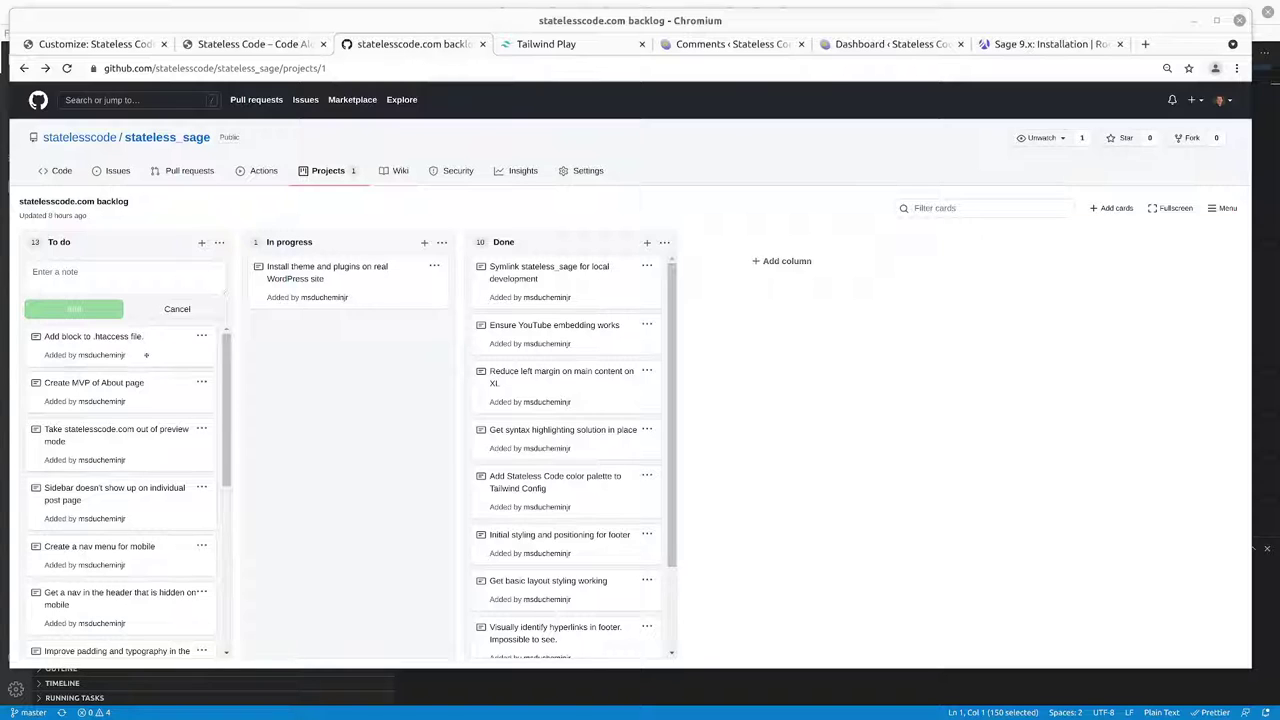
# Step: Move the "Install theme and plugins on real WordPress site" card from In progress to Done
pyautogui.click(340, 283)
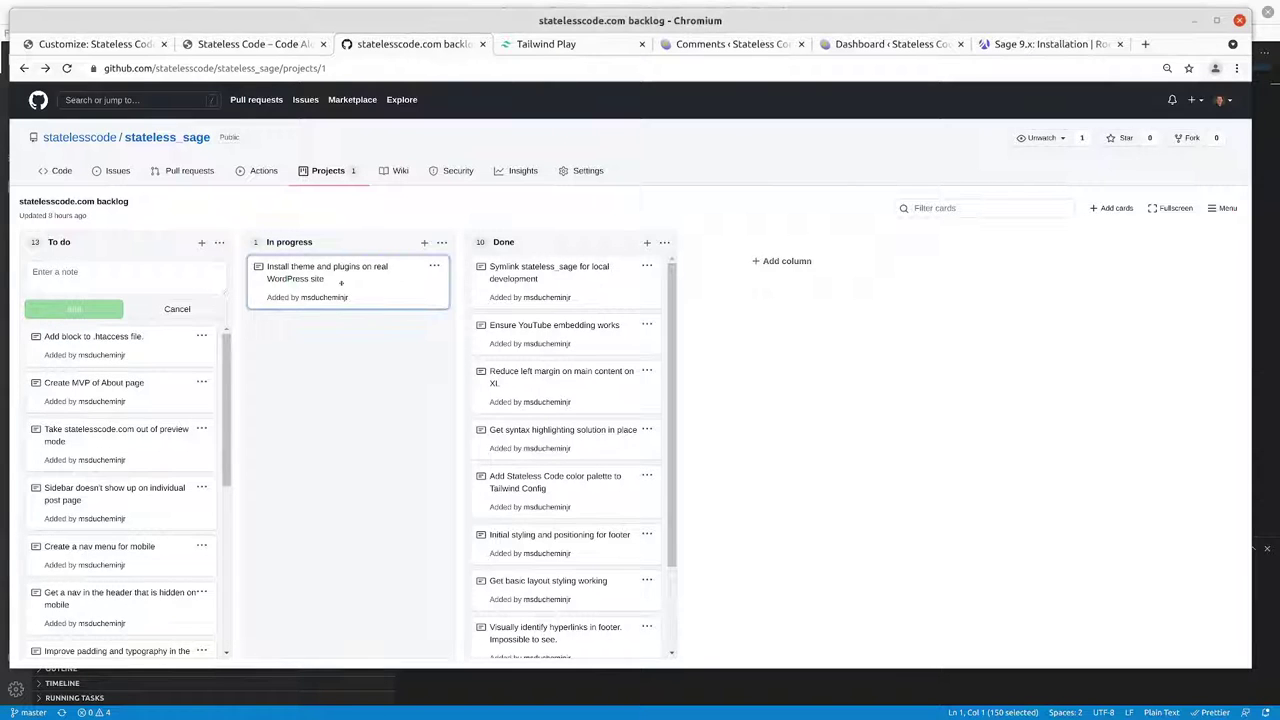
pyautogui.moveTo(340, 283); pyautogui.dragTo(558, 497)
# Step: Open the live Stateless Code site in a new browser tab from the WordPress admin and view its home page
pyautogui.click(730, 44)
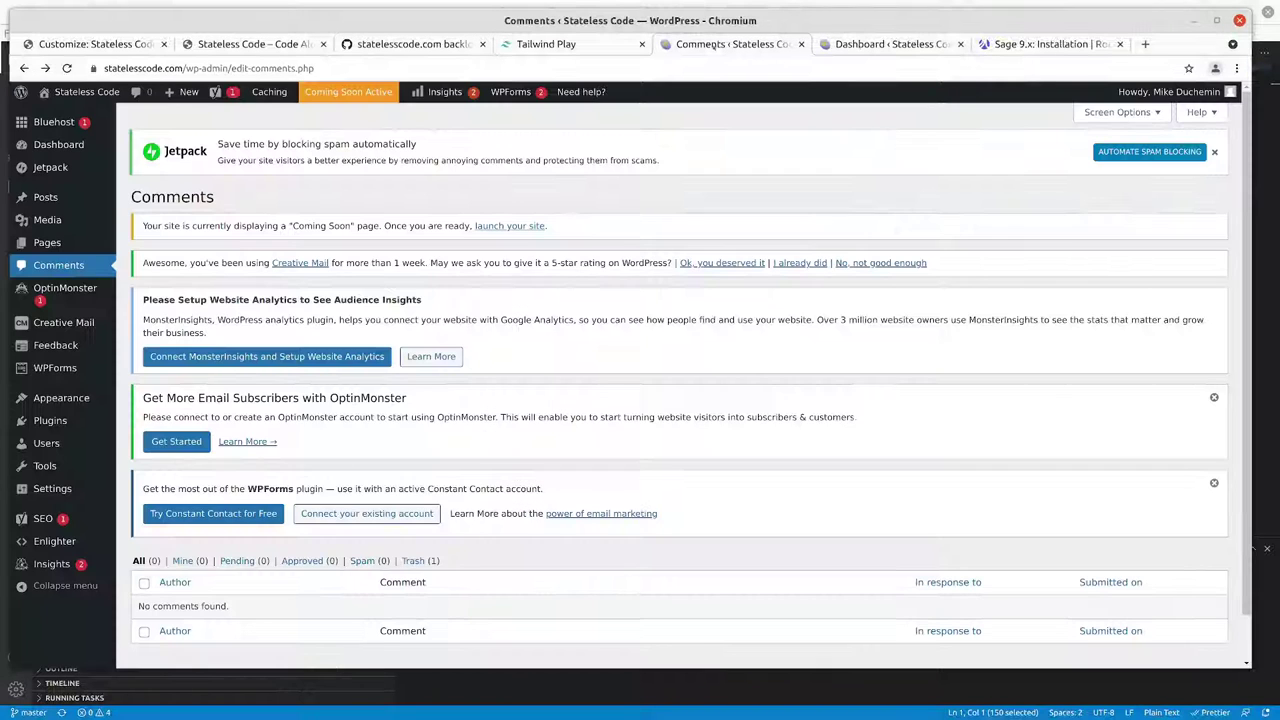
pyautogui.click(892, 44)
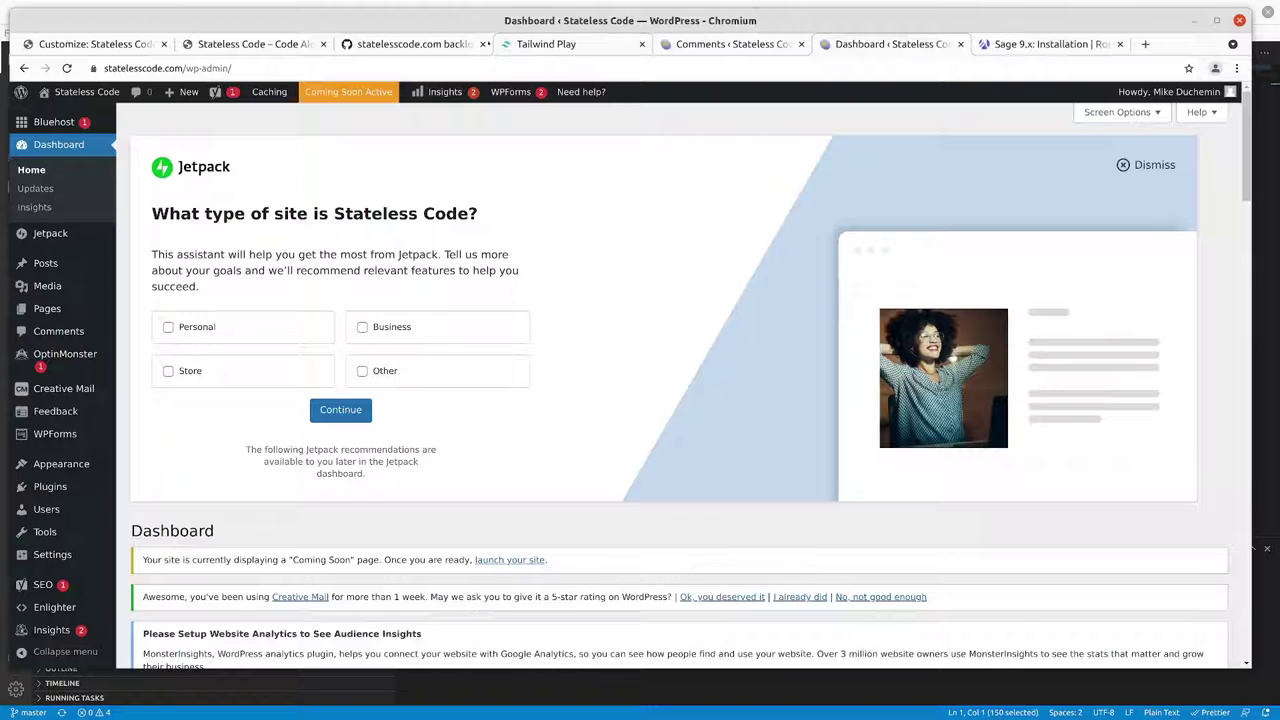
pyautogui.click(743, 46)
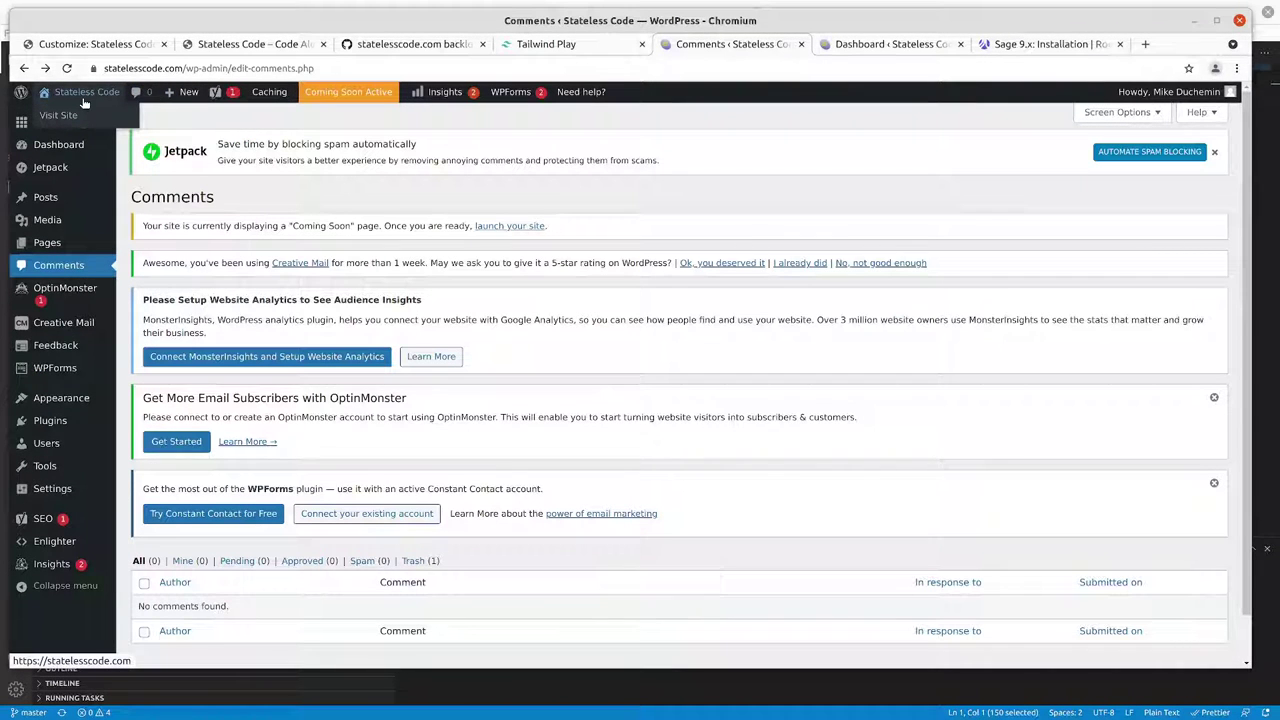
pyautogui.rightClick(77, 114)
pyautogui.click(110, 121)
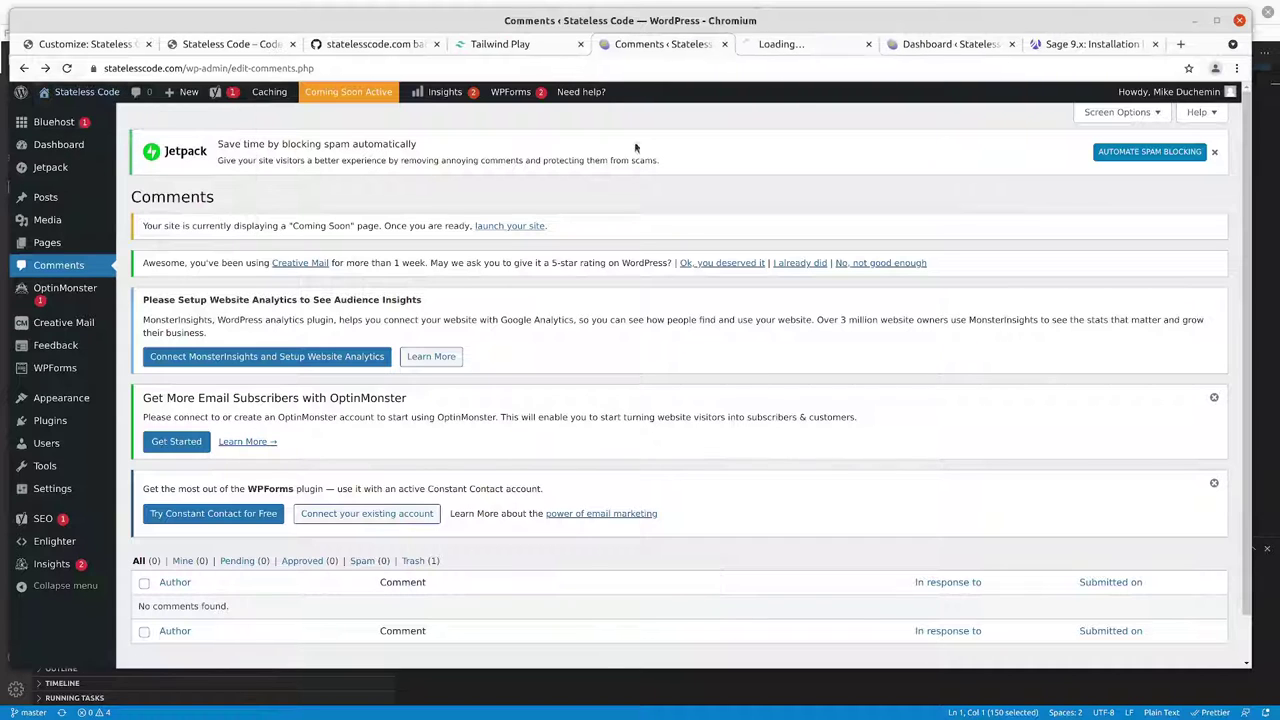
pyautogui.click(790, 45)
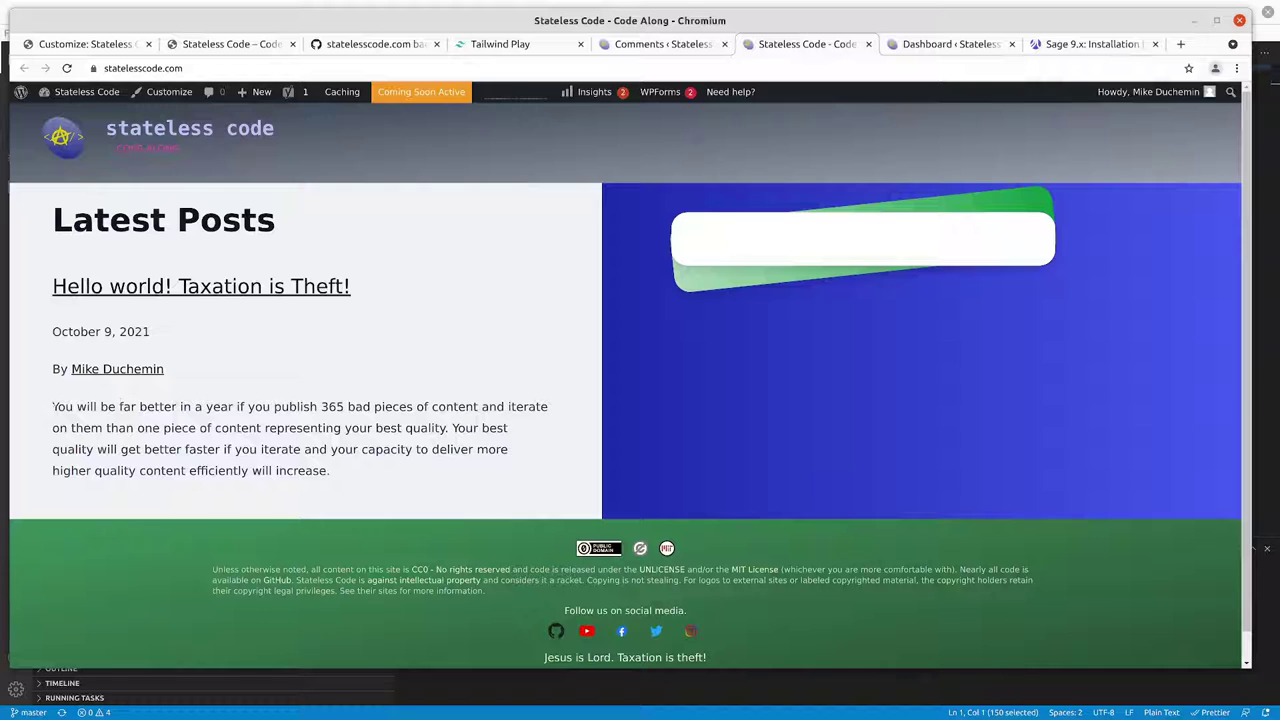
# Step: Open the "Hello world! Taxation is Theft!" post and look through its text and highlighted code samples
pyautogui.moveTo(332, 471); pyautogui.dragTo(153, 406)
pyautogui.click(313, 354)
pyautogui.click(153, 288)
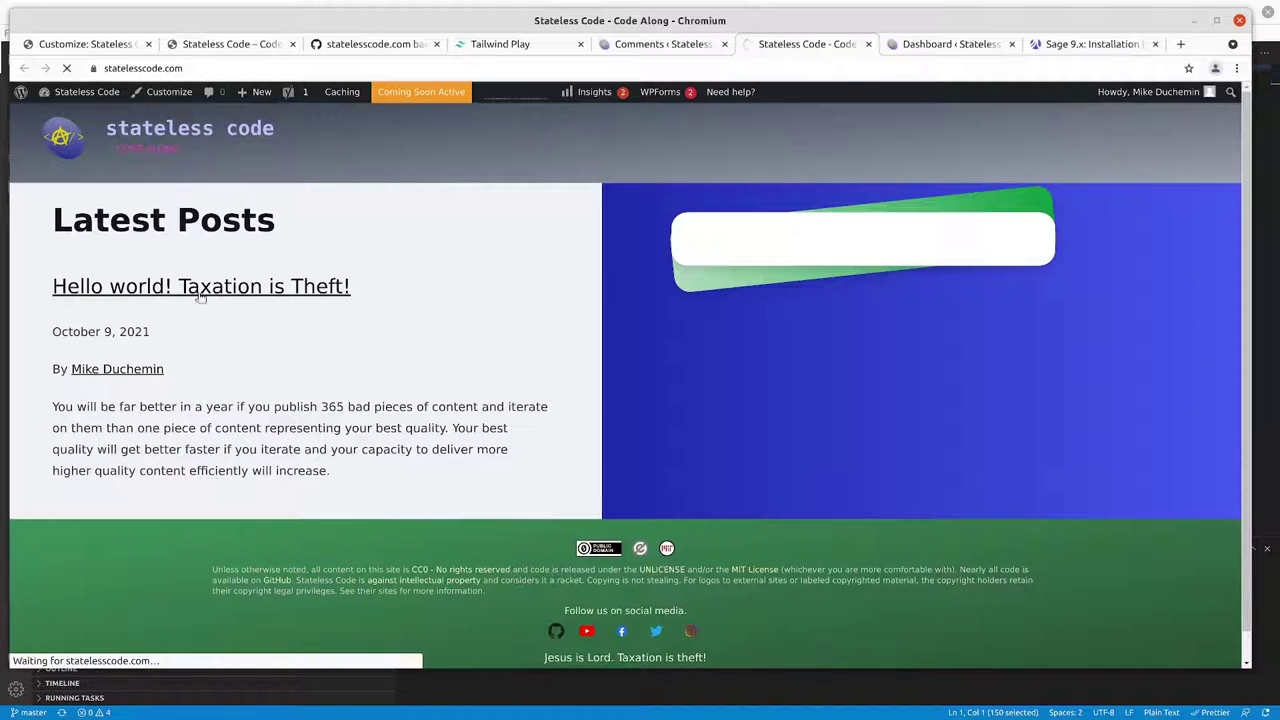
pyautogui.scroll(-10, 285, 325)
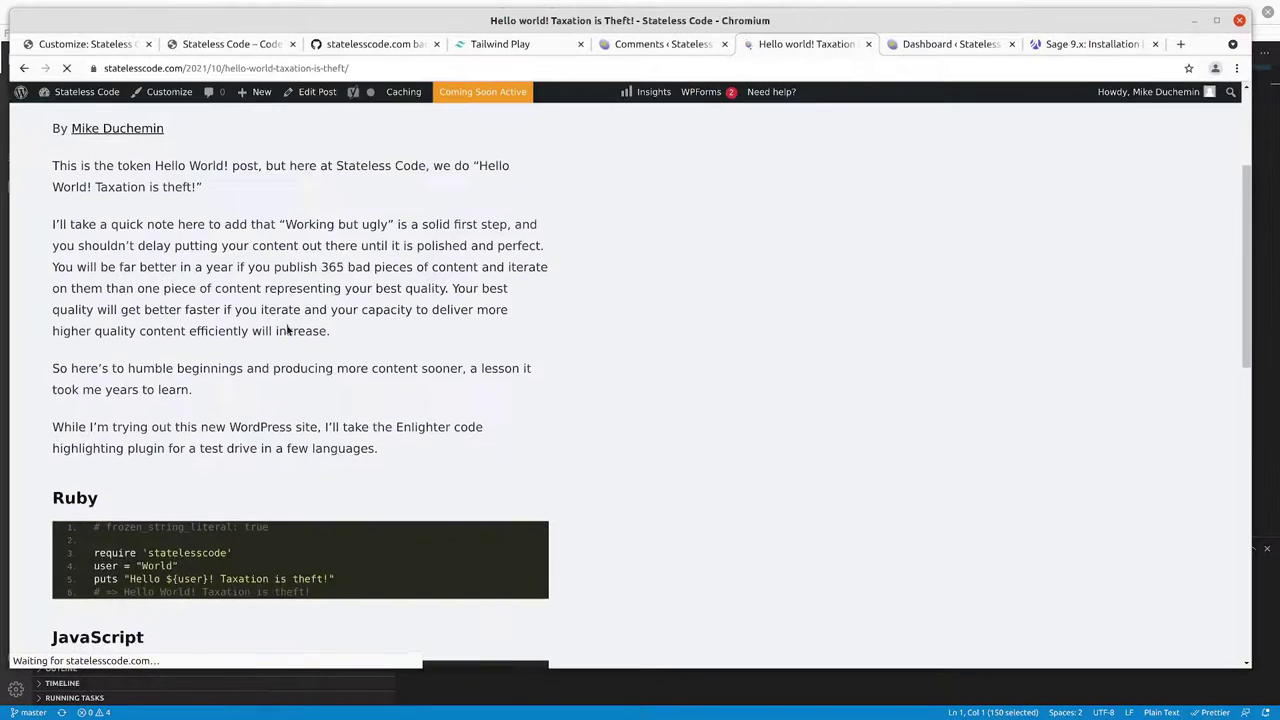
pyautogui.scroll(-2, 290, 332)
pyautogui.scroll(7, 290, 332)
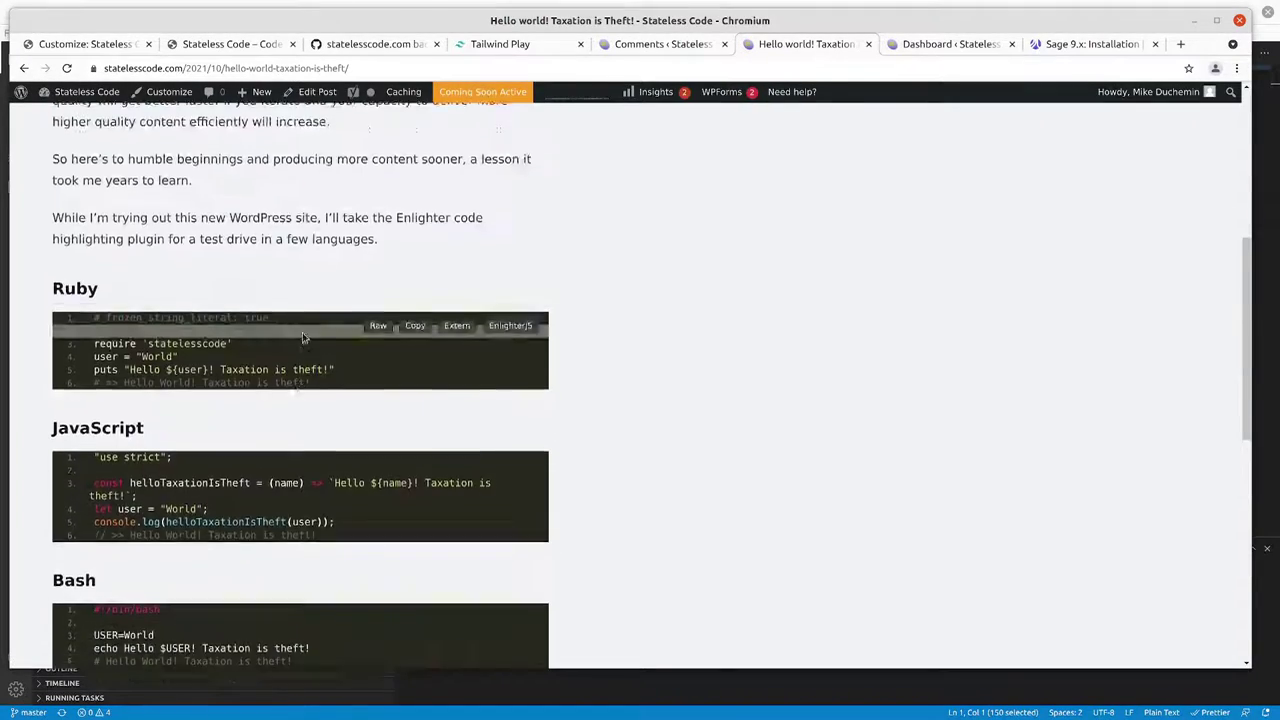
pyautogui.scroll(1, 630, 385)
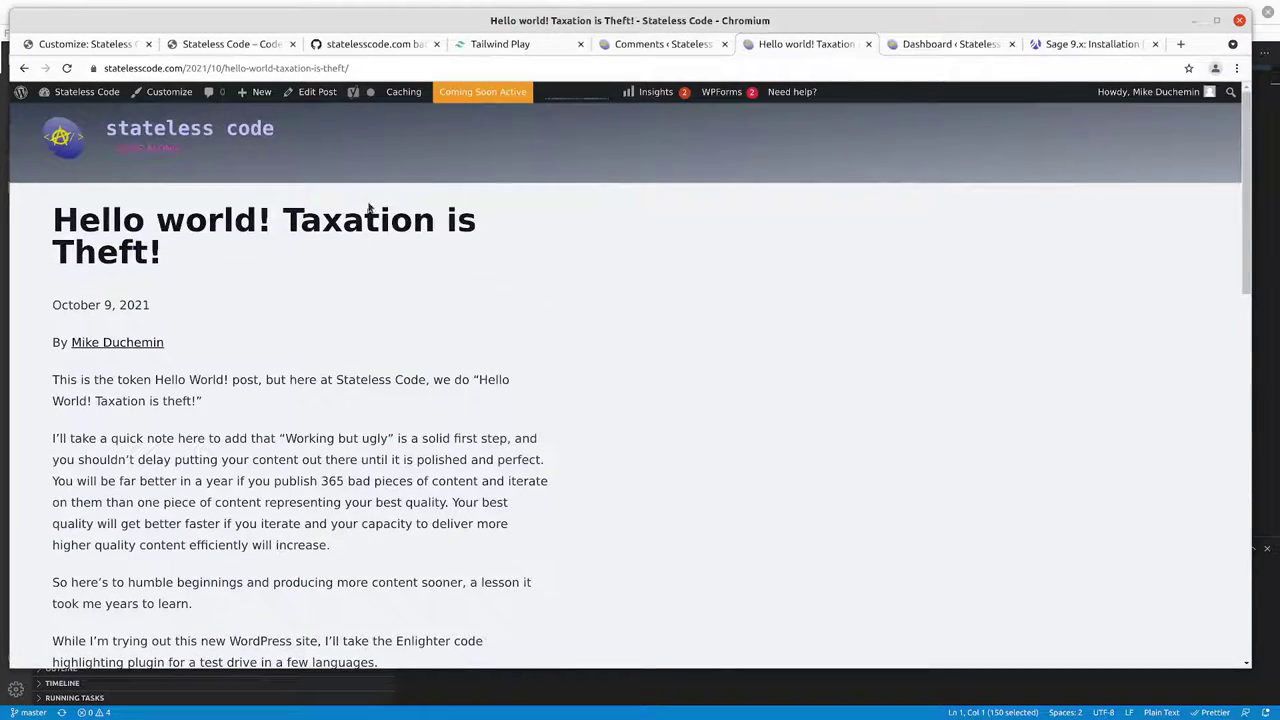
pyautogui.click(663, 44)
pyautogui.click(810, 44)
pyautogui.click(645, 46)
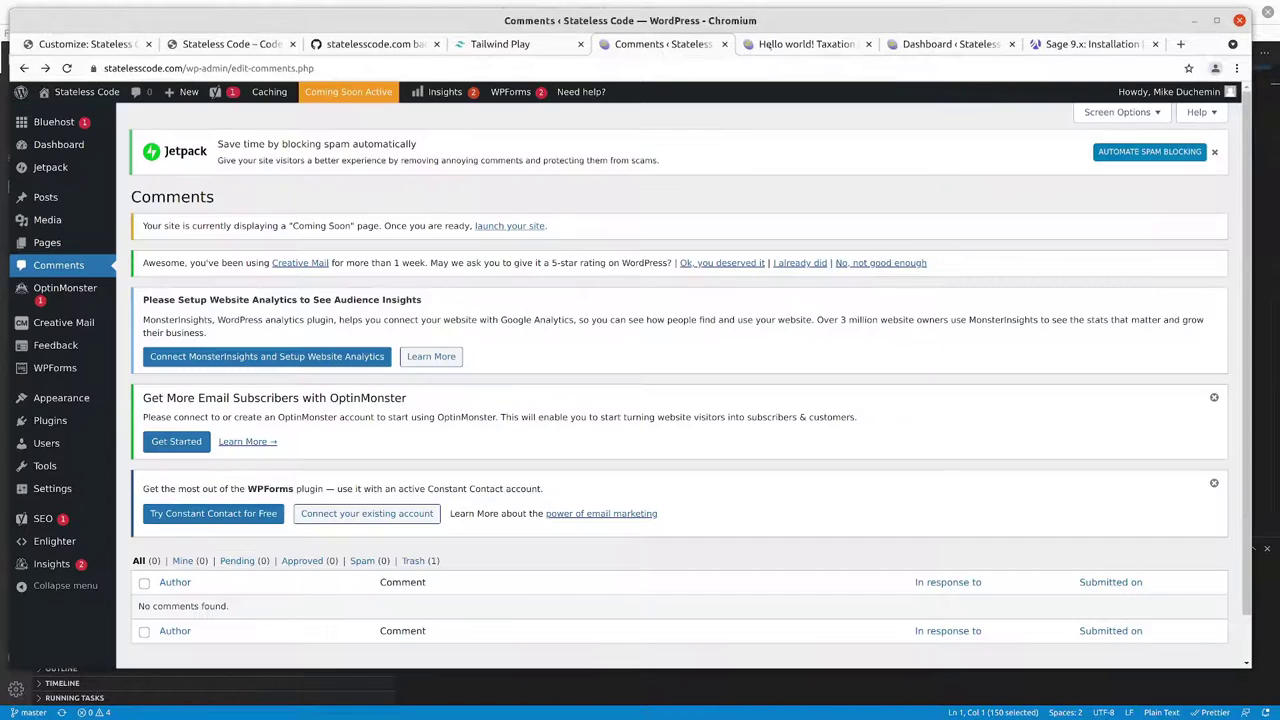
# Step: Return to the GitHub project board and move the "Add block to .htaccess file." card from To do to In progress
pyautogui.click(375, 45)
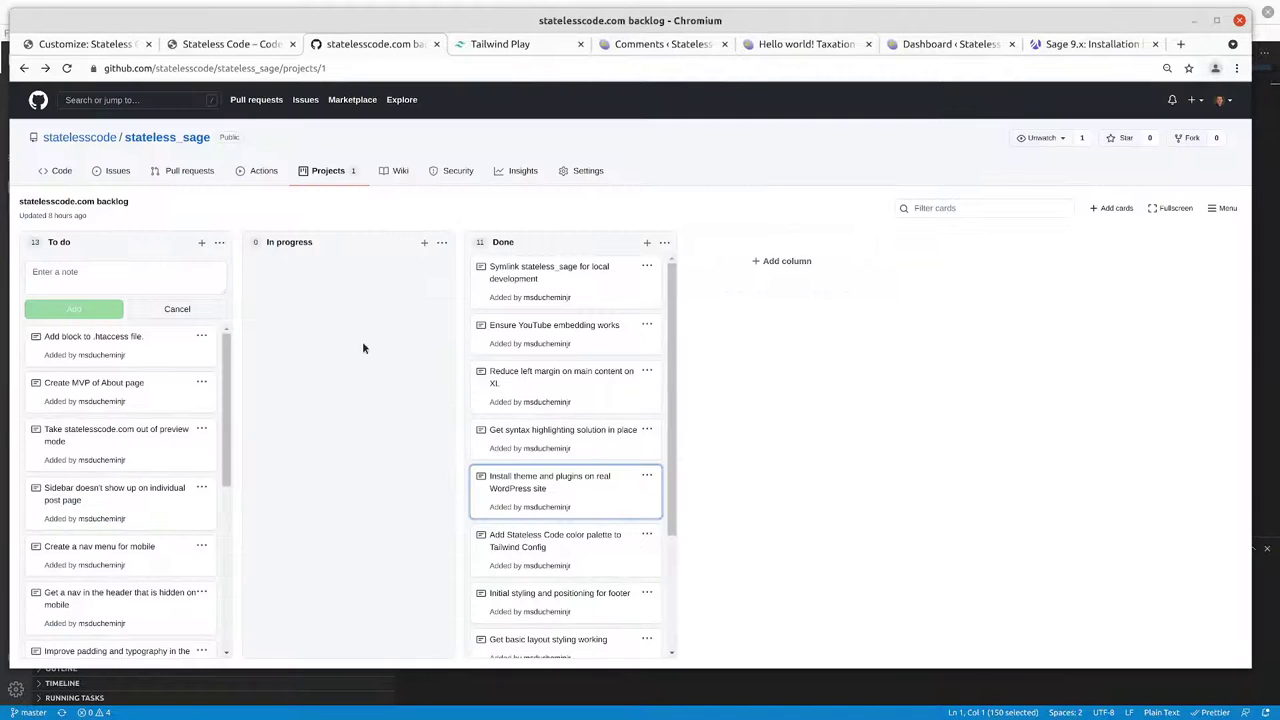
pyautogui.moveTo(130, 356); pyautogui.dragTo(337, 334)
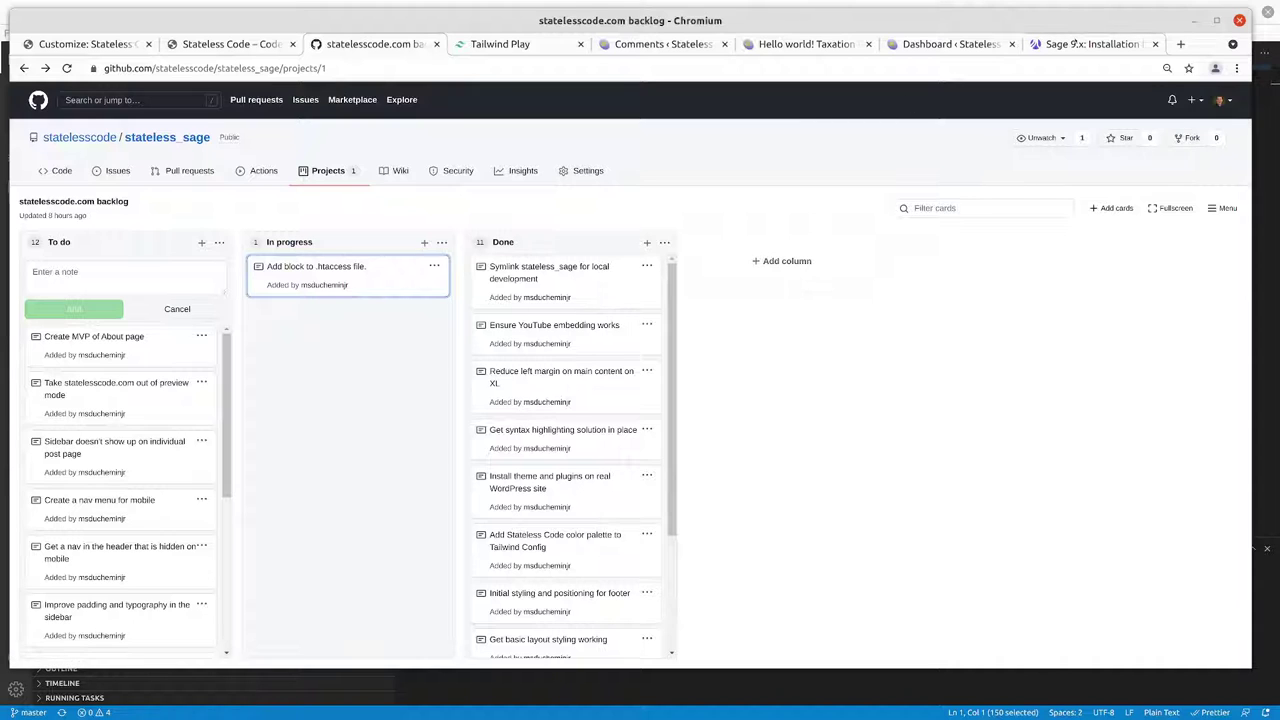
# Step: Copy the whole FilesMatch block for denying access to Blade files on Apache from the Sage 9.x installation docs
pyautogui.click(1090, 44)
pyautogui.scroll(1, 535, 281)
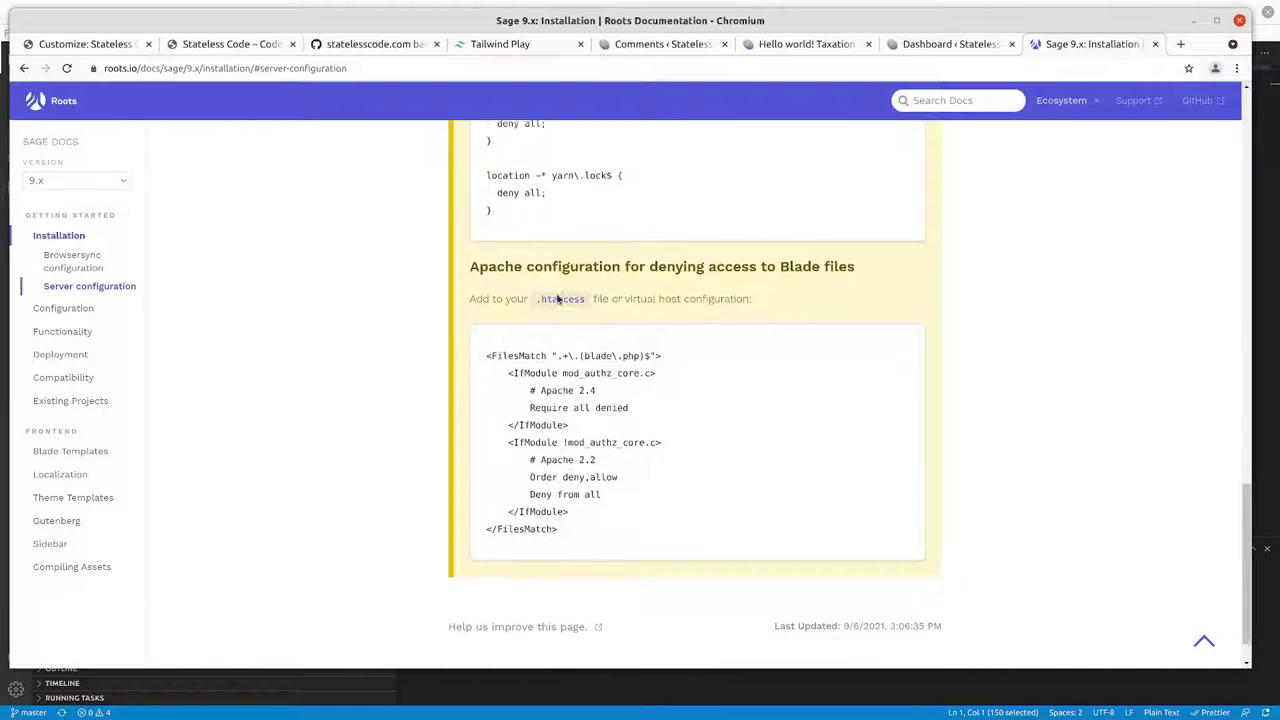
pyautogui.scroll(-1, 523, 354)
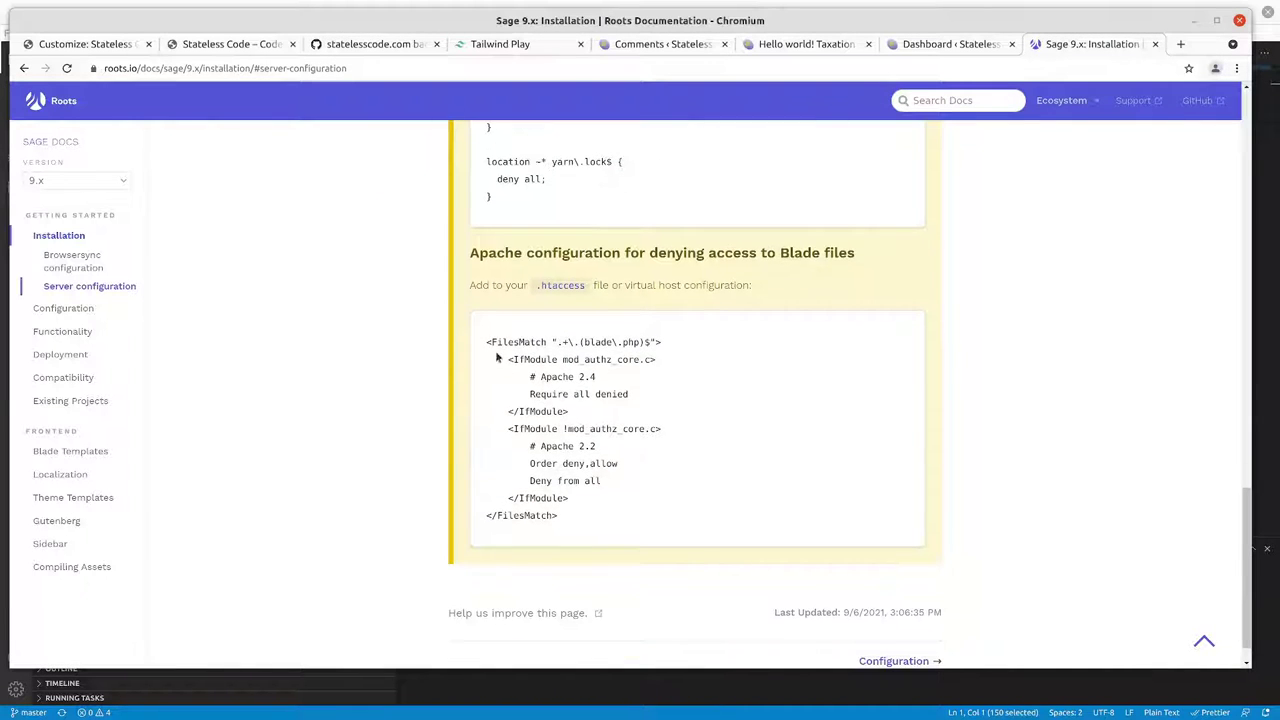
pyautogui.moveTo(490, 342); pyautogui.dragTo(583, 516)
pyautogui.hotkey('ctrl', 'c')
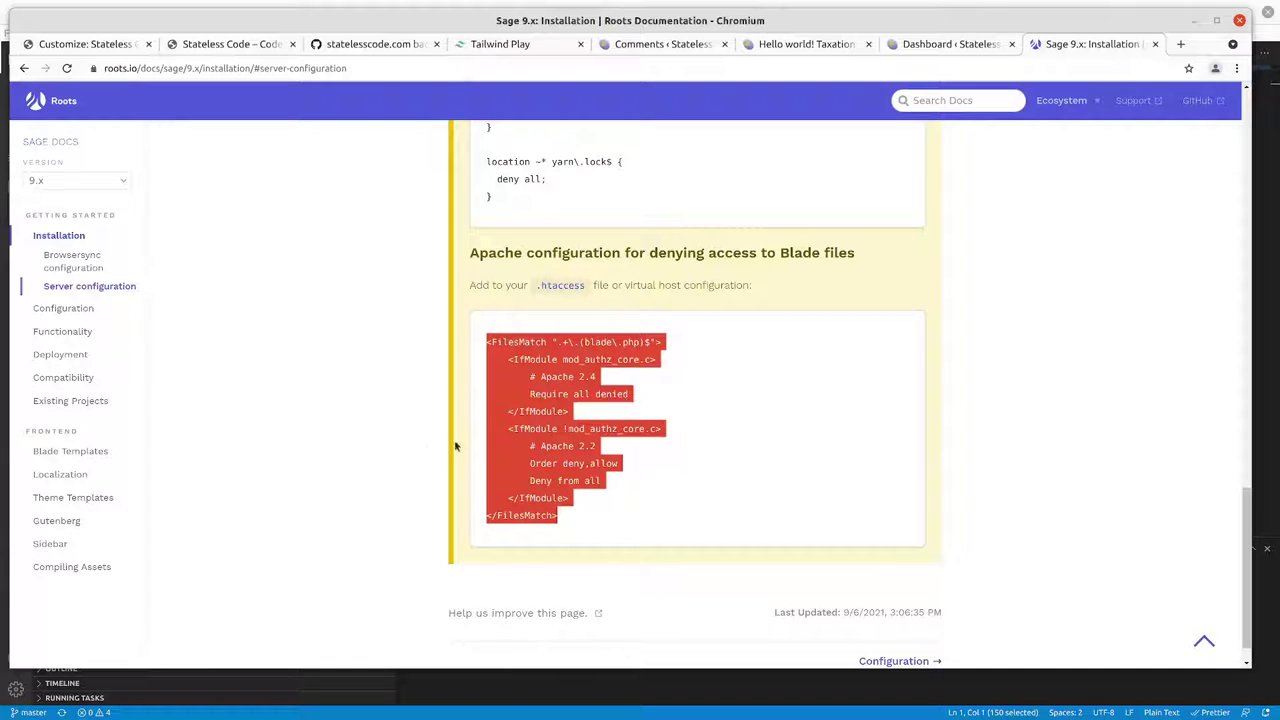
# Step: Switch to the terminal and open the .htaccess file in public_html with vim
pyautogui.hotkey('alt', 'Tab')
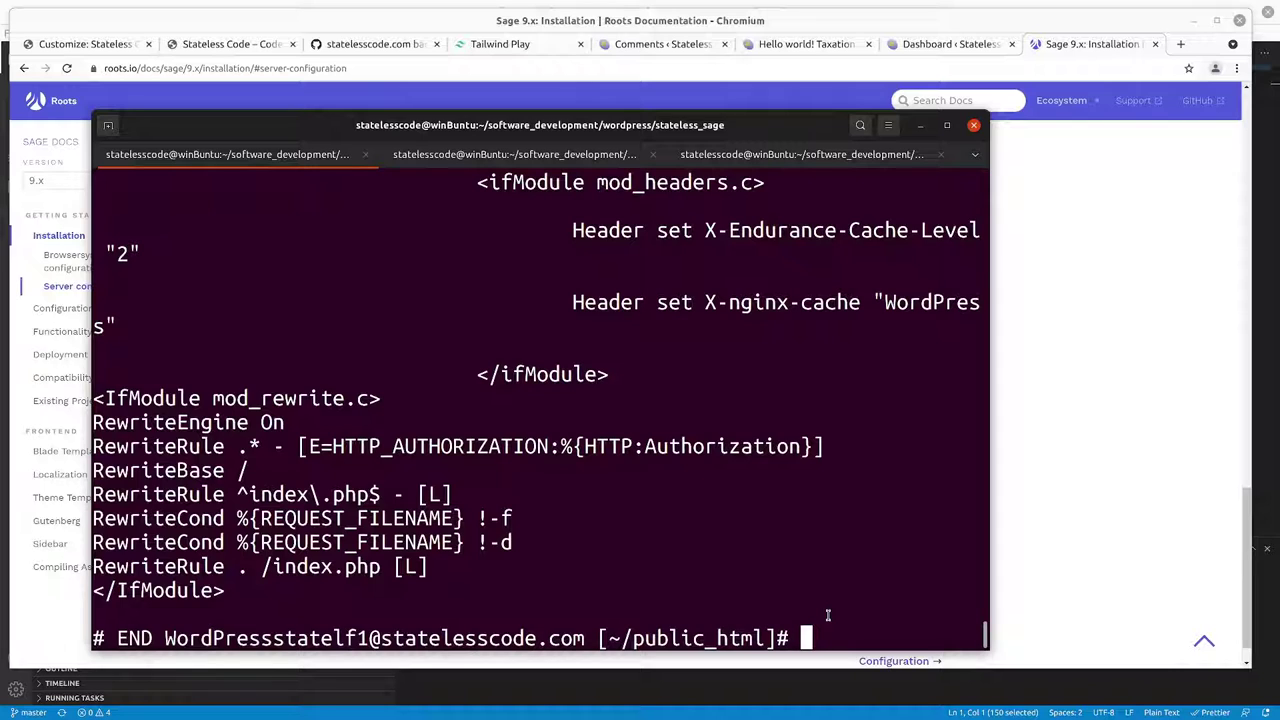
pyautogui.write('vim .htaccess')
pyautogui.press('BackSpace')
pyautogui.press('Return')
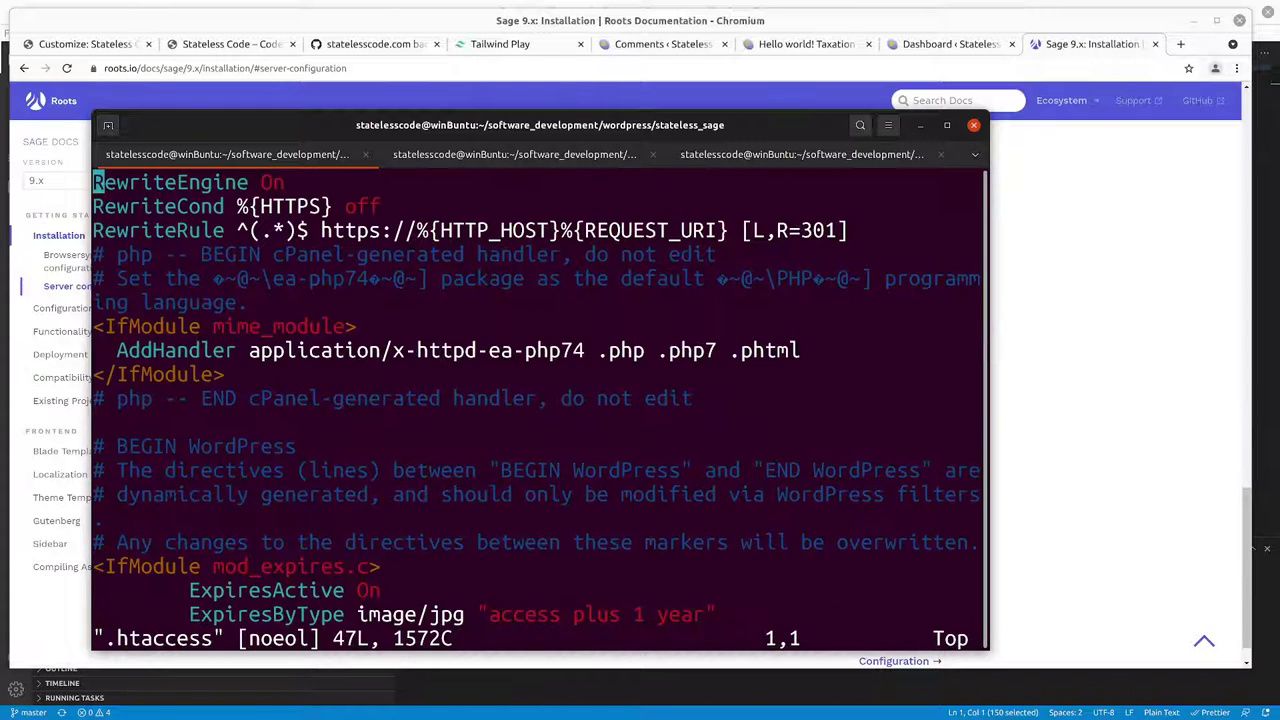
# Step: Read through the existing .htaccess rules and place the cursor on the blank line above the # END WordPress marker
pyautogui.press('Down')
pyautogui.press('Down')
pyautogui.press('Down')
pyautogui.press('Down')
pyautogui.press('Down')
pyautogui.press('Down')
pyautogui.press('Down')
pyautogui.press('Down')
pyautogui.press('Down')
pyautogui.press('Down')
pyautogui.press('Down')
pyautogui.press('Down')
pyautogui.press('Down')
pyautogui.press('Down')
pyautogui.press('Down')
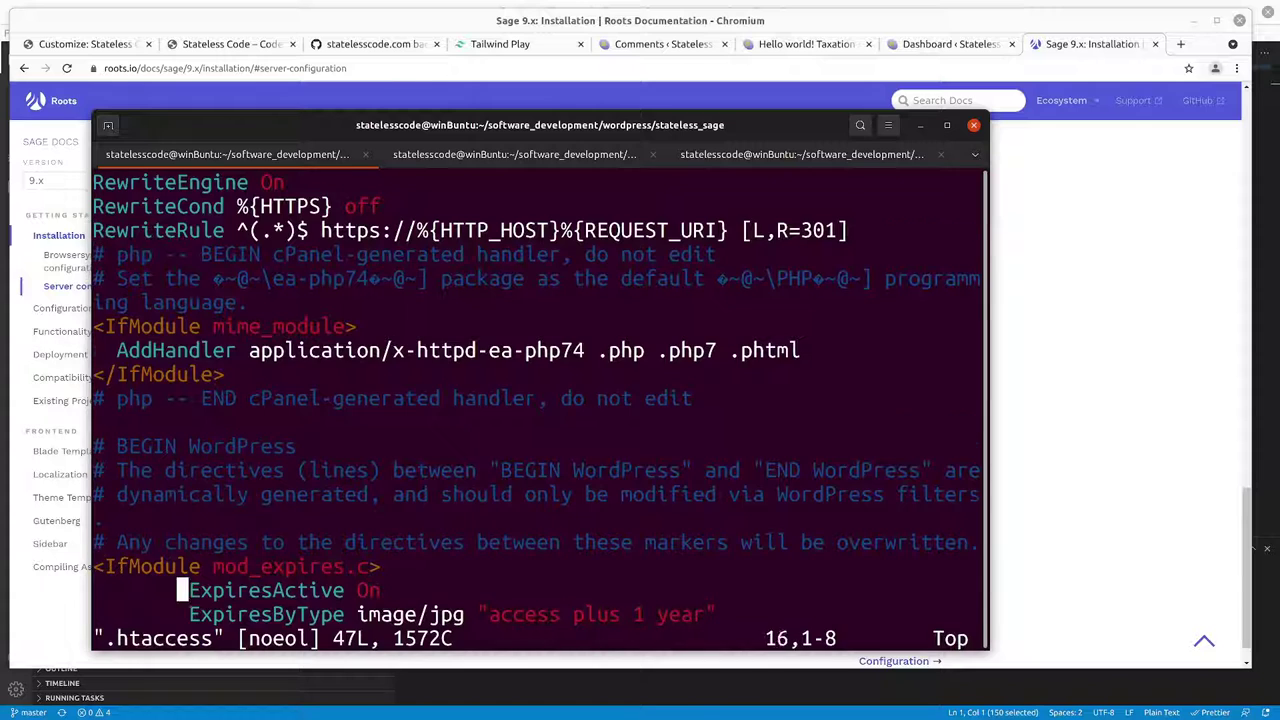
pyautogui.press('Down')
pyautogui.press('Down')
pyautogui.press('Down')
pyautogui.press('Down')
pyautogui.press('Down')
pyautogui.press('Down')
pyautogui.press('Down')
pyautogui.press('Down')
pyautogui.press('Down')
pyautogui.press('Down')
pyautogui.press('Down')
pyautogui.press('Down')
pyautogui.press('Down')
pyautogui.press('Down')
pyautogui.press('Down')
pyautogui.press('Down')
pyautogui.press('Down')
pyautogui.press('Down')
pyautogui.press('Down')
pyautogui.press('Down')
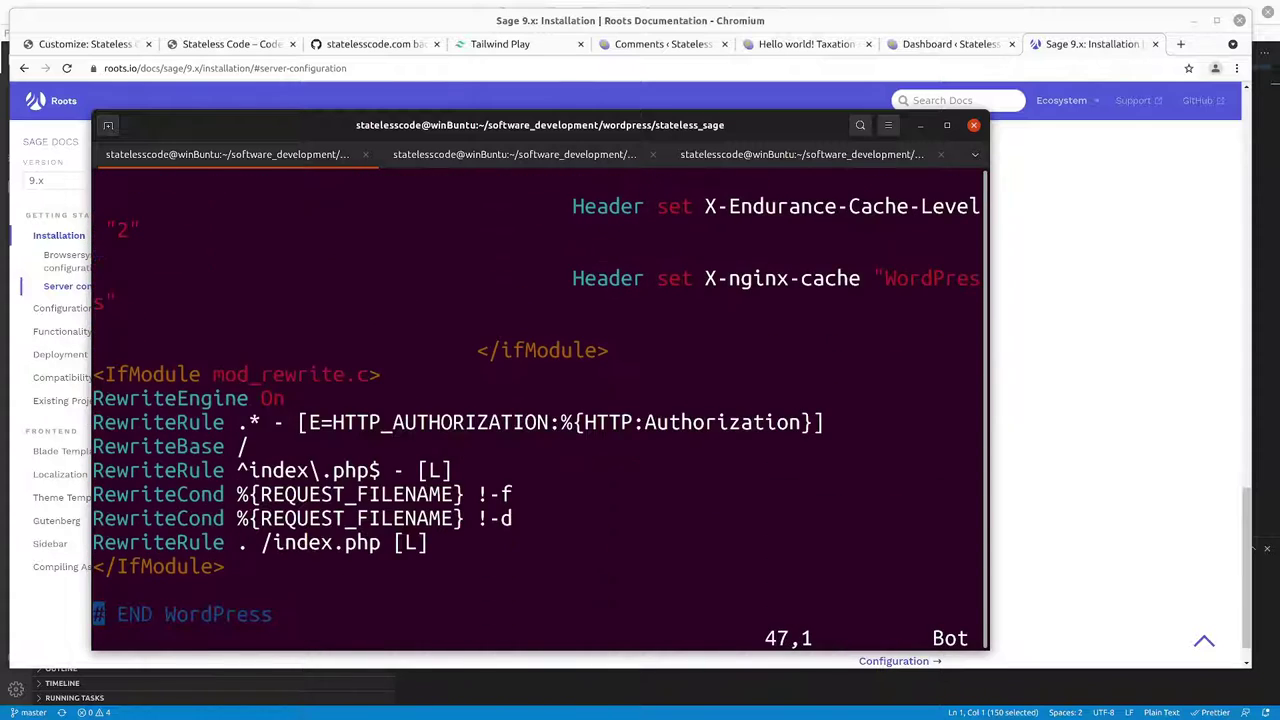
pyautogui.press('Up')
pyautogui.press('Up')
pyautogui.press('Up')
pyautogui.press('Up')
pyautogui.press('Up')
pyautogui.press('Up')
pyautogui.press('Up')
pyautogui.press('Up')
pyautogui.press('Up')
pyautogui.press('Up')
pyautogui.press('Down')
pyautogui.press('Down')
pyautogui.press('Down')
pyautogui.press('Down')
pyautogui.press('Down')
pyautogui.press('Down')
pyautogui.press('Down')
pyautogui.press('Down')
pyautogui.press('Down')
pyautogui.press('Down')
pyautogui.press('Up')
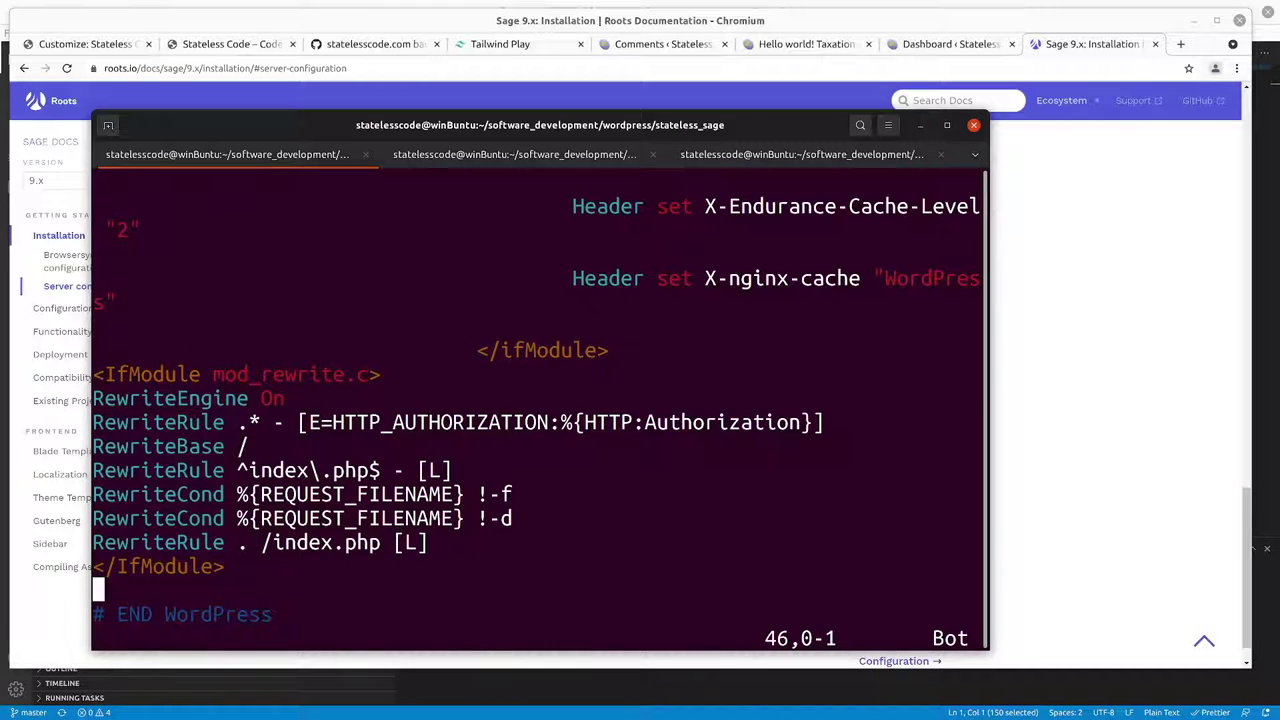
pyautogui.press('Down')
pyautogui.press('Up')
# Step: Insert the comment lines "# Start stateless_sage" and "# End stateless_sage" above the # END WordPress marker
pyautogui.press('i')
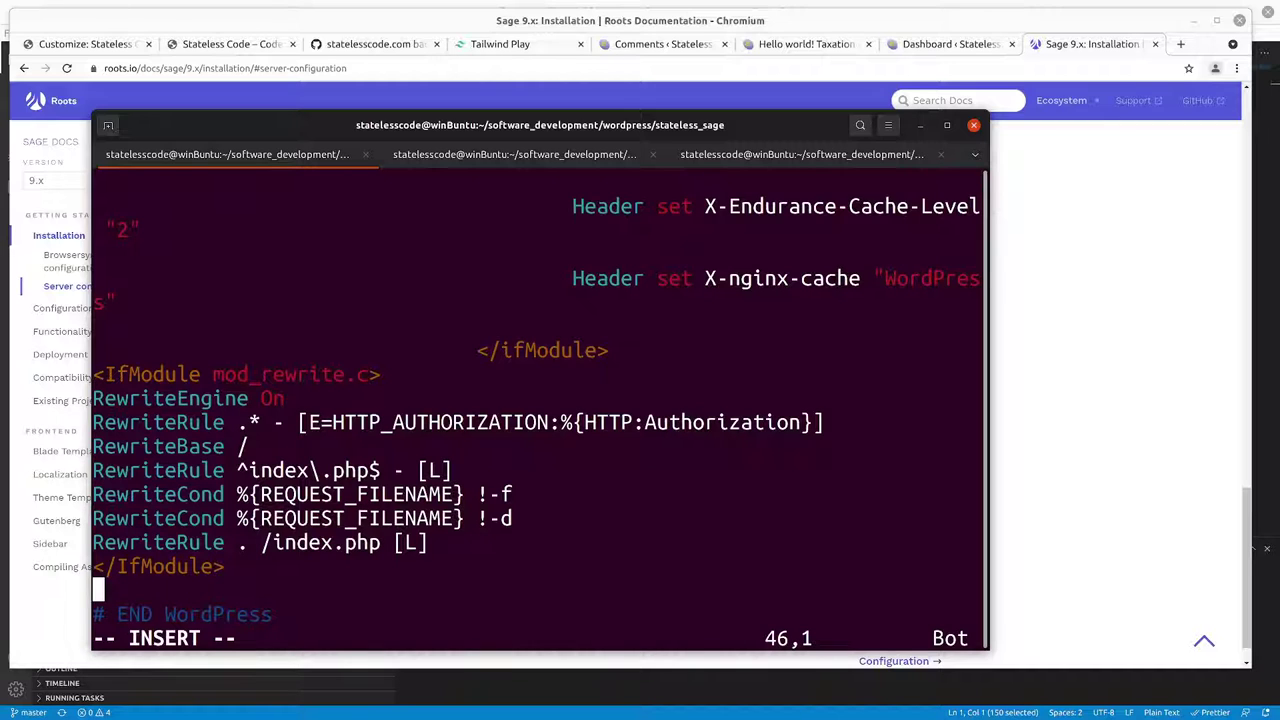
pyautogui.press('Return')
pyautogui.write('# ')
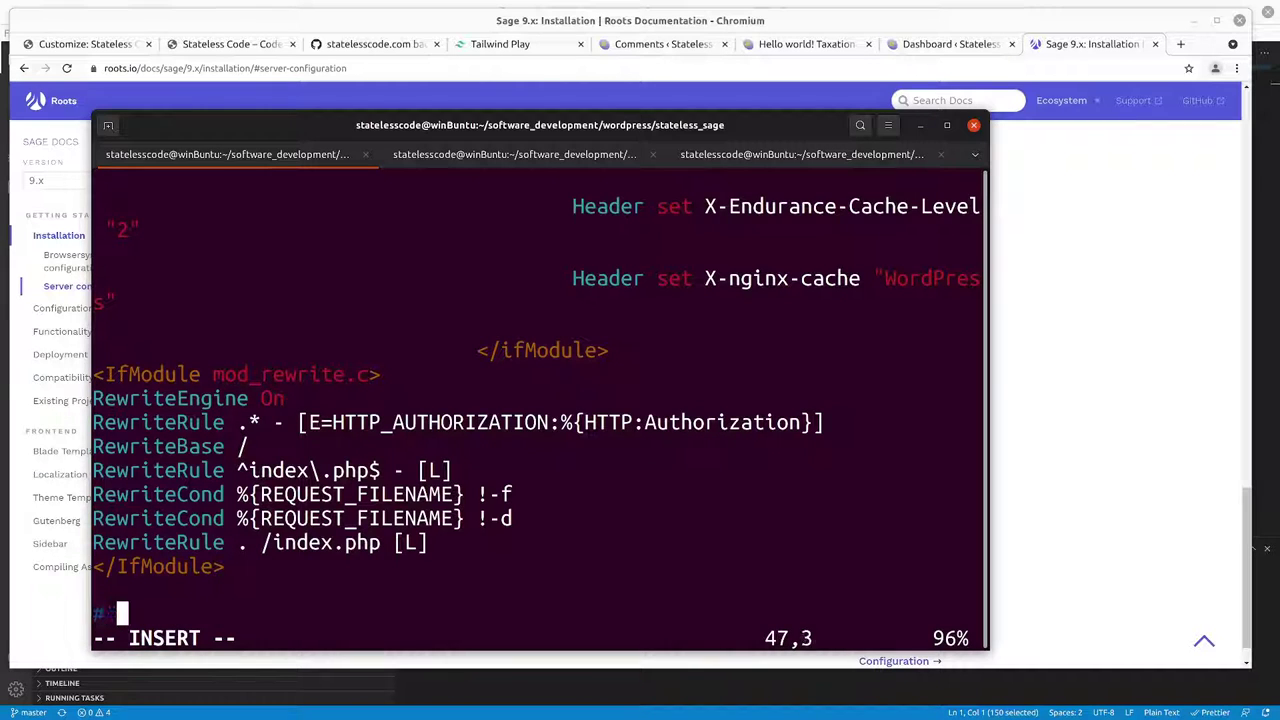
pyautogui.write('Star')
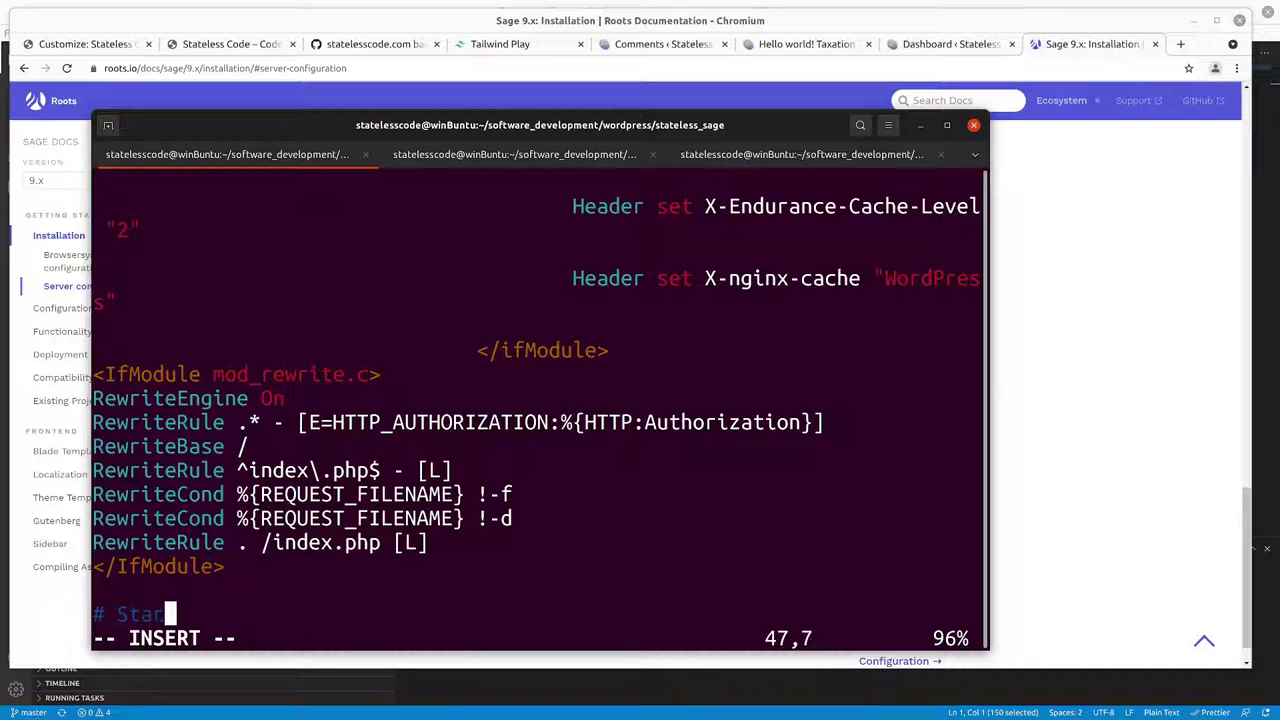
pyautogui.write('t statel')
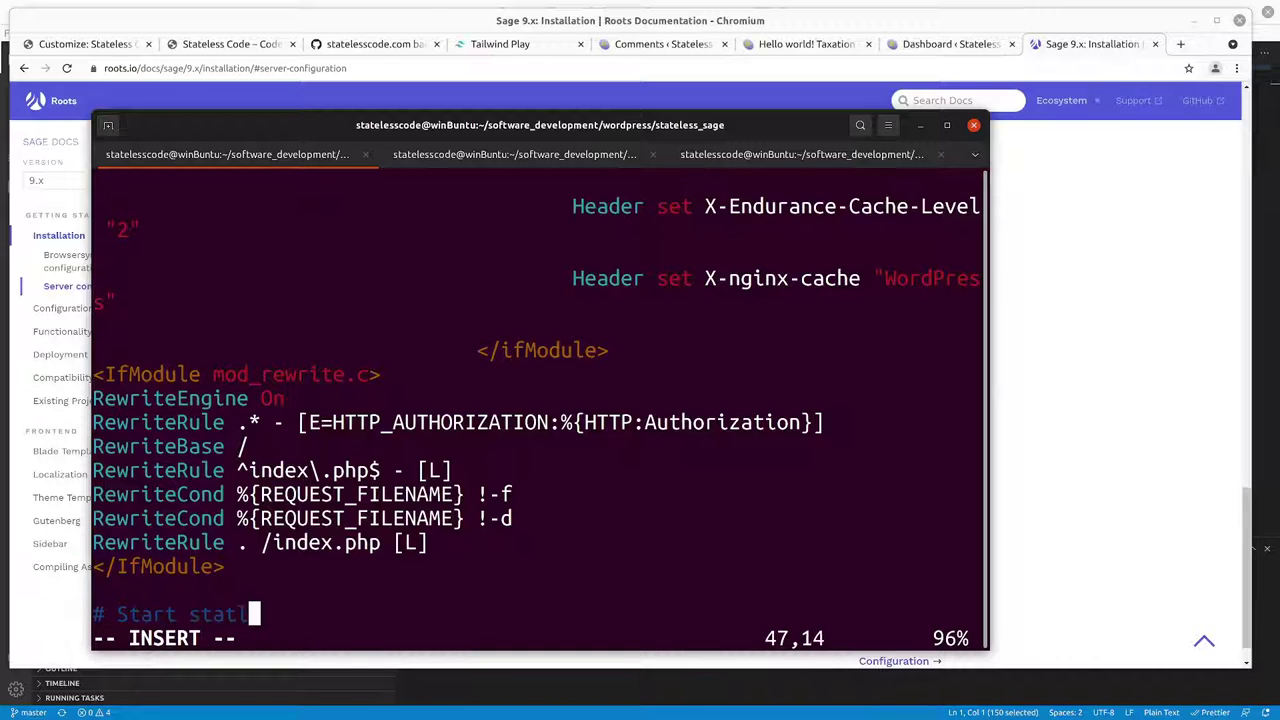
pyautogui.write('ess')
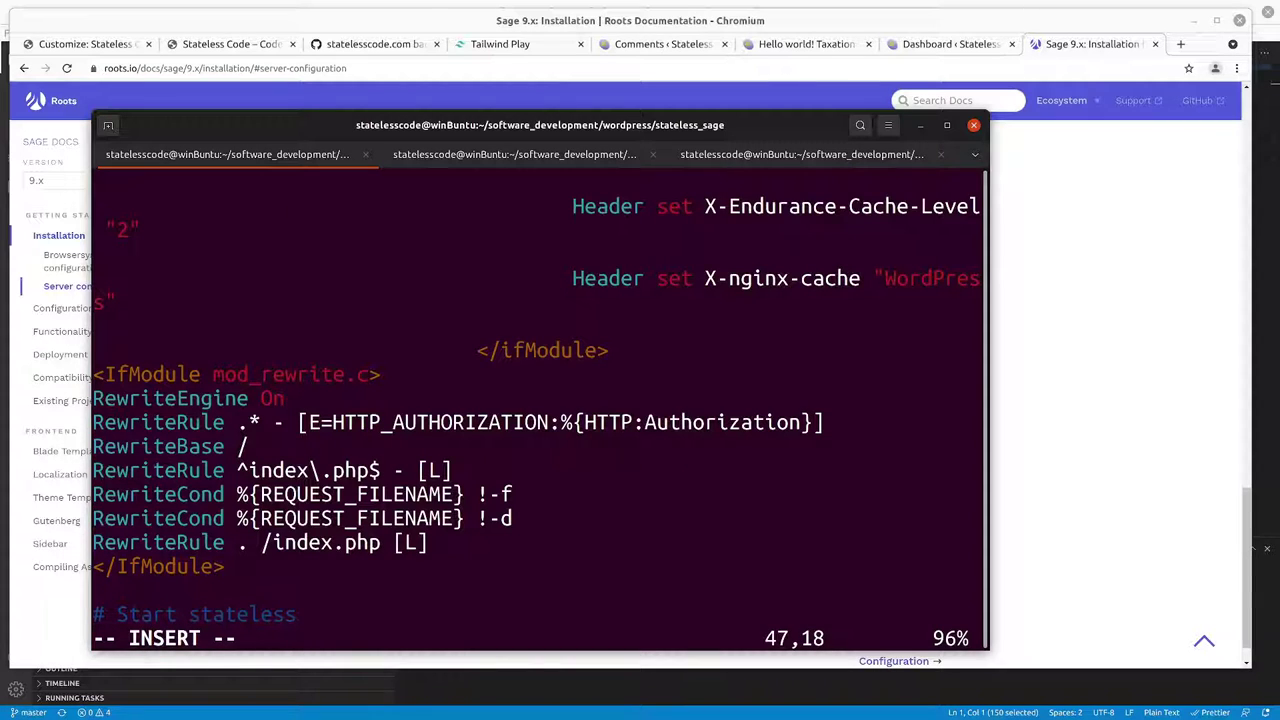
pyautogui.write('_sage')
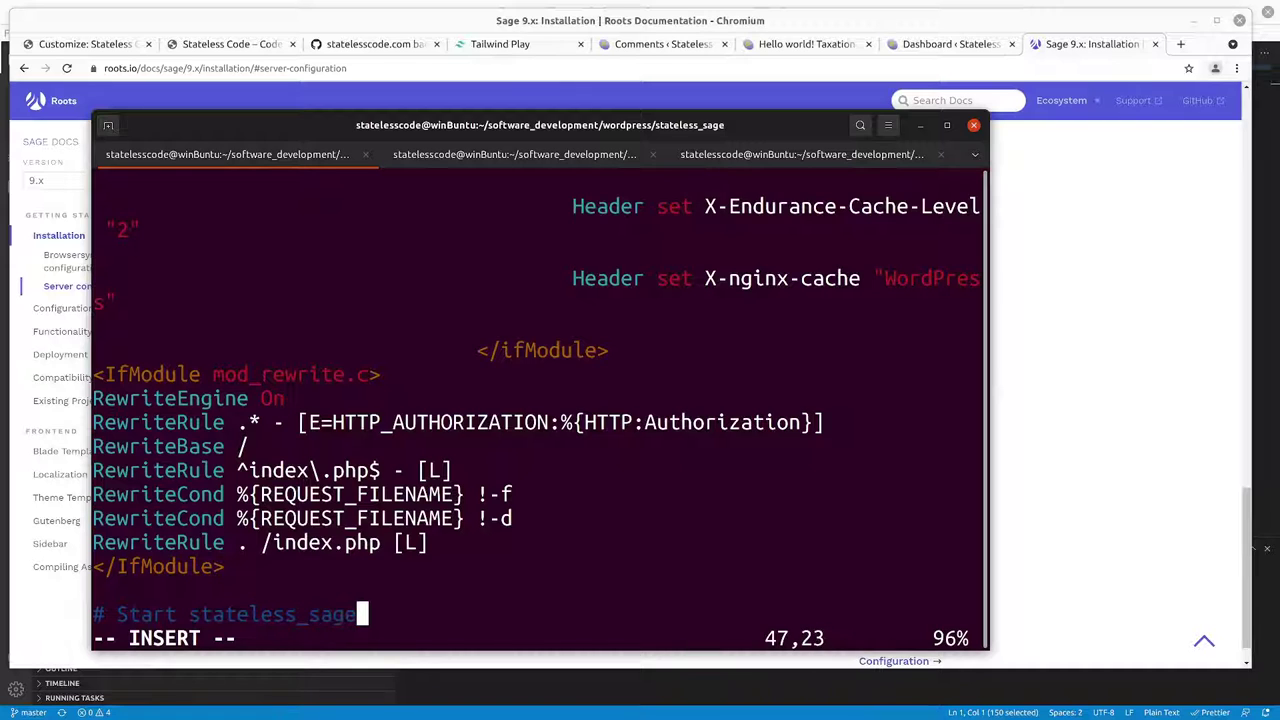
pyautogui.press('Return')
pyautogui.write('# En')
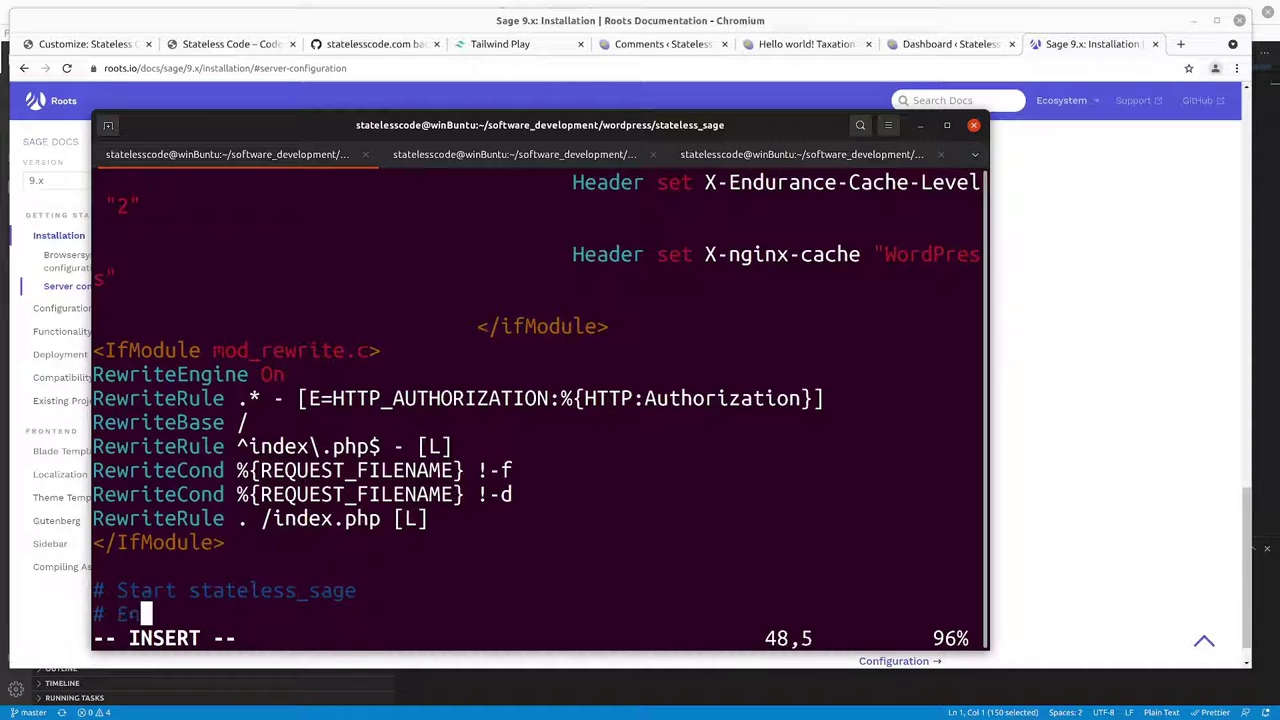
pyautogui.write('d stet')
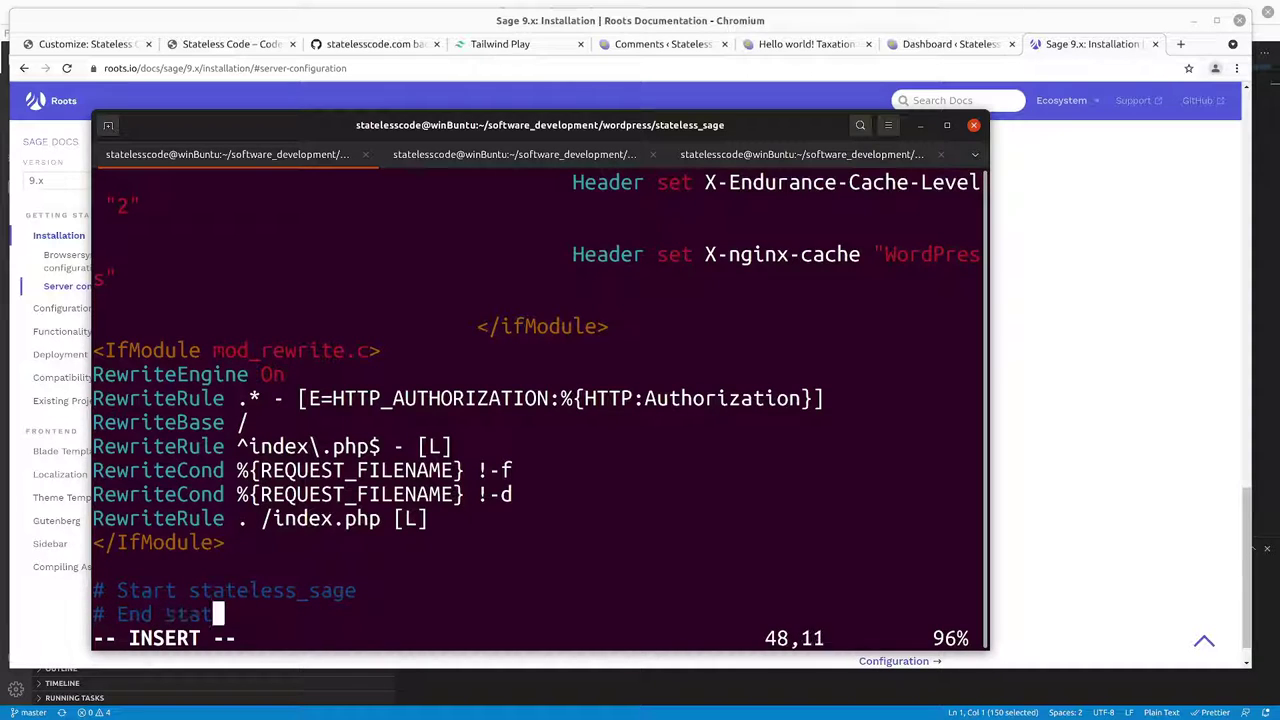
pyautogui.write('eless_sage')
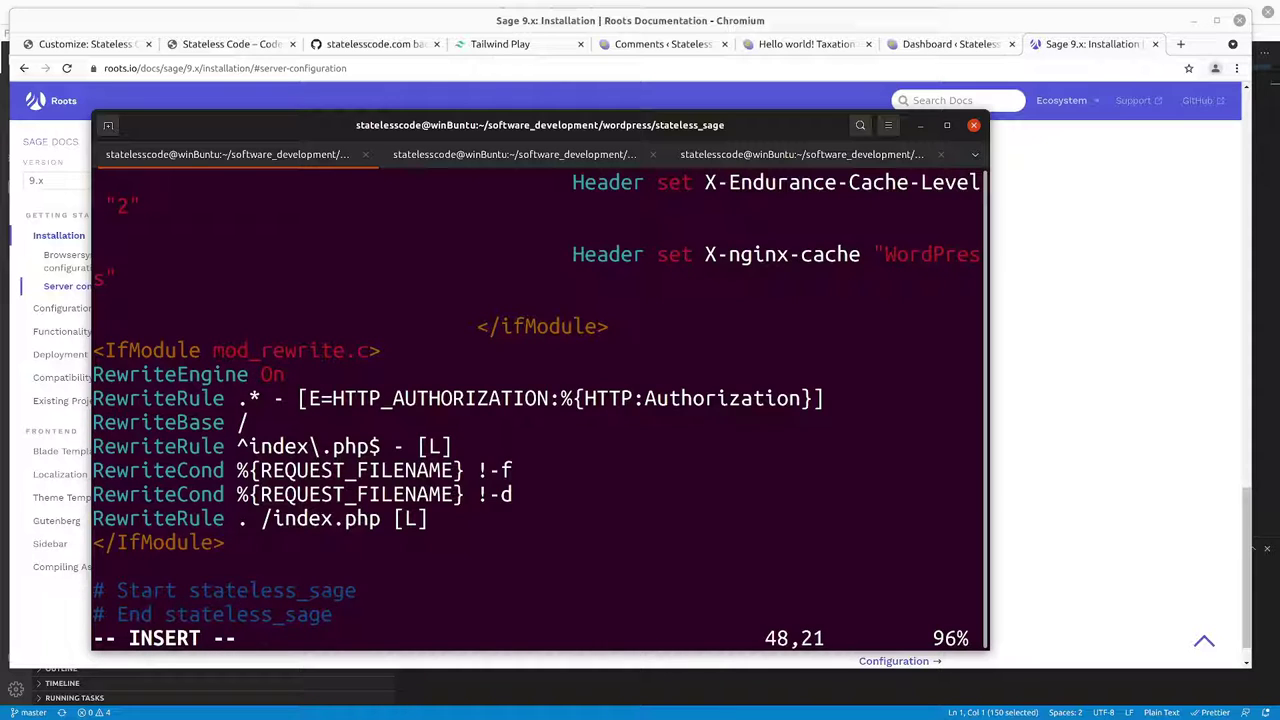
# Step: Paste the copied FilesMatch block on a new line between the stateless_sage start and end comments
pyautogui.press('Up')
pyautogui.press('End')
pyautogui.press('Return')
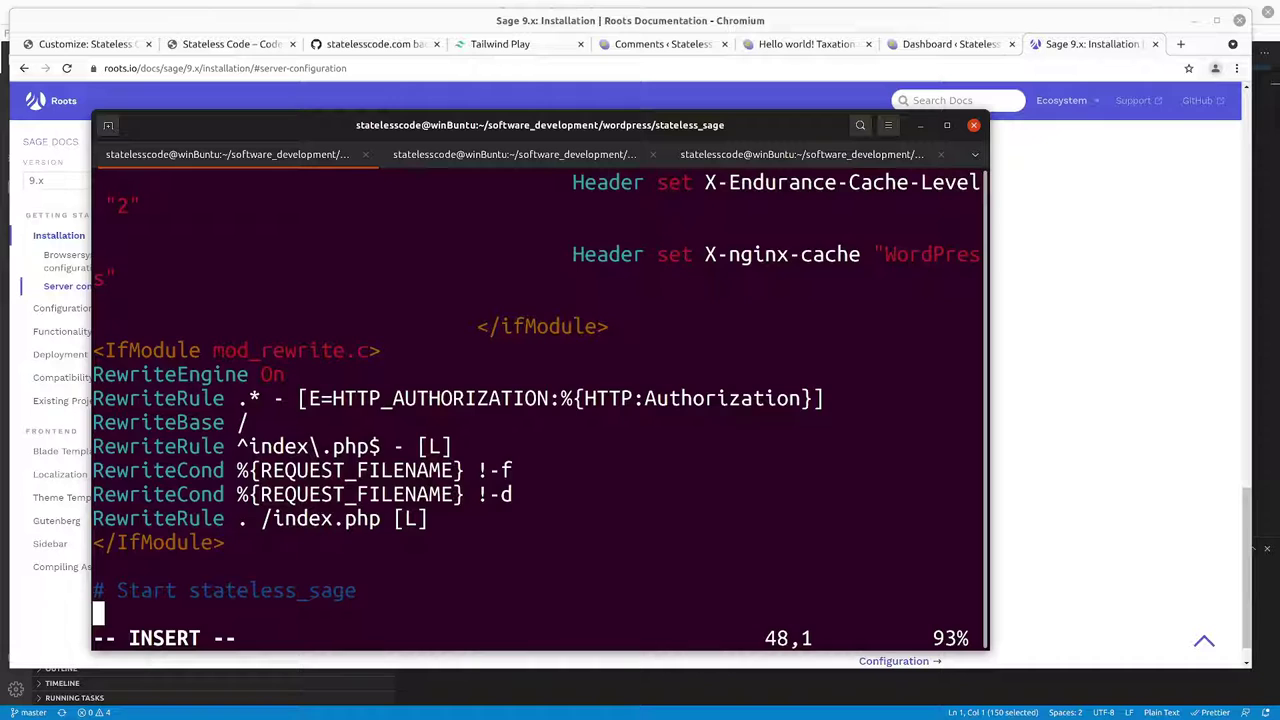
pyautogui.hotkey('ctrl', 'shift', 'v')
pyautogui.press('Down')
pyautogui.press('Down')
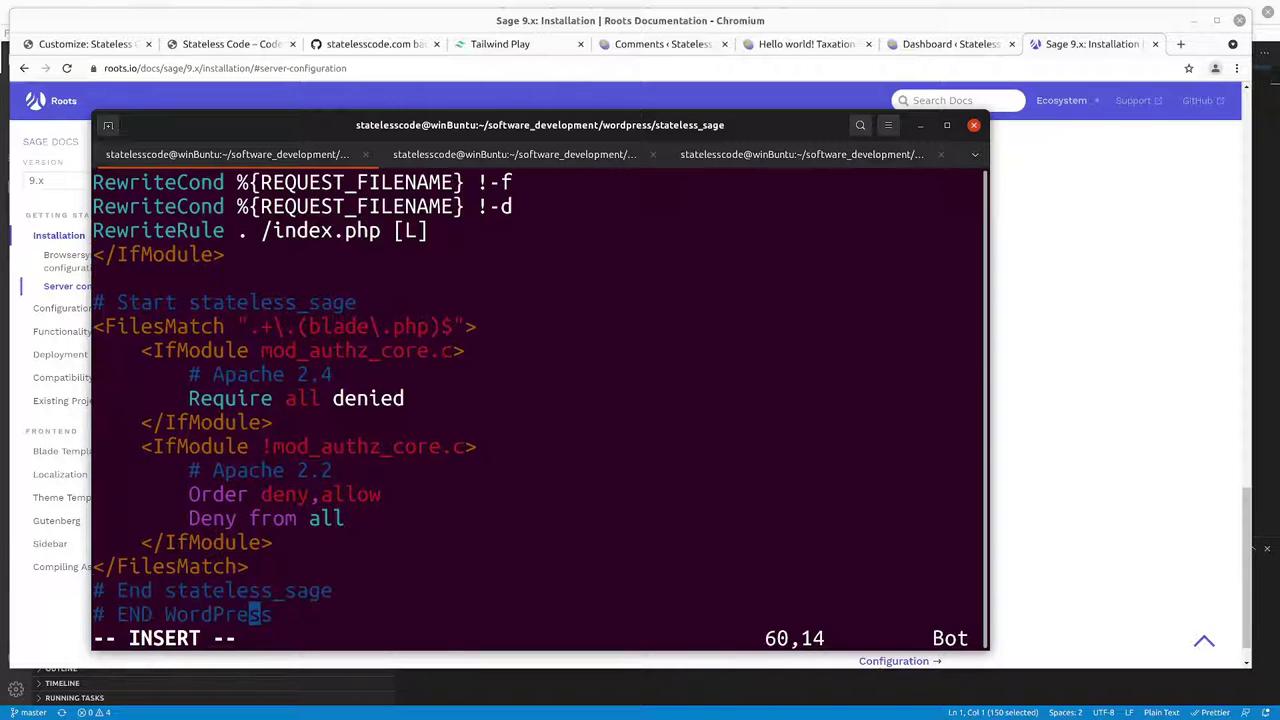
# Step: Review the inserted stateless_sage block and the surrounding rewrite rules in .htaccess
pyautogui.press('Up')
pyautogui.press('Up')
pyautogui.press('Up')
pyautogui.press('Up')
pyautogui.press('Up')
pyautogui.press('Up')
pyautogui.press('Up')
pyautogui.press('Up')
pyautogui.press('Up')
pyautogui.press('Up')
pyautogui.press('Up')
pyautogui.press('Up')
pyautogui.press('Up')
pyautogui.press('Up')
pyautogui.press('Up')
pyautogui.press('Up')
pyautogui.press('Up')
pyautogui.press('Up')
pyautogui.press('Up')
pyautogui.press('Up')
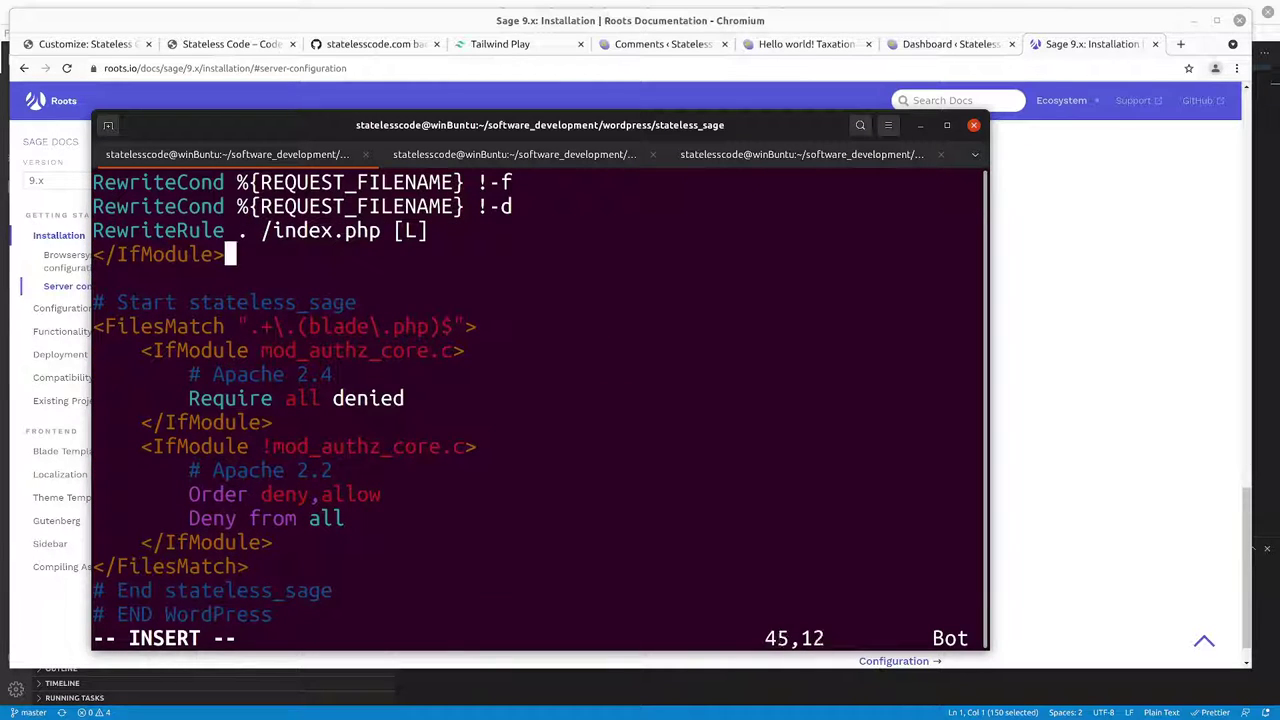
pyautogui.press('Up')
pyautogui.press('Up')
pyautogui.press('Up')
pyautogui.press('Up')
pyautogui.press('Up')
pyautogui.hotkey('ctrl', 'y')
pyautogui.hotkey('ctrl', 'y')
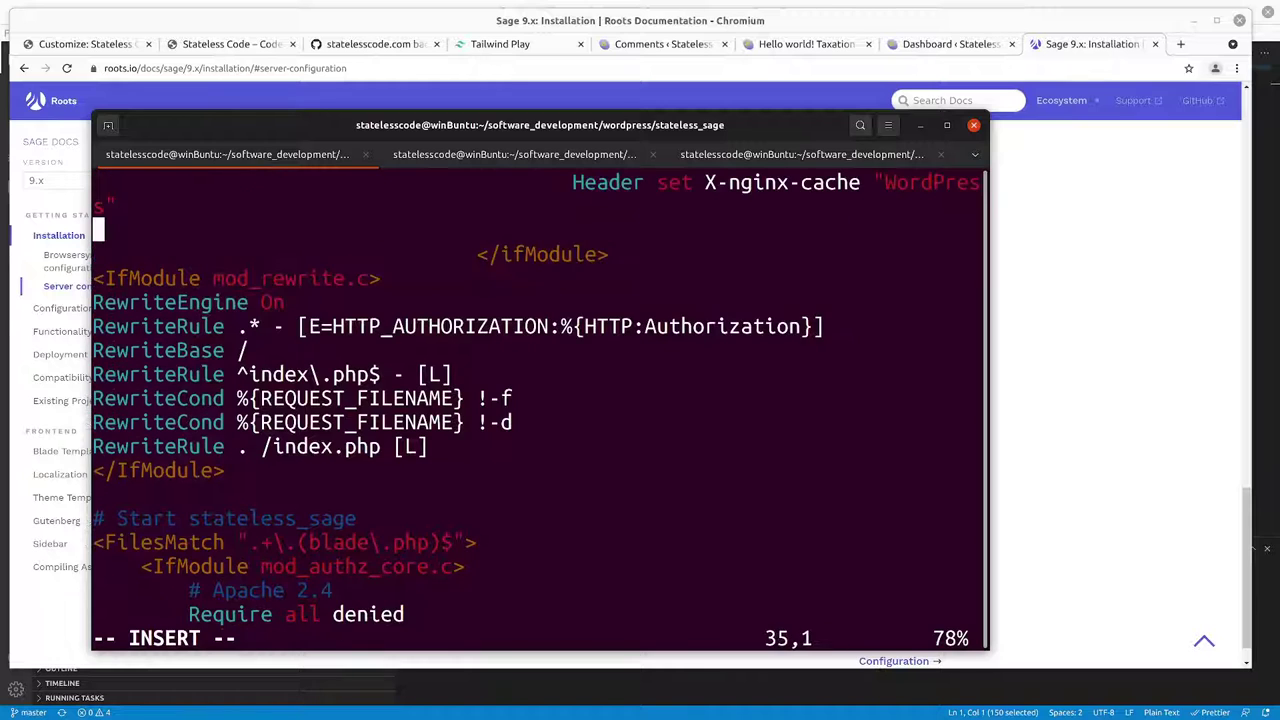
pyautogui.press('Down')
pyautogui.press('Down')
pyautogui.press('Down')
pyautogui.press('Down')
pyautogui.press('Down')
pyautogui.press('Down')
pyautogui.press('Down')
pyautogui.press('Down')
pyautogui.press('Down')
pyautogui.press('Down')
pyautogui.press('Down')
pyautogui.press('Down')
pyautogui.press('Down')
pyautogui.press('Down')
pyautogui.press('Down')
pyautogui.press('Down')
pyautogui.press('Down')
pyautogui.press('Down')
pyautogui.press('Down')
pyautogui.press('Down')
pyautogui.press('Down')
pyautogui.press('Down')
pyautogui.press('Down')
pyautogui.press('Down')
pyautogui.press('Down')
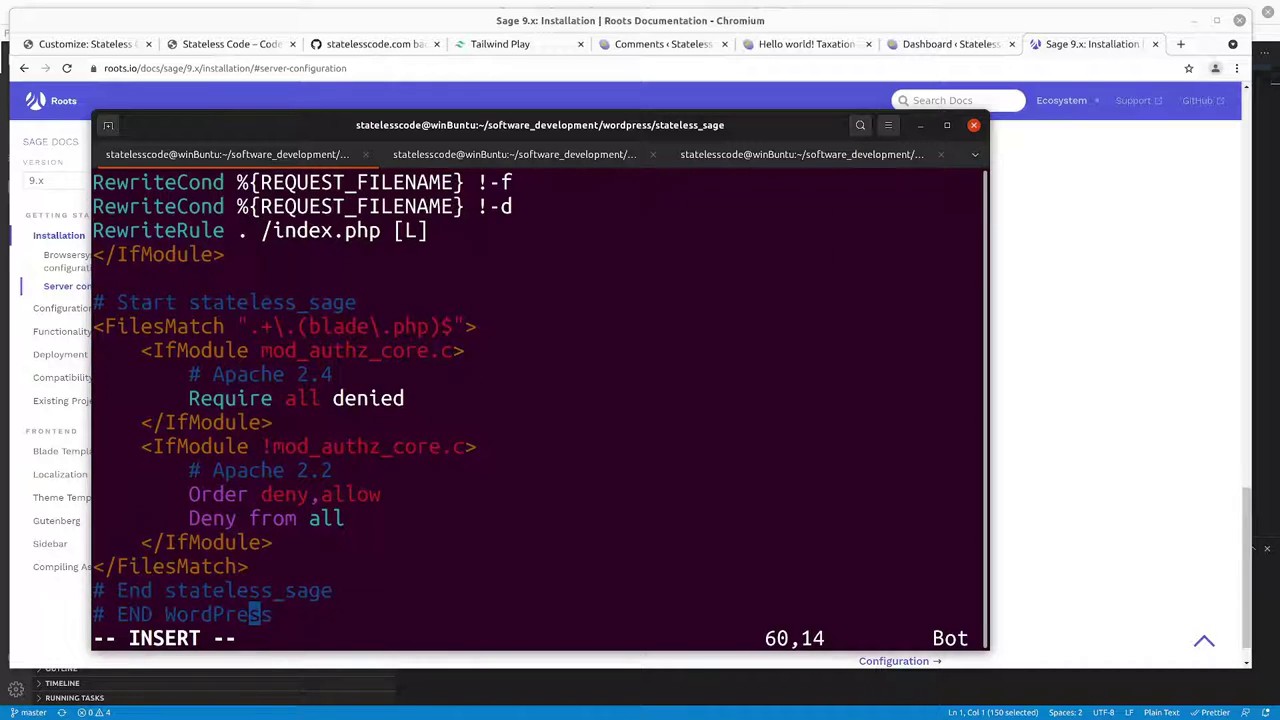
# Step: Save the edited .htaccess file and quit the editor
pyautogui.press('Escape')
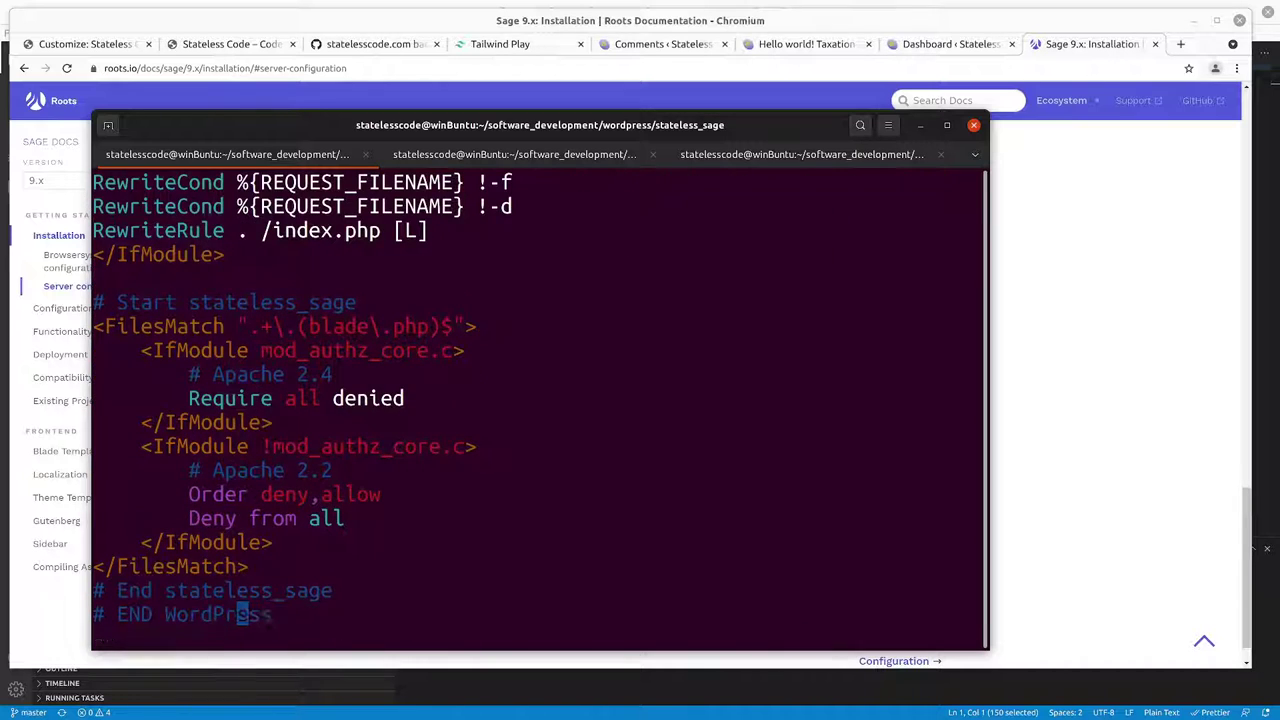
pyautogui.write(':wq')
pyautogui.press('Return')
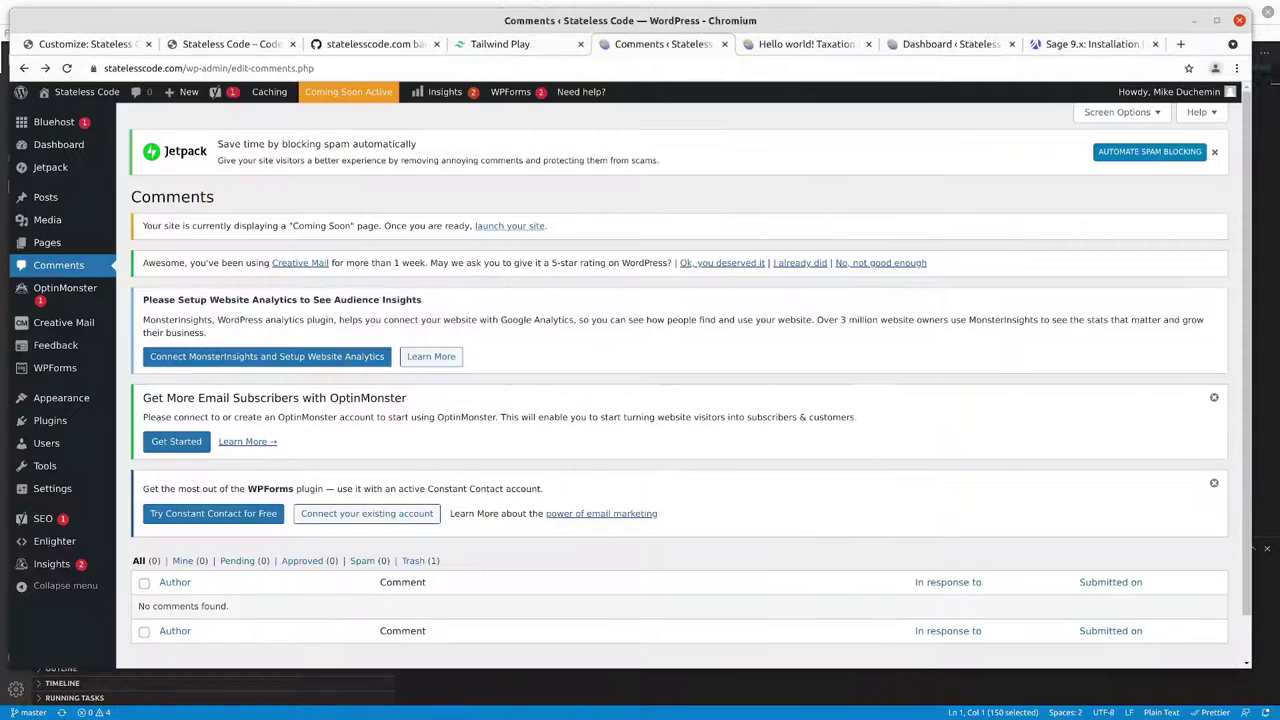
# Step: Reload the live site's Comments admin page and Hello world post, and load its home page to check that they still work
pyautogui.click(605, 41)
pyautogui.click(67, 68)
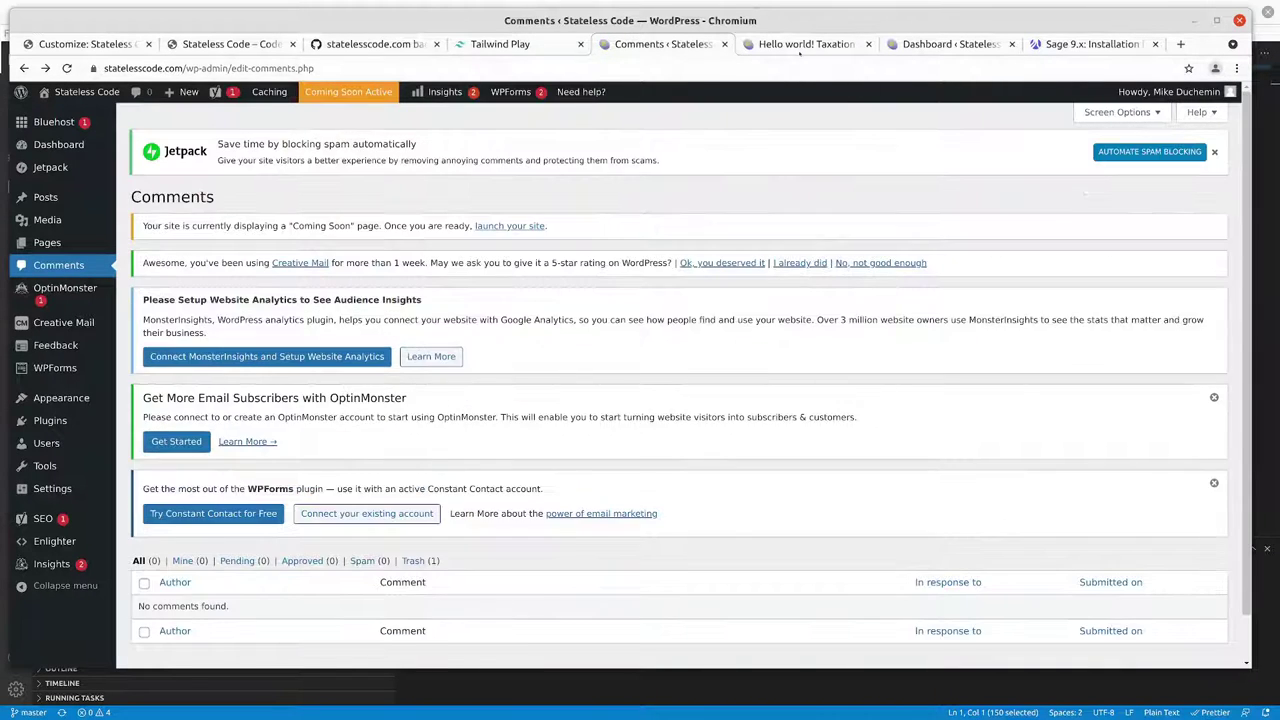
pyautogui.click(815, 44)
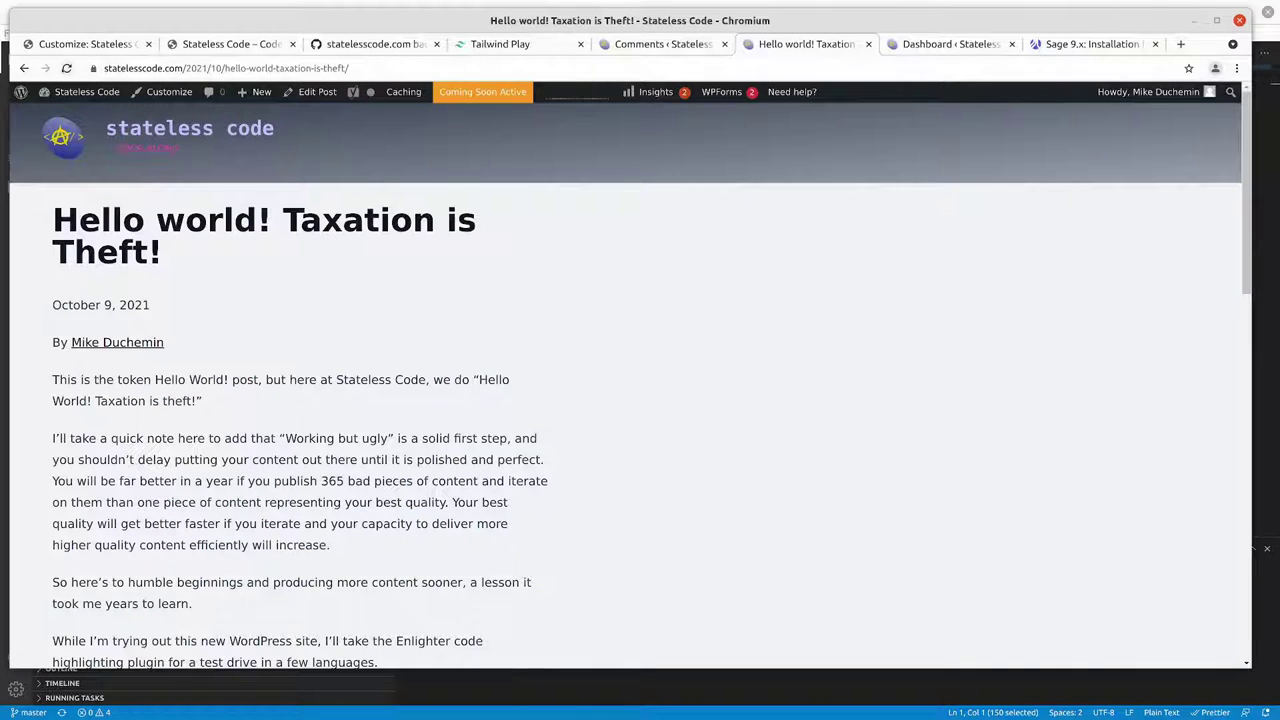
pyautogui.hotkey('ctrl', 'r')
pyautogui.click(66, 68)
pyautogui.click(66, 158)
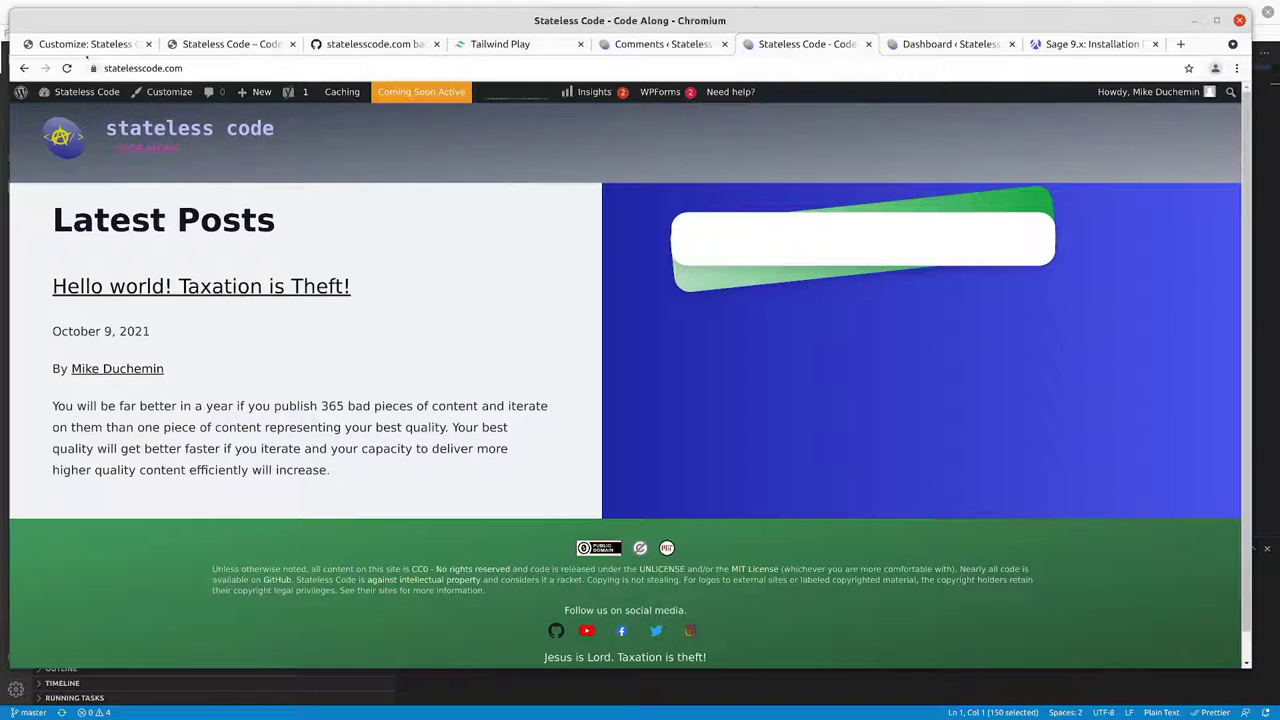
# Step: In the statelesscode.com backlog, move "Add block to .htaccess file." to Done and "Create MVP of About page" to In progress
pyautogui.click(85, 46)
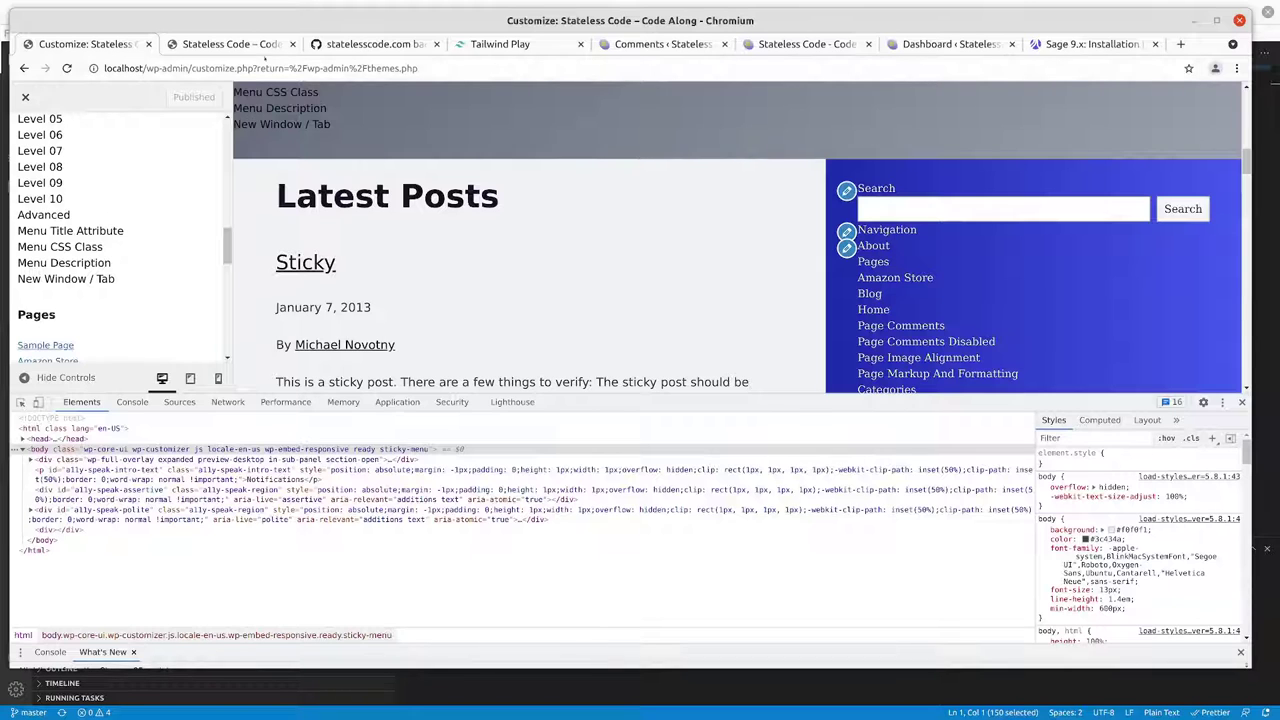
pyautogui.click(228, 44)
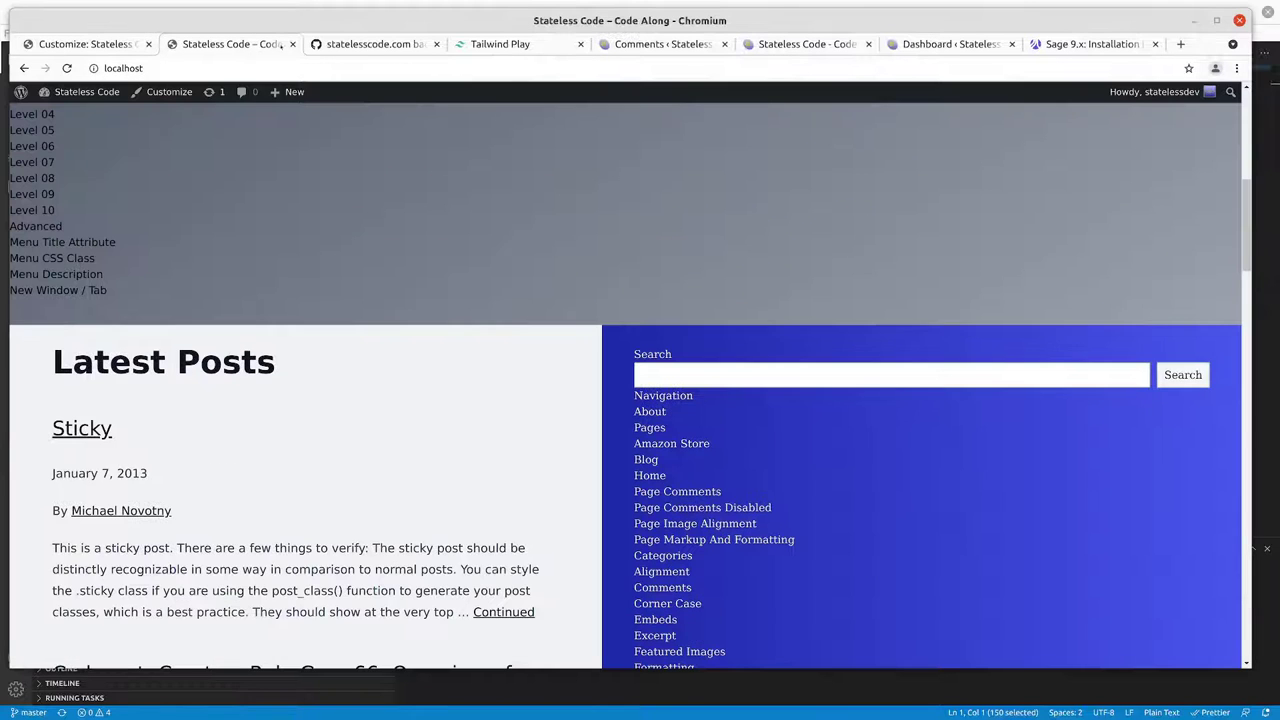
pyautogui.click(375, 44)
pyautogui.moveTo(371, 276); pyautogui.dragTo(546, 423)
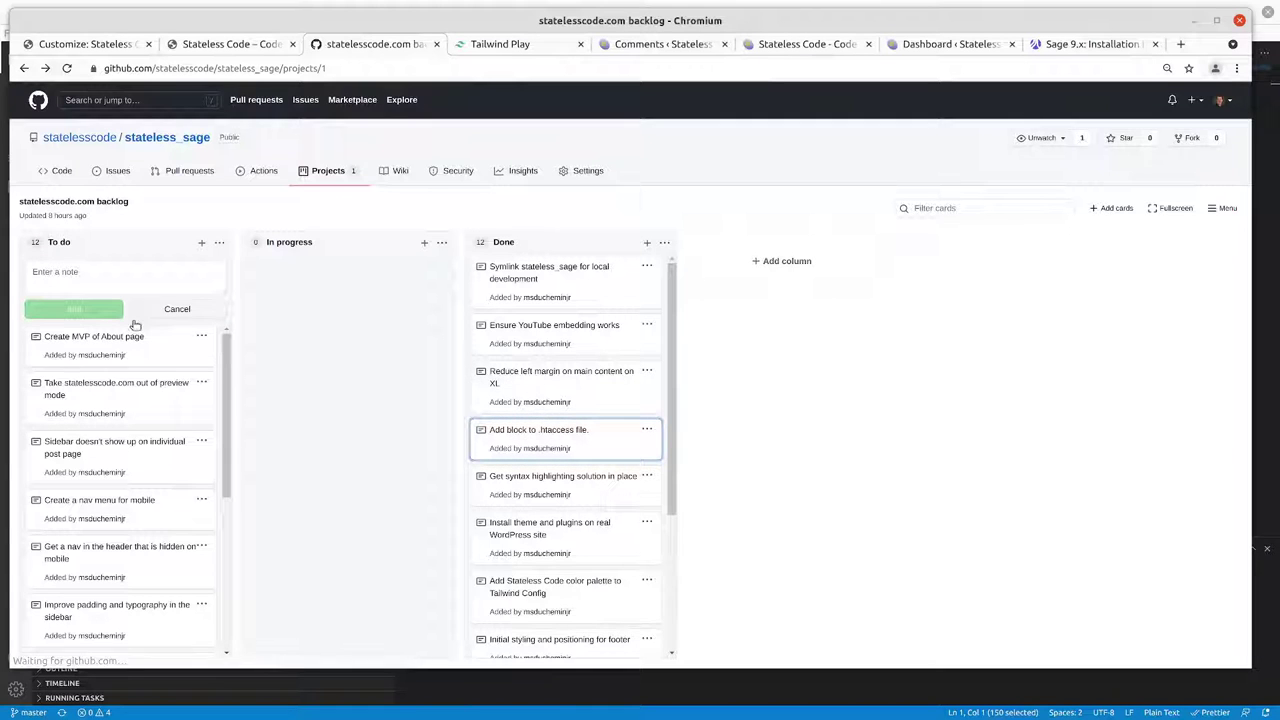
pyautogui.moveTo(131, 330); pyautogui.dragTo(392, 300)
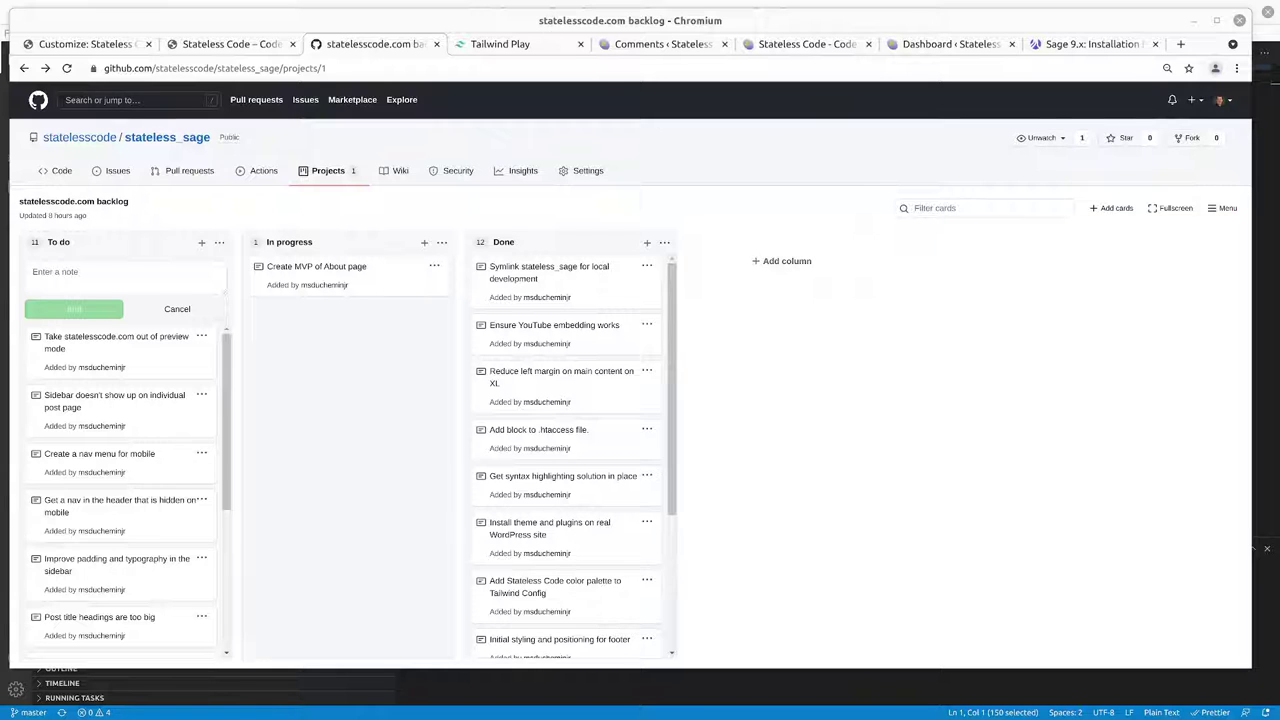
# Step: Purge all caches on the live WordPress site and reload its home page
pyautogui.click(660, 42)
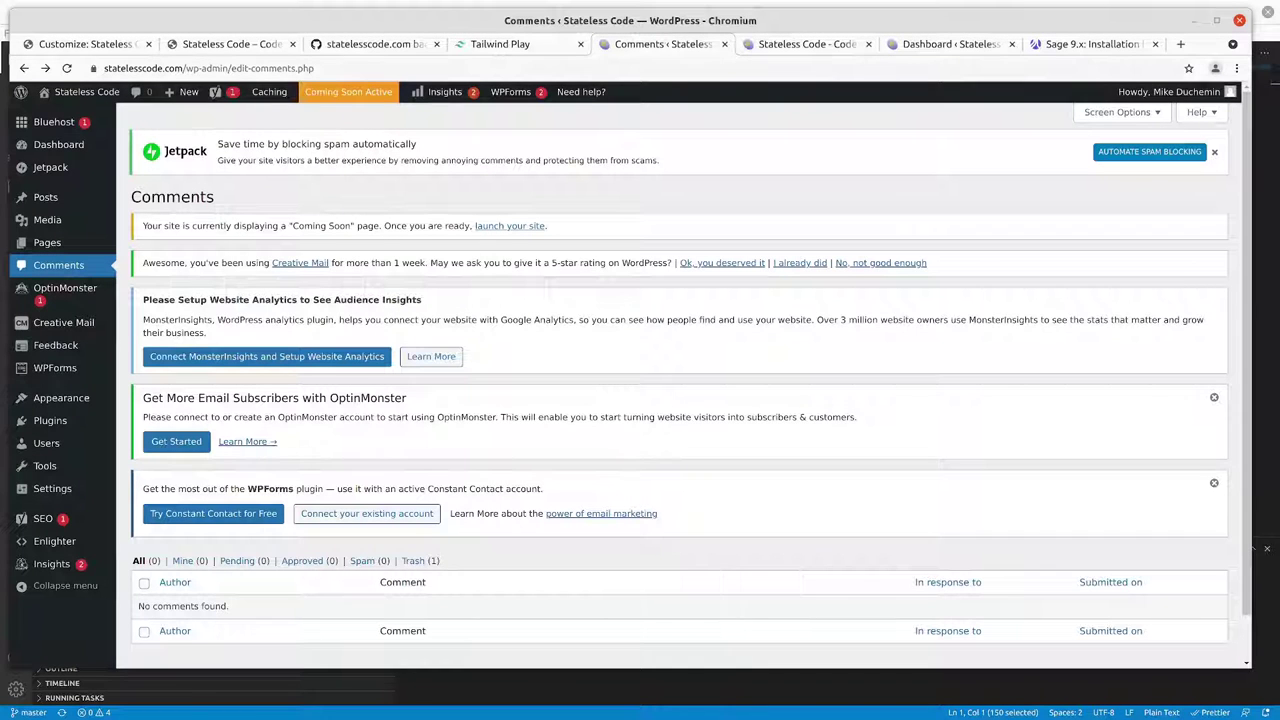
pyautogui.moveTo(262, 91)
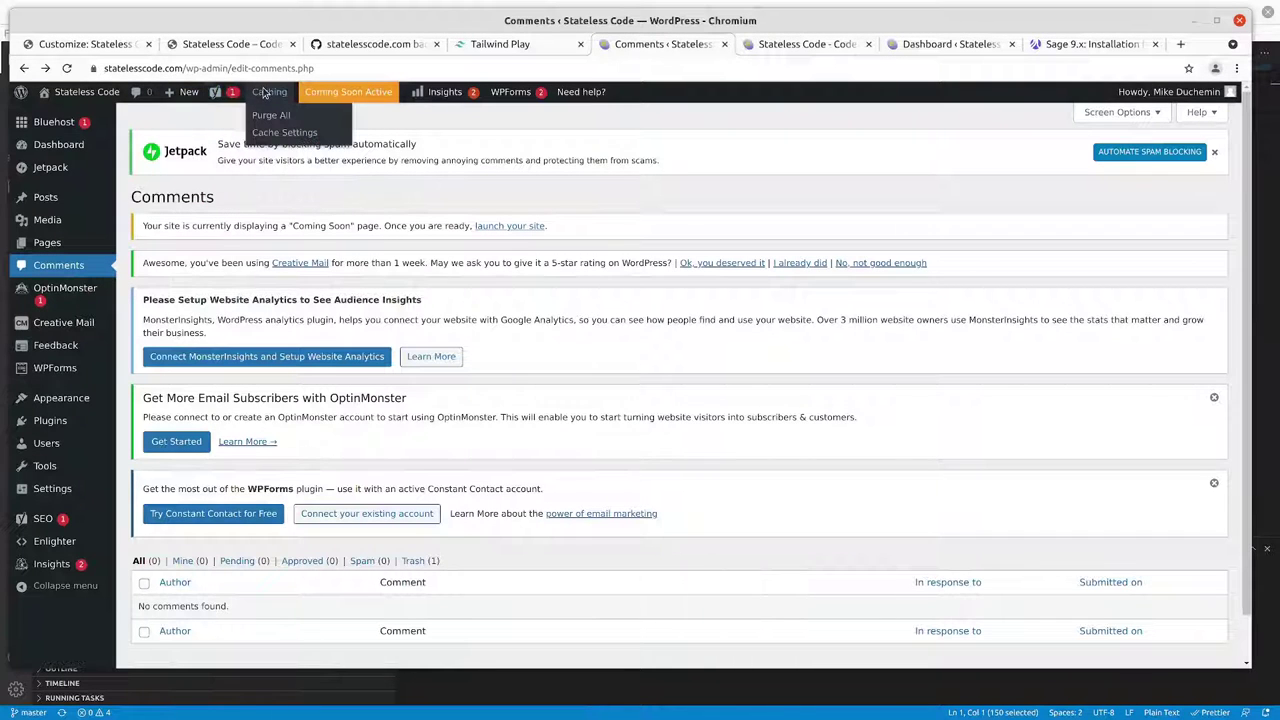
pyautogui.click(268, 116)
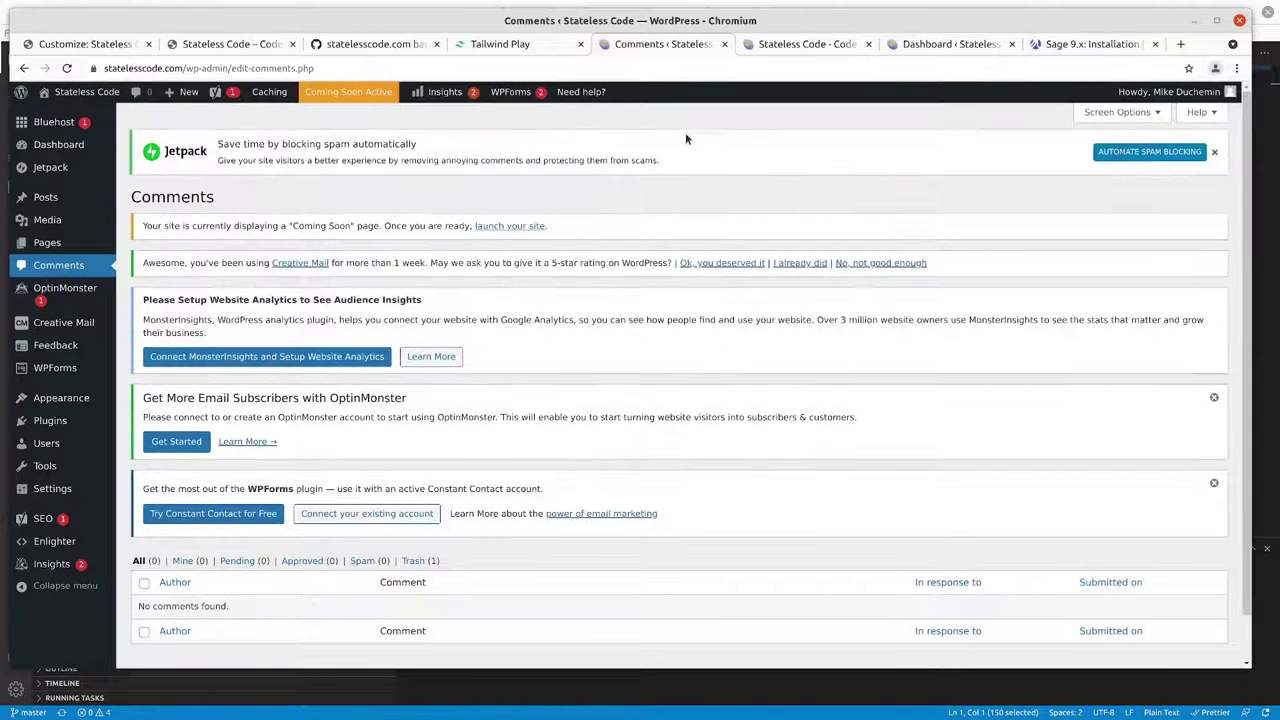
pyautogui.click(764, 47)
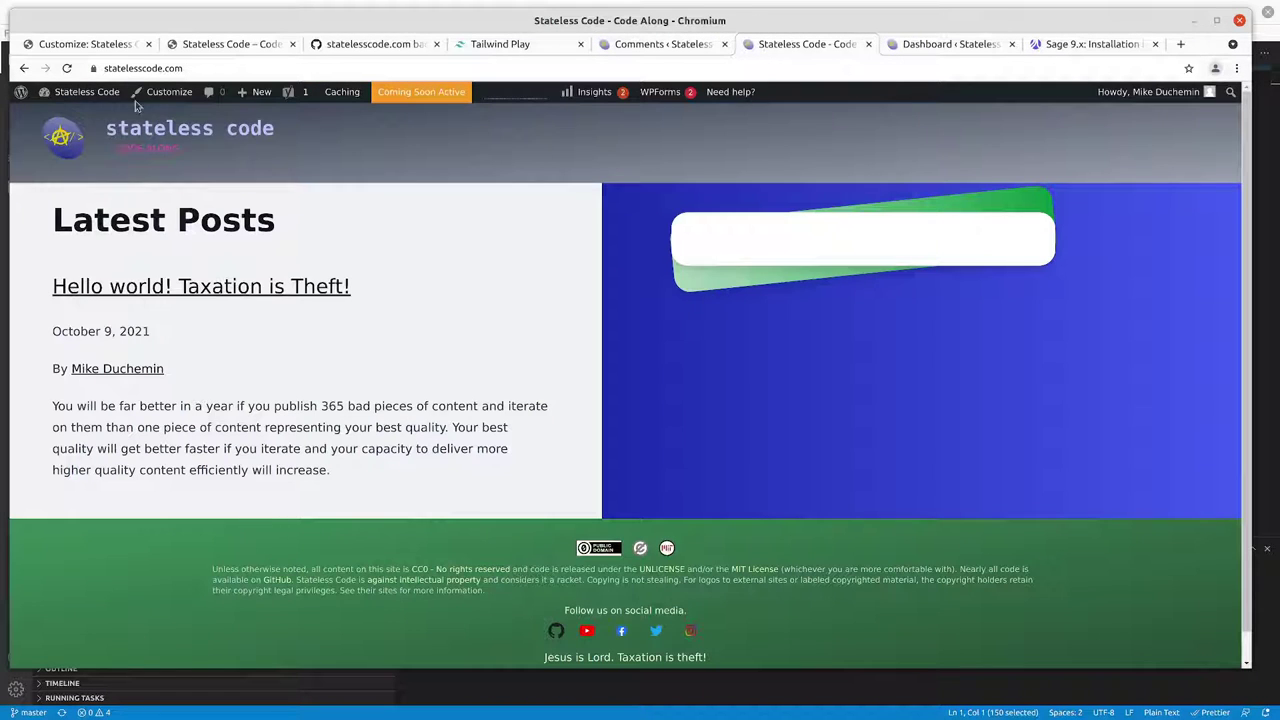
pyautogui.click(87, 92)
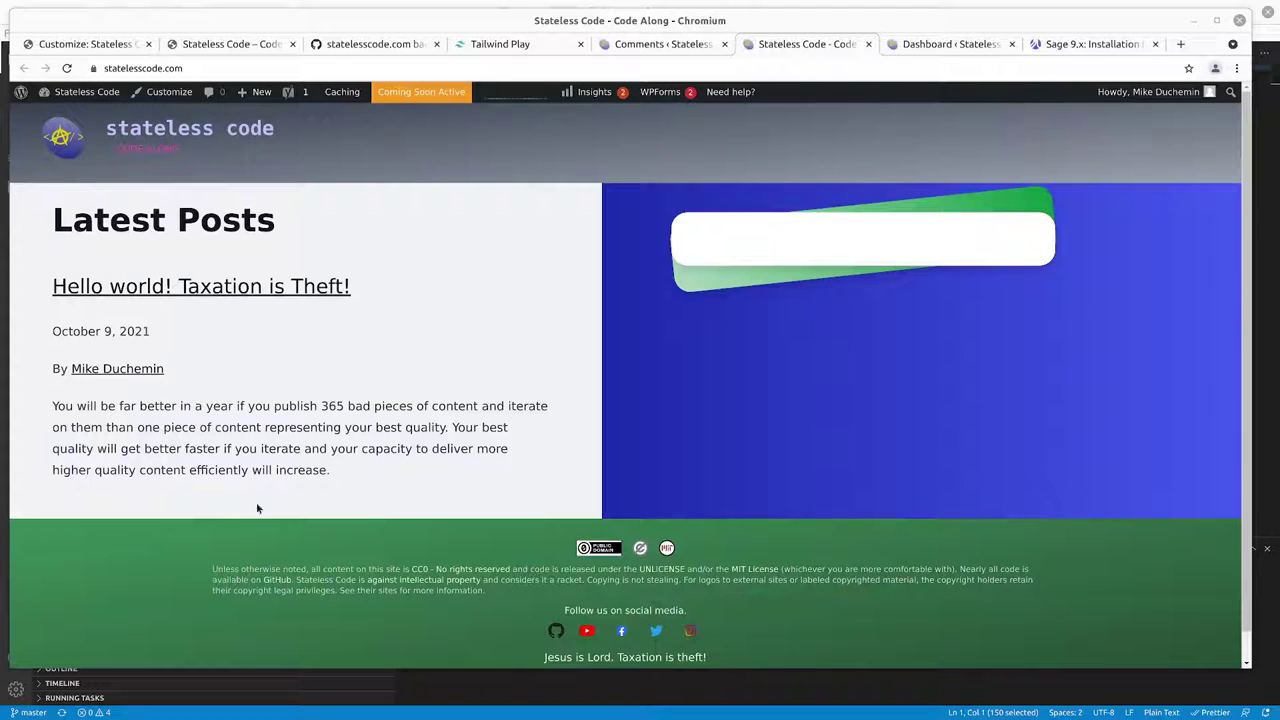
pyautogui.click(67, 68)
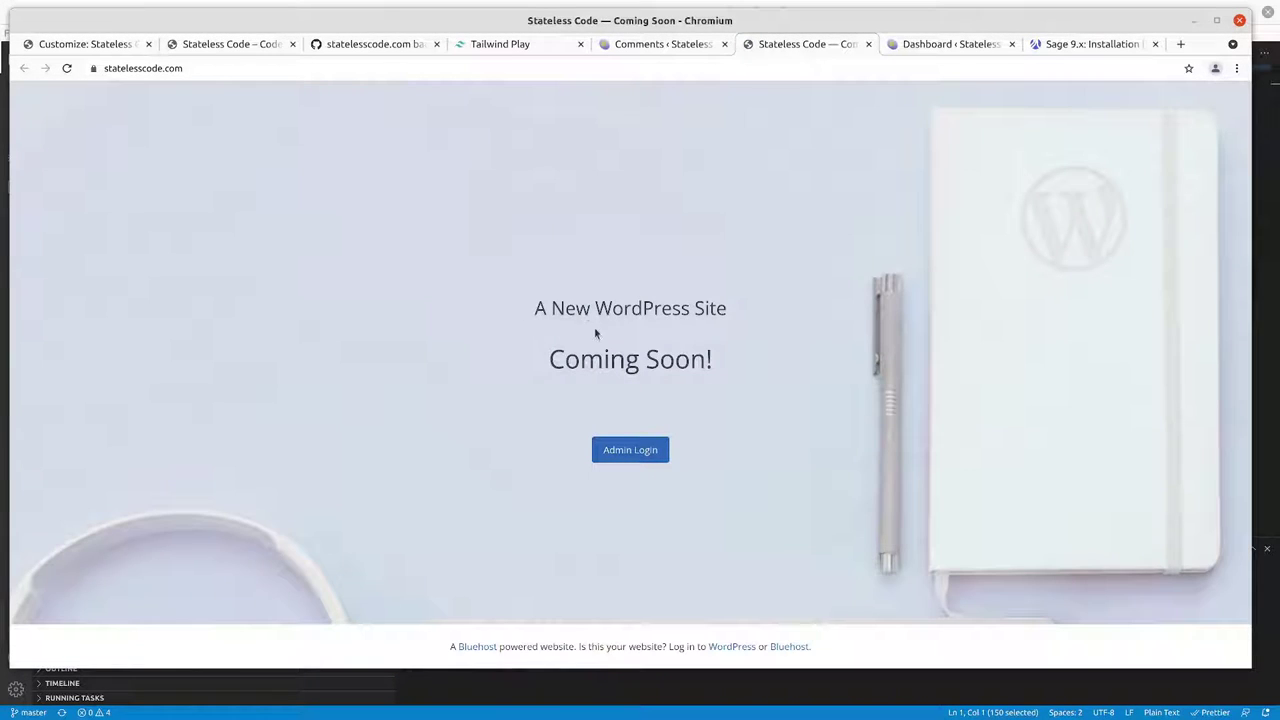
# Step: Compare the live site's customizer preview with the local site's Primary widget area and its block list
pyautogui.click(660, 44)
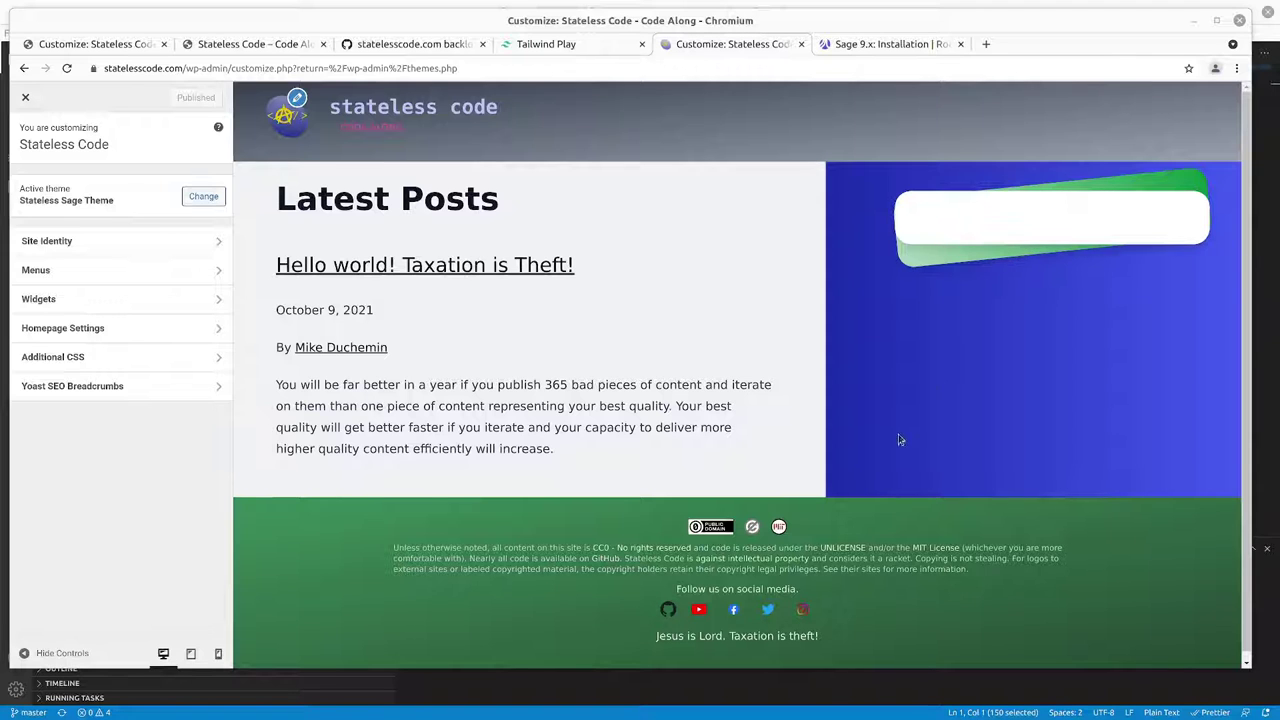
pyautogui.scroll(-1, 899, 440)
pyautogui.scroll(1, 960, 300)
pyautogui.click(100, 44)
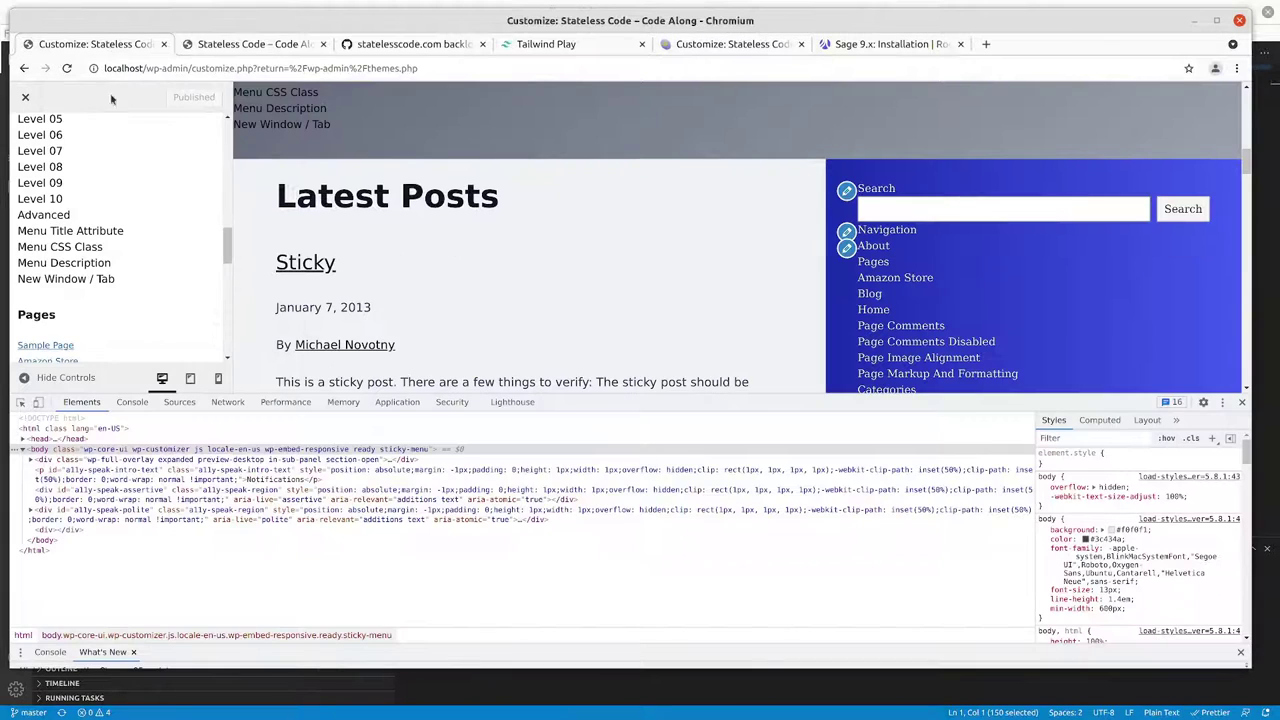
pyautogui.scroll(5, 163, 251)
pyautogui.scroll(-3, 893, 280)
pyautogui.scroll(3, 893, 280)
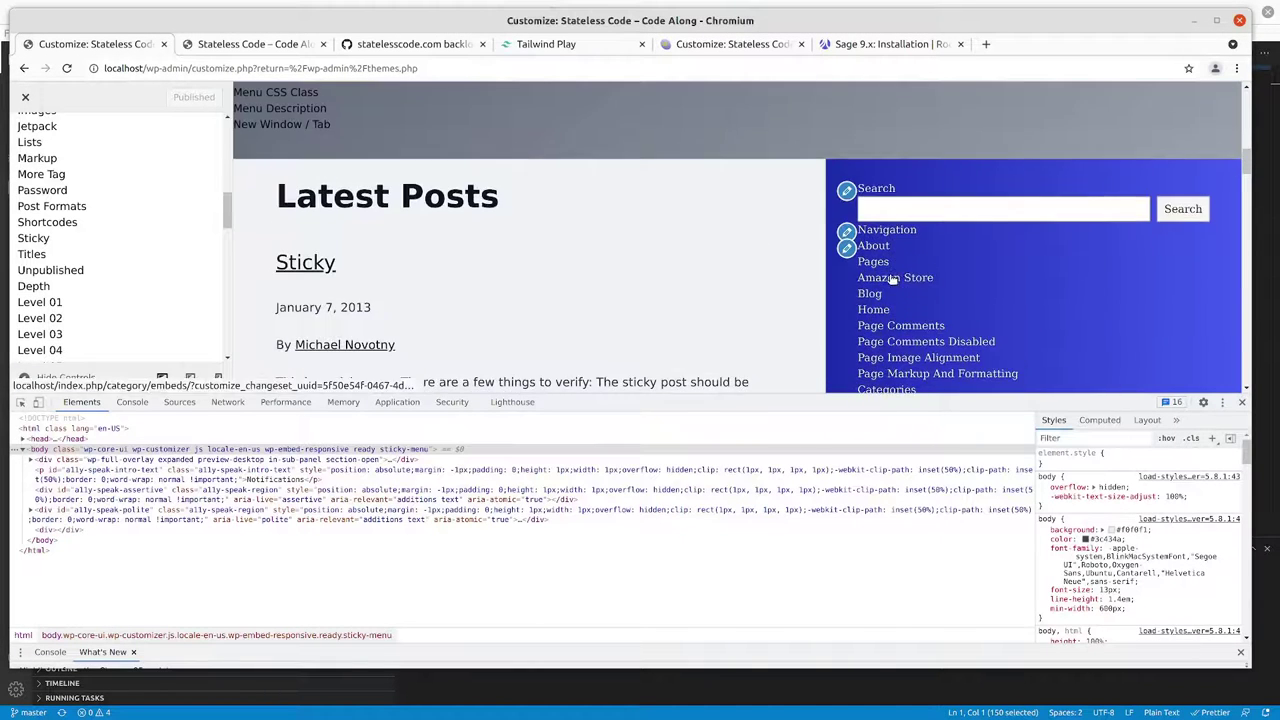
pyautogui.scroll(3, 893, 280)
pyautogui.scroll(5, 163, 208)
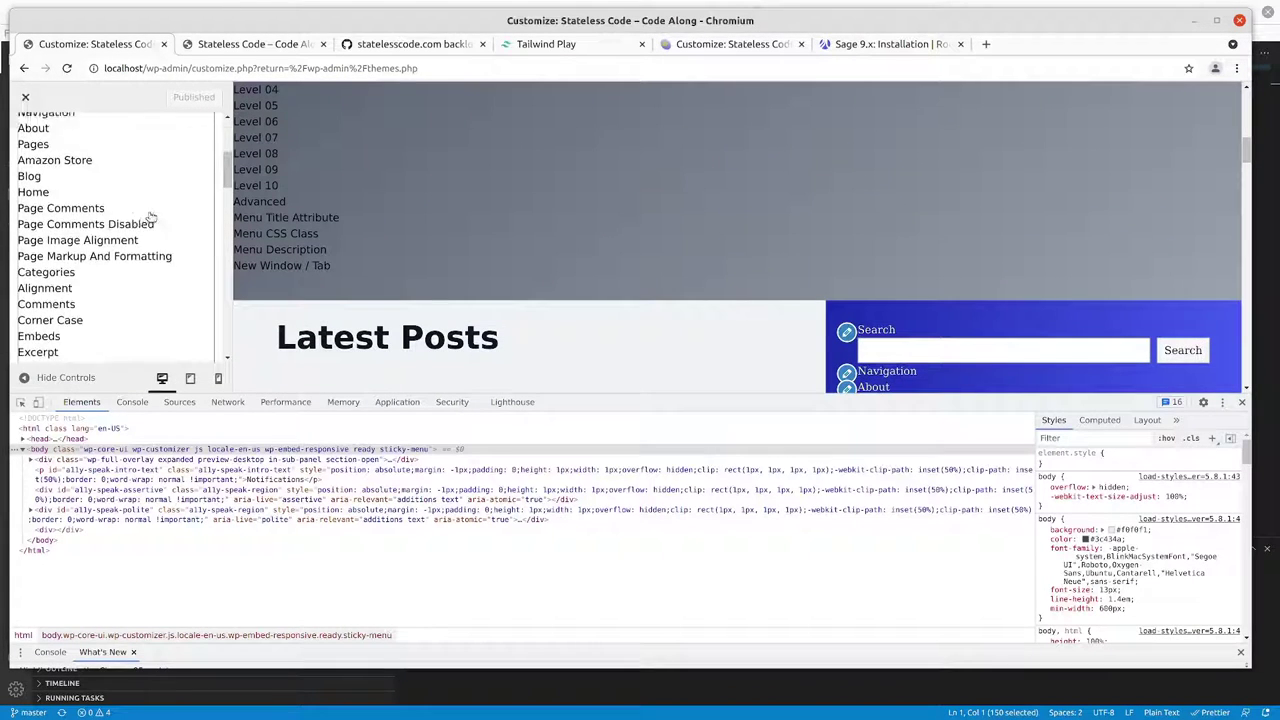
pyautogui.scroll(3, 150, 217)
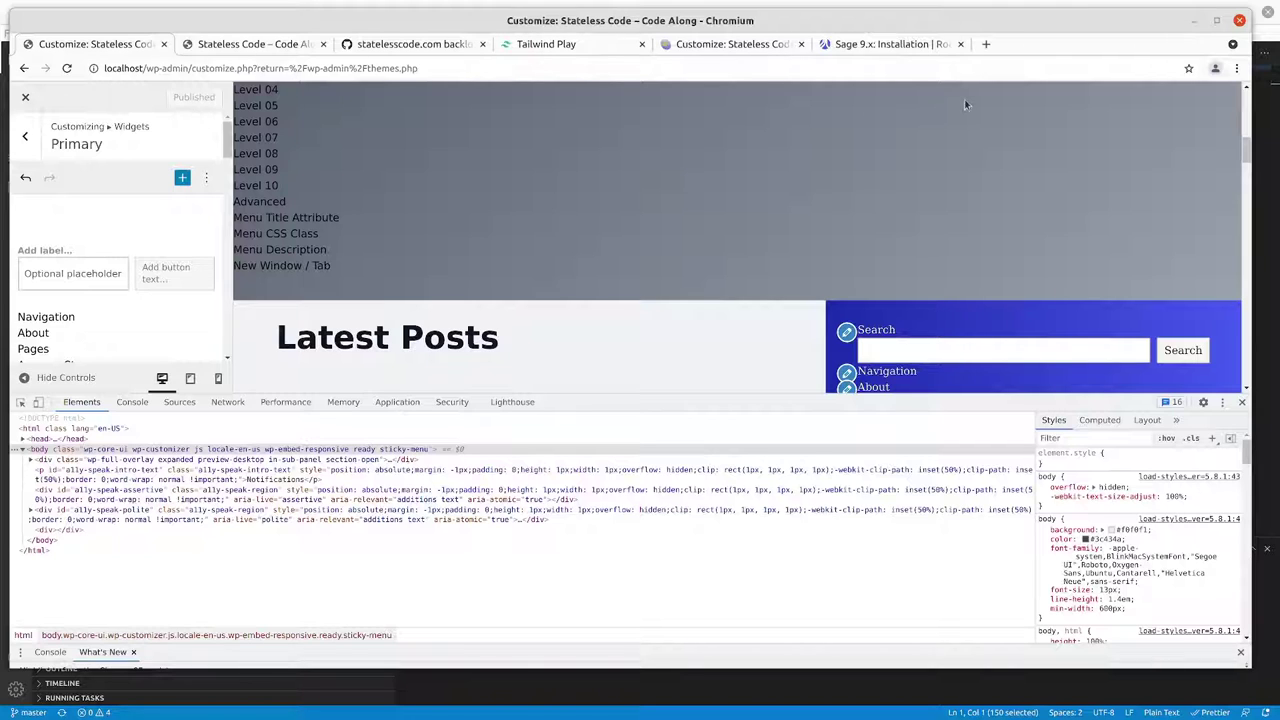
# Step: Open the Primary widget area in the live site's customizer and dismiss the block widgets welcome guide
pyautogui.click(733, 44)
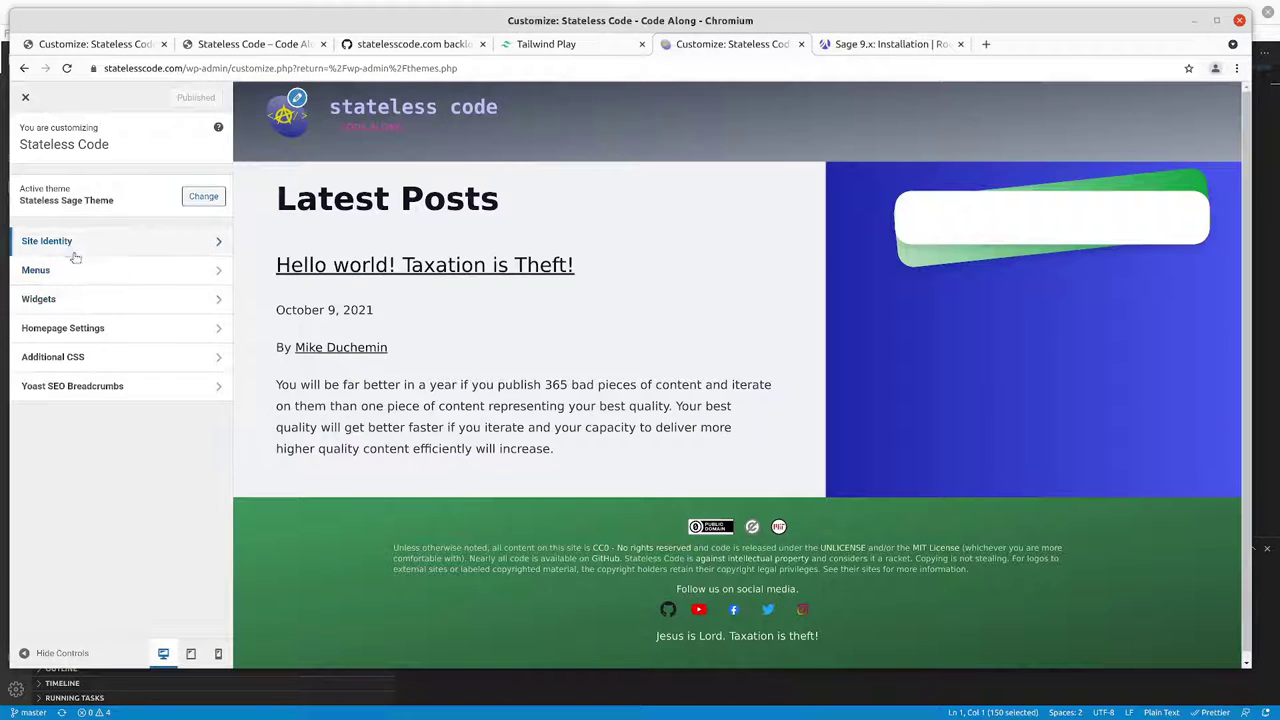
pyautogui.click(84, 300)
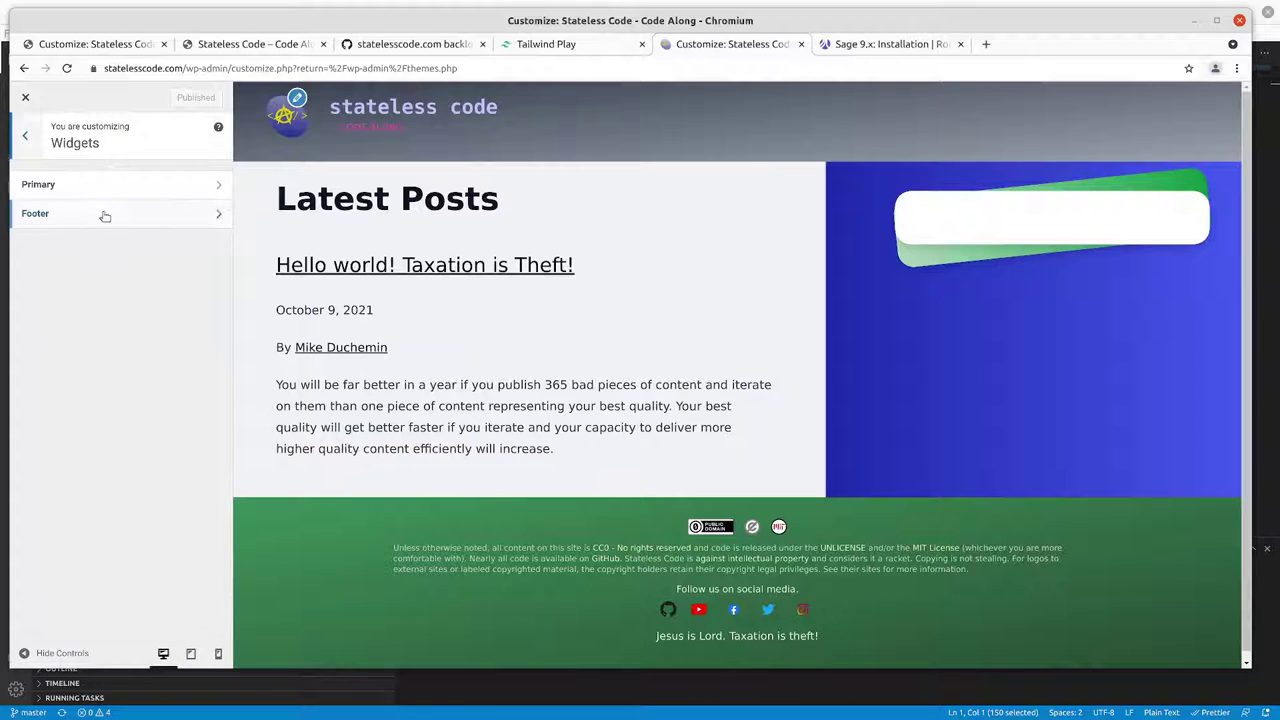
pyautogui.click(82, 186)
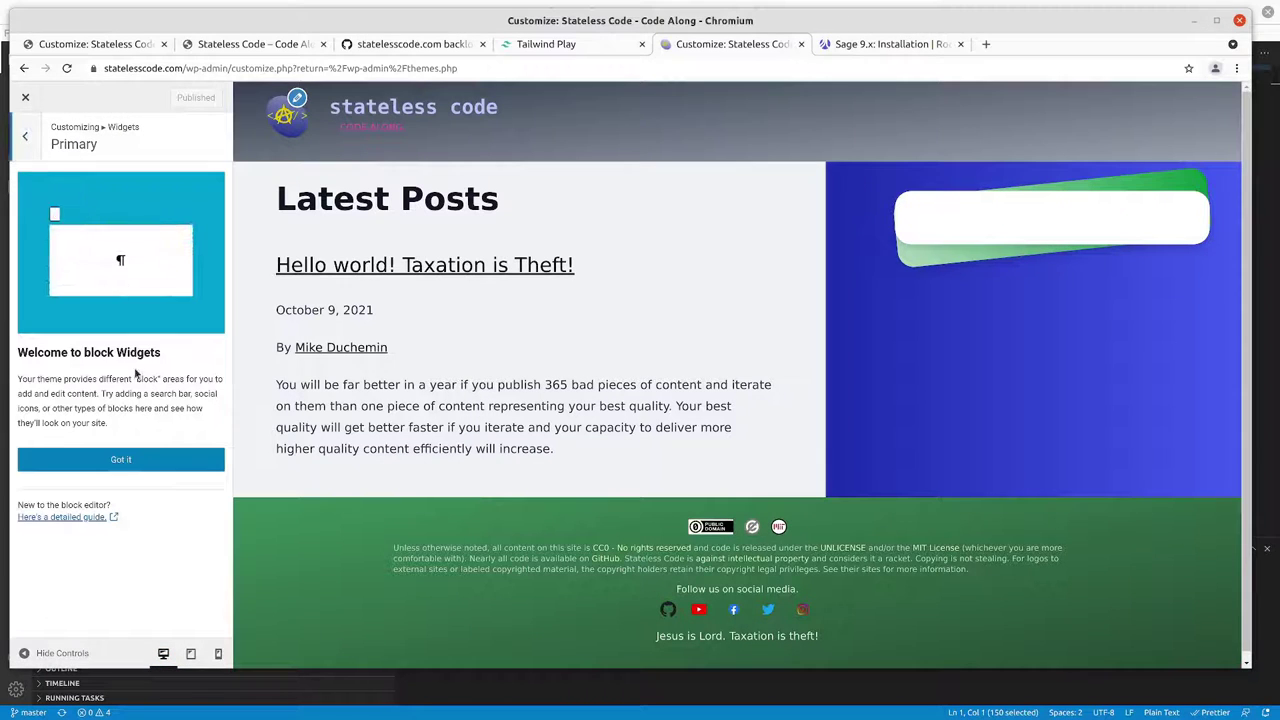
pyautogui.click(137, 462)
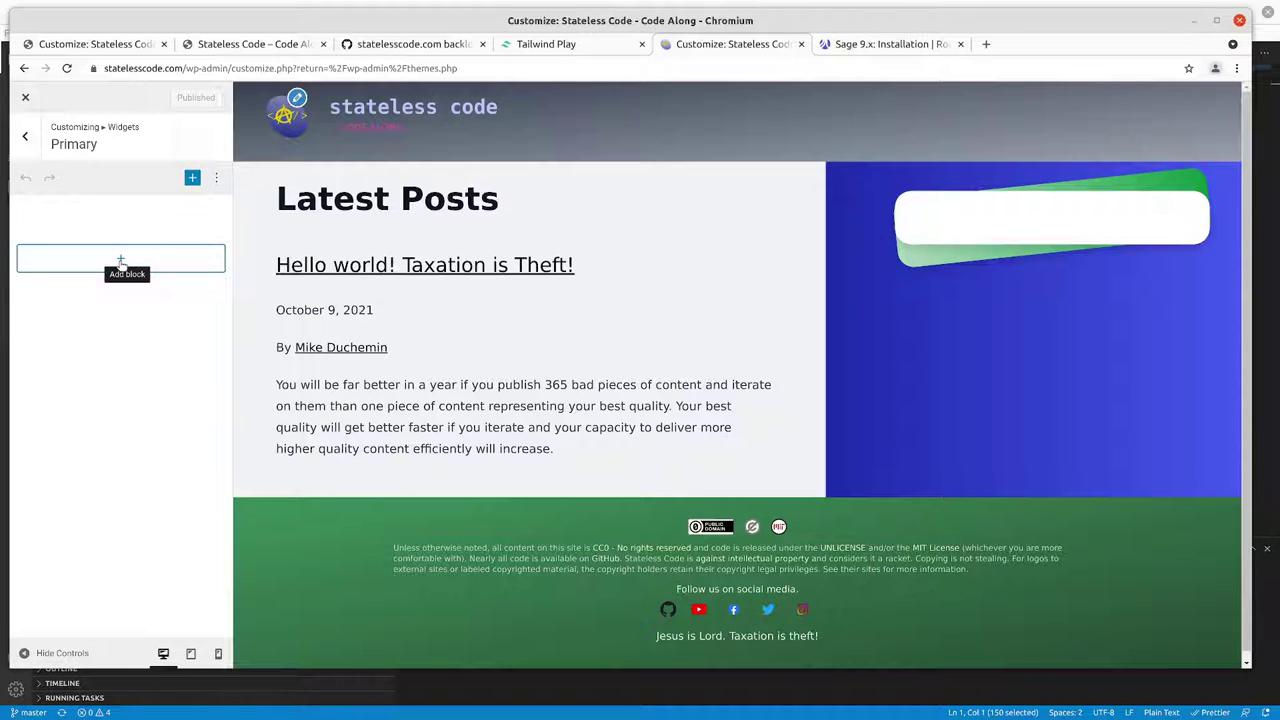
# Step: Examine the local site's sidebar preview from the search and navigation widgets through recent posts, comments, archives and categories
pyautogui.click(107, 44)
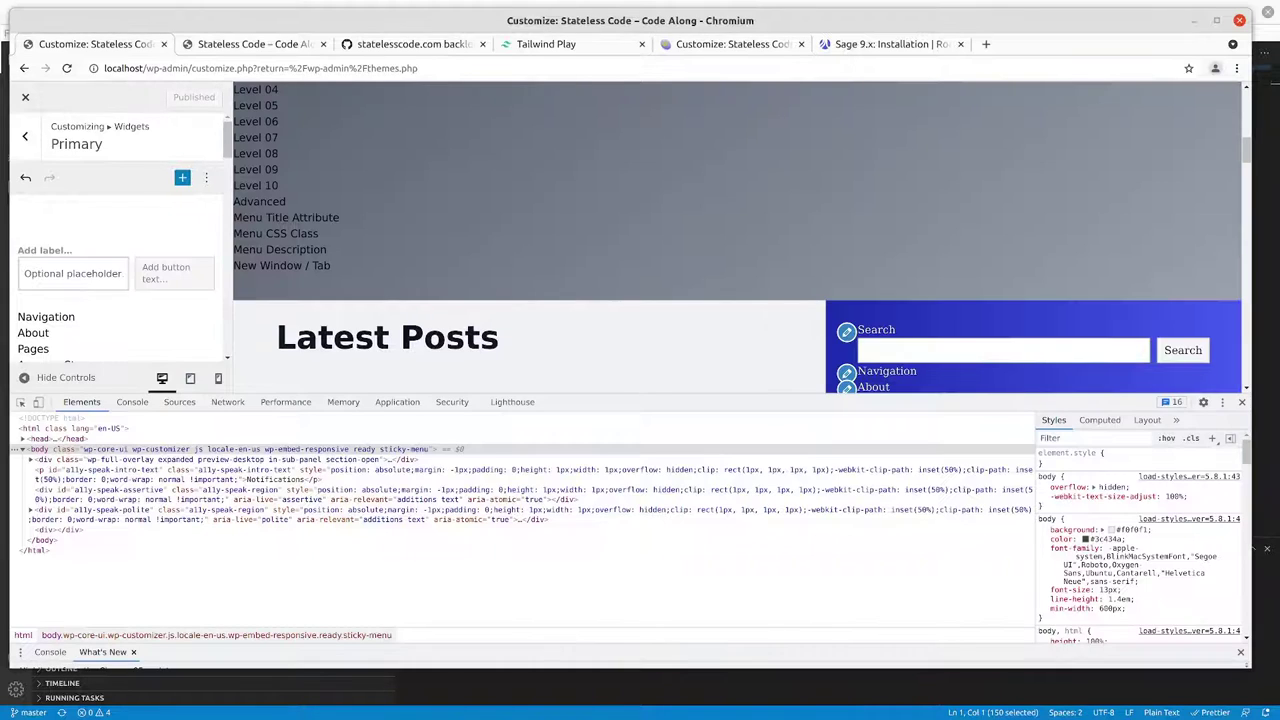
pyautogui.scroll(-2, 54, 289)
pyautogui.scroll(-1, 929, 290)
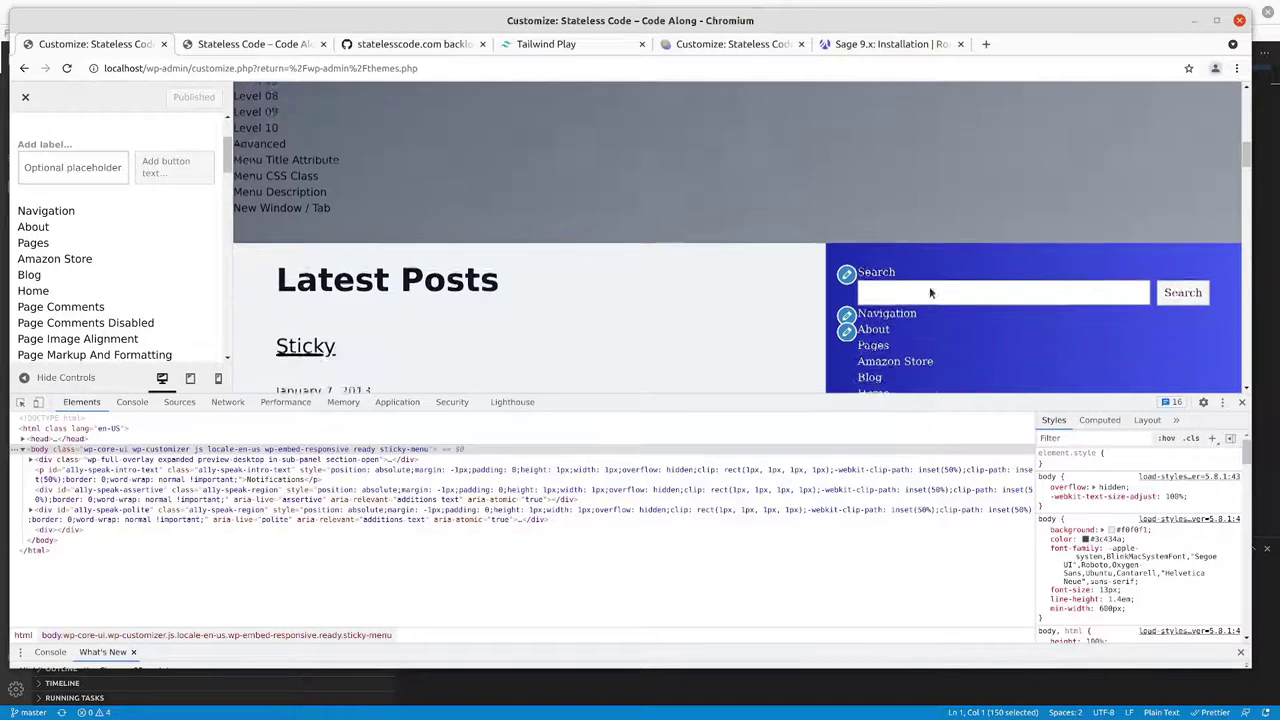
pyautogui.scroll(-2, 929, 292)
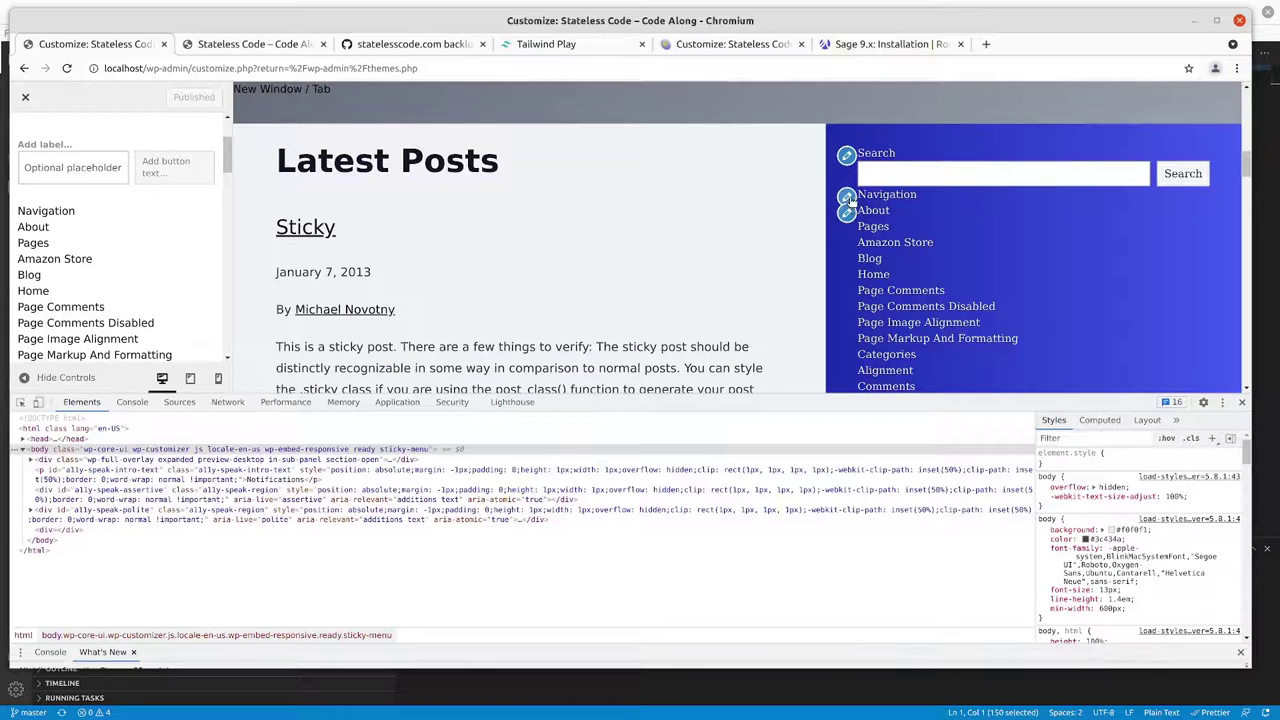
pyautogui.scroll(-7, 849, 229)
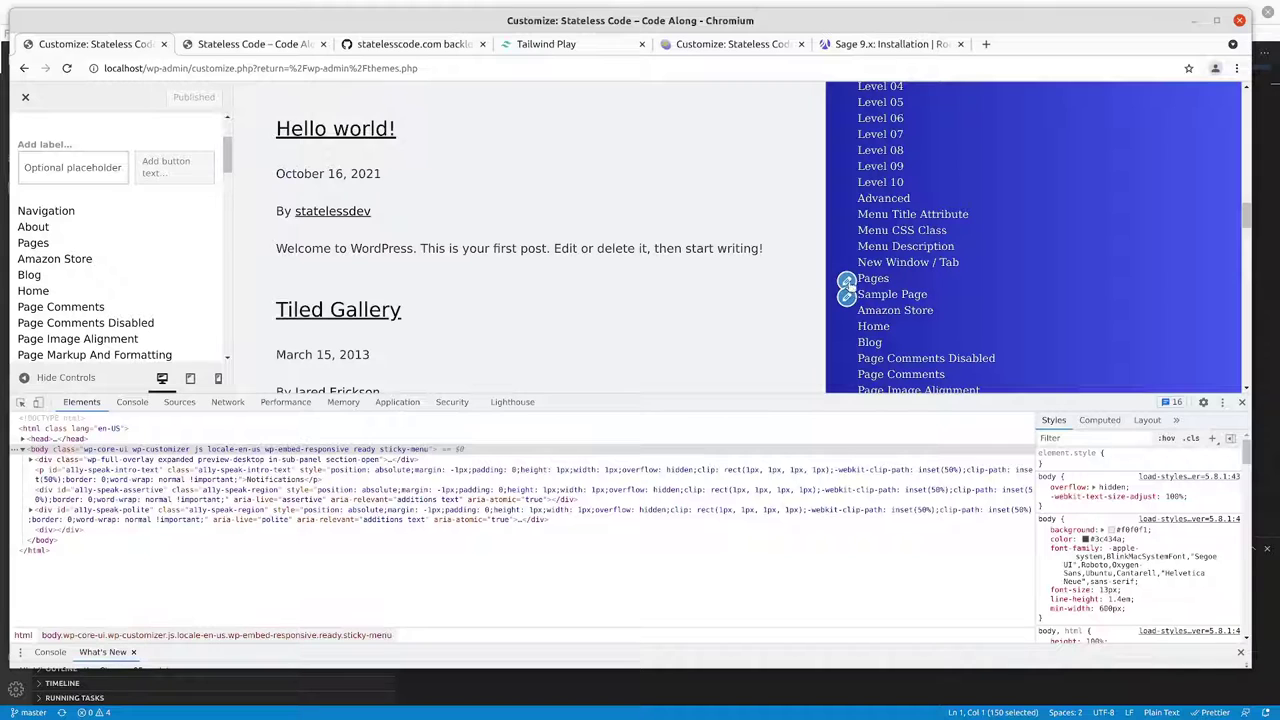
pyautogui.scroll(3, 846, 296)
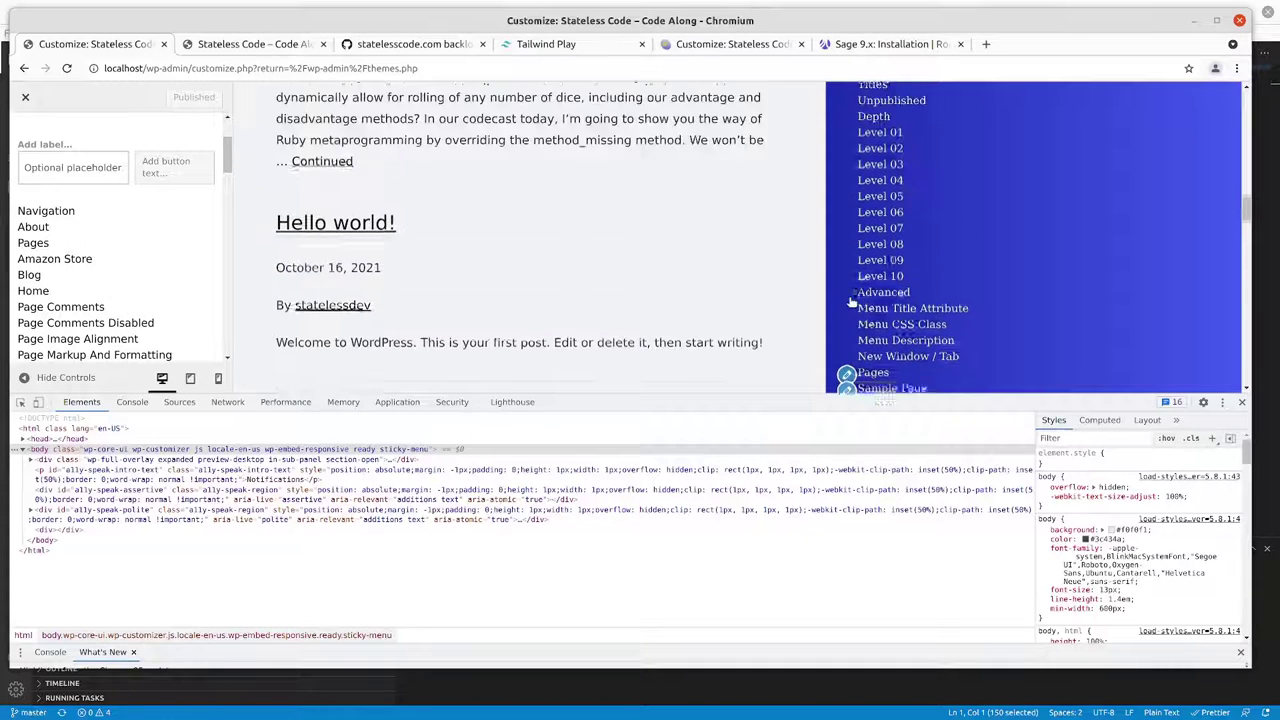
pyautogui.scroll(-4, 849, 290)
pyautogui.scroll(4, 853, 296)
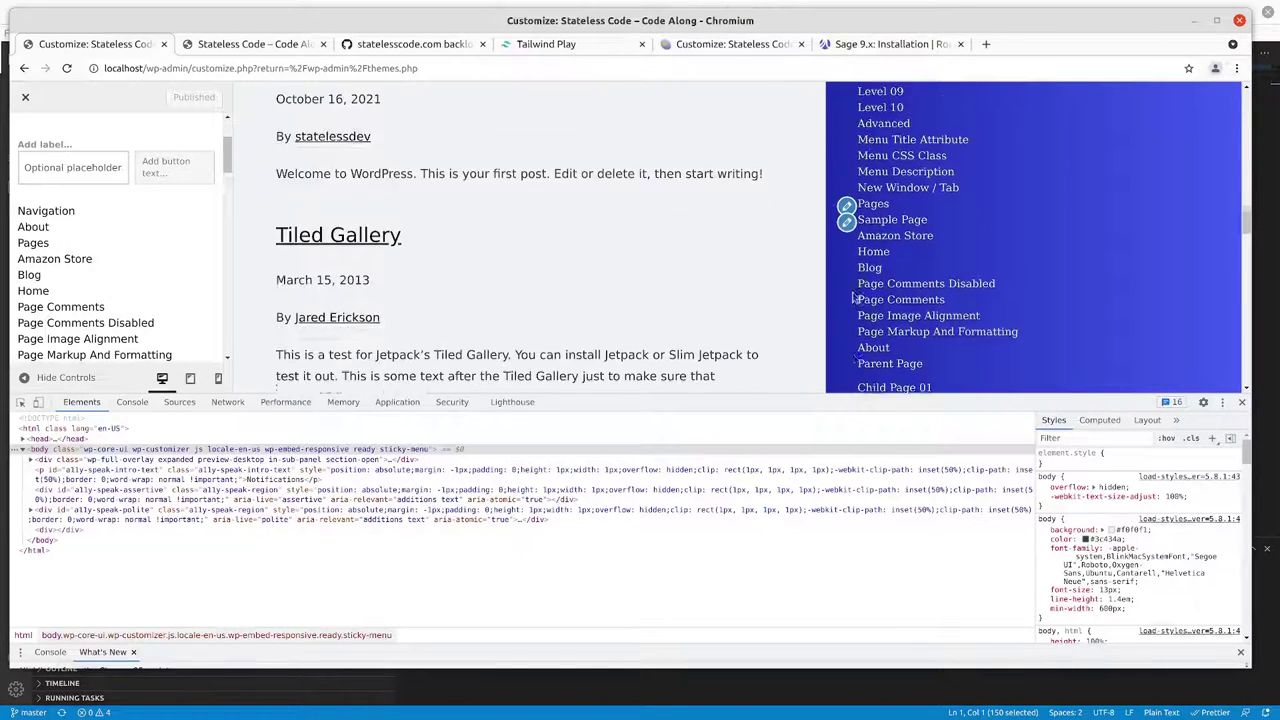
pyautogui.scroll(5, 853, 296)
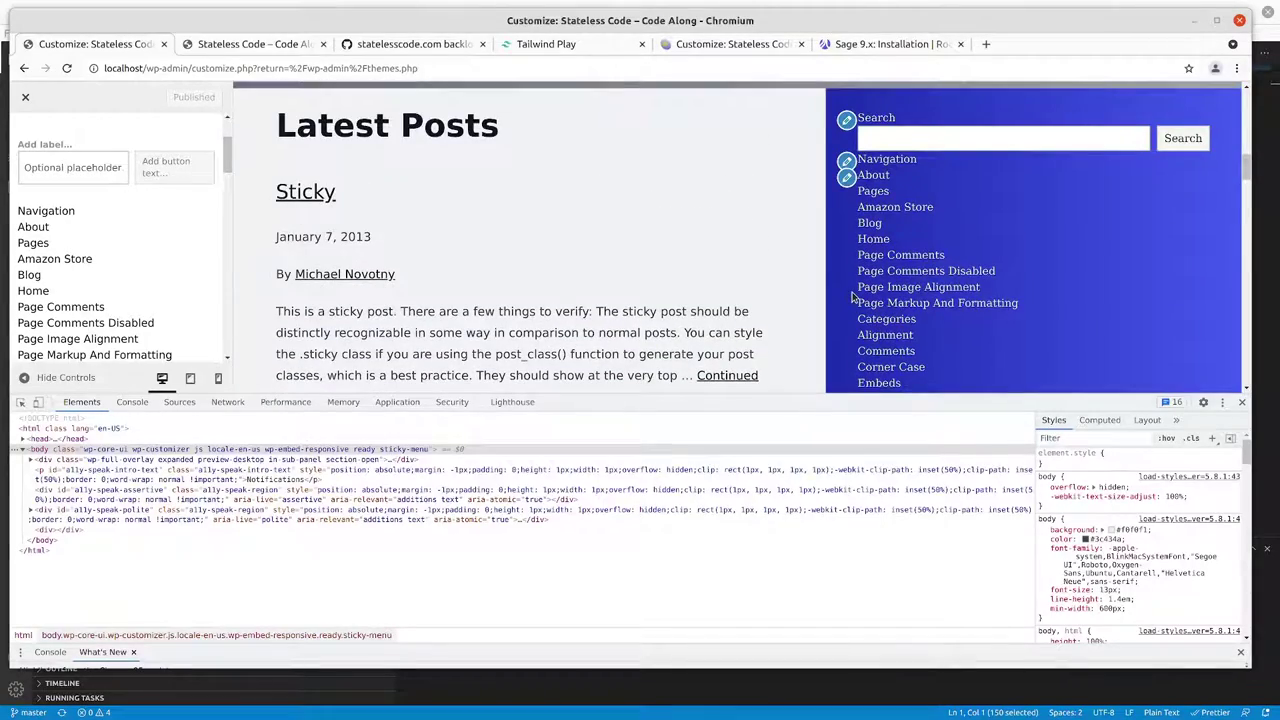
pyautogui.scroll(-9, 853, 296)
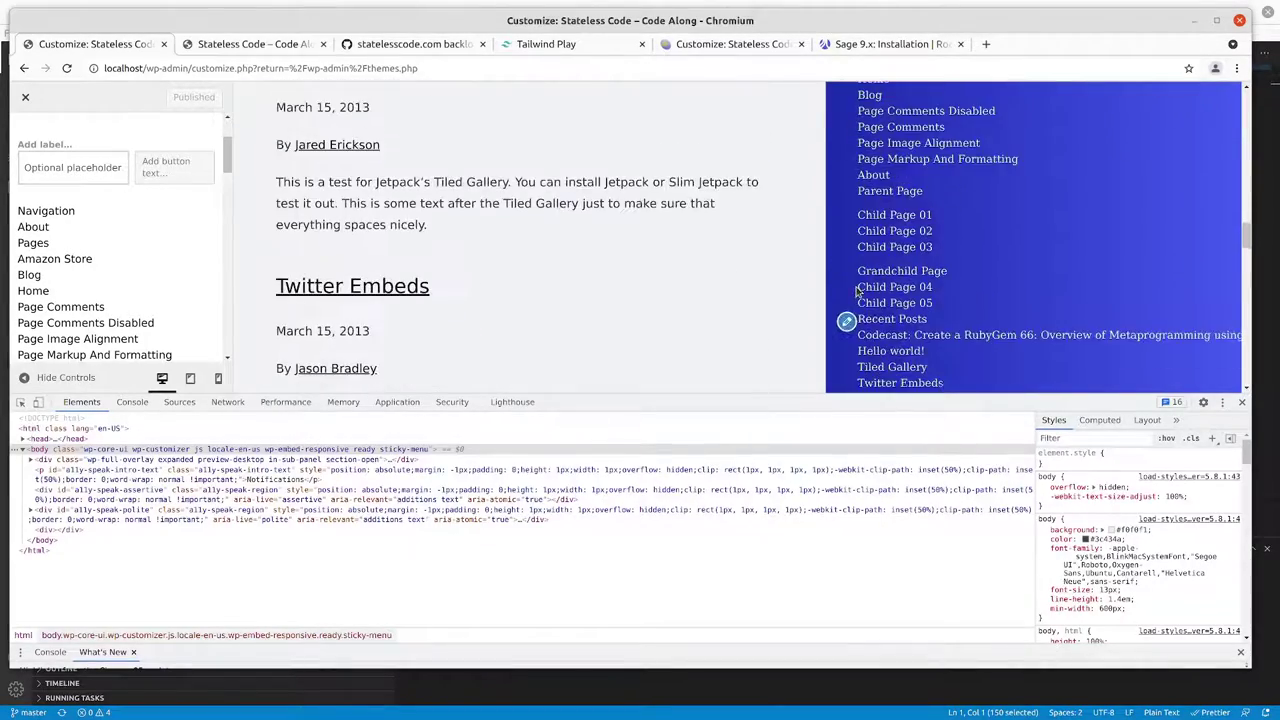
pyautogui.scroll(-3, 857, 291)
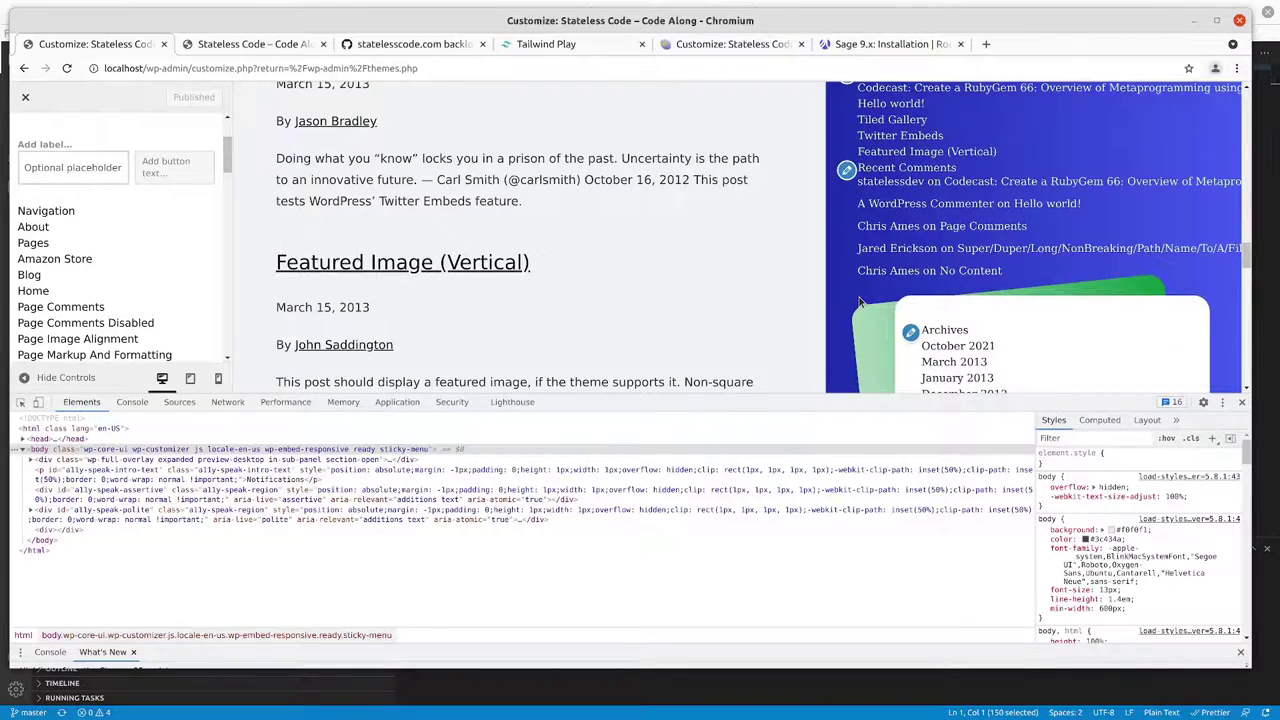
pyautogui.scroll(-3, 858, 300)
pyautogui.scroll(6, 862, 290)
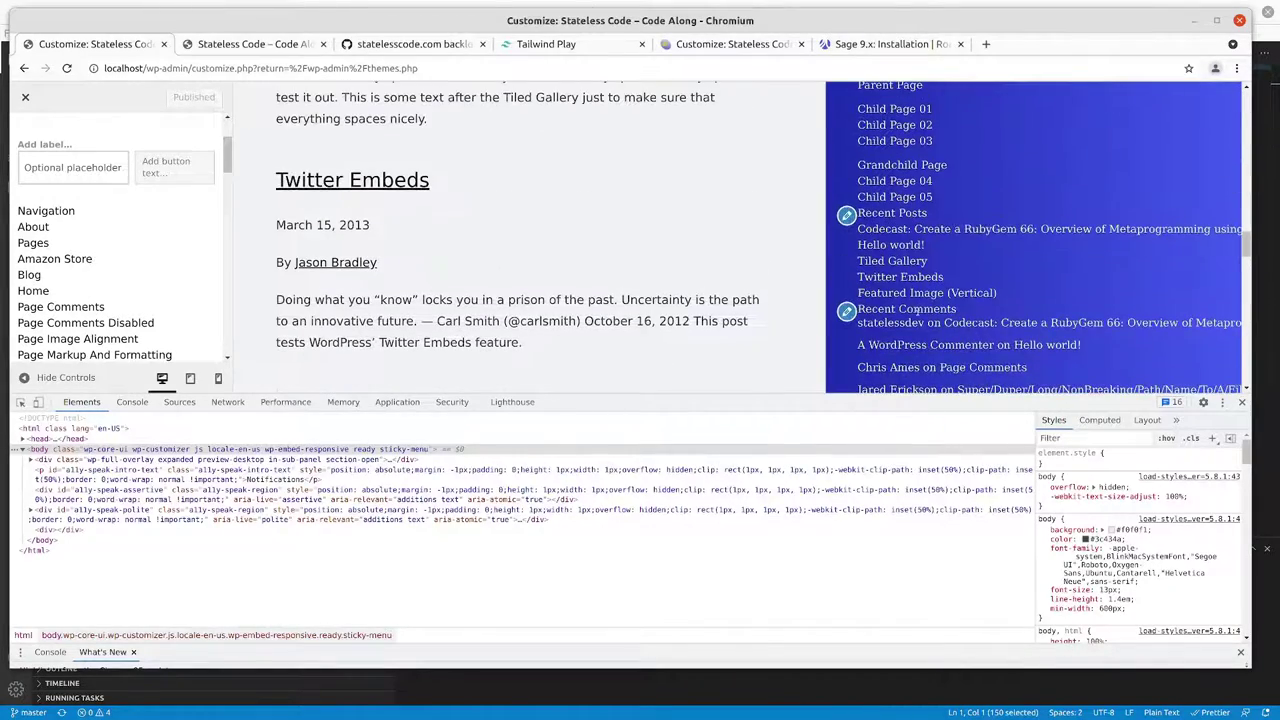
pyautogui.scroll(-3, 896, 305)
pyautogui.scroll(-10, 925, 300)
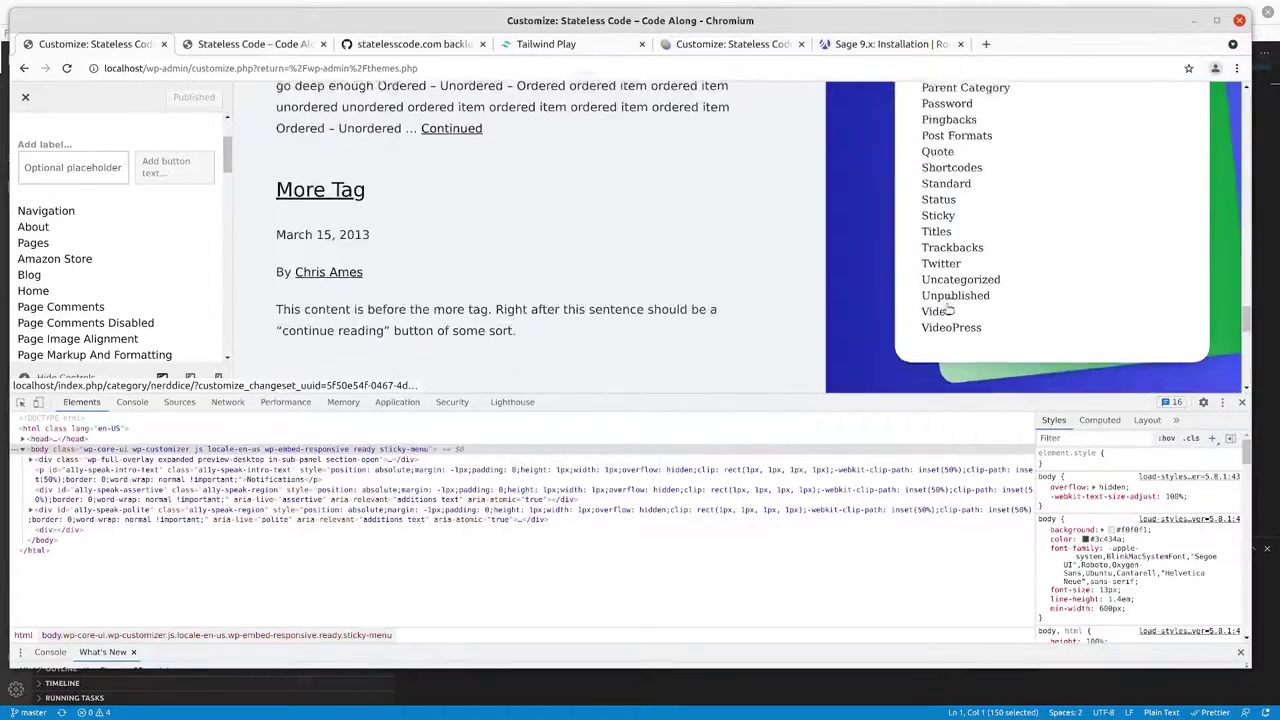
# Step: Review the local site's sidebar preview again, from the categories and archives back through comments, recent posts, pages, navigation and search
pyautogui.scroll(5, 946, 309)
pyautogui.scroll(3, 946, 309)
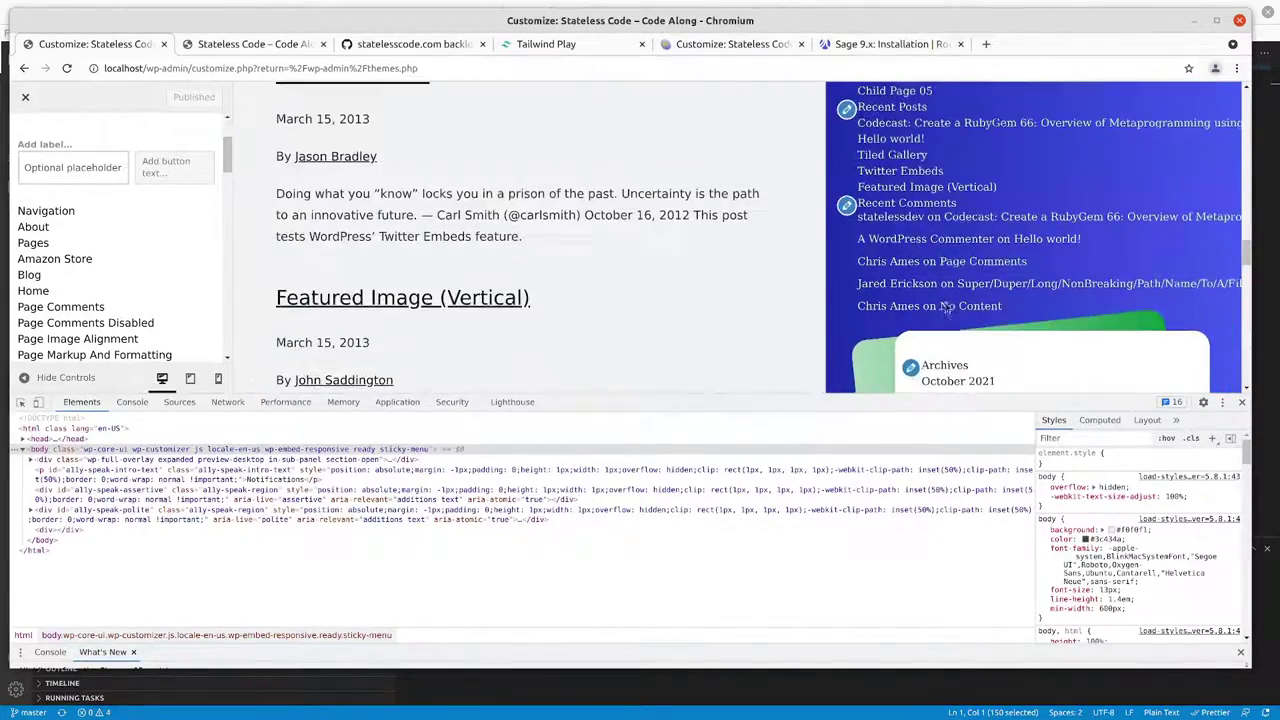
pyautogui.scroll(-2, 935, 300)
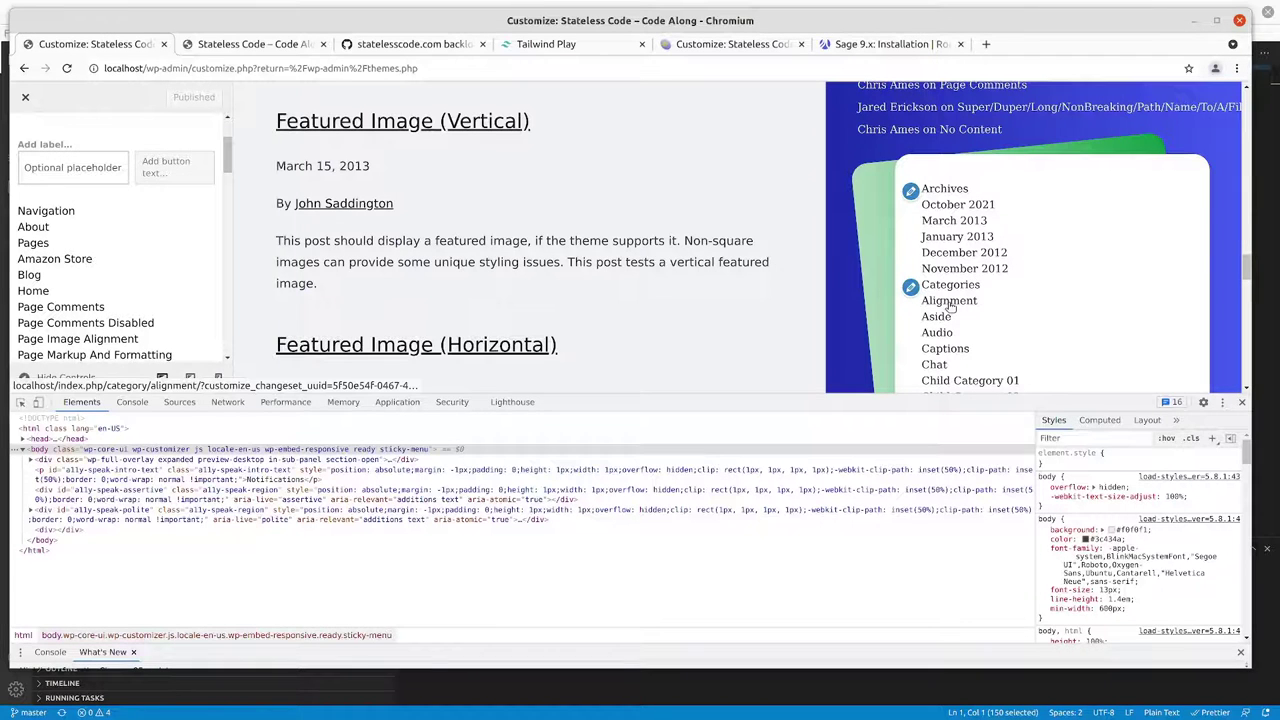
pyautogui.scroll(3, 950, 308)
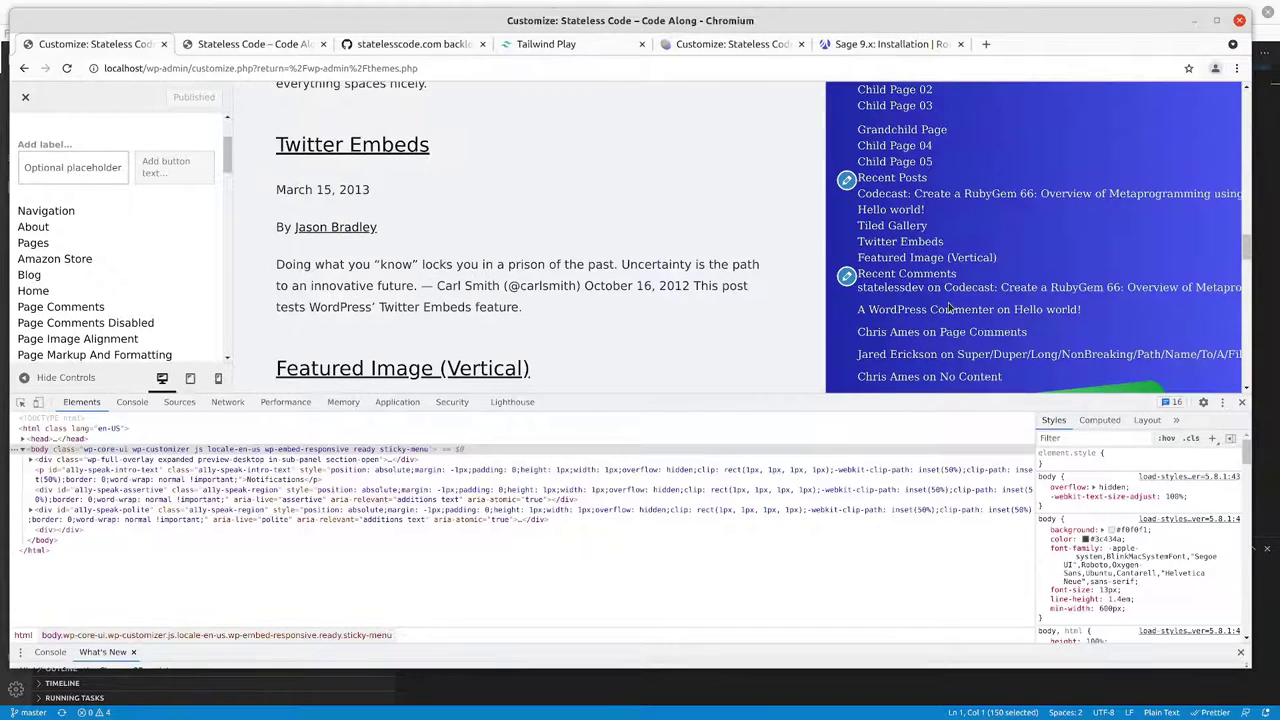
pyautogui.scroll(-3, 950, 308)
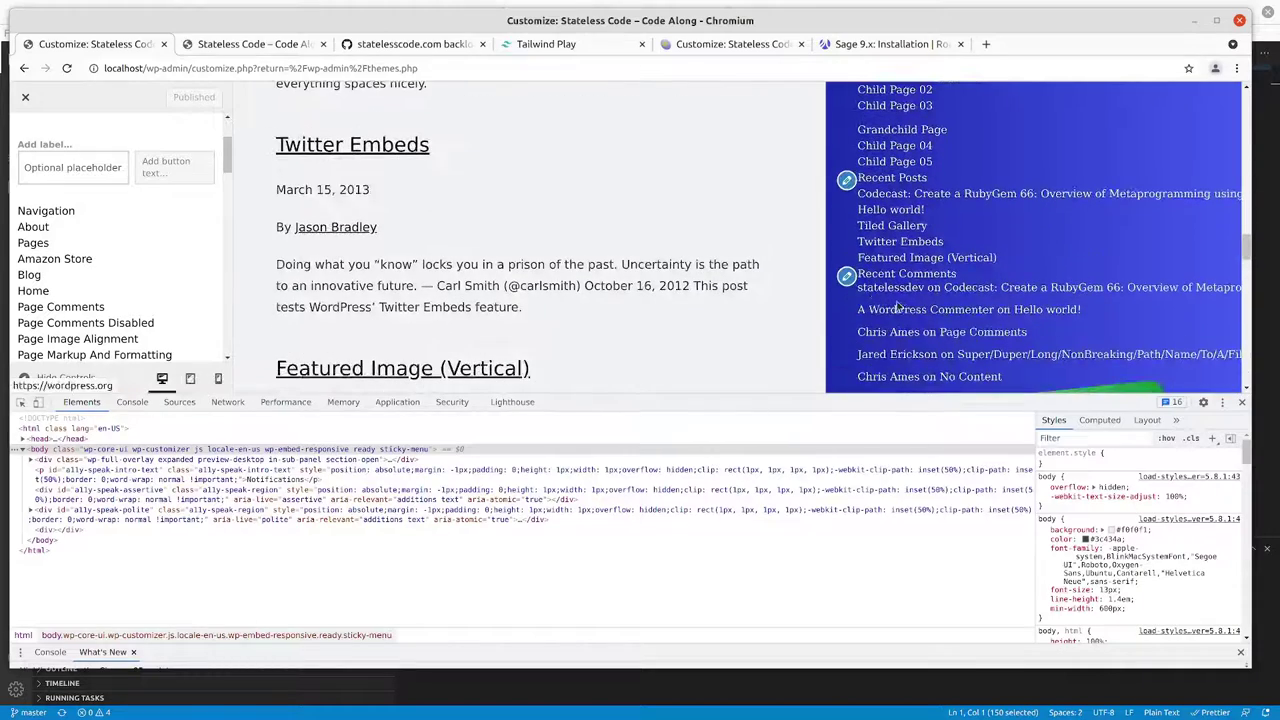
pyautogui.scroll(6, 895, 268)
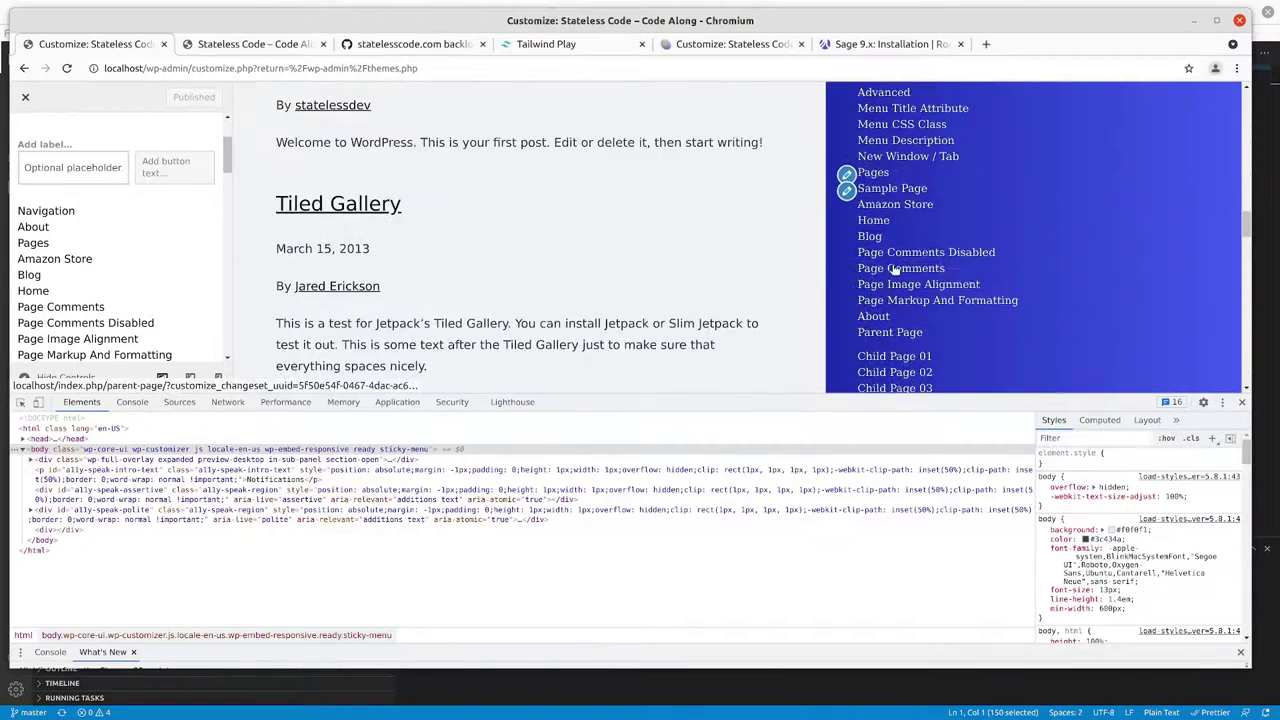
pyautogui.scroll(8, 895, 260)
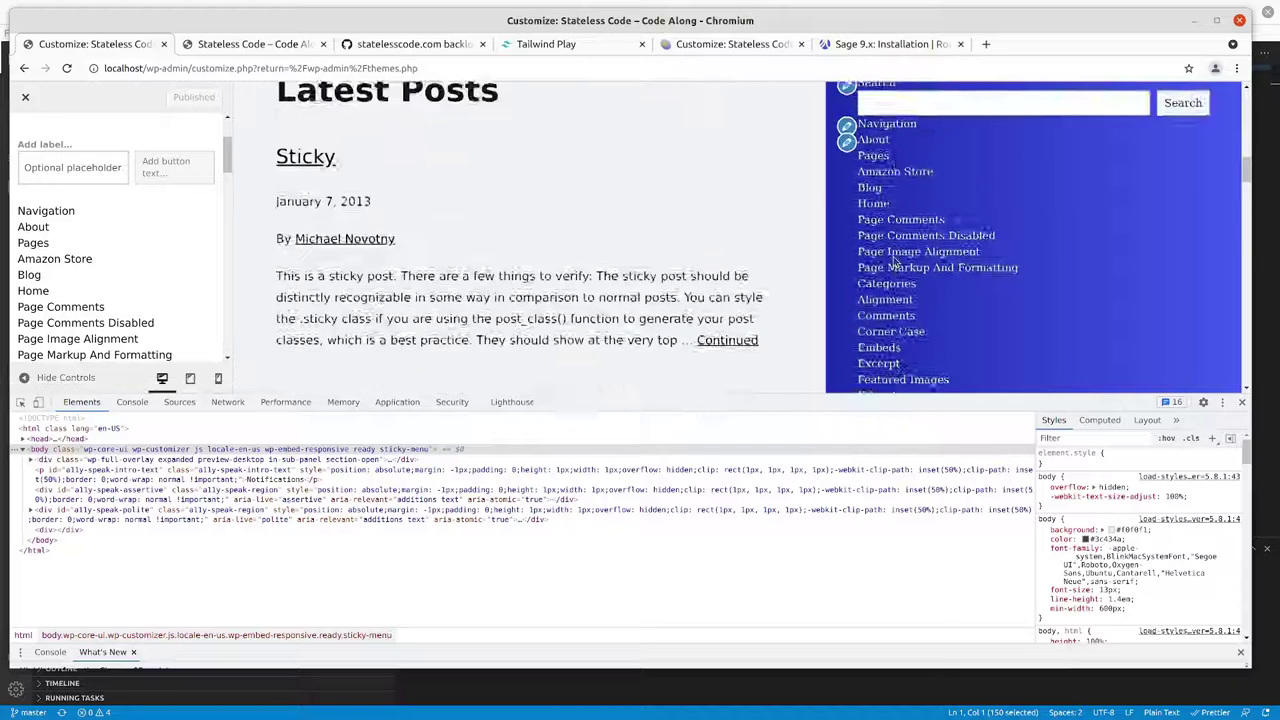
# Step: Open the full block library for the live site's Primary widget area and examine the blocks offered under Widgets and Theme
pyautogui.click(706, 50)
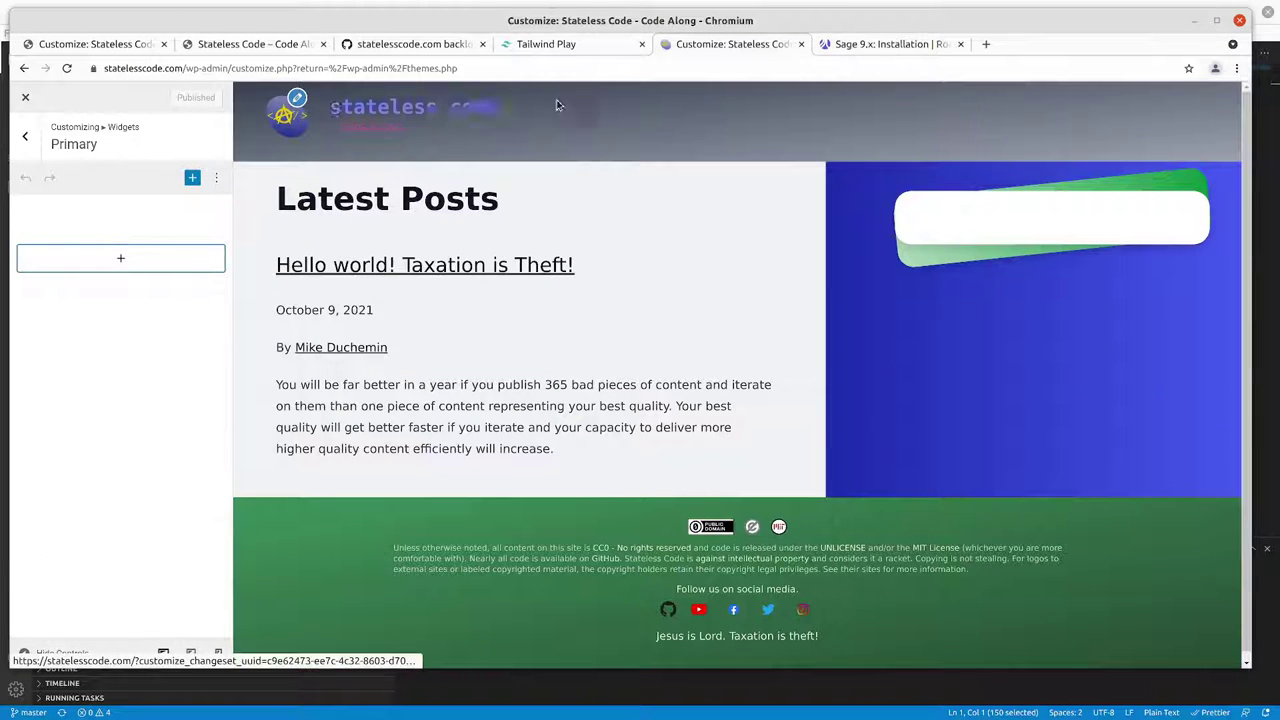
pyautogui.click(123, 260)
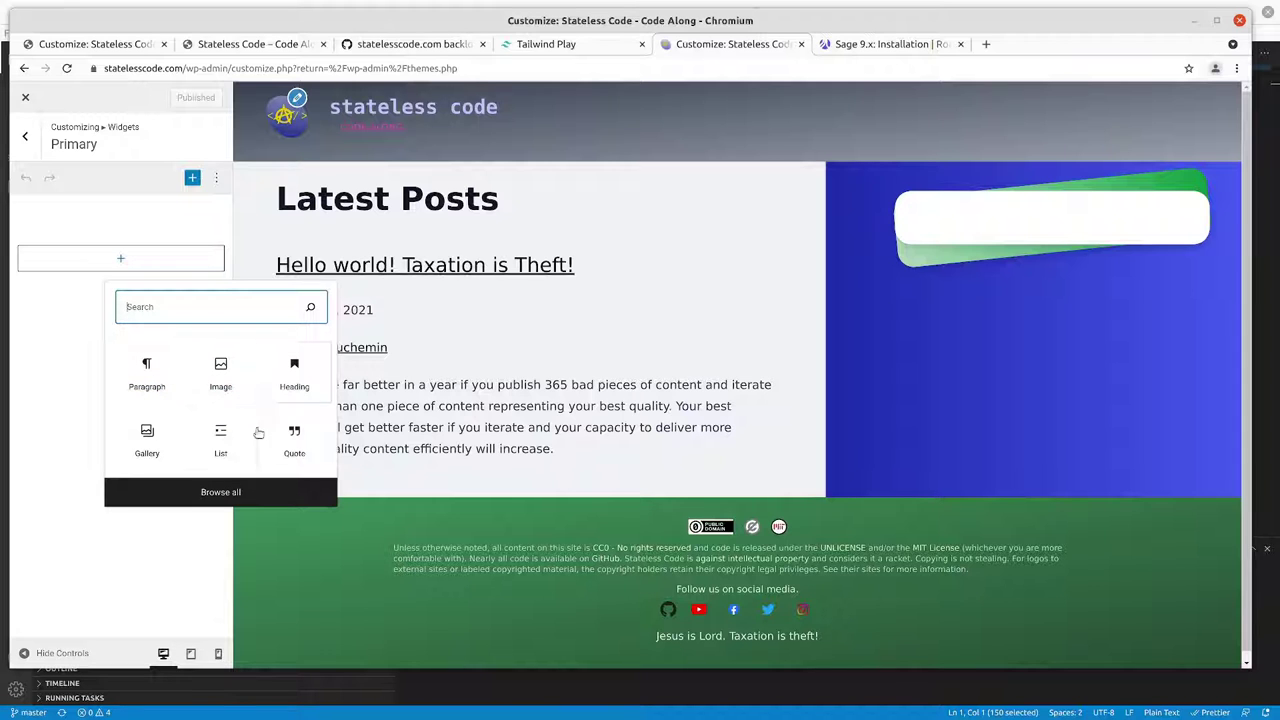
pyautogui.click(225, 492)
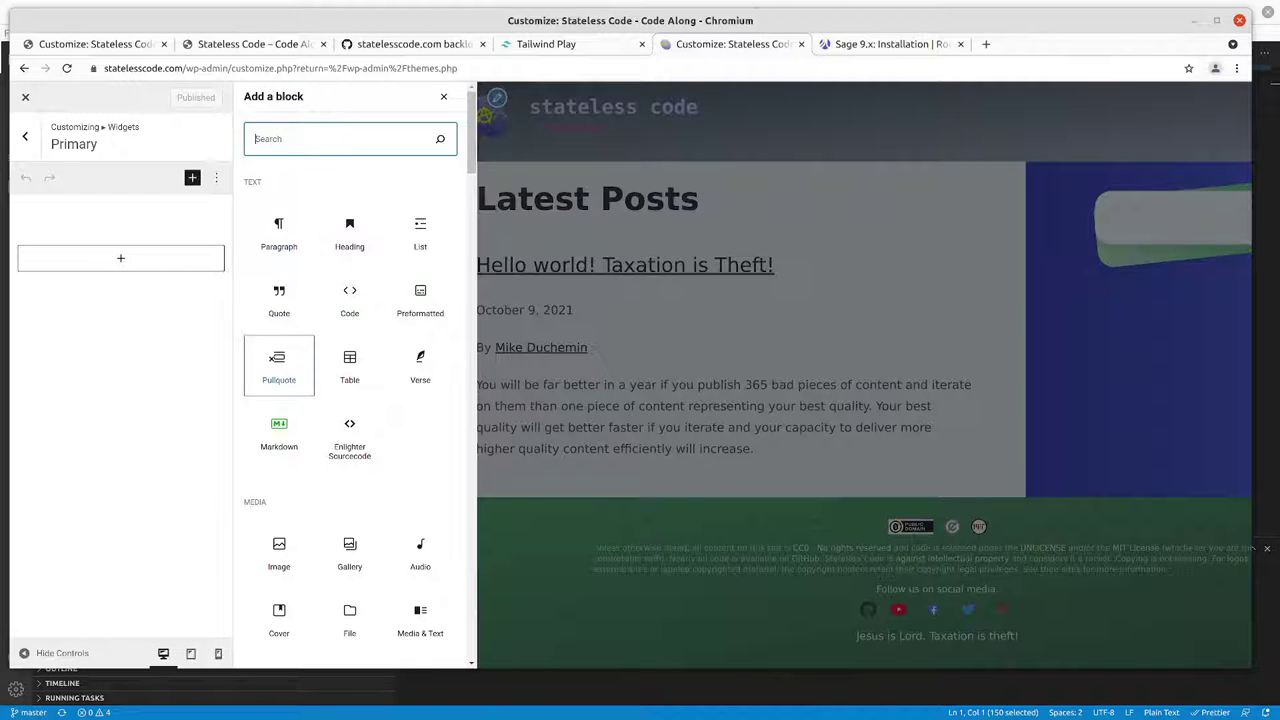
pyautogui.scroll(-10, 275, 345)
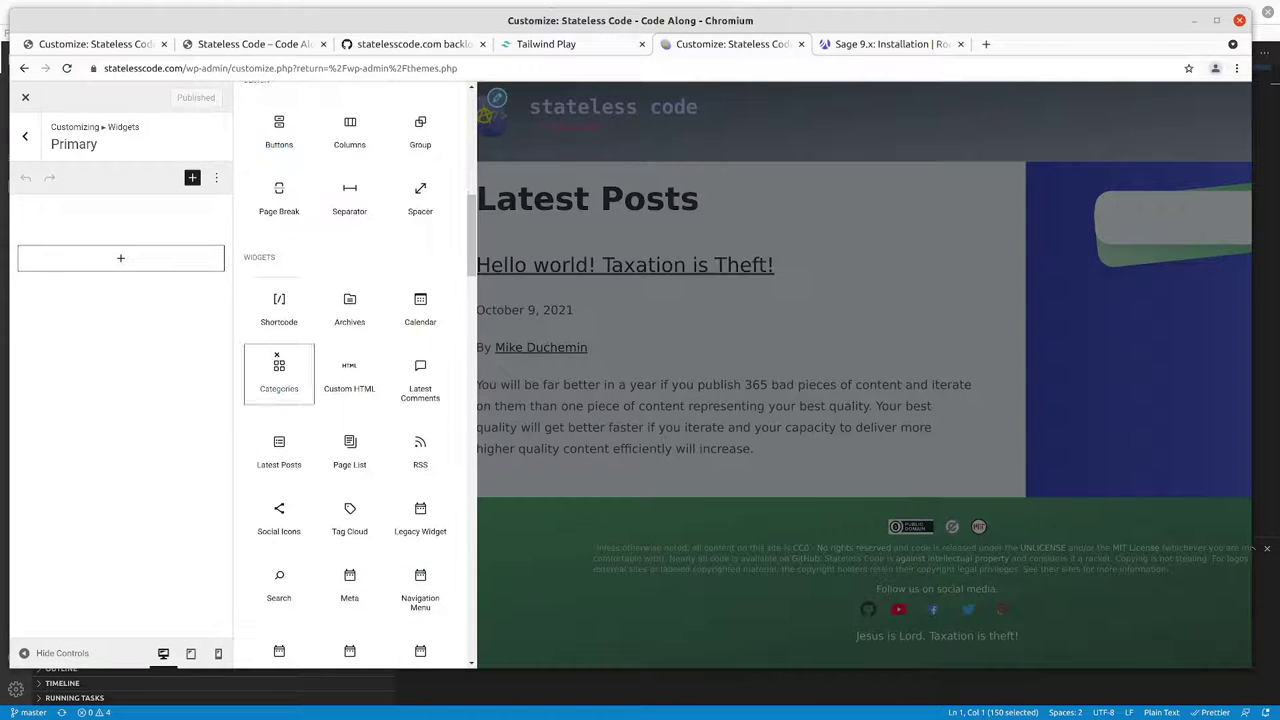
pyautogui.scroll(-2, 285, 330)
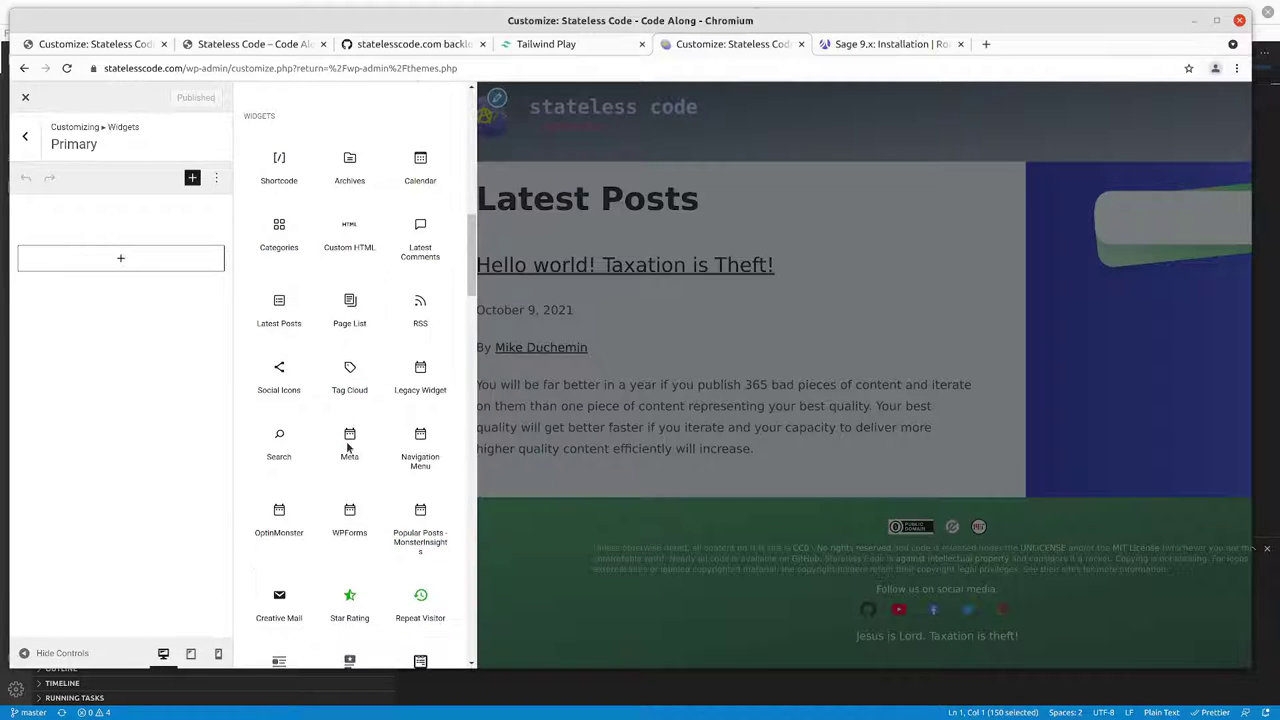
pyautogui.scroll(-1, 347, 455)
pyautogui.scroll(-3, 344, 492)
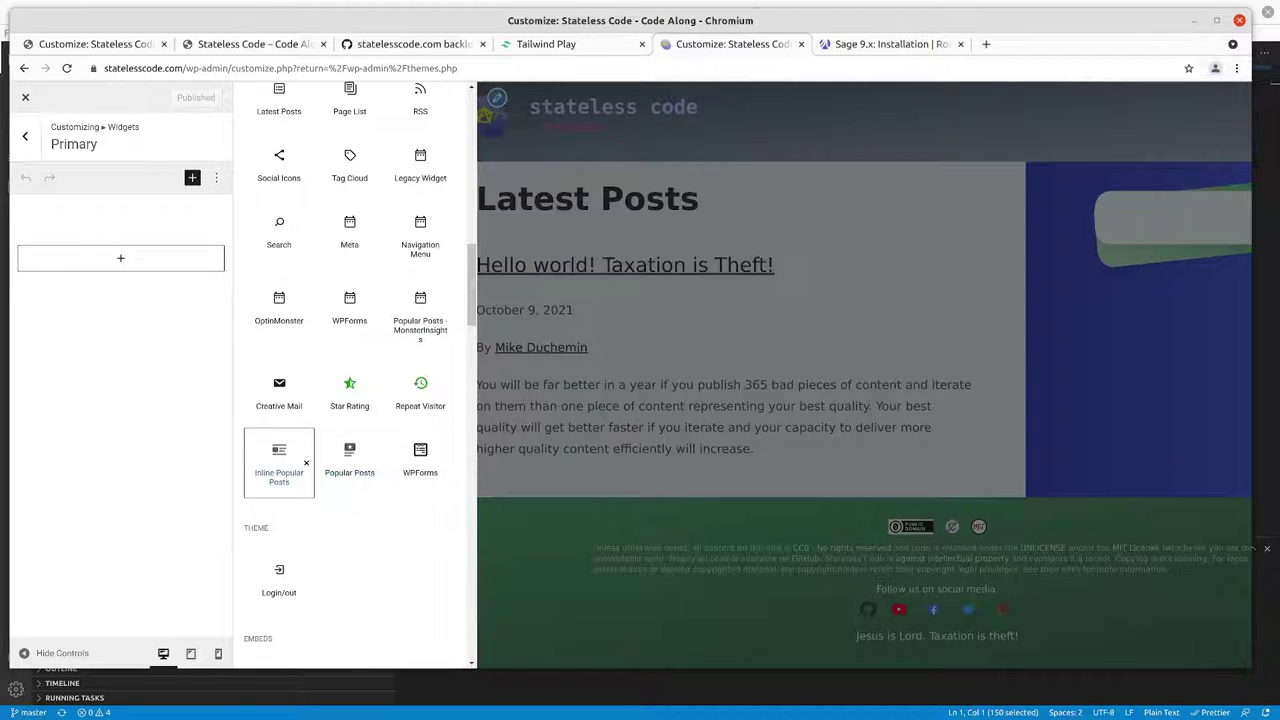
pyautogui.scroll(-1, 386, 466)
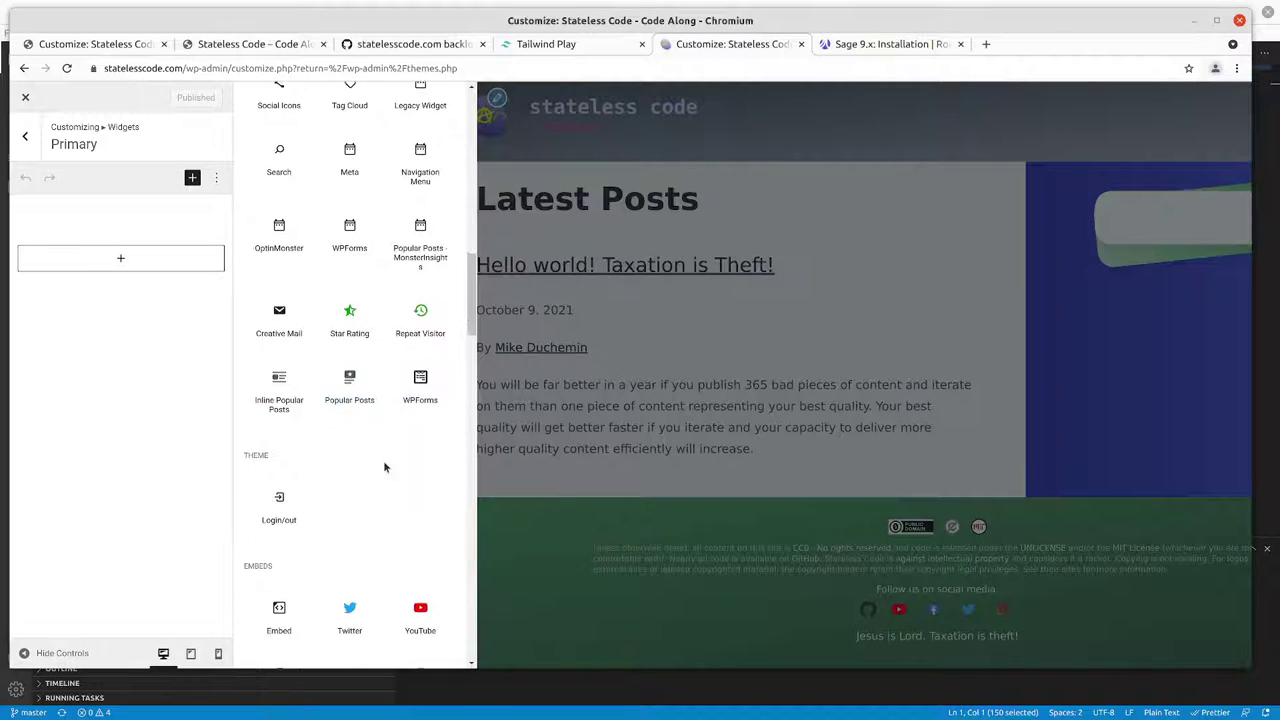
pyautogui.scroll(-3, 386, 466)
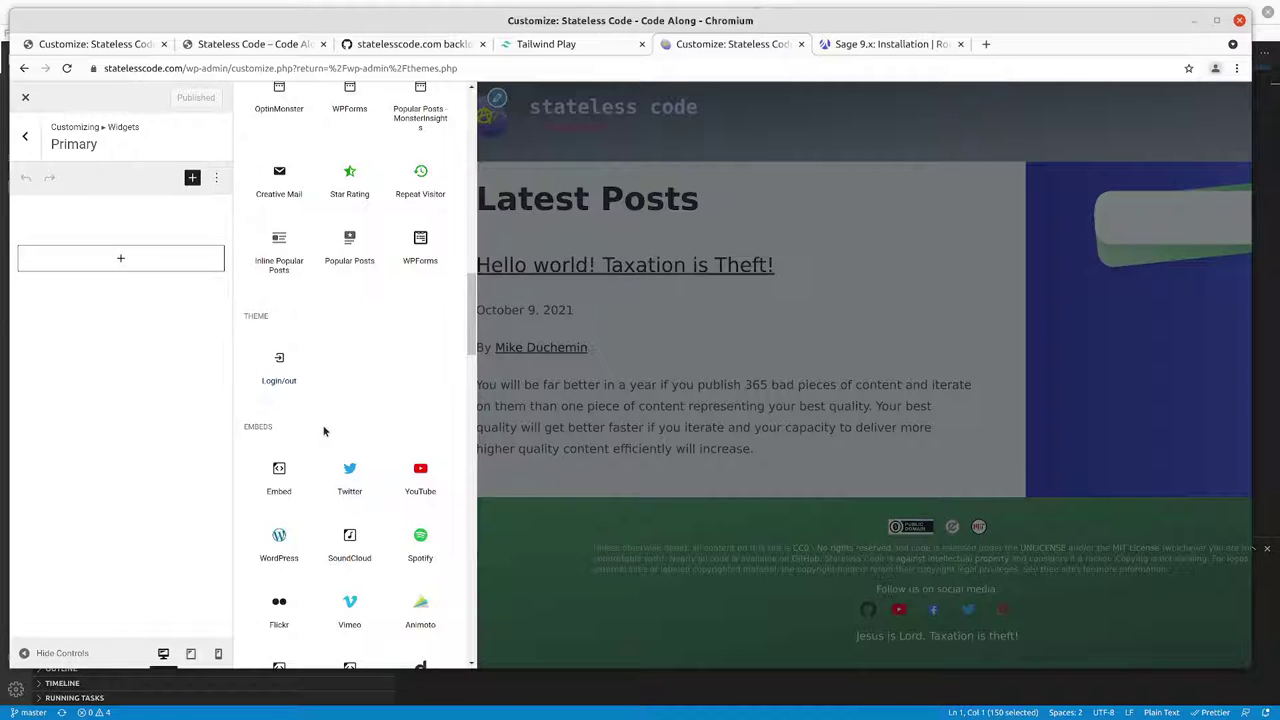
# Step: Examine the remaining block categories in the library, including Embeds, Yoast, Earn, Grow and Jetpack
pyautogui.scroll(-1, 323, 431)
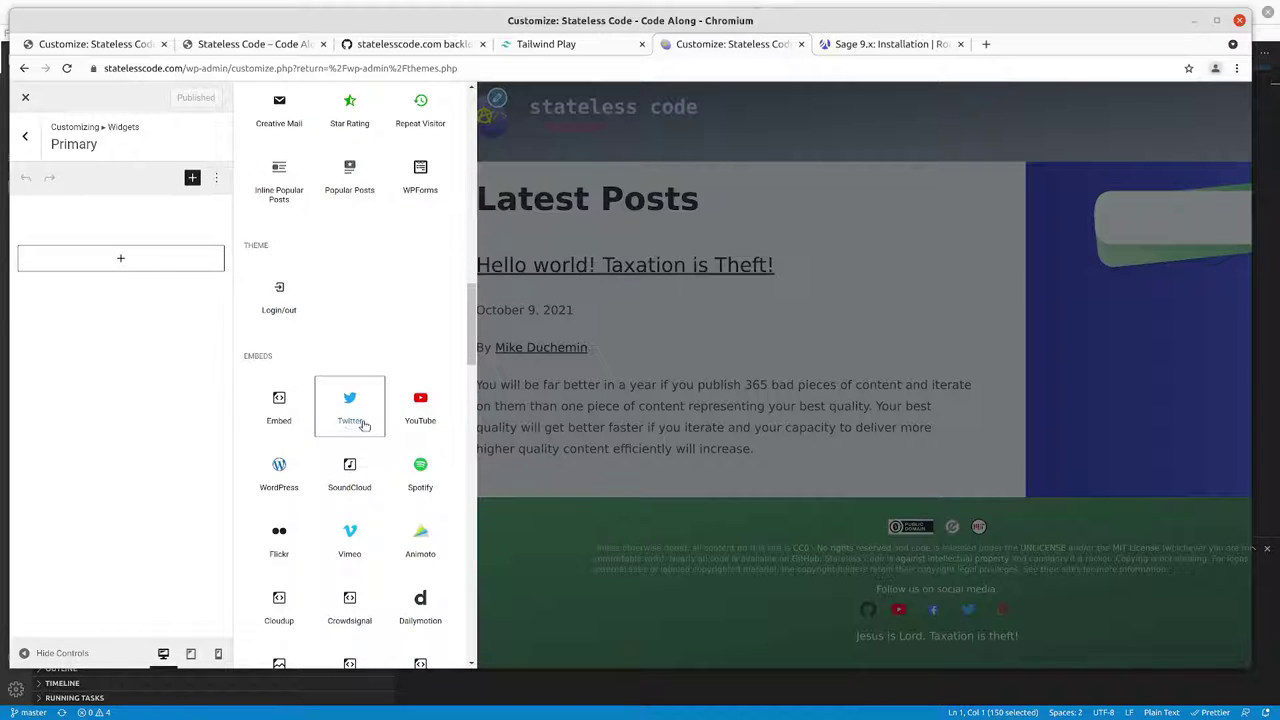
pyautogui.scroll(-1, 364, 425)
pyautogui.scroll(-10, 364, 425)
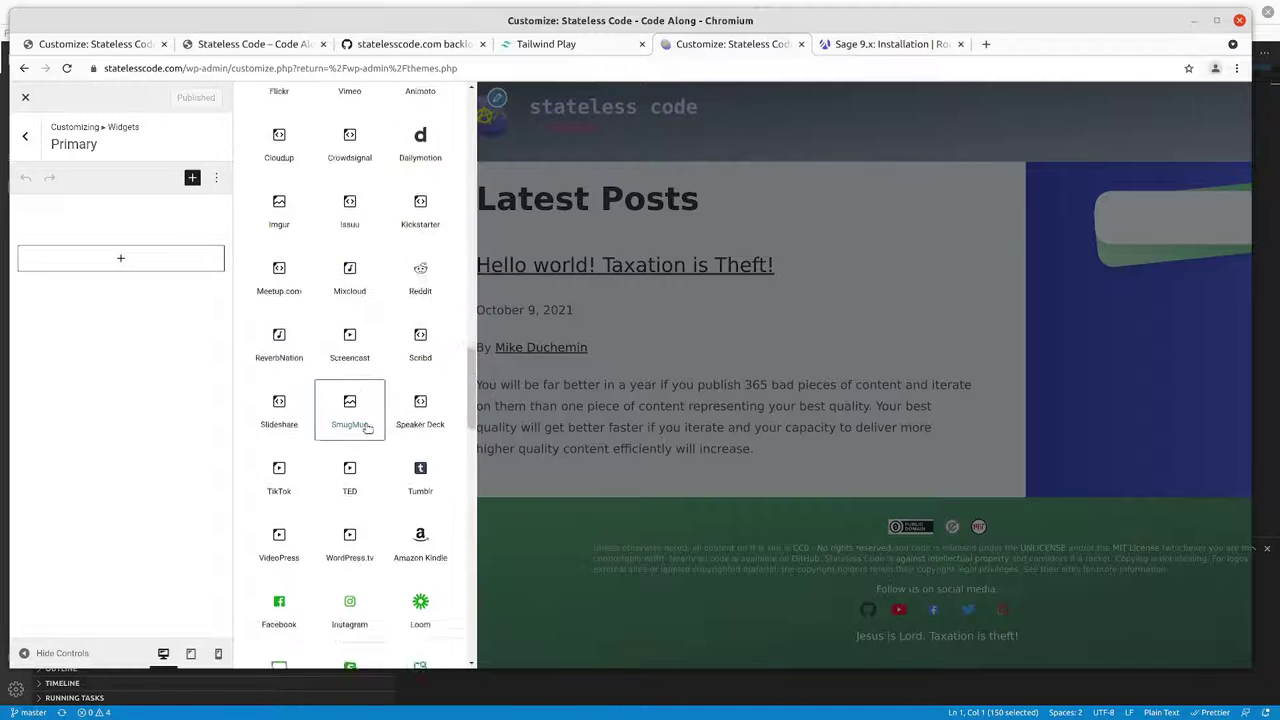
pyautogui.scroll(-5, 369, 428)
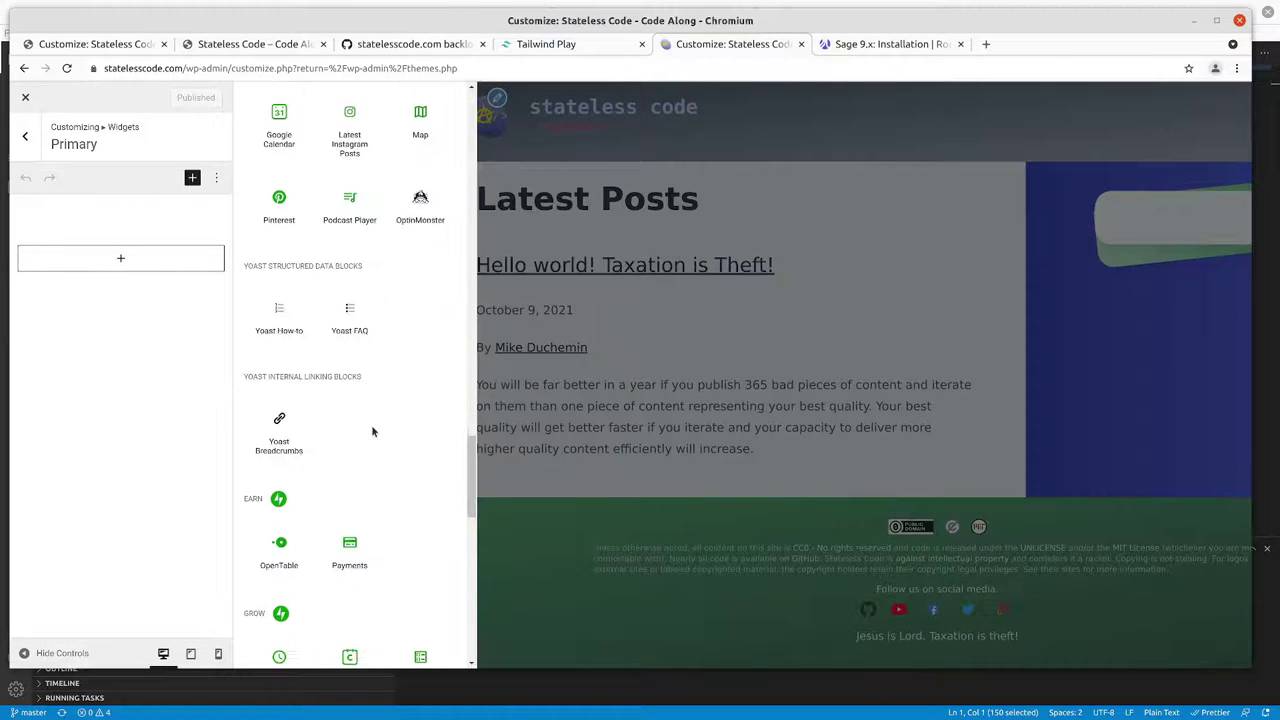
pyautogui.scroll(-10, 373, 425)
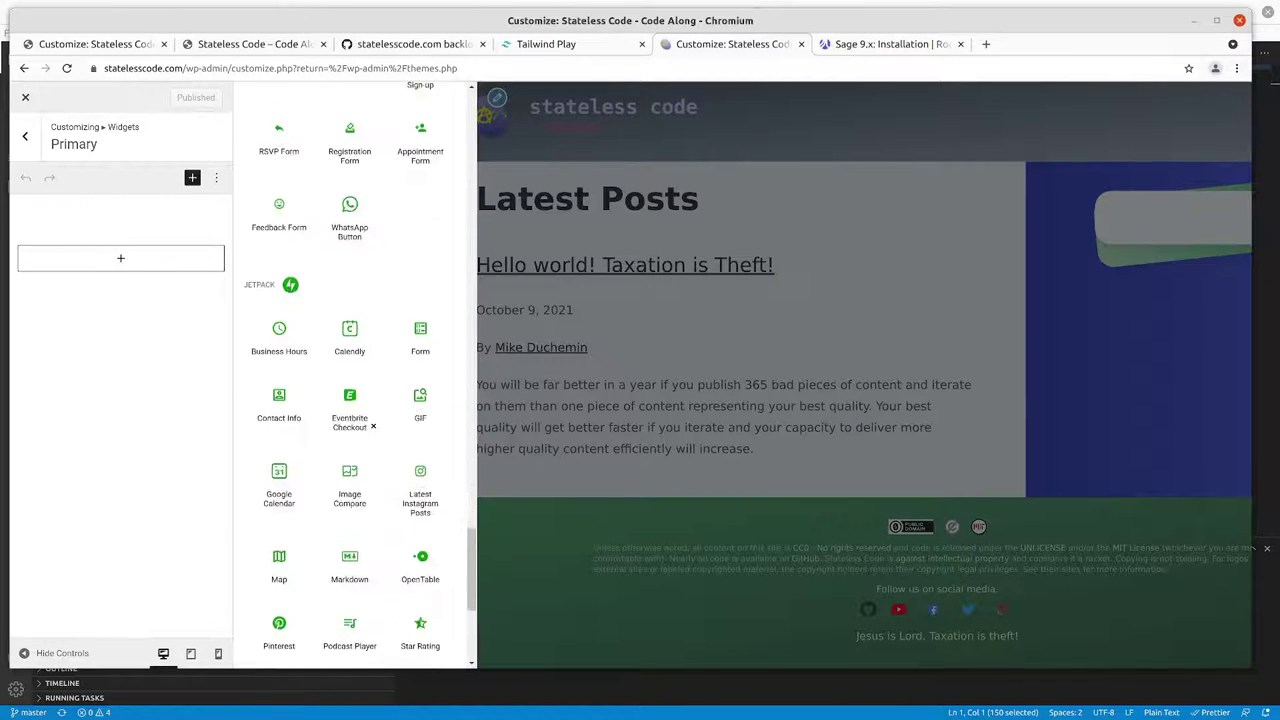
pyautogui.scroll(5, 372, 428)
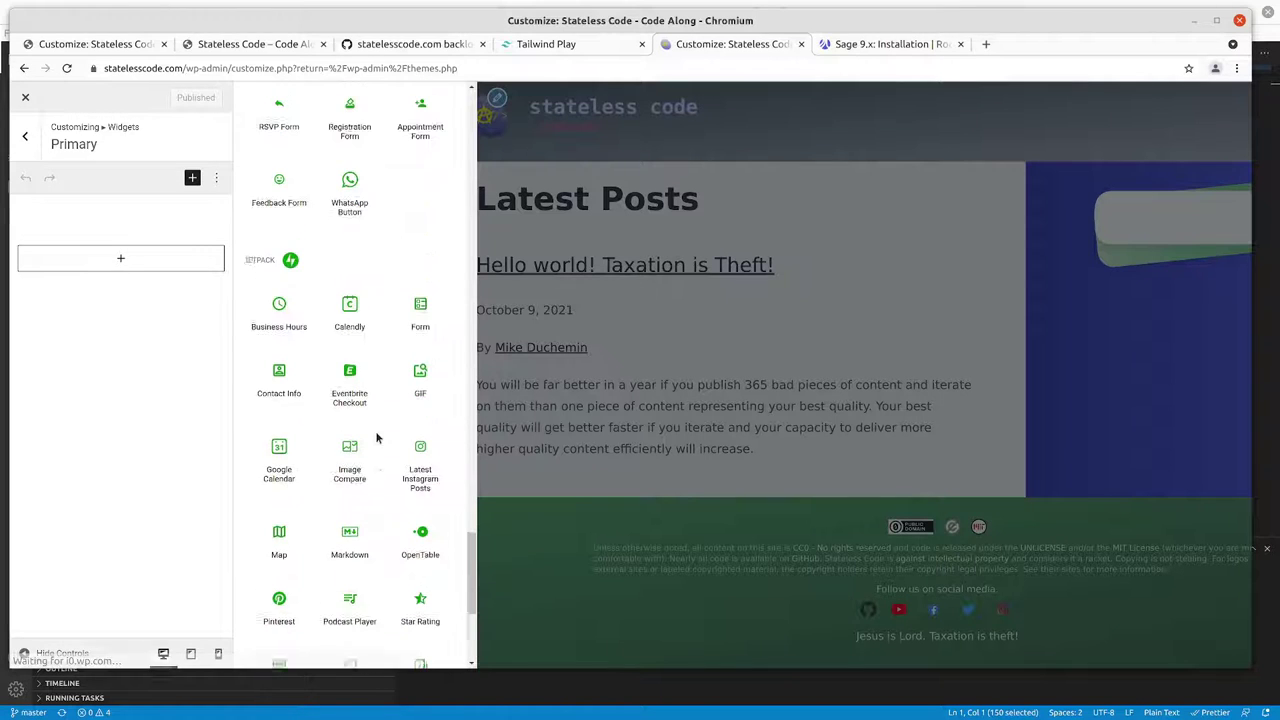
pyautogui.scroll(10, 363, 437)
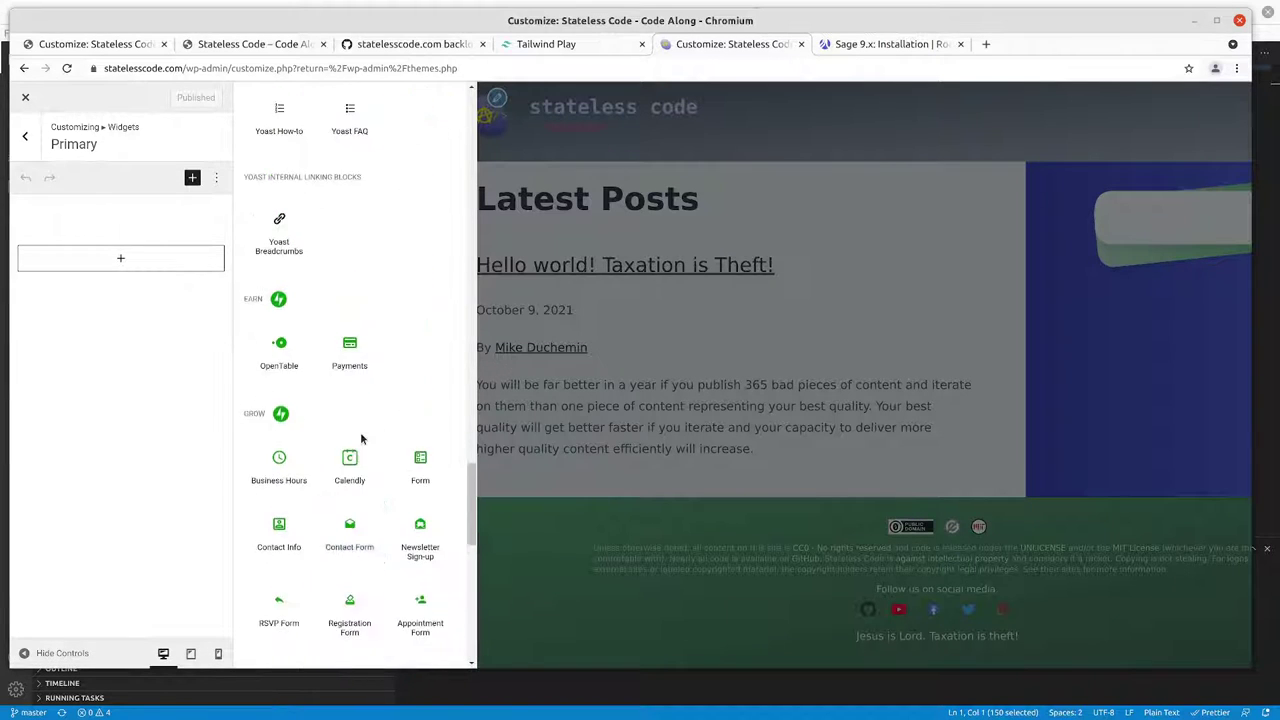
pyautogui.scroll(15, 362, 438)
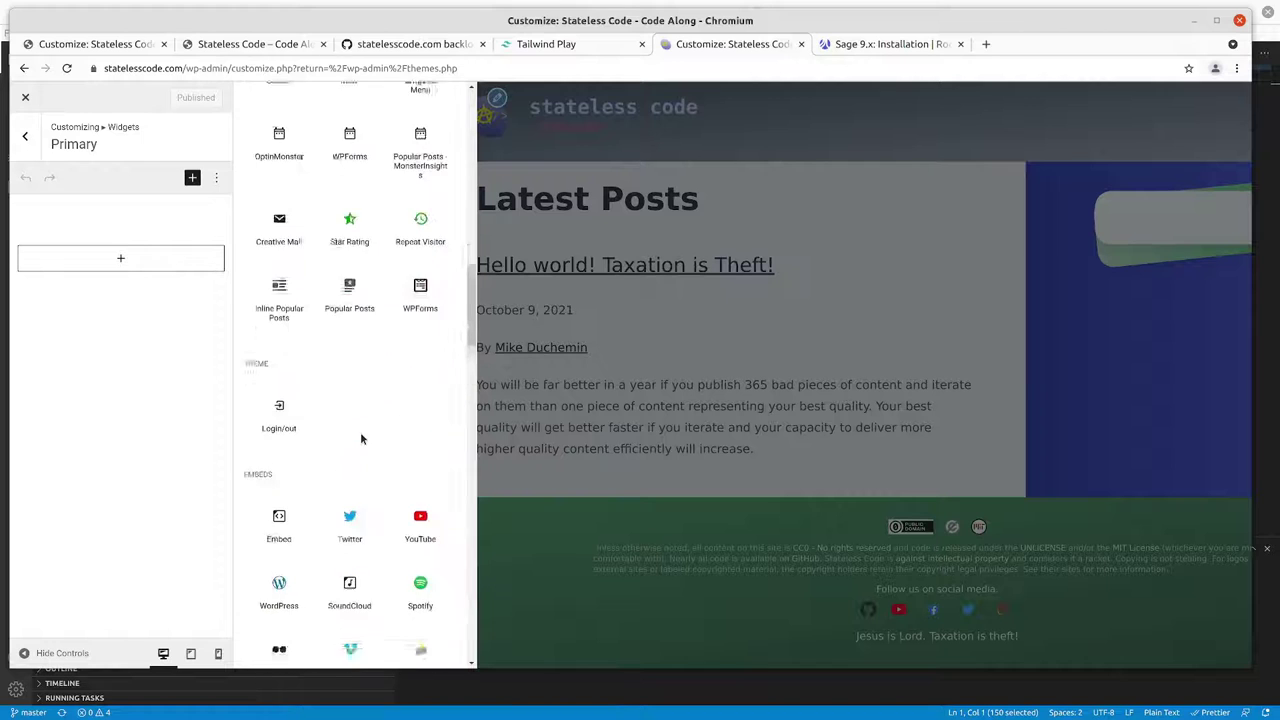
pyautogui.scroll(15, 362, 438)
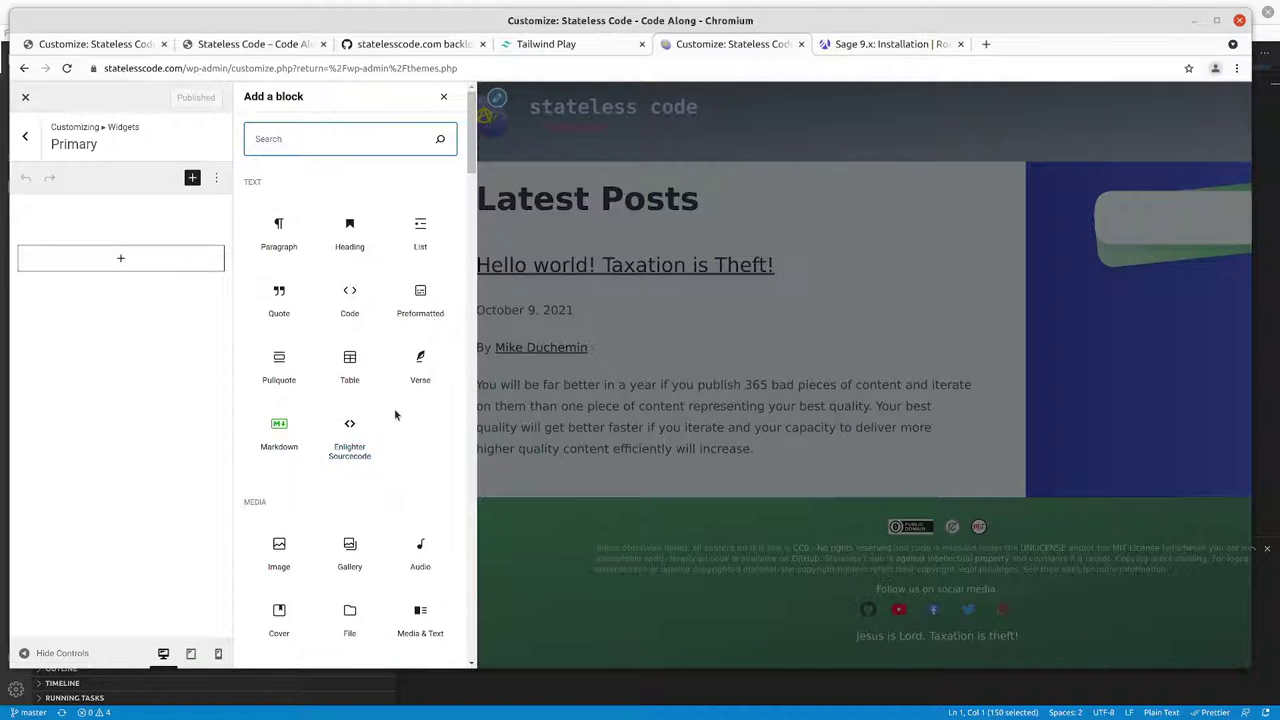
# Step: Add a Page List block to the live site's Primary widget area
pyautogui.scroll(-2, 371, 411)
pyautogui.scroll(-3, 371, 411)
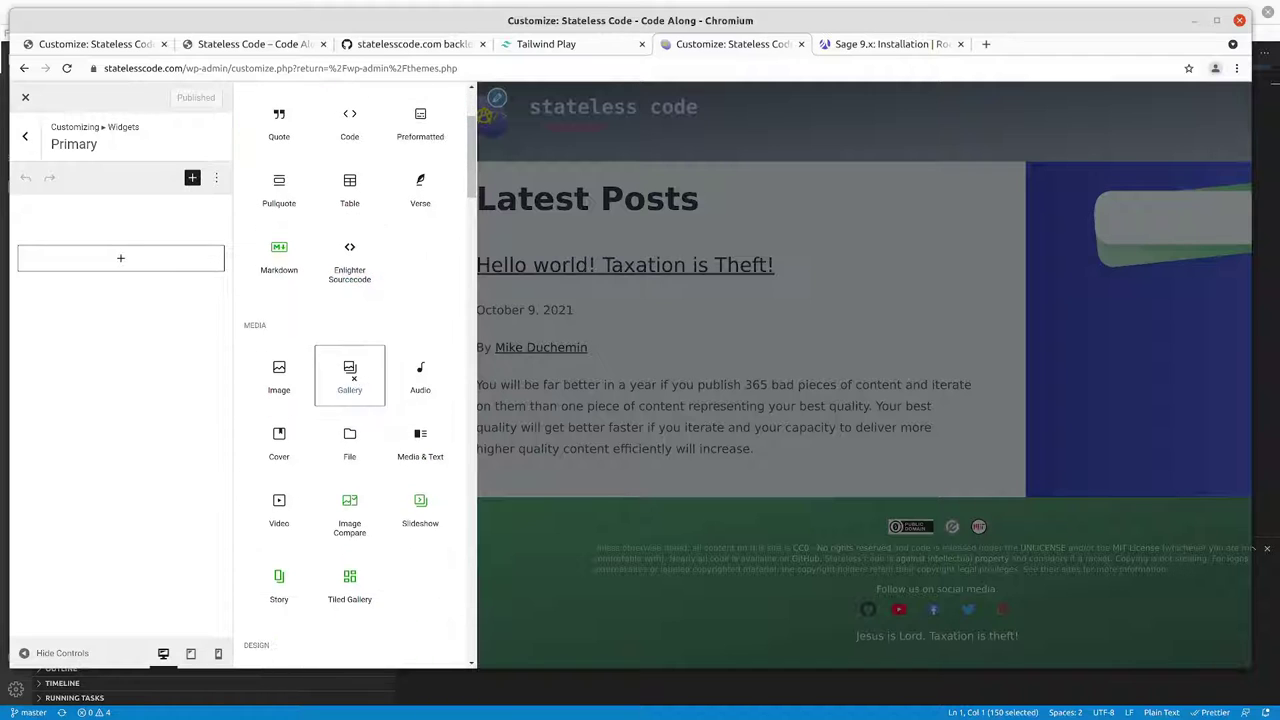
pyautogui.scroll(-6, 379, 389)
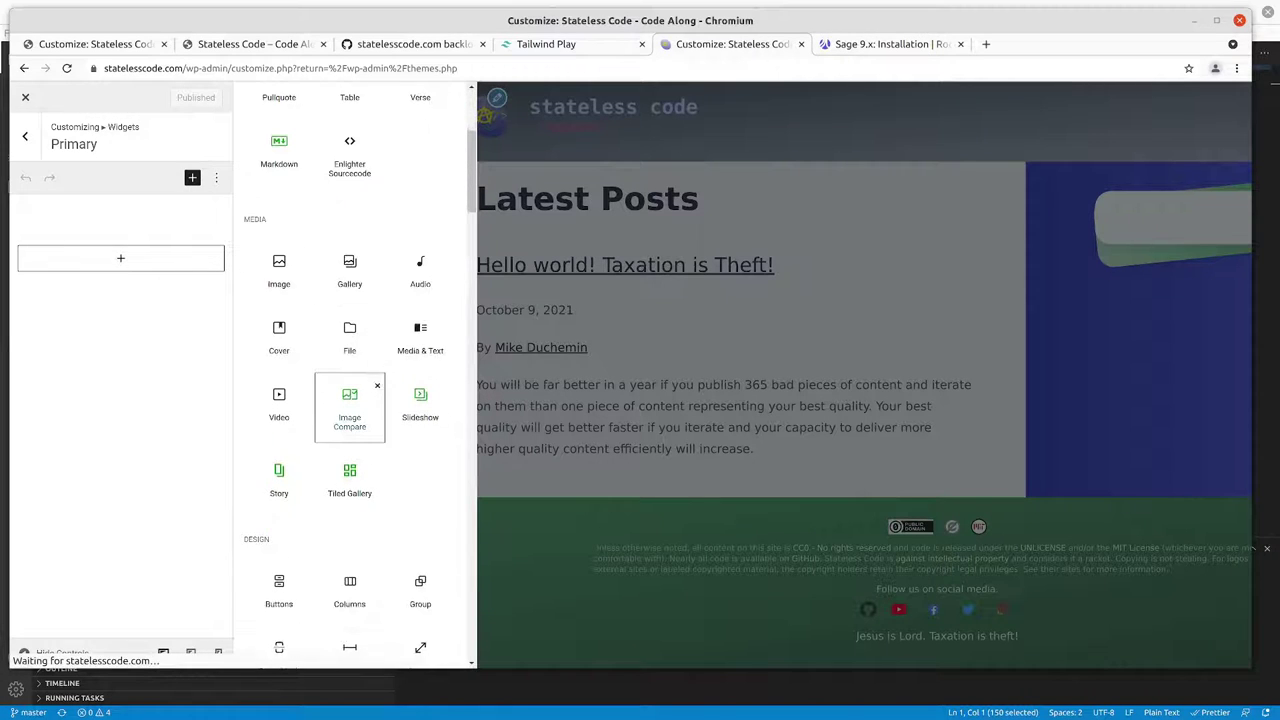
pyautogui.scroll(-5, 379, 389)
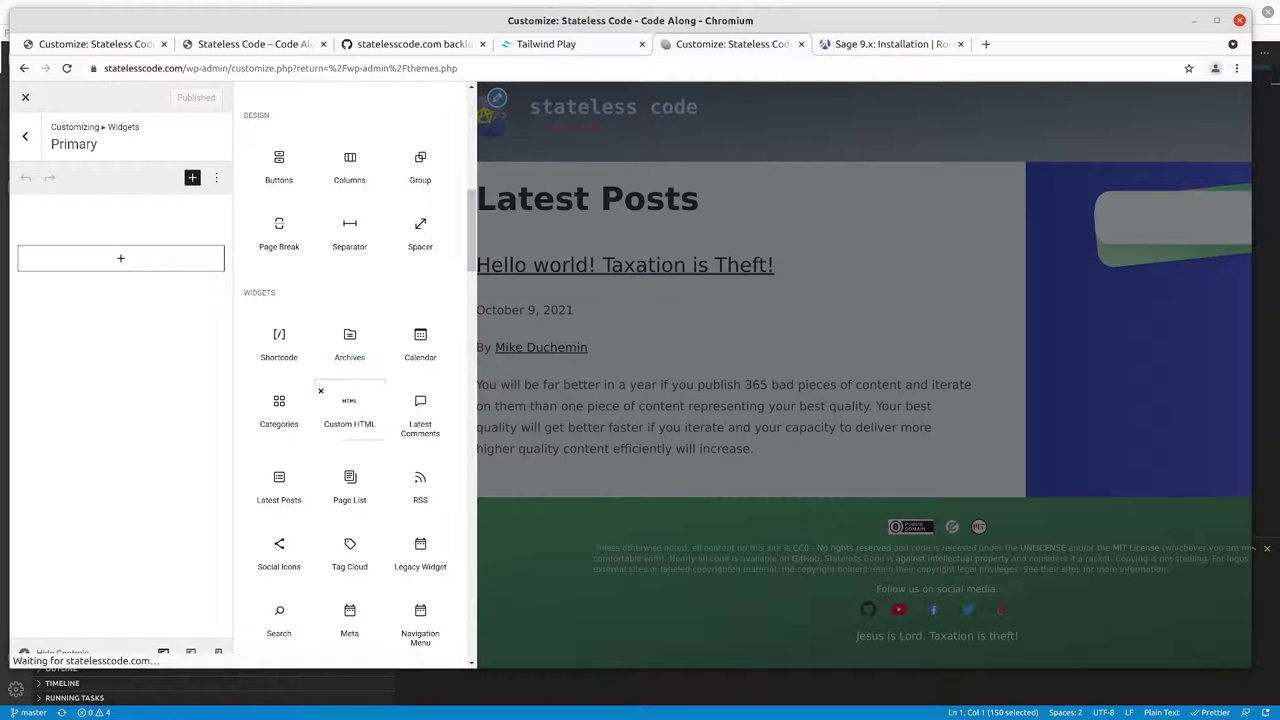
pyautogui.scroll(-2, 279, 410)
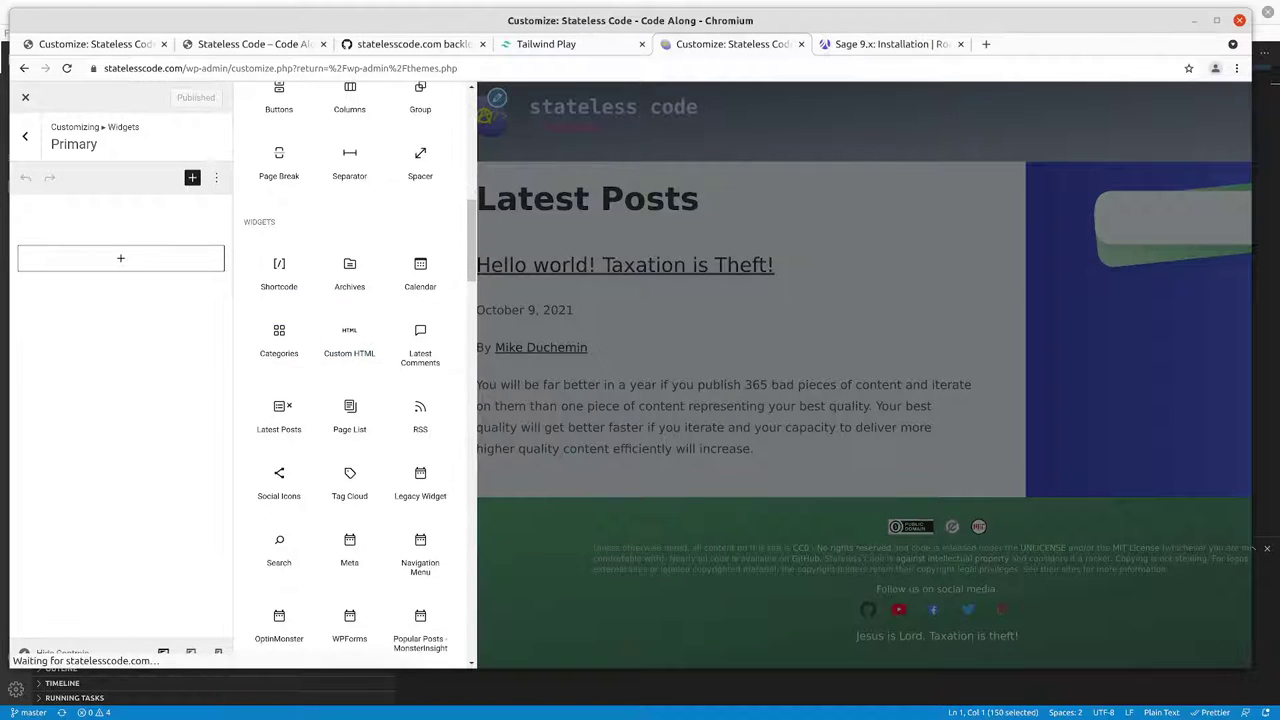
pyautogui.scroll(-1, 349, 405)
pyautogui.click(349, 393)
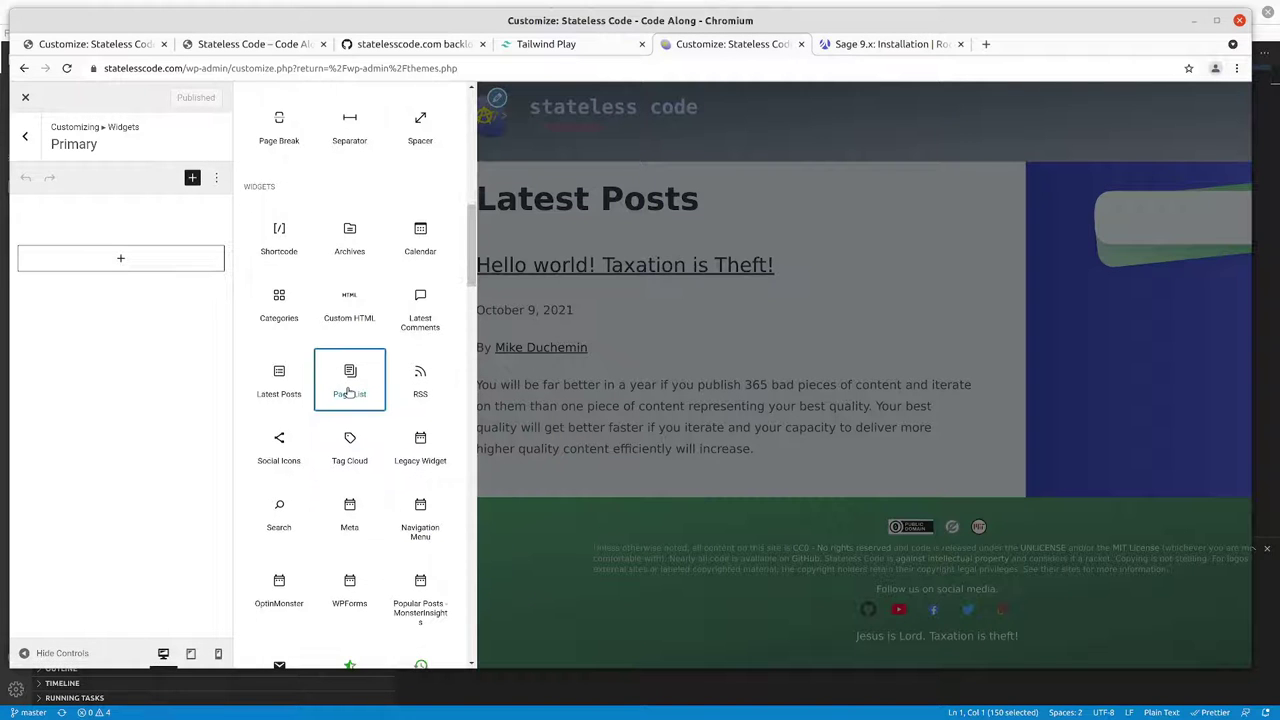
pyautogui.moveTo(349, 393); pyautogui.dragTo(89, 271)
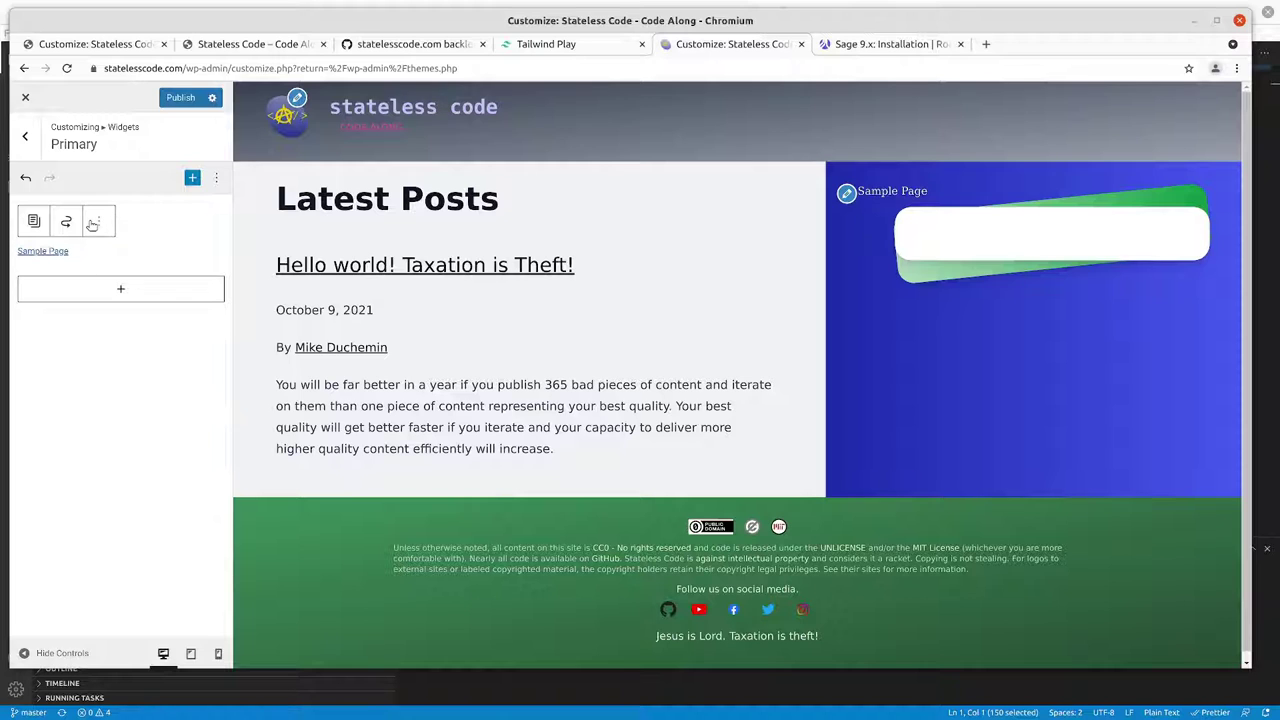
pyautogui.click(99, 228)
pyautogui.click(99, 224)
# Step: Add a Categories block below the page list in the live site's Primary widget area
pyautogui.click(120, 291)
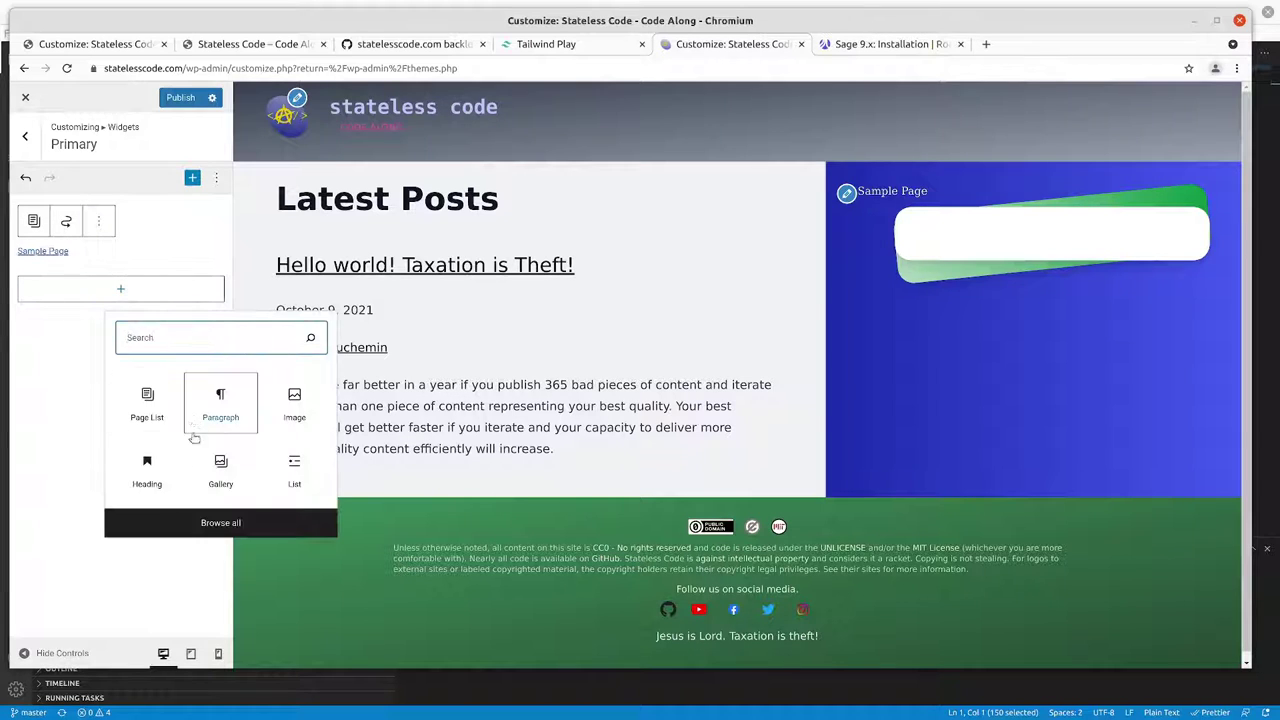
pyautogui.click(215, 522)
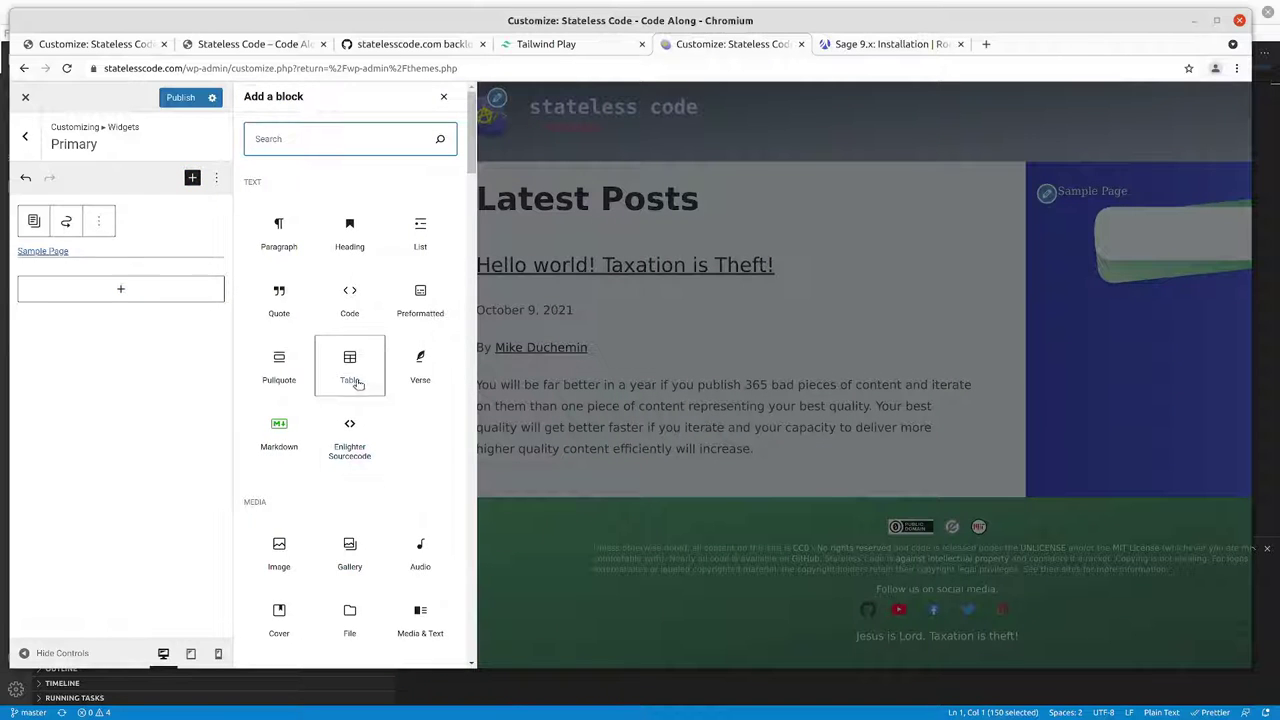
pyautogui.scroll(-2, 357, 380)
pyautogui.scroll(2, 333, 375)
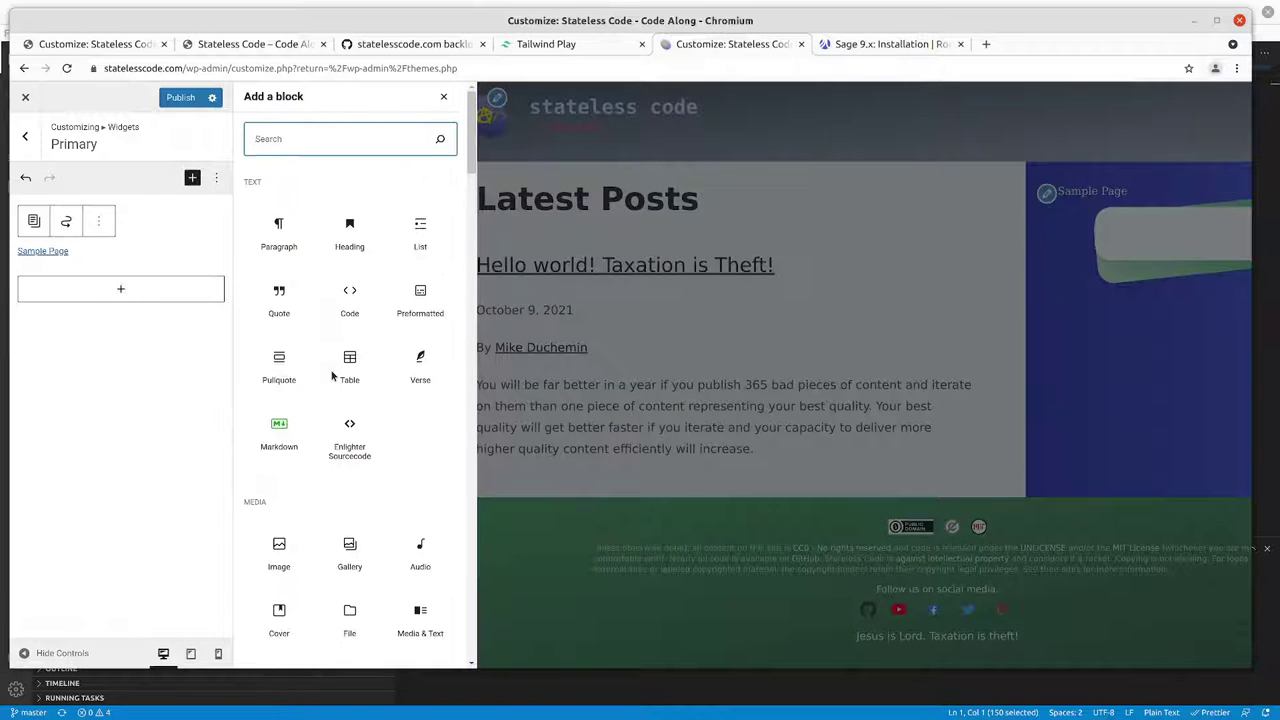
pyautogui.scroll(-6, 333, 375)
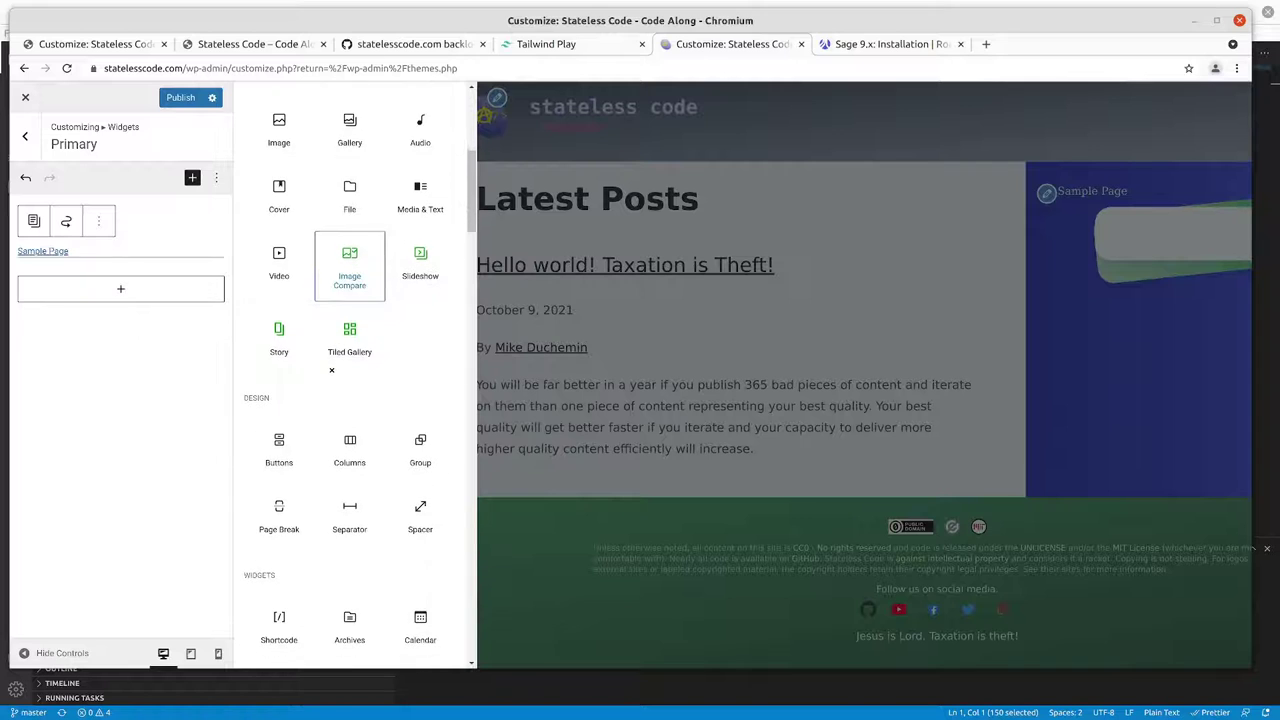
pyautogui.scroll(-6, 333, 372)
pyautogui.scroll(-2, 333, 372)
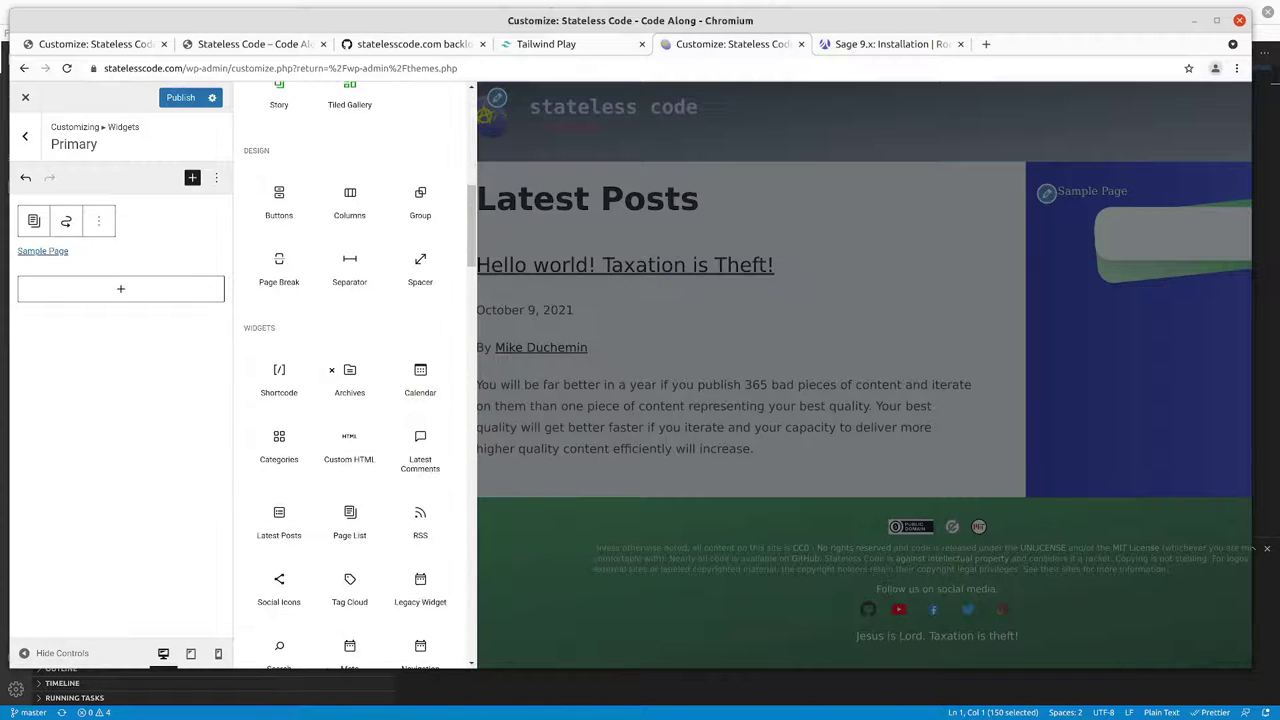
pyautogui.scroll(-2, 333, 372)
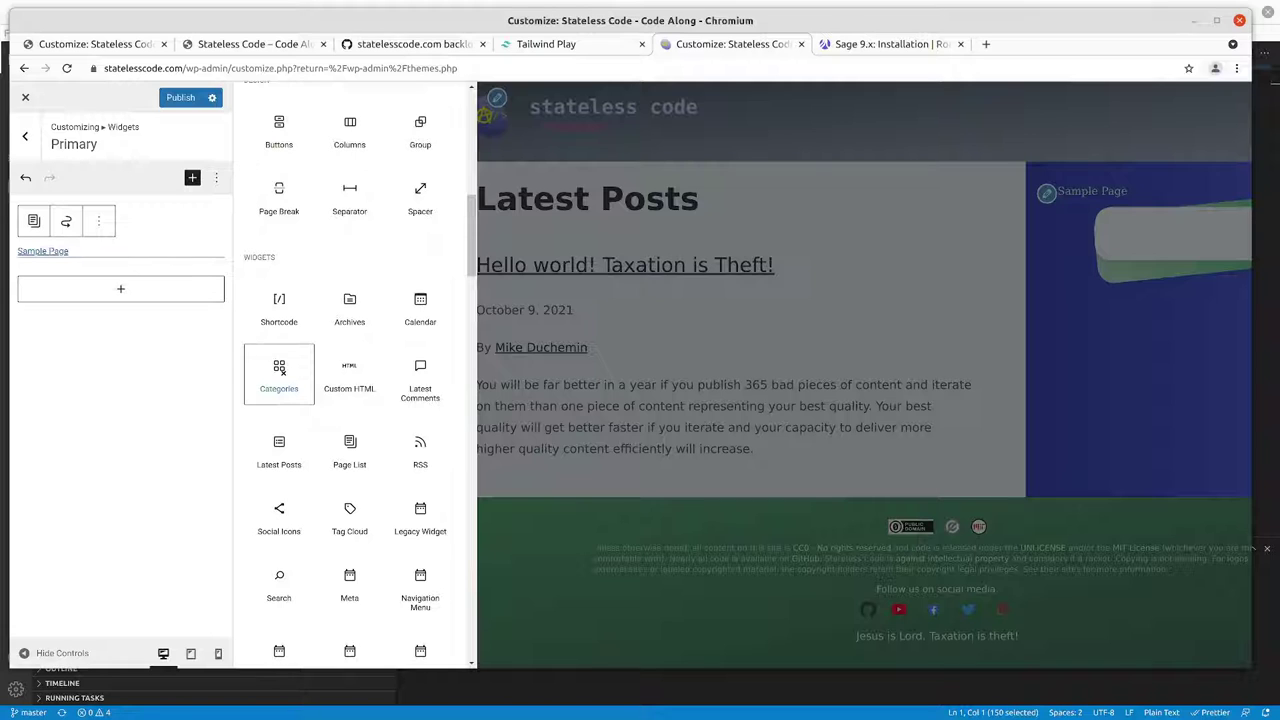
pyautogui.click(280, 370)
pyautogui.moveTo(280, 370); pyautogui.dragTo(84, 296)
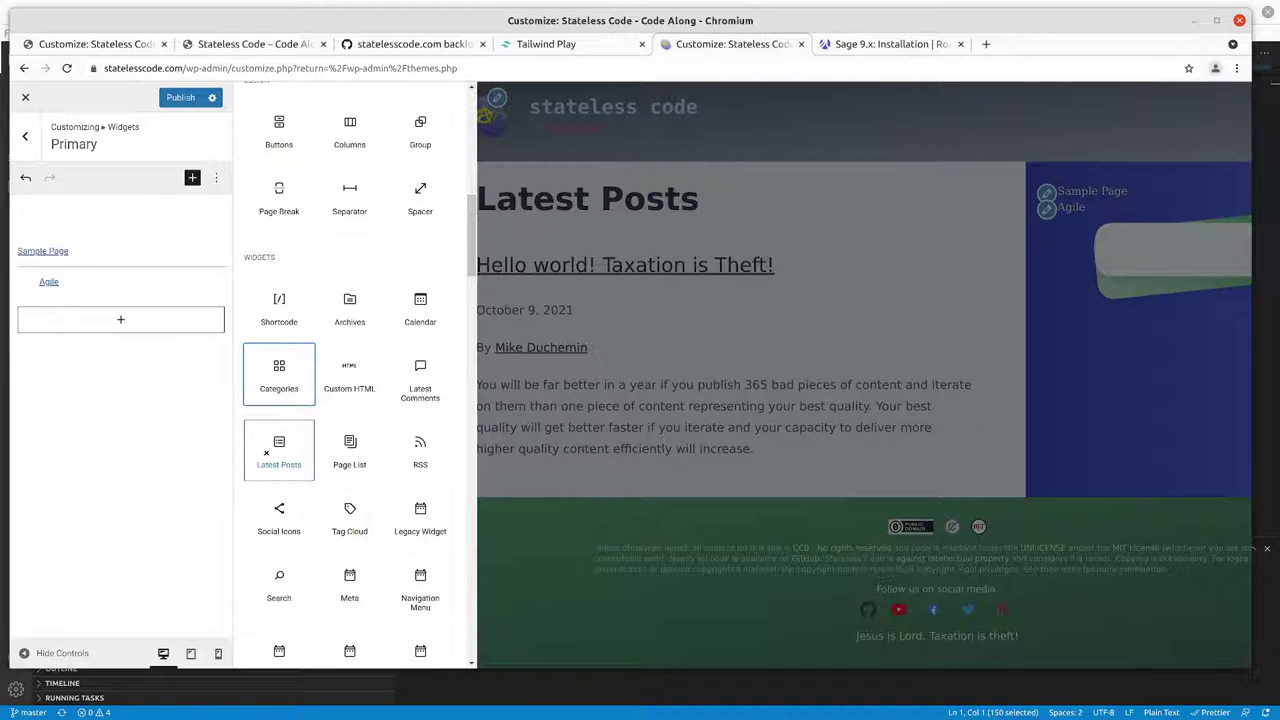
# Step: Add a Latest Posts block below the categories in the live site's Primary widget area
pyautogui.moveTo(281, 447); pyautogui.dragTo(90, 342)
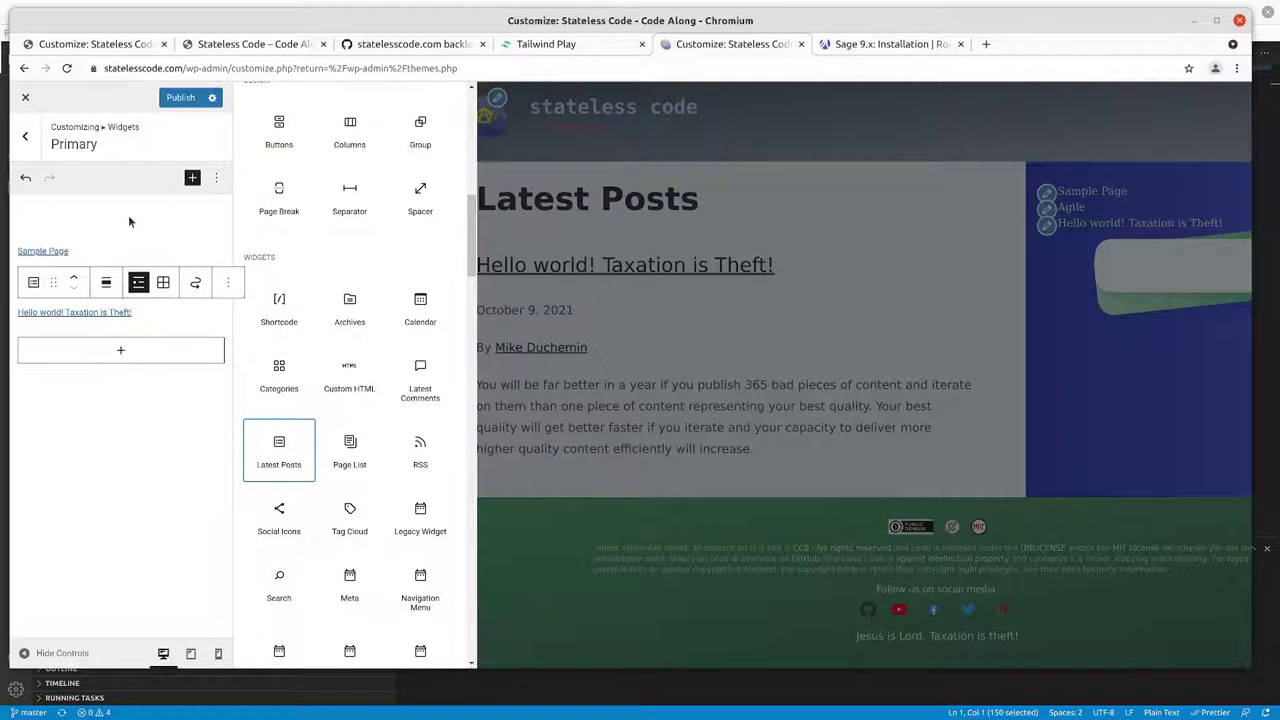
pyautogui.scroll(3, 351, 310)
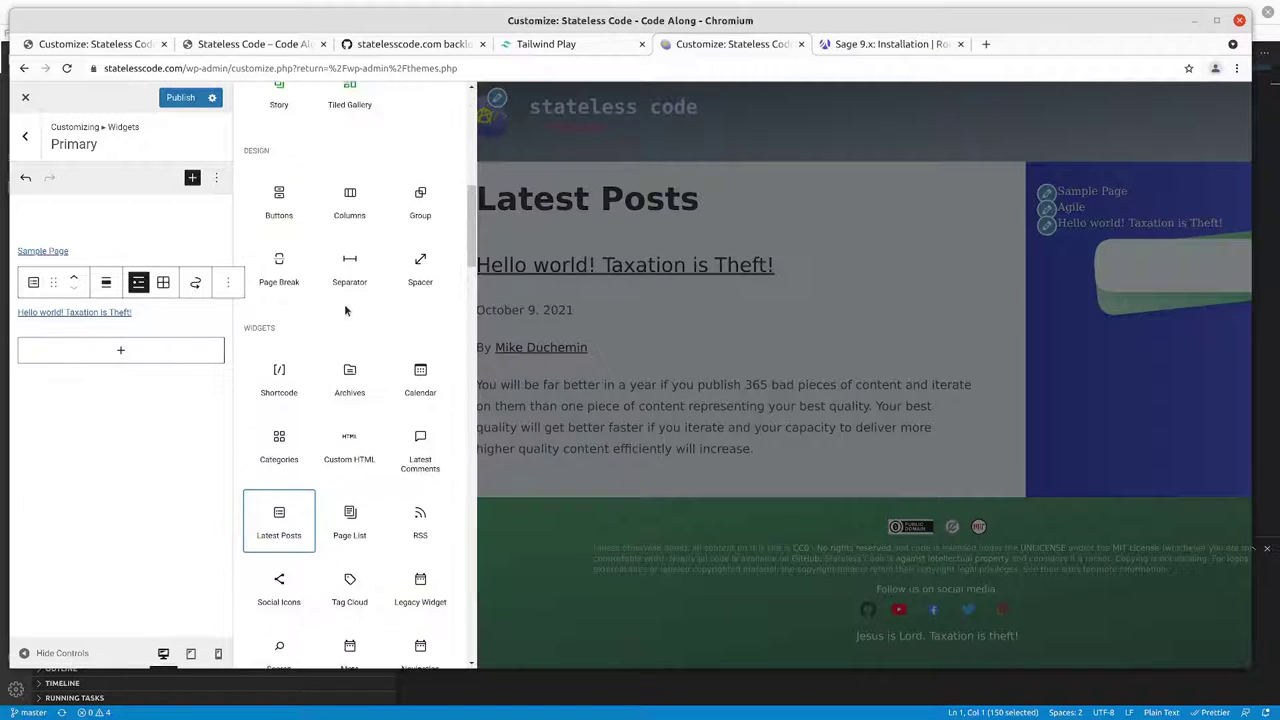
pyautogui.scroll(5, 351, 310)
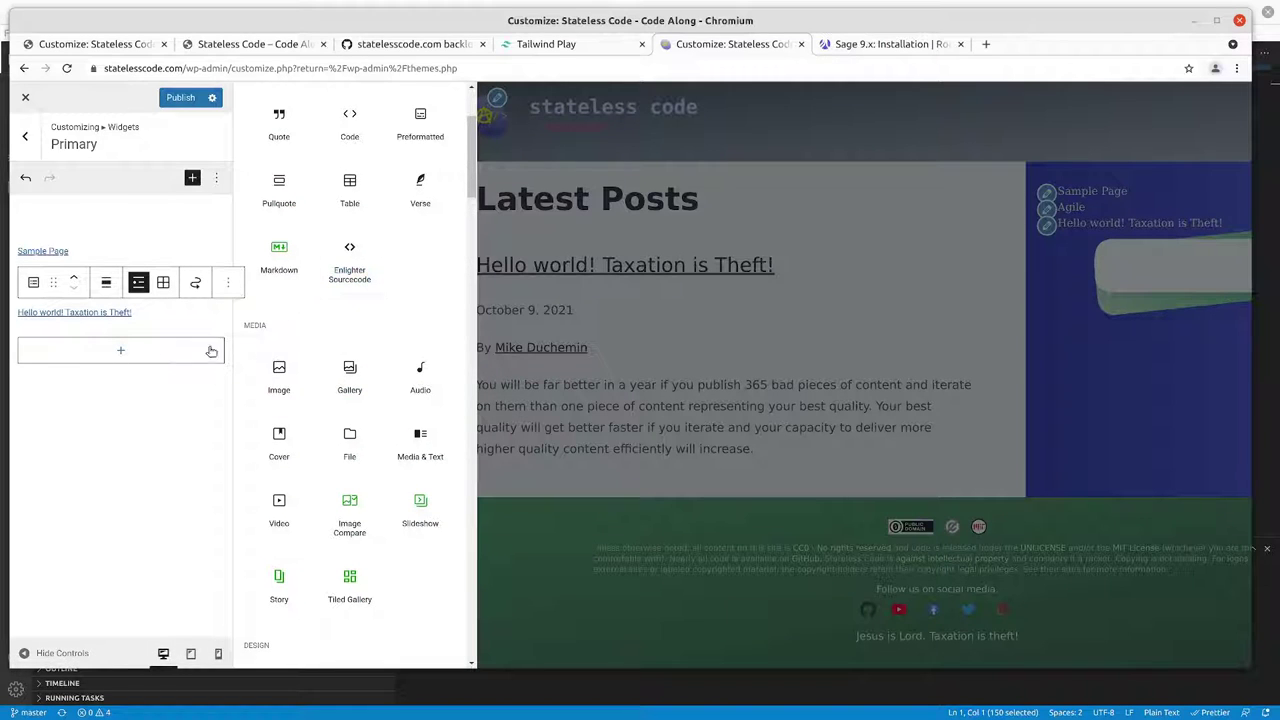
pyautogui.scroll(-4, 340, 368)
pyautogui.scroll(-3, 334, 360)
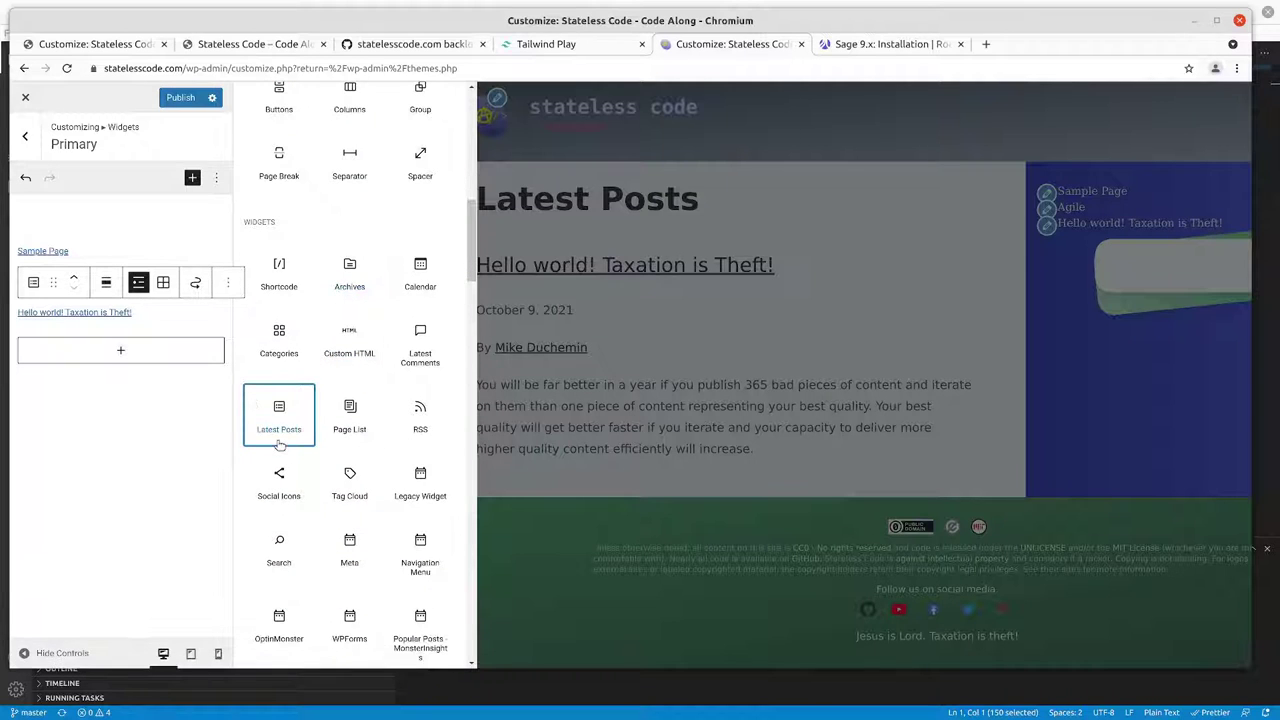
# Step: Add a Heading block reading "Recent Posts" directly above the latest posts list
pyautogui.scroll(10, 320, 403)
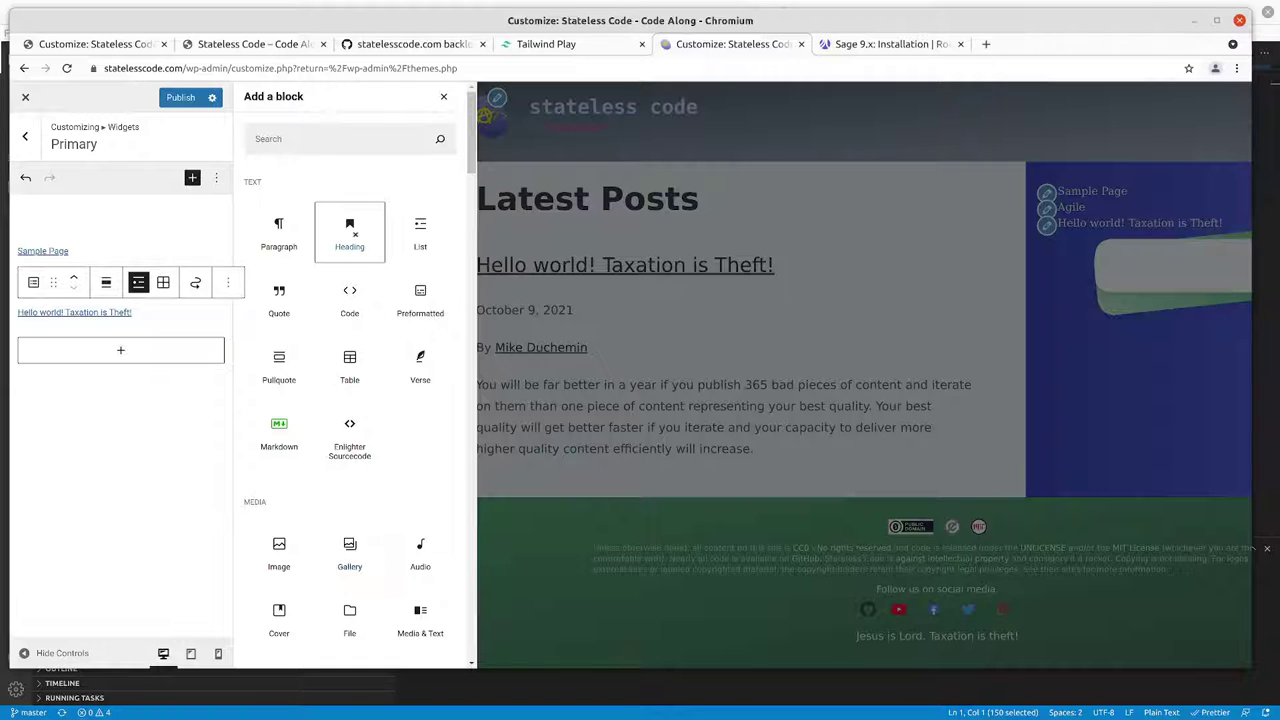
pyautogui.moveTo(354, 232); pyautogui.dragTo(140, 293)
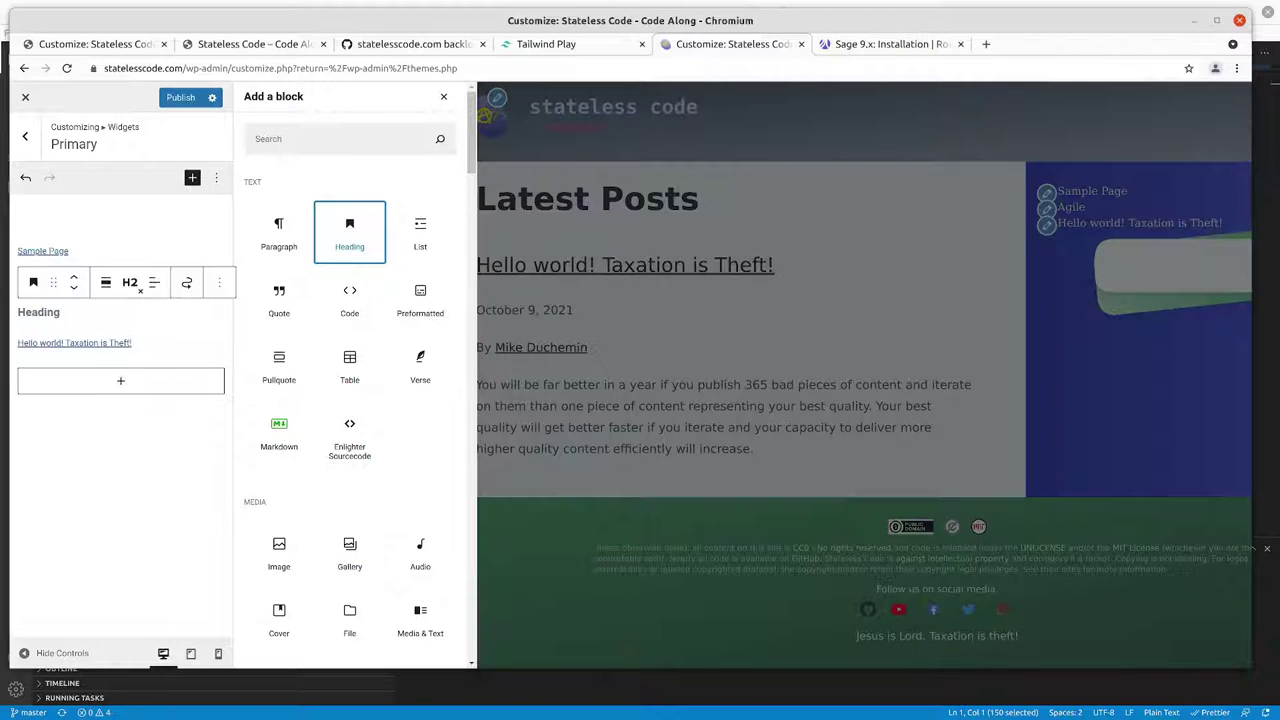
pyautogui.click(34, 311)
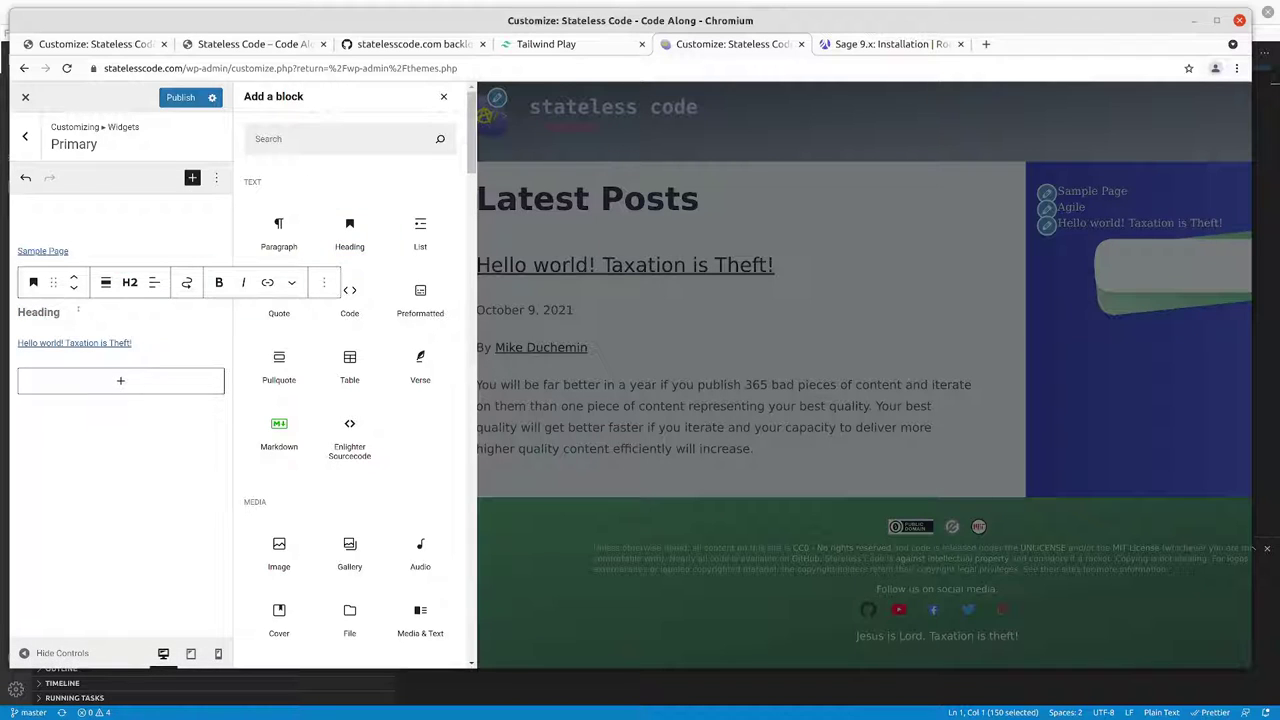
pyautogui.hotkey('shift', 'Down')
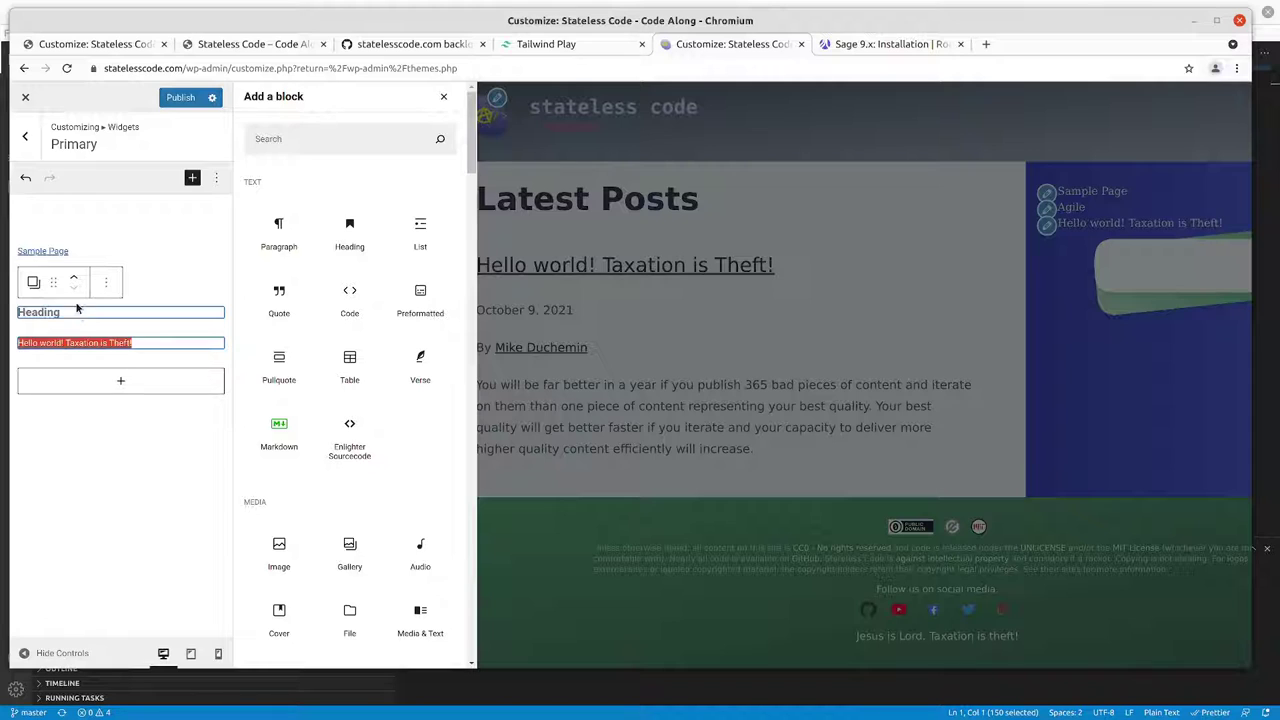
pyautogui.hotkey('shift', 'Up')
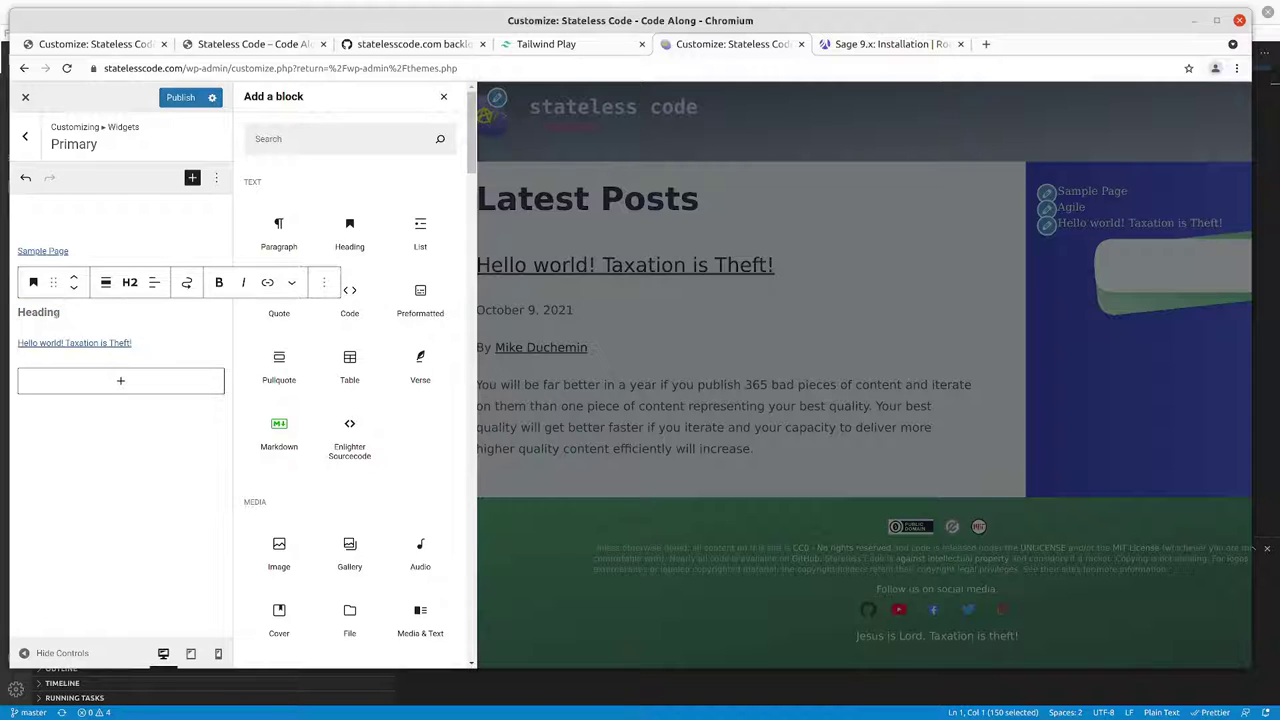
pyautogui.write('Recent Posts')
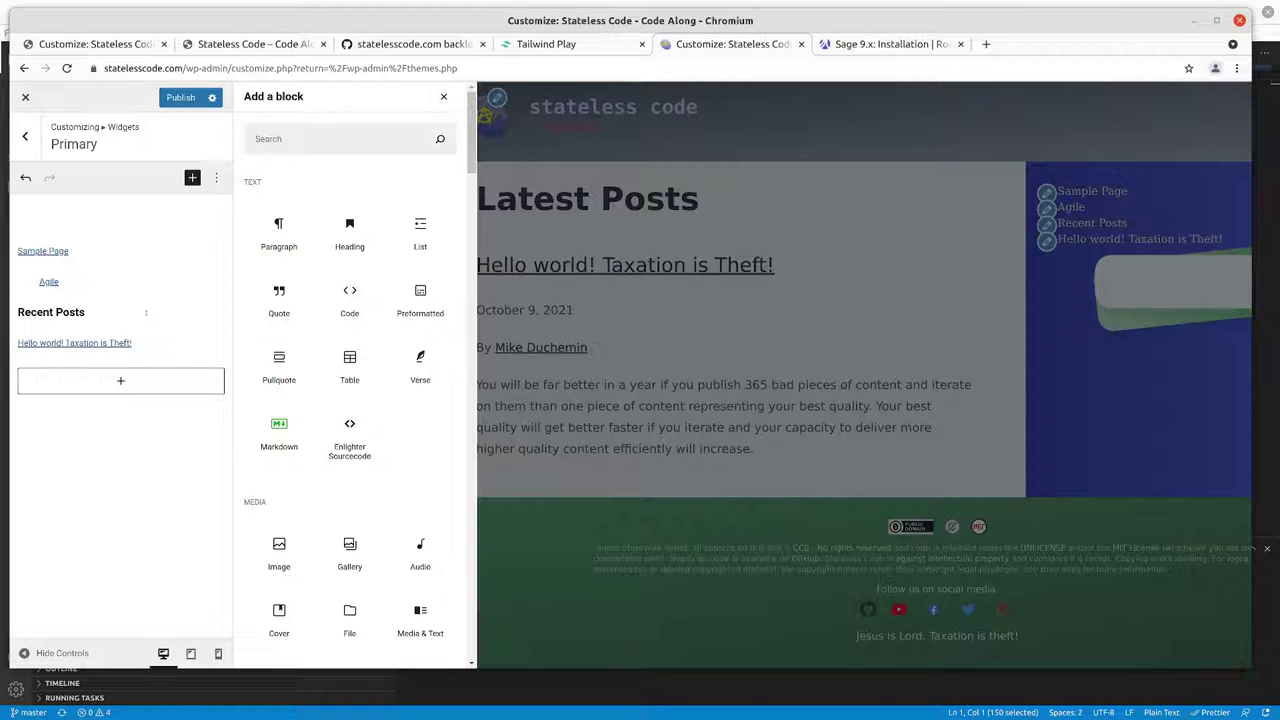
# Step: Examine the block library from Text through Widgets, Theme and Embeds to the Yoast blocks for further sidebar content
pyautogui.scroll(-2, 420, 370)
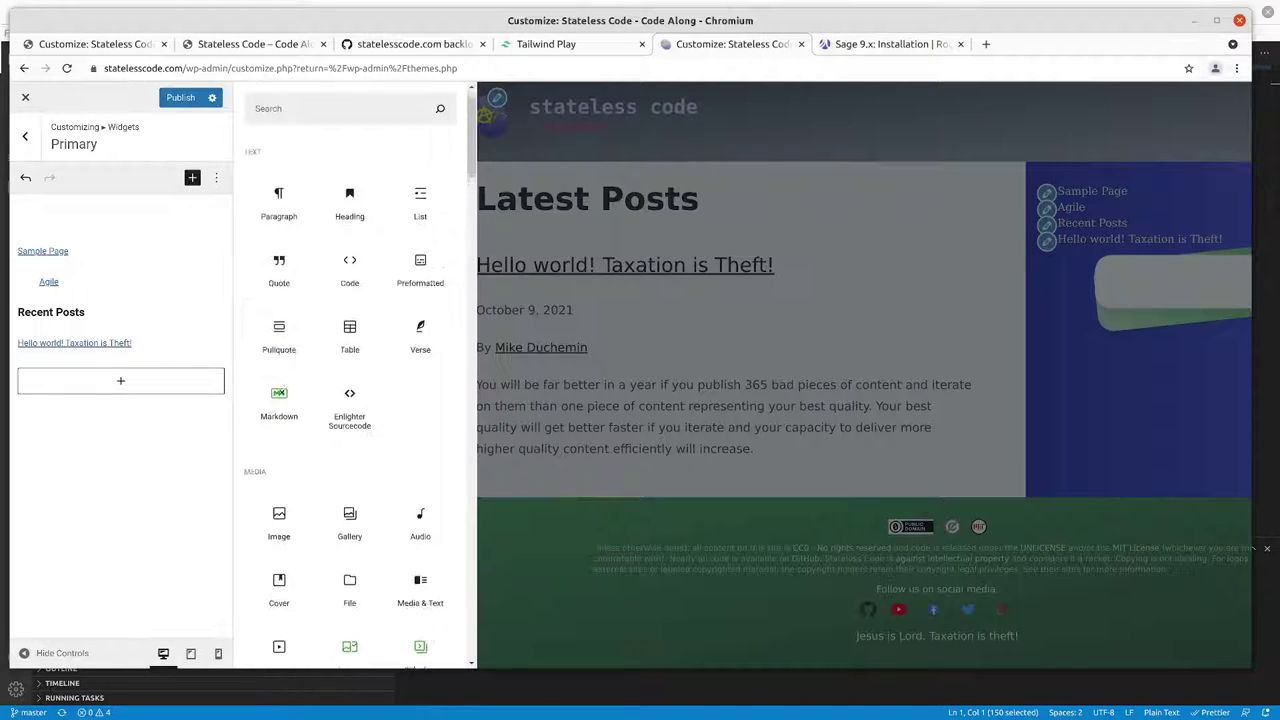
pyautogui.scroll(2, 420, 370)
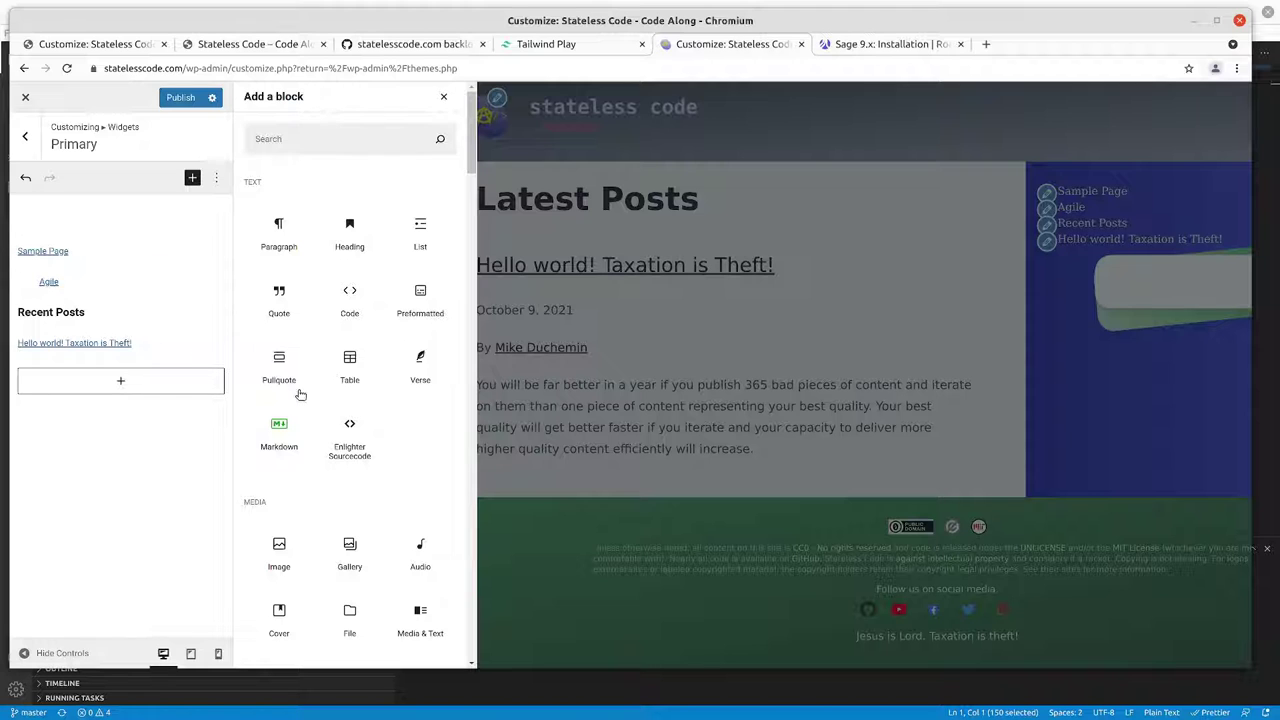
pyautogui.scroll(-2, 331, 456)
pyautogui.scroll(-6, 331, 456)
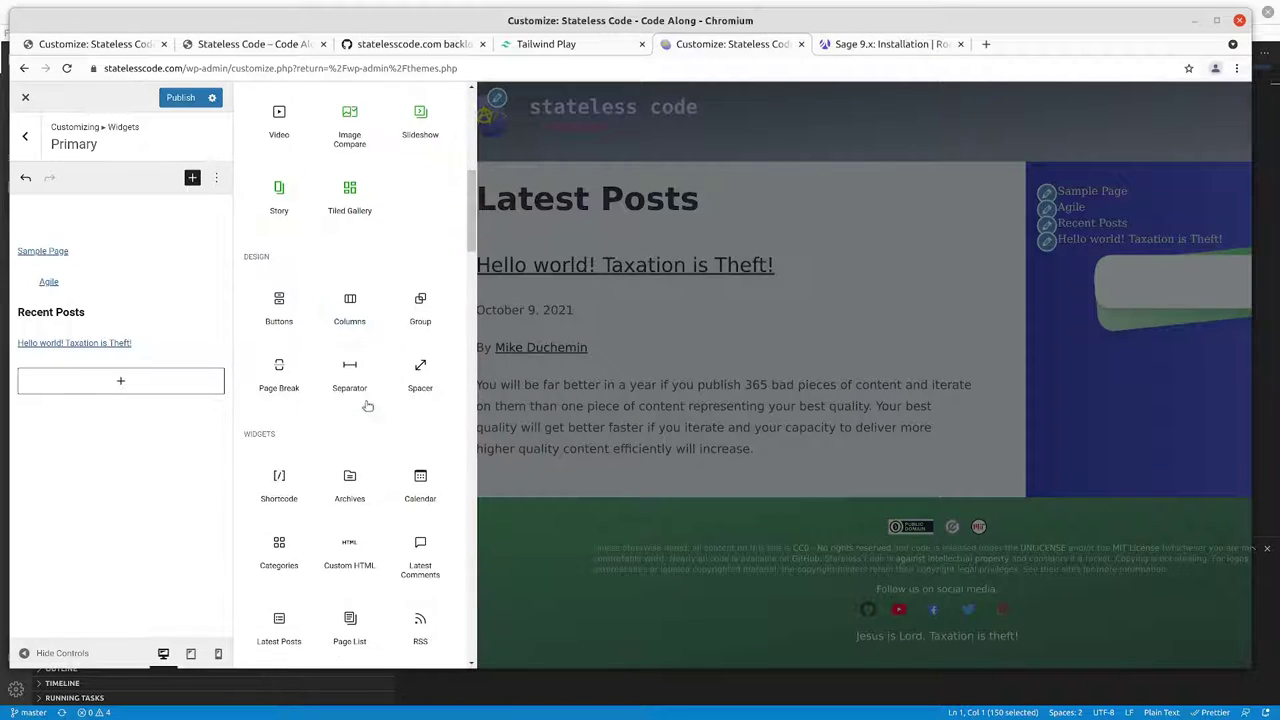
pyautogui.scroll(-1, 366, 406)
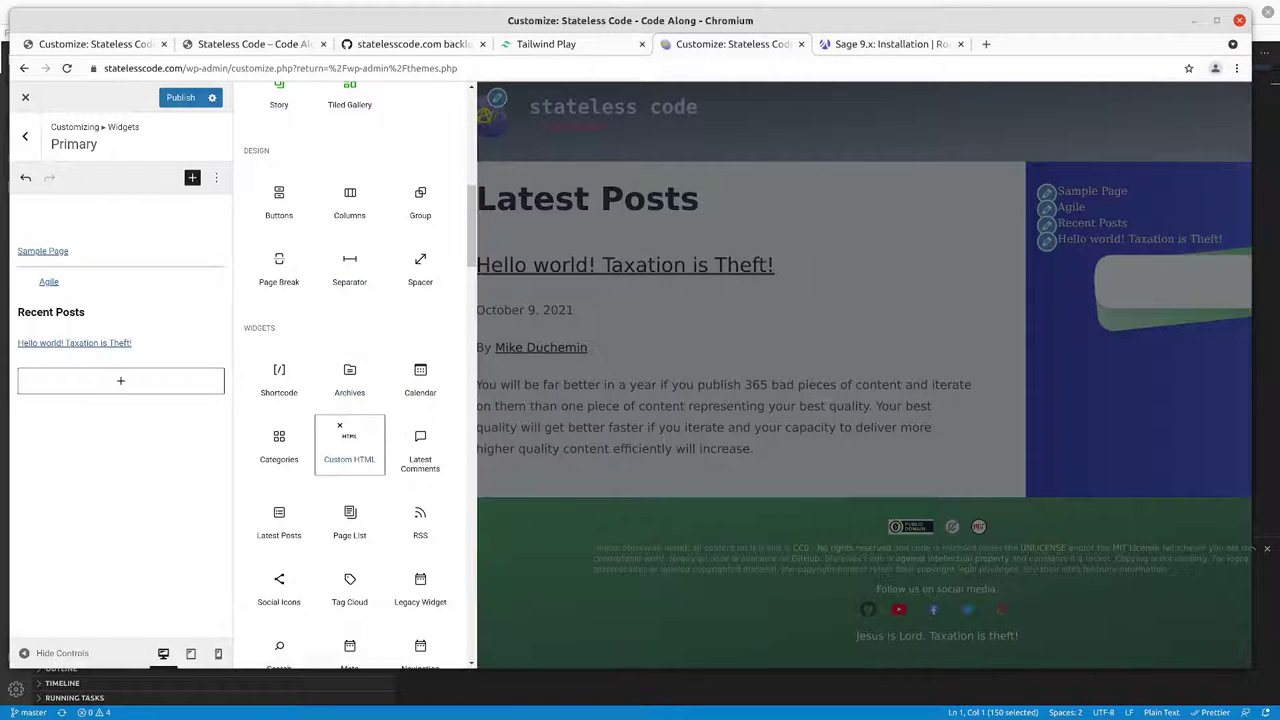
pyautogui.scroll(-1, 357, 414)
pyautogui.scroll(-1, 340, 424)
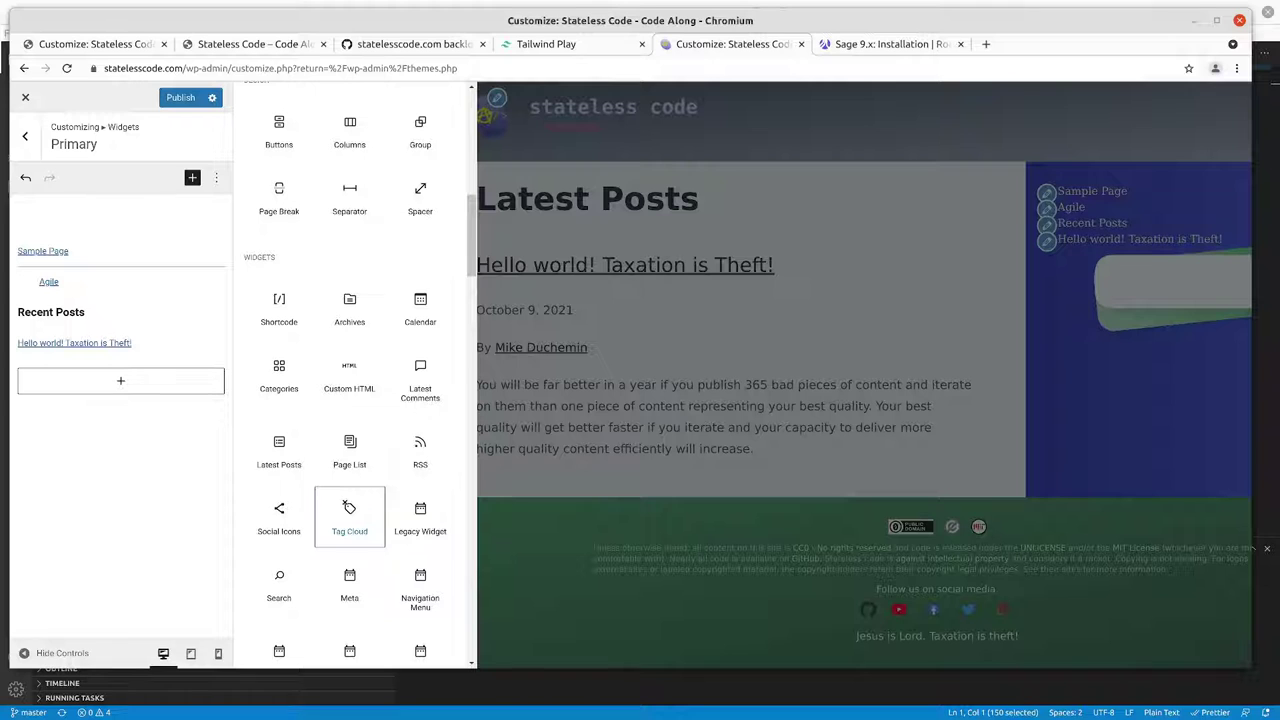
pyautogui.scroll(-3, 349, 505)
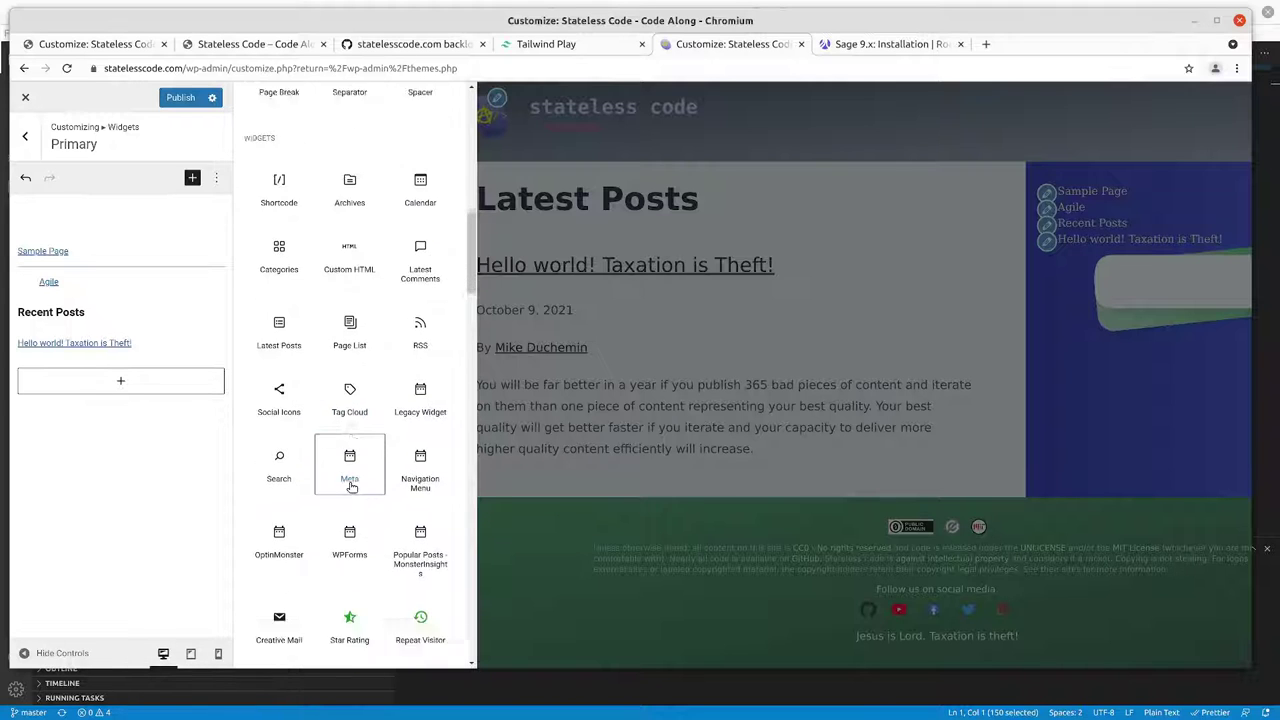
pyautogui.scroll(-2, 410, 450)
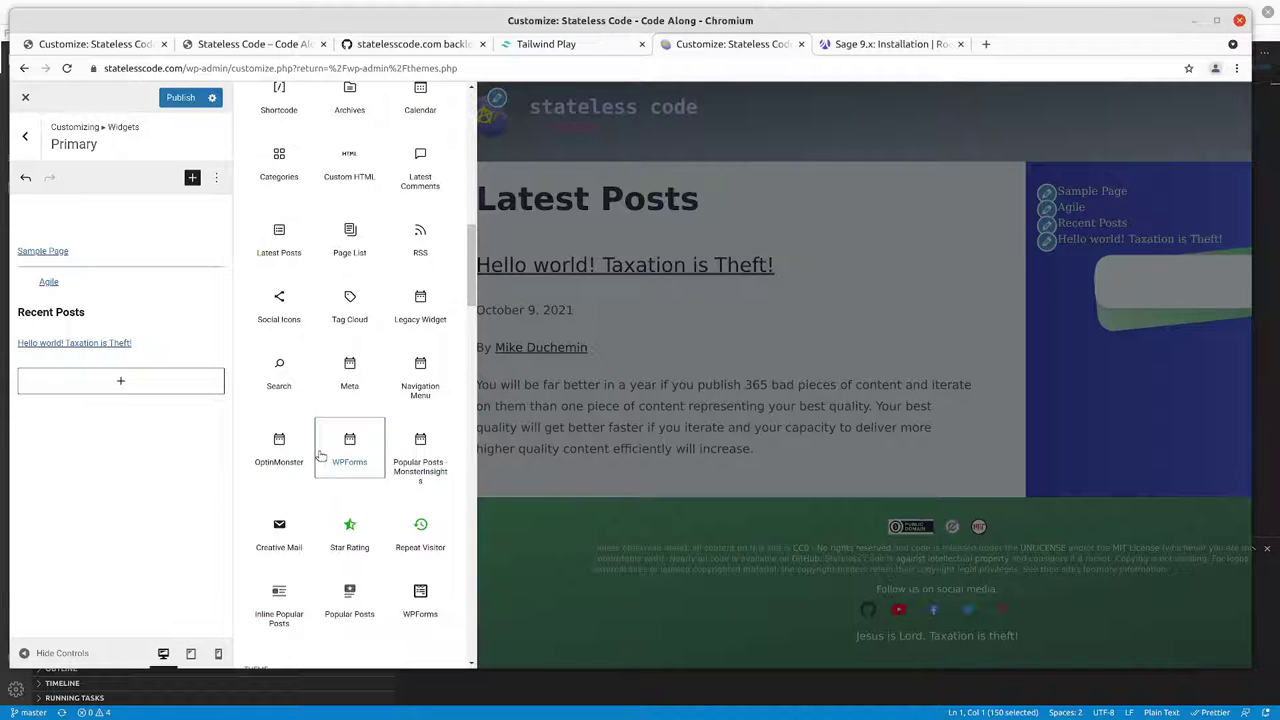
pyautogui.scroll(-3, 278, 515)
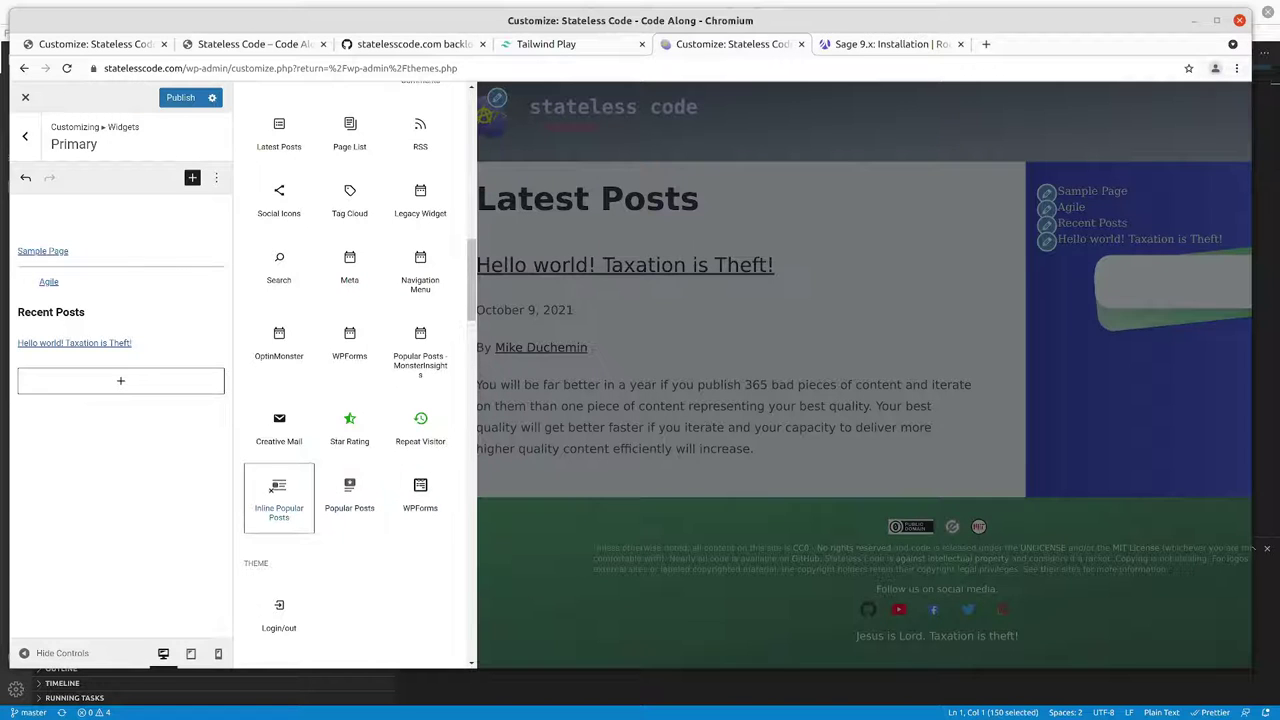
pyautogui.scroll(-2, 285, 490)
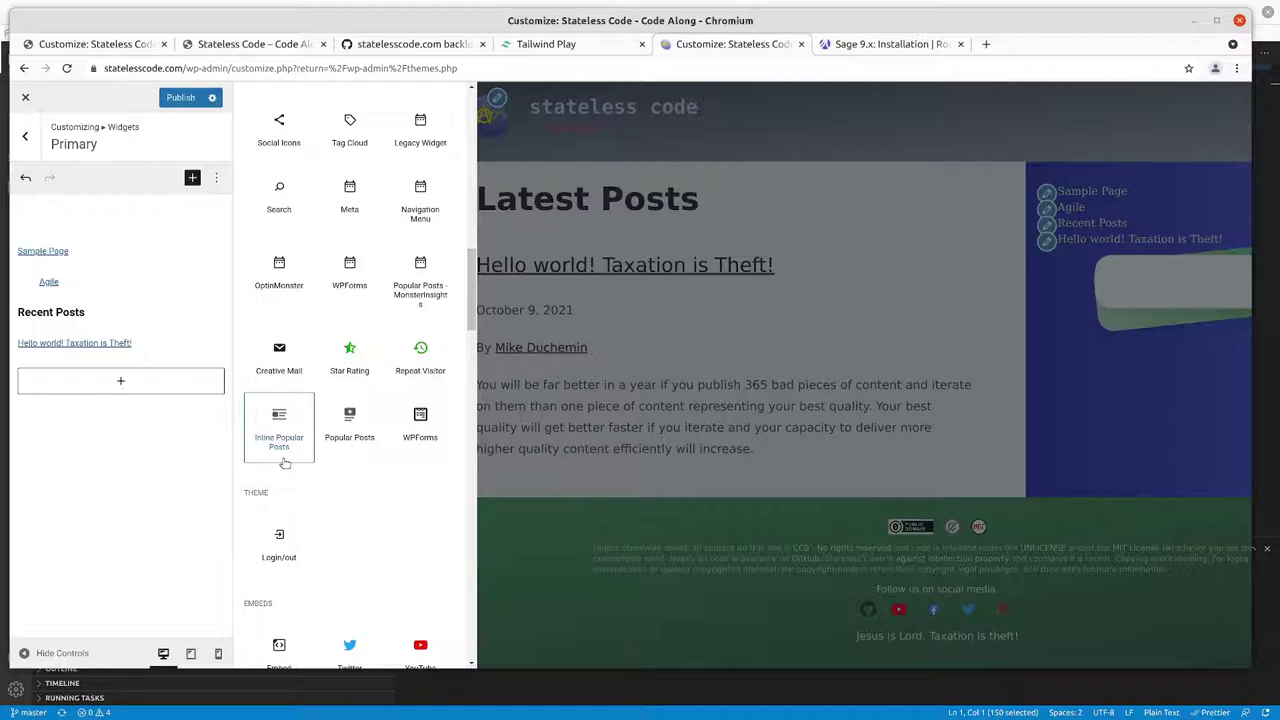
pyautogui.scroll(-2, 288, 470)
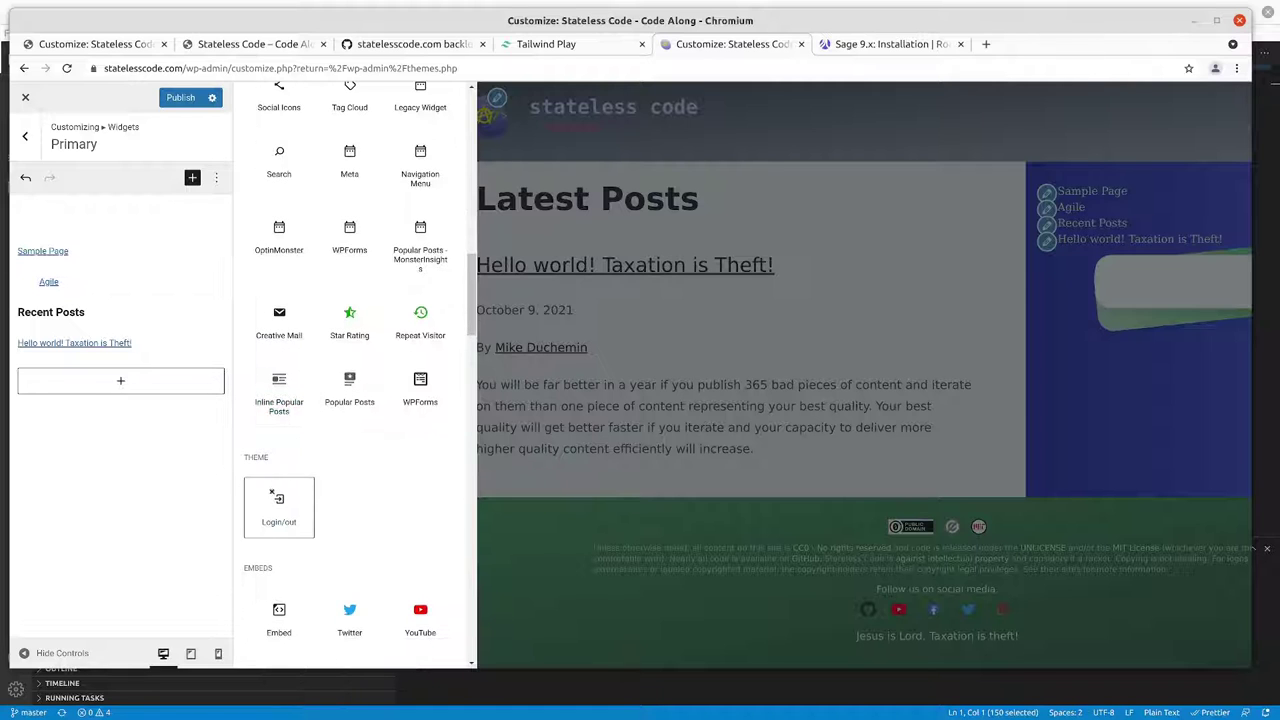
pyautogui.scroll(-4, 275, 482)
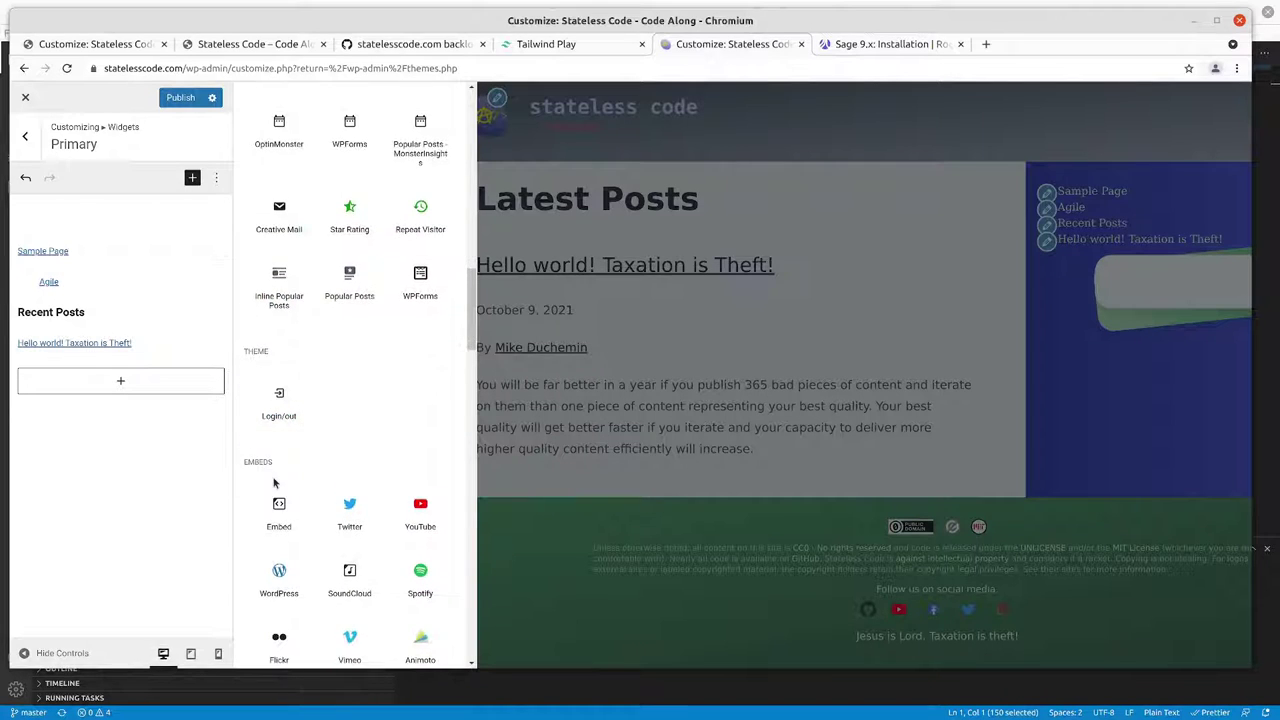
pyautogui.scroll(-2, 275, 483)
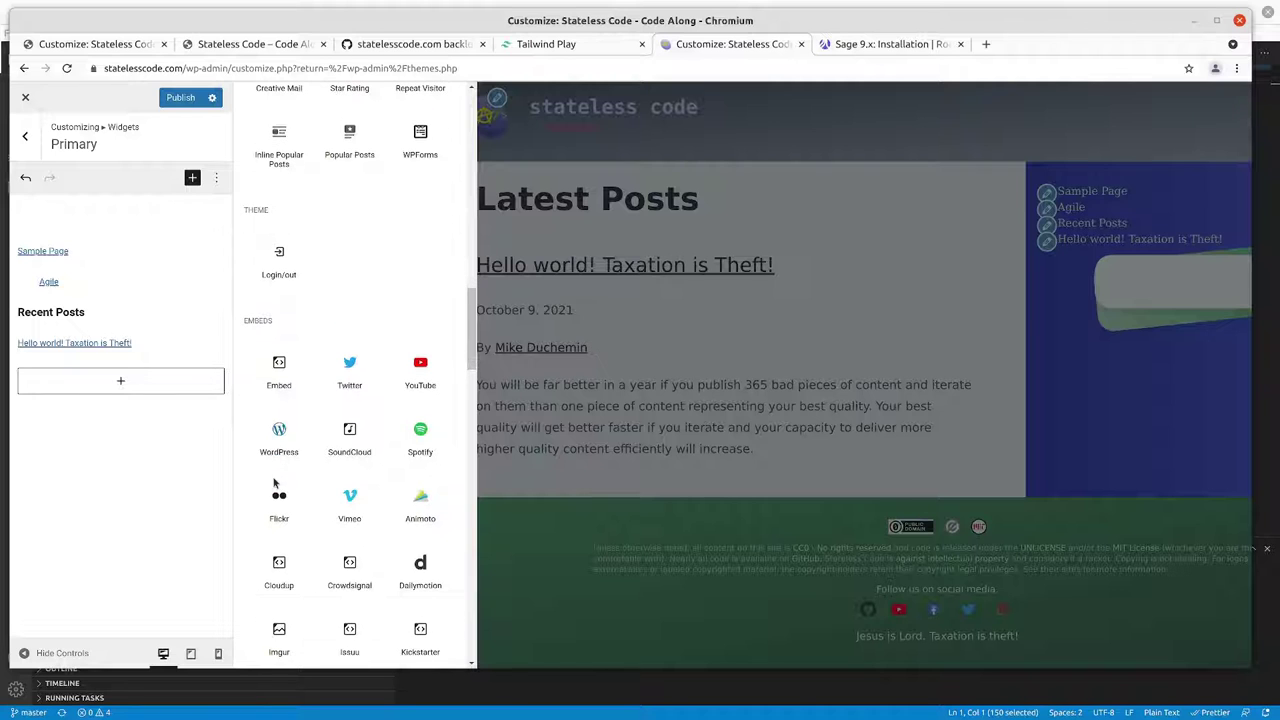
pyautogui.scroll(-8, 276, 482)
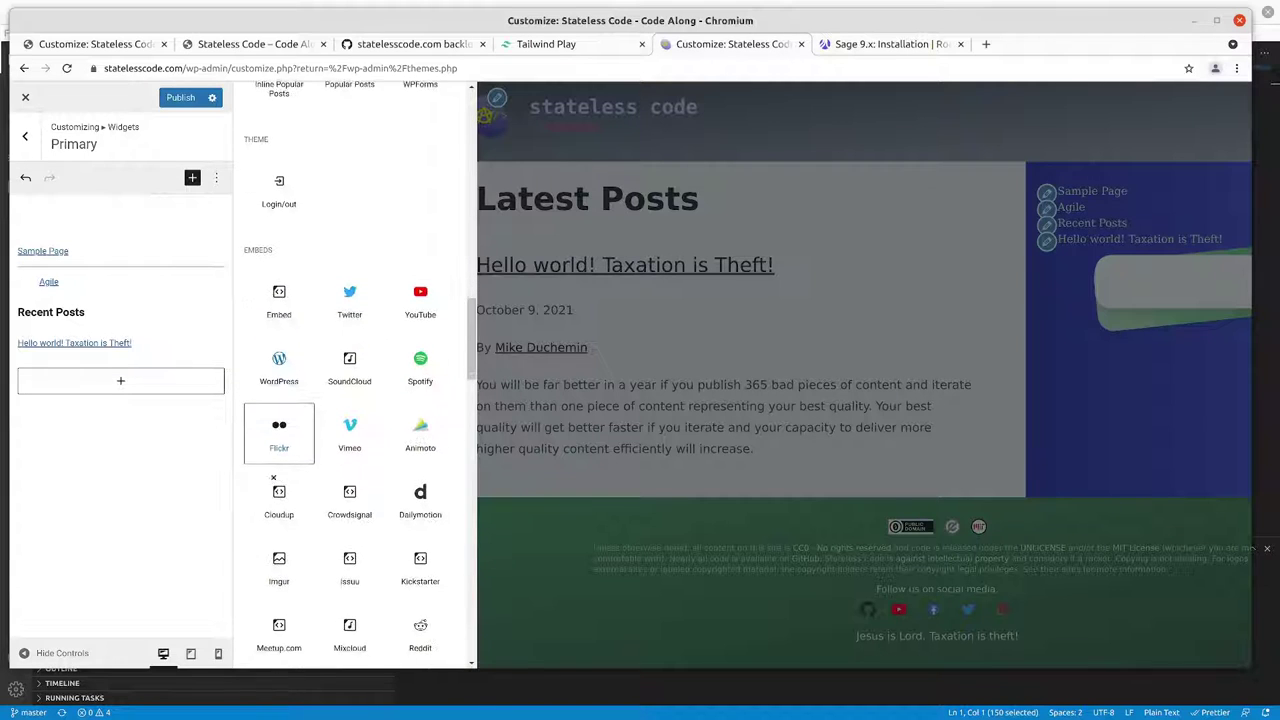
pyautogui.scroll(-17, 276, 483)
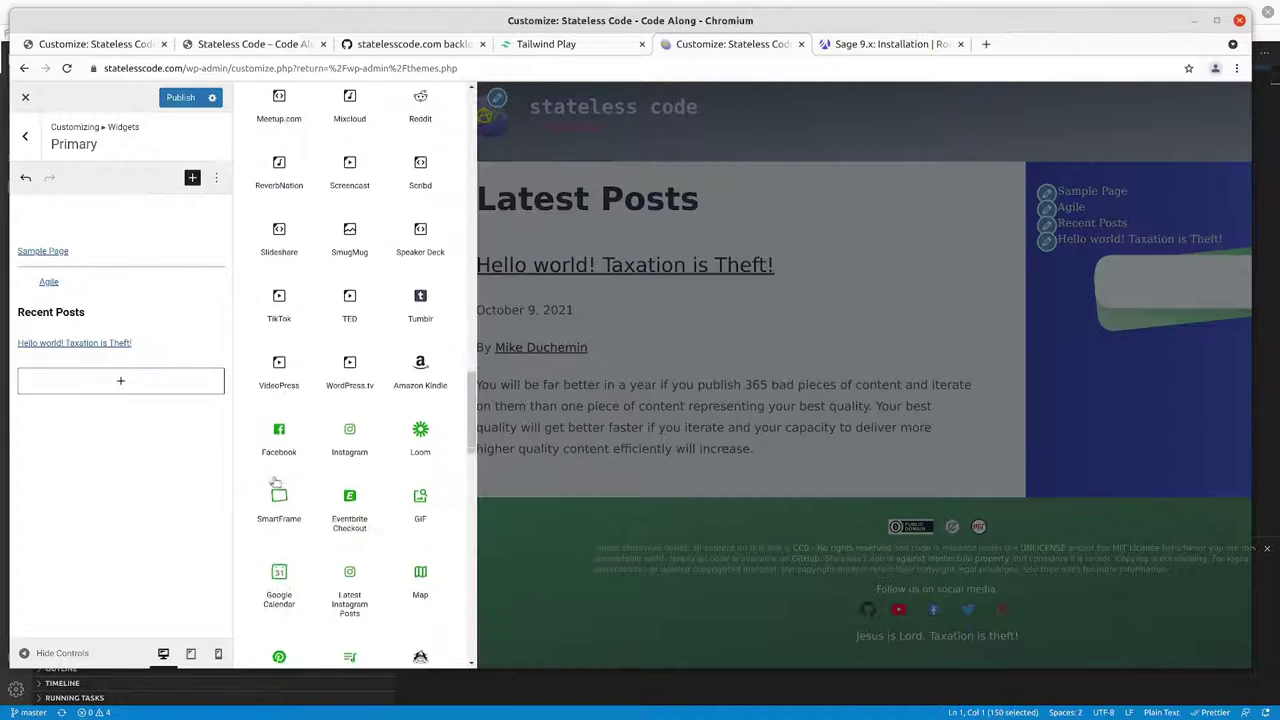
pyautogui.scroll(-3, 276, 483)
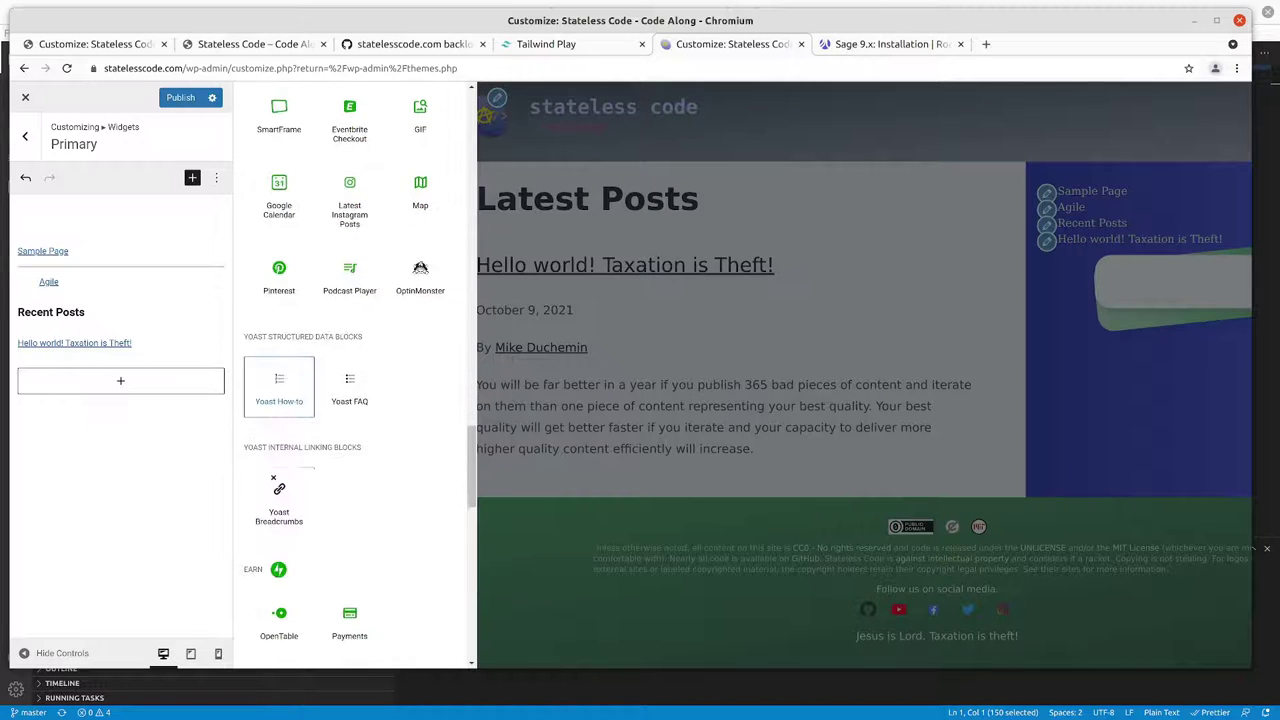
pyautogui.scroll(2, 283, 432)
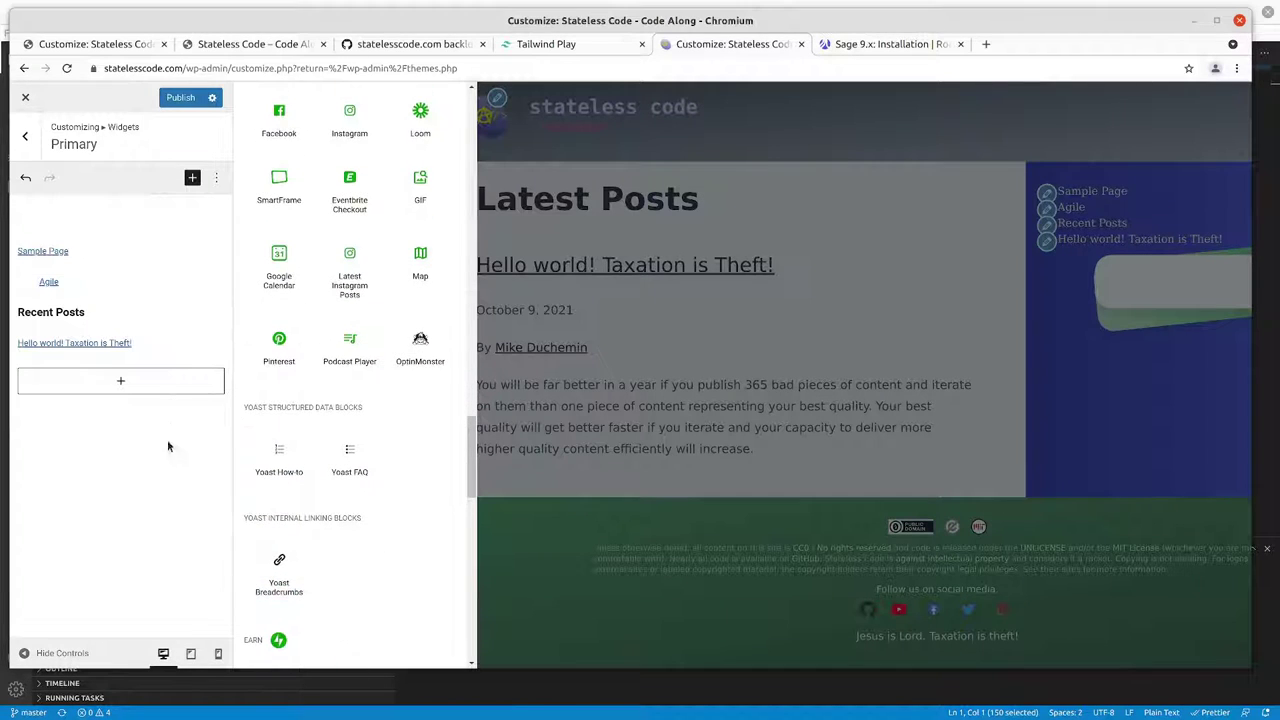
# Step: Leave the Primary widget area and open the live site's Footer widget area
pyautogui.click(26, 140)
pyautogui.click(54, 214)
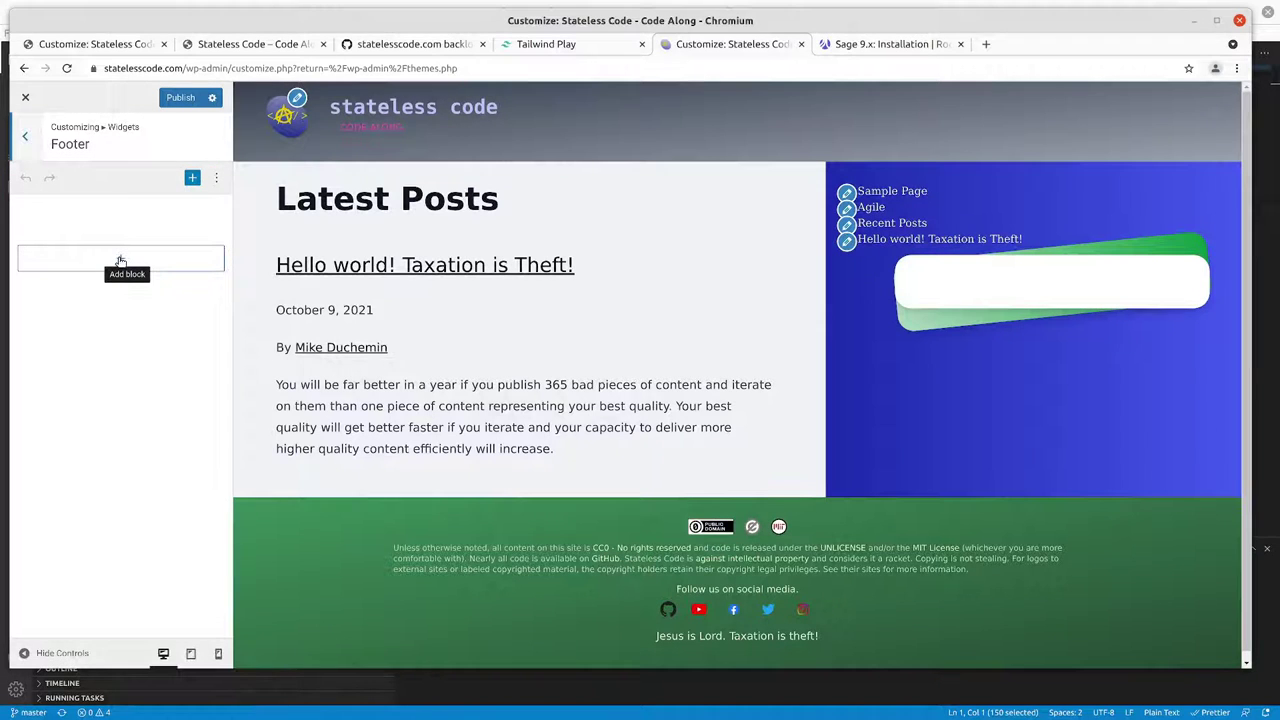
# Step: Switch to the local site's customizer and examine the widgets in its sidebar preview for comparison
pyautogui.click(95, 44)
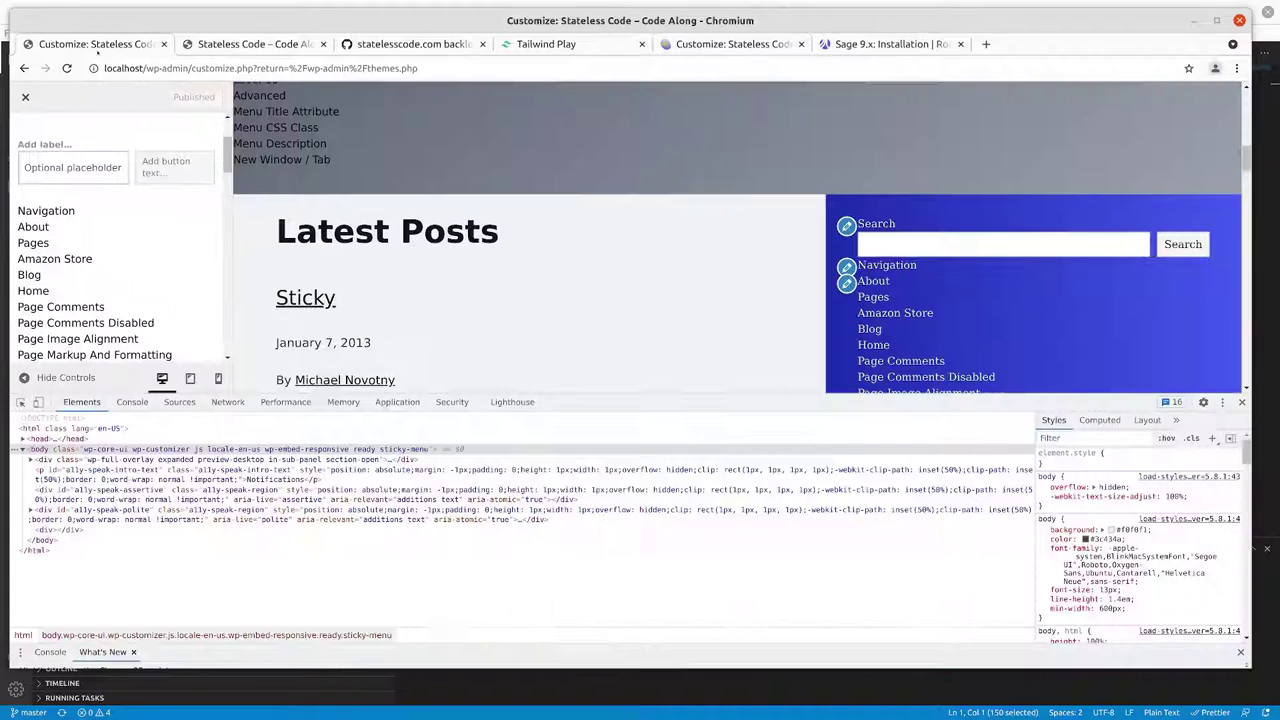
pyautogui.scroll(-1, 949, 332)
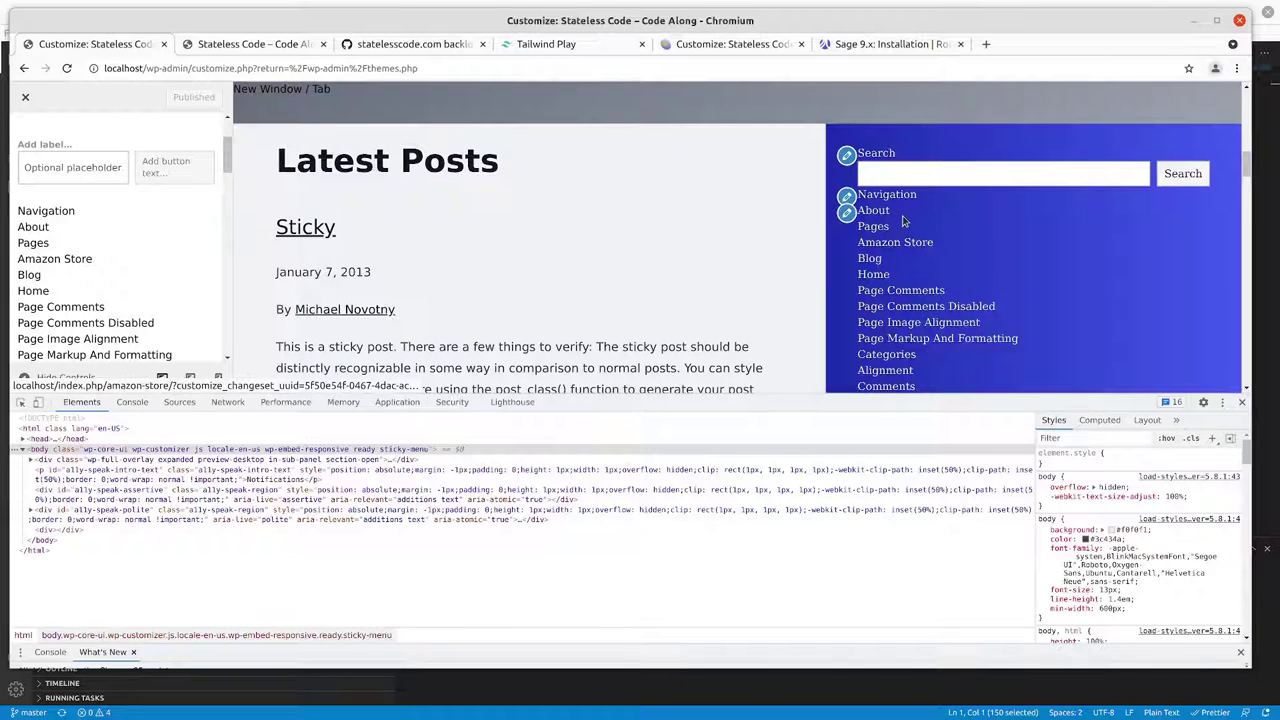
pyautogui.scroll(-4, 897, 216)
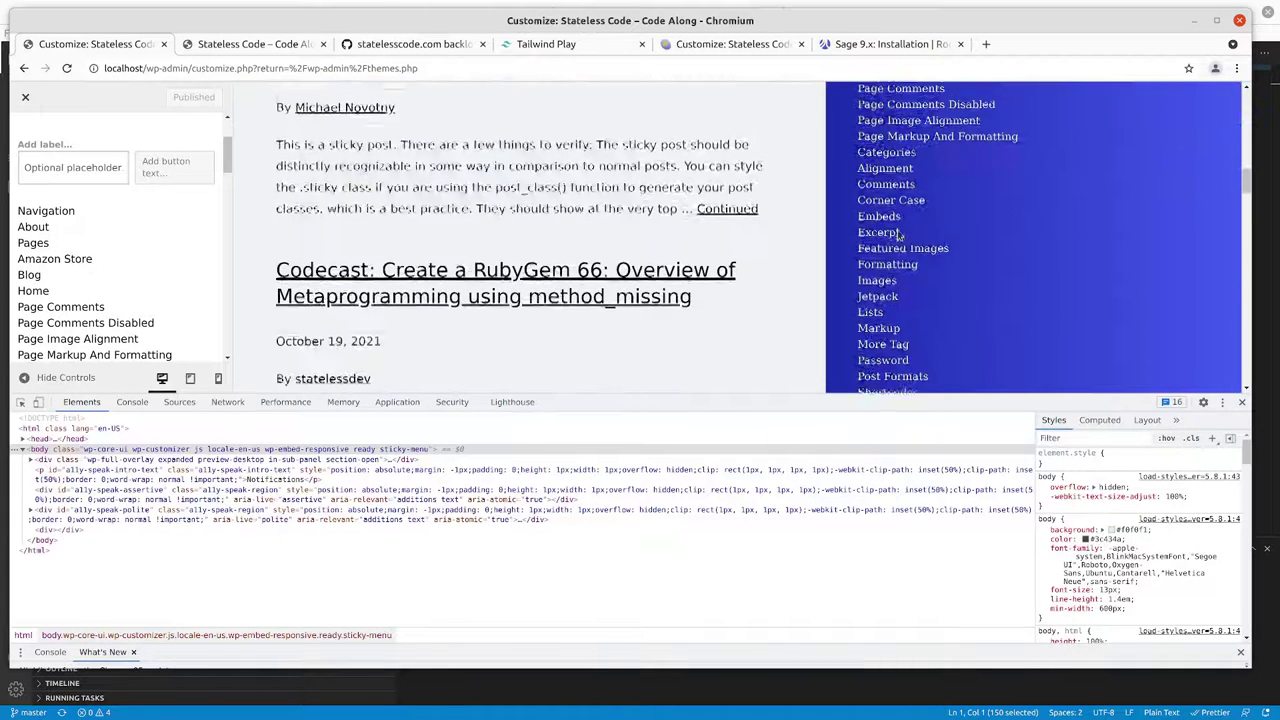
pyautogui.scroll(6, 820, 222)
pyautogui.click(255, 44)
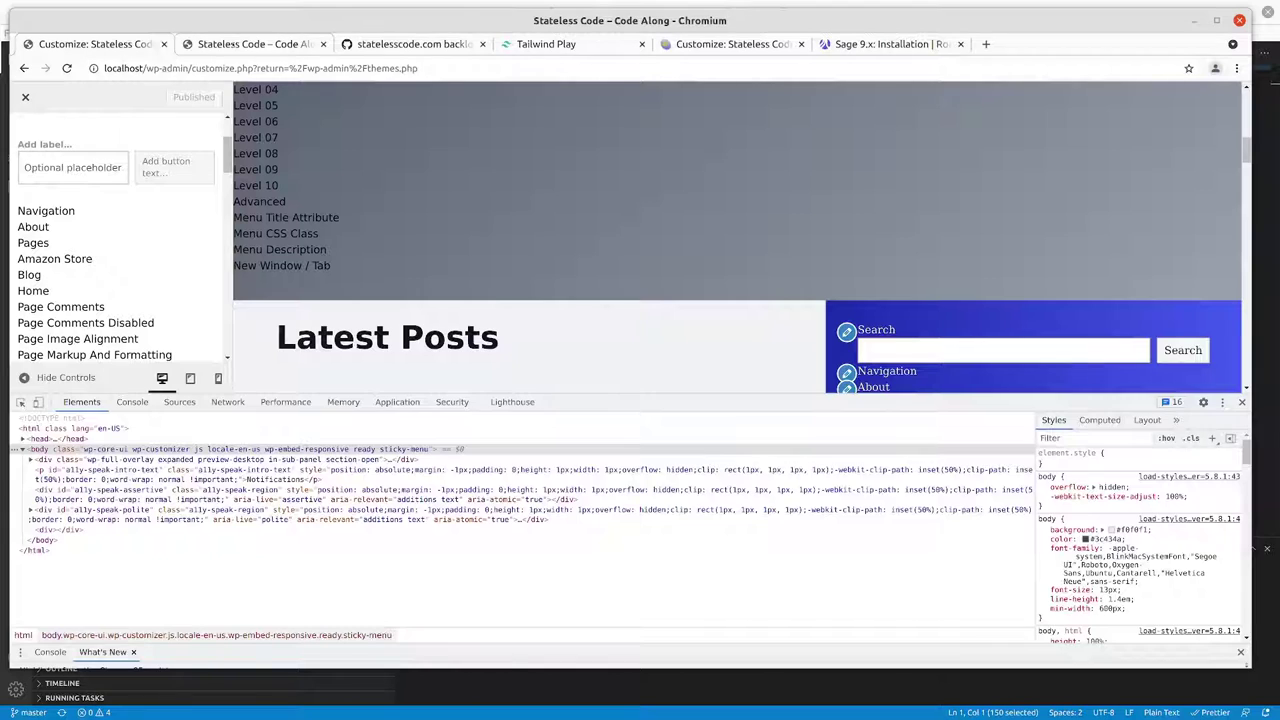
pyautogui.click(95, 44)
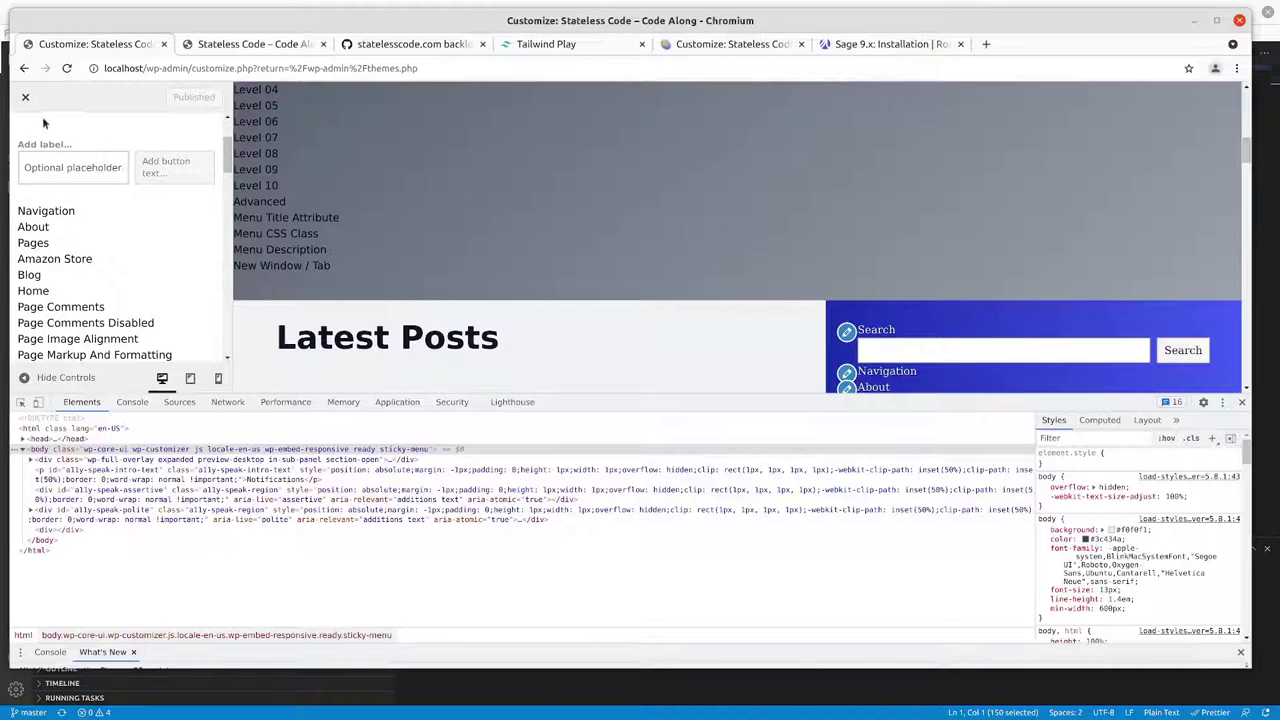
# Step: Try going back and forward from the local site's customizer, and return to the live site's customizer
pyautogui.click(24, 68)
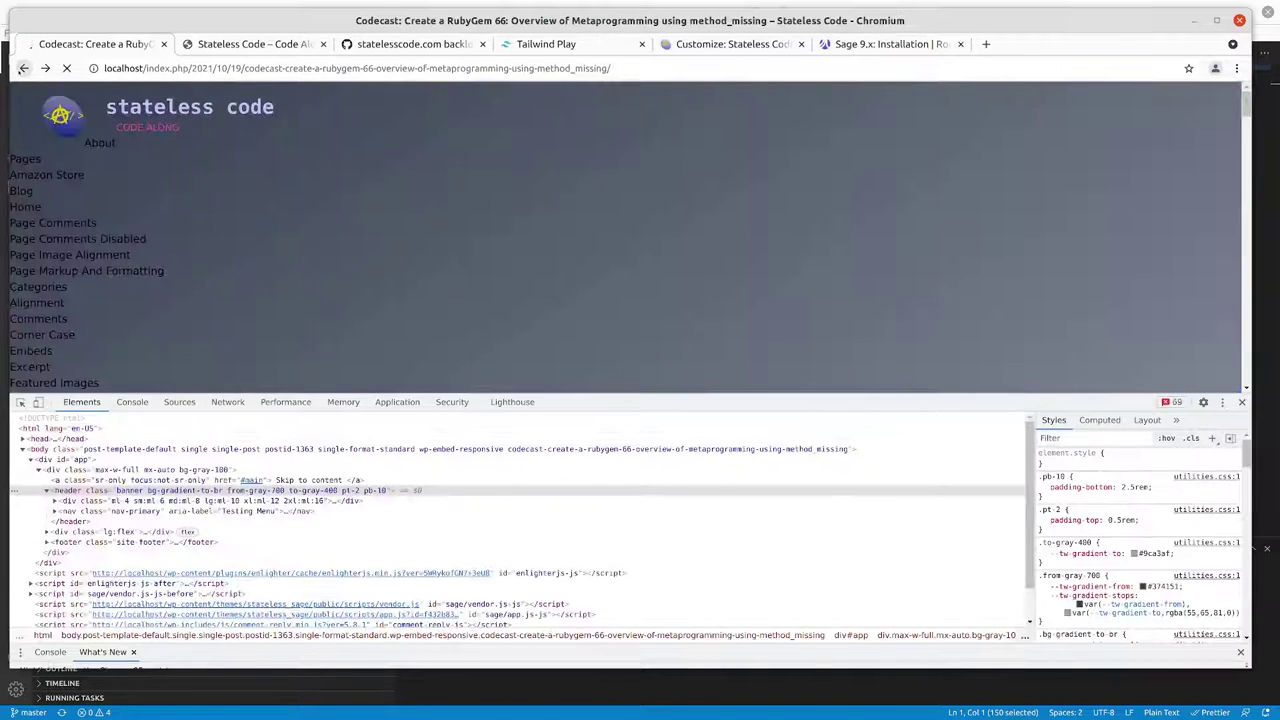
pyautogui.click(44, 68)
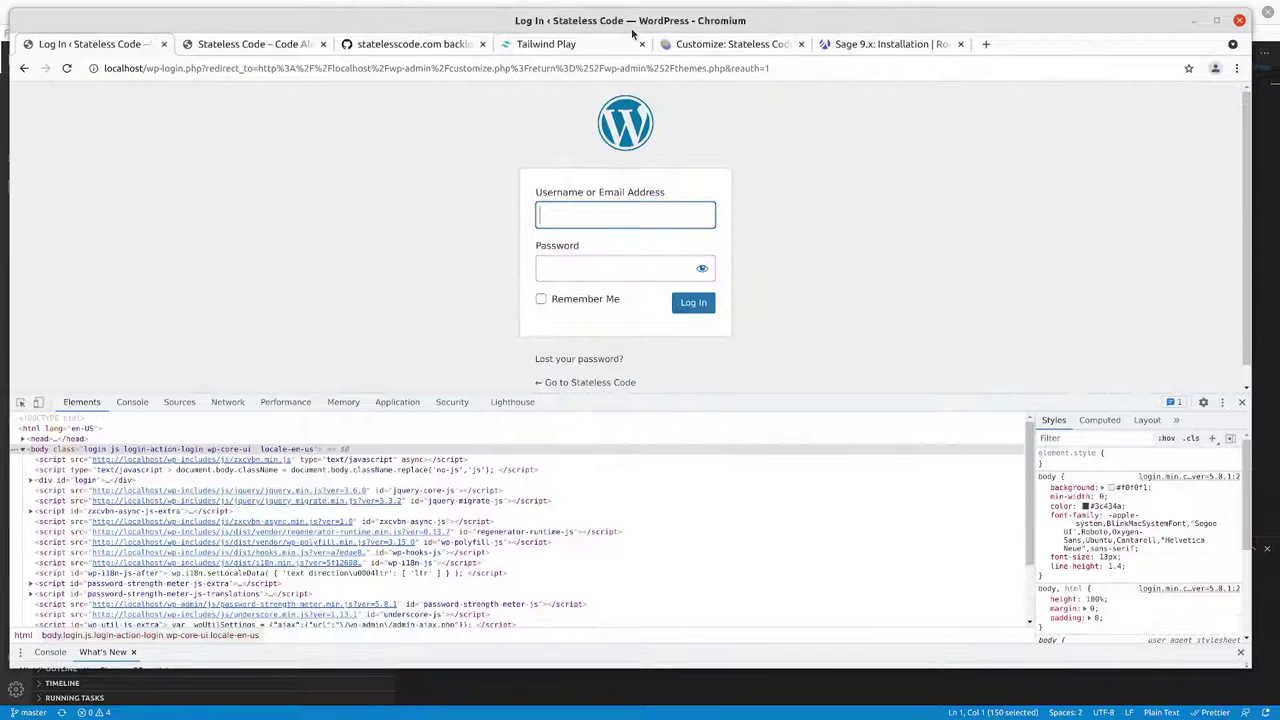
pyautogui.click(705, 44)
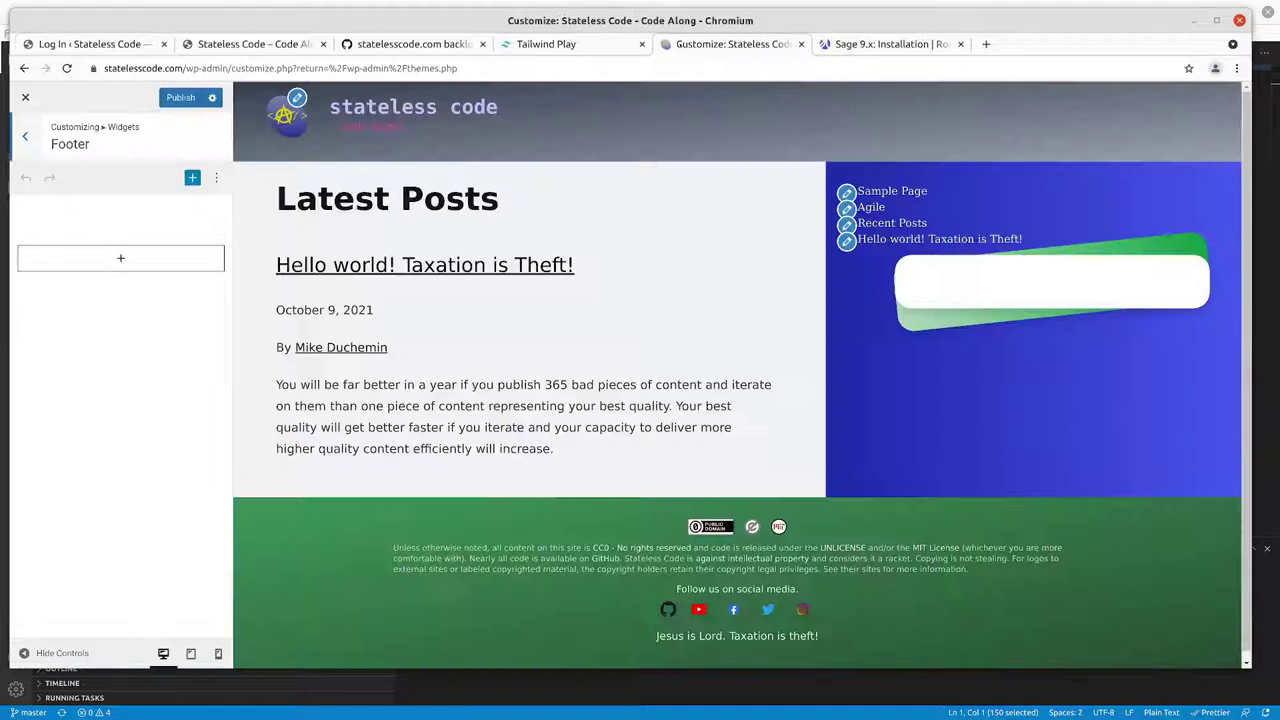
# Step: Leave the Footer area, open the live site's Primary widget area and browse its full block library
pyautogui.click(25, 136)
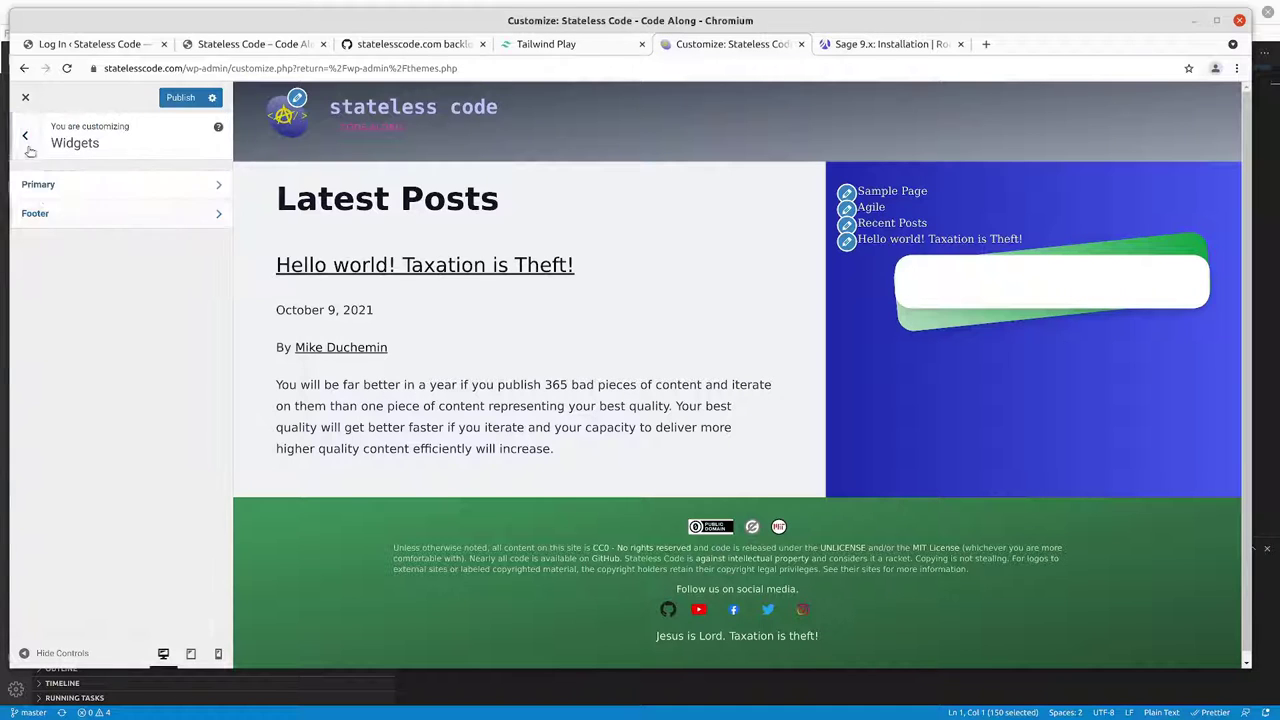
pyautogui.click(46, 188)
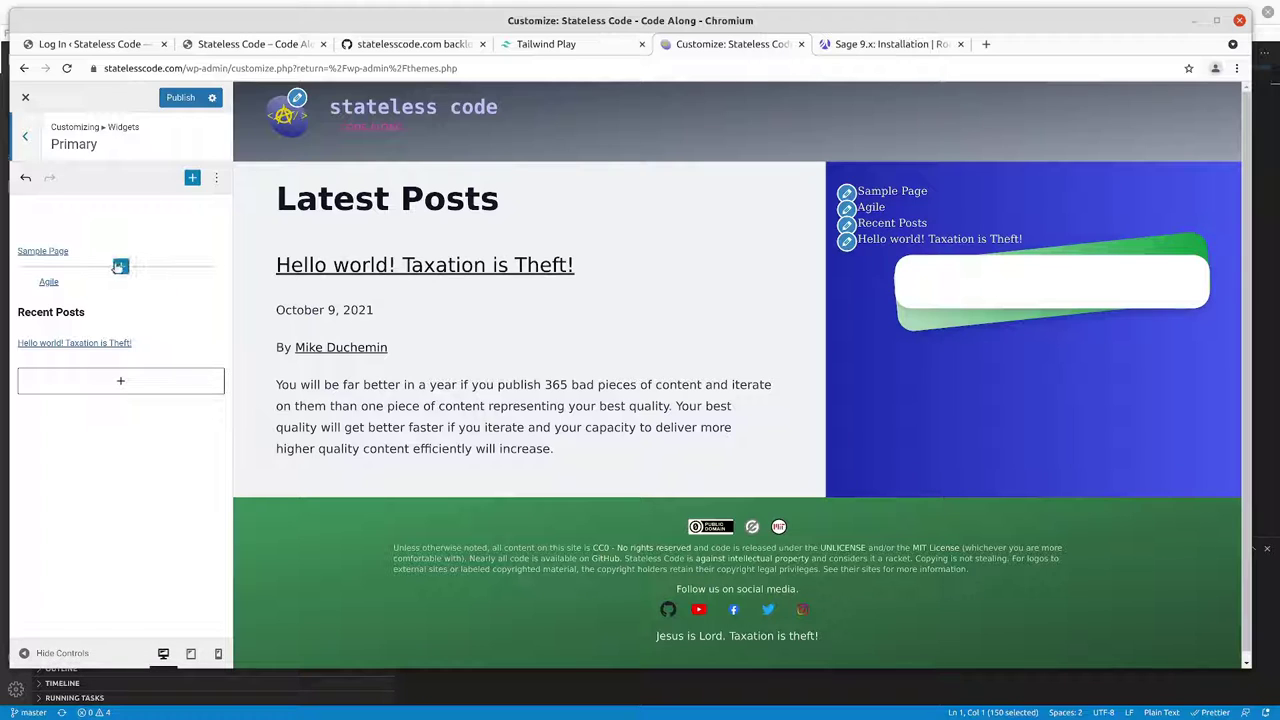
pyautogui.moveTo(120, 266)
pyautogui.click(120, 266)
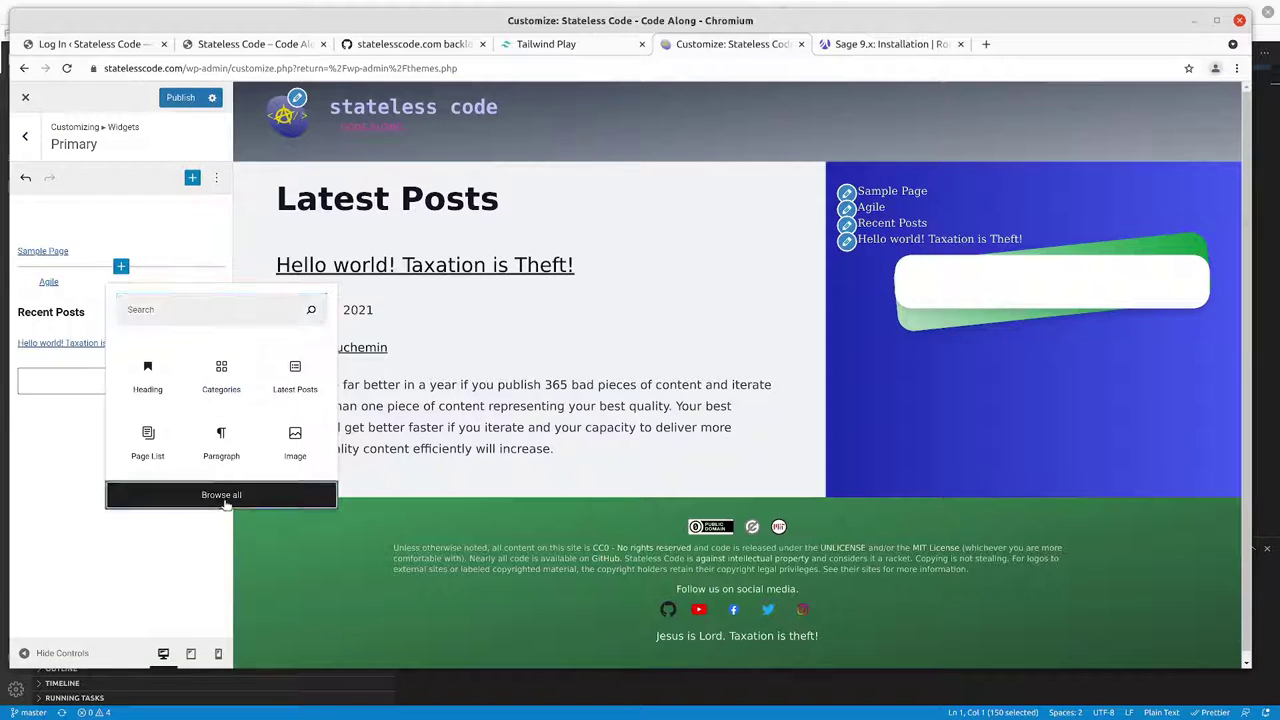
pyautogui.click(224, 496)
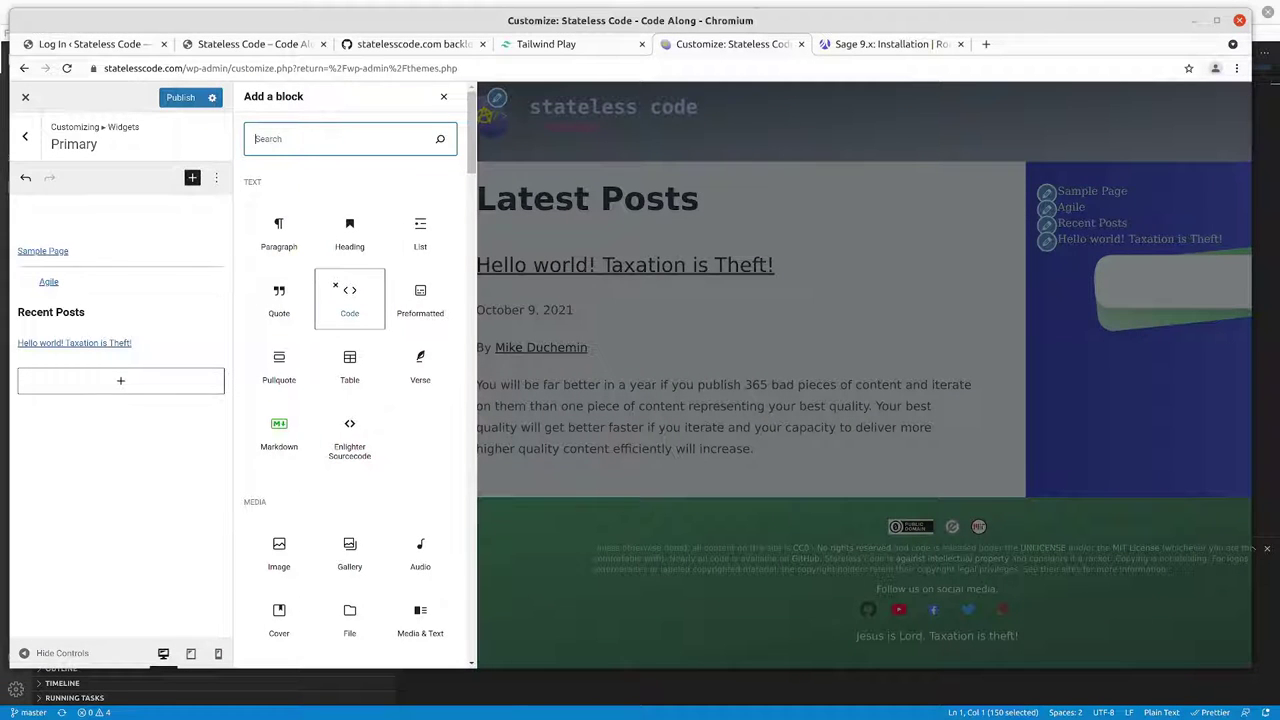
pyautogui.scroll(-4, 335, 285)
pyautogui.scroll(-6, 334, 292)
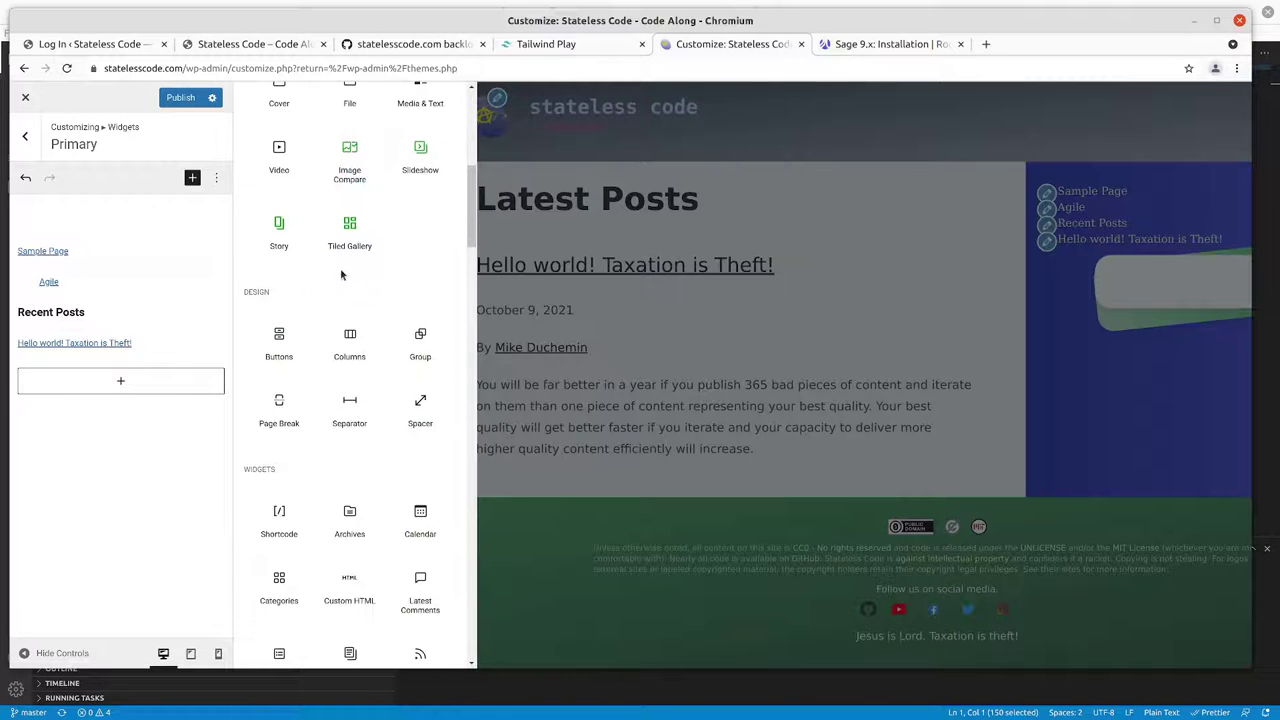
# Step: Switch to the local site, try opening its dashboard from the home page, and return to its customizer
pyautogui.click(87, 44)
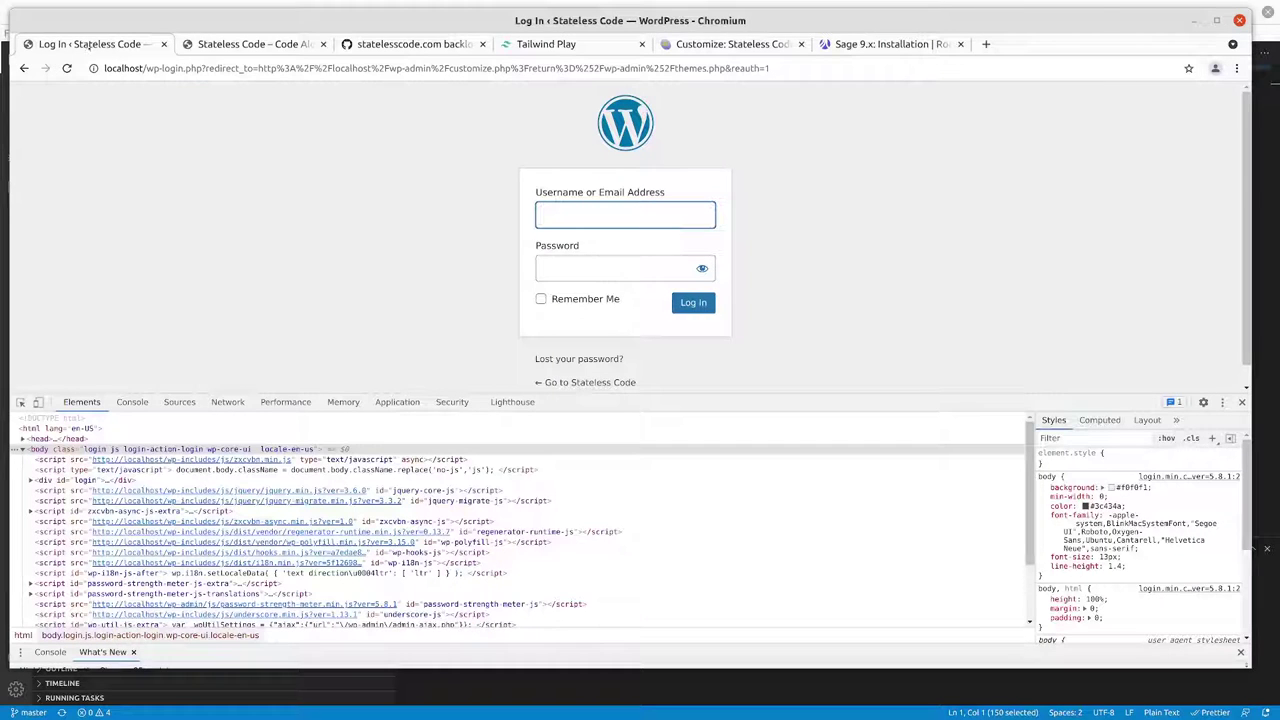
pyautogui.click(250, 44)
pyautogui.scroll(5, 212, 113)
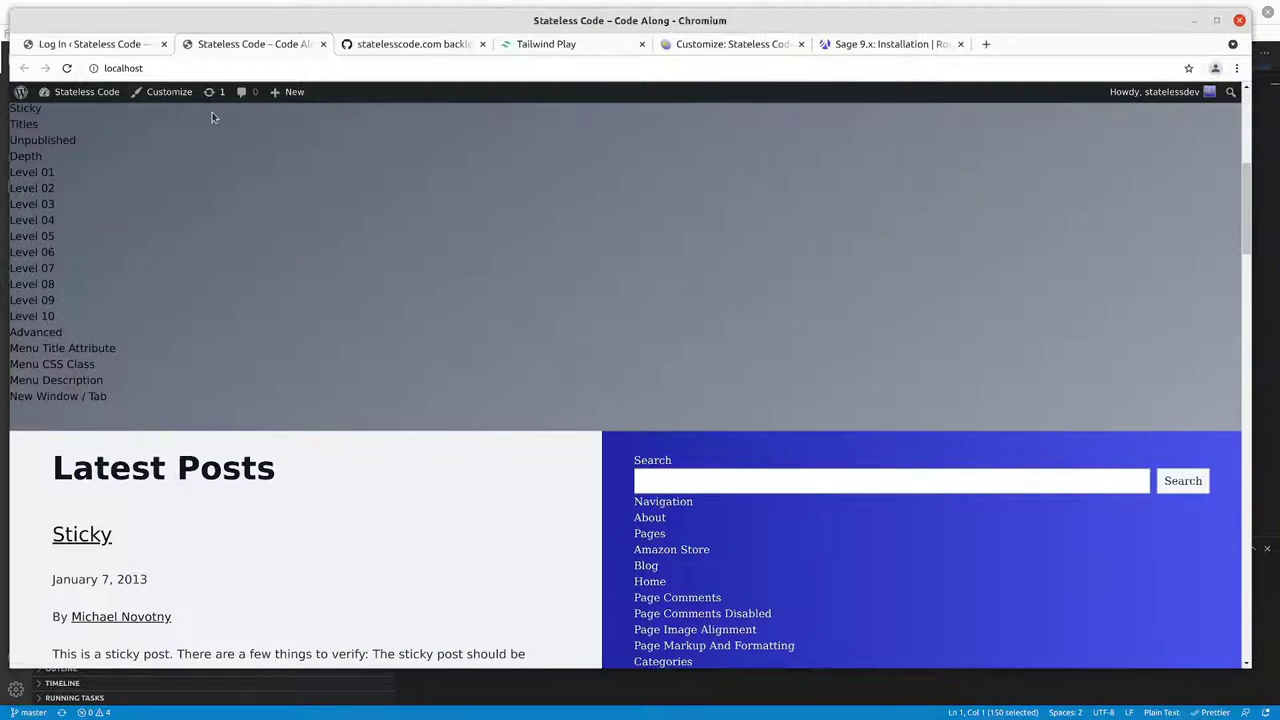
pyautogui.click(75, 91)
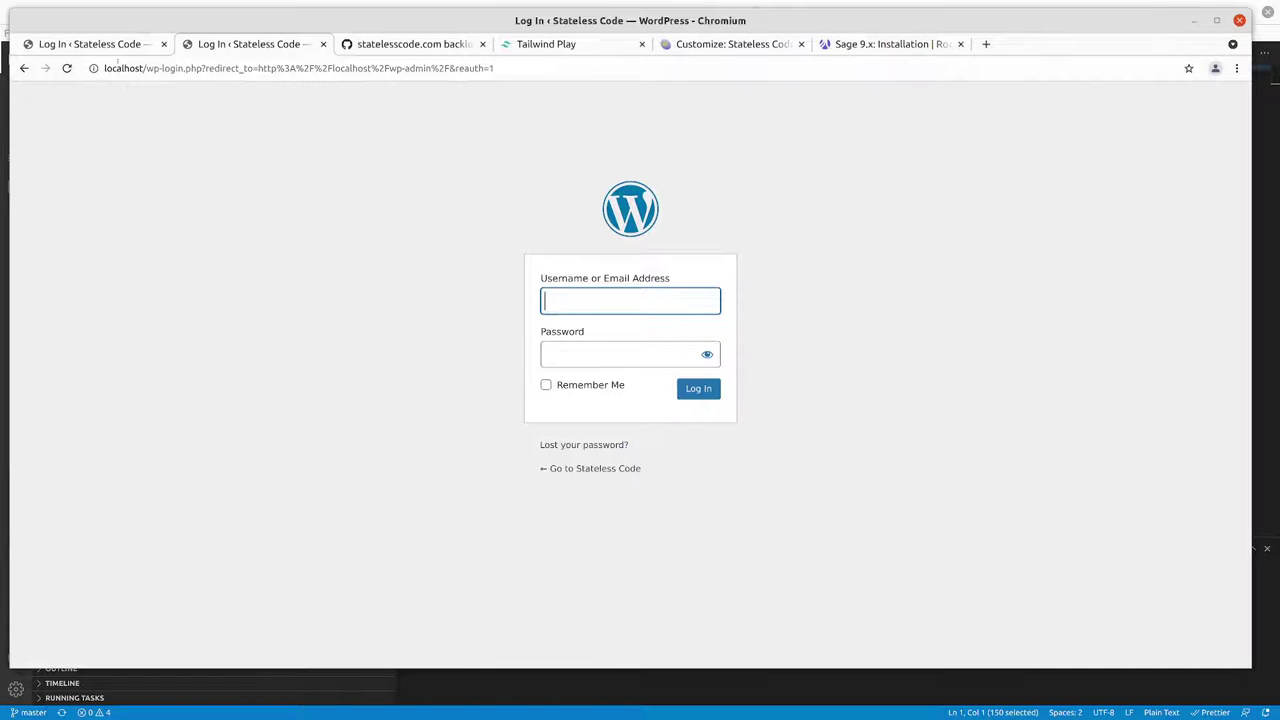
pyautogui.click(95, 44)
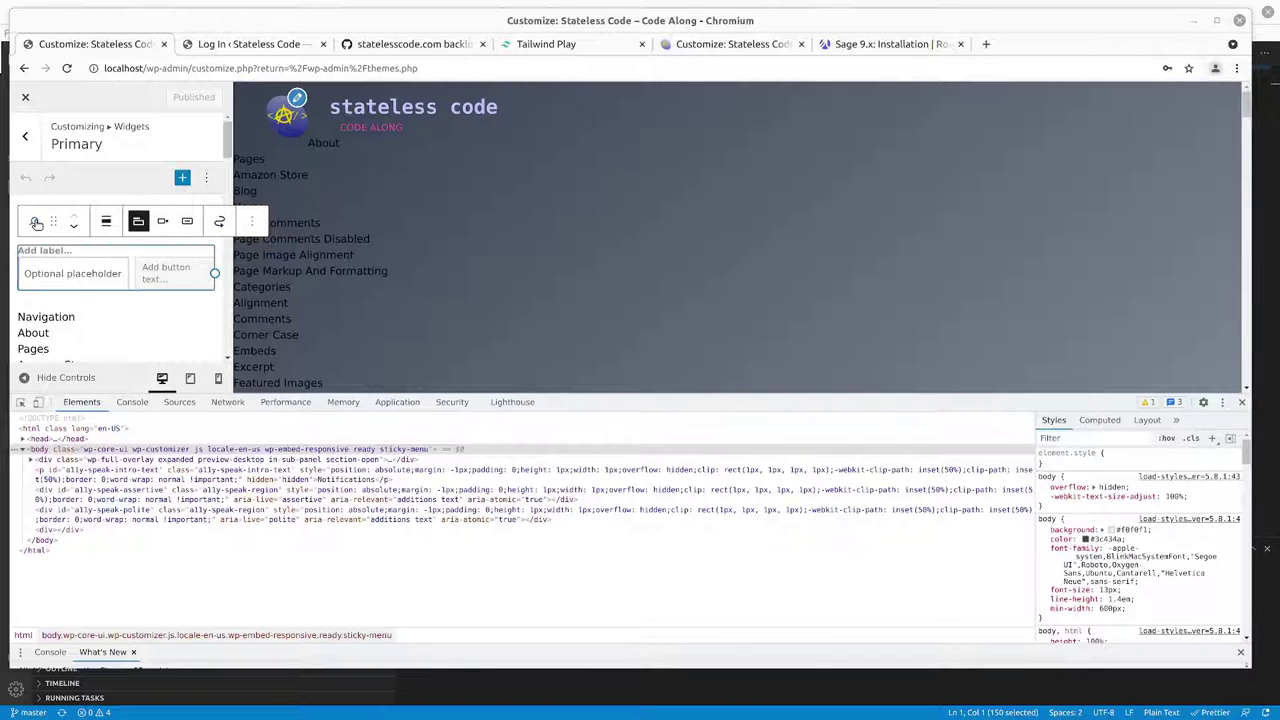
# Step: Add a Search block at the start of the live site's Primary area with the placeholder "Search statelesscode.com"
pyautogui.click(710, 46)
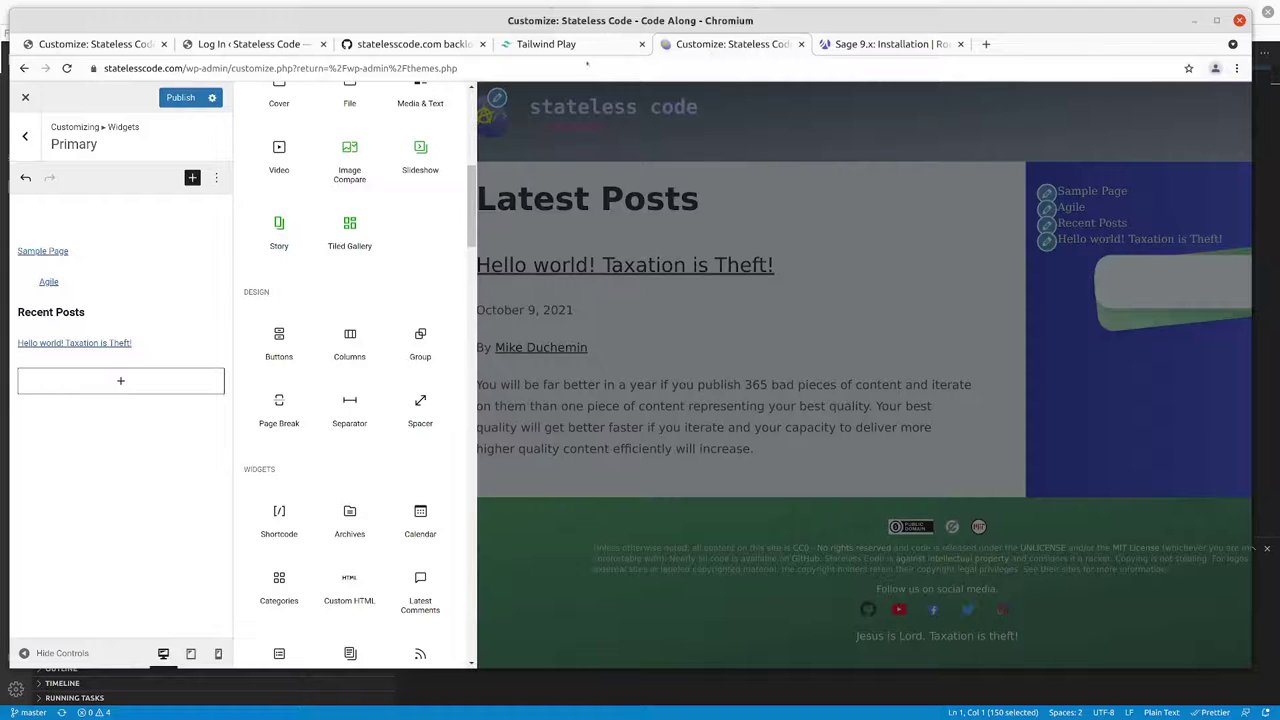
pyautogui.scroll(4, 409, 315)
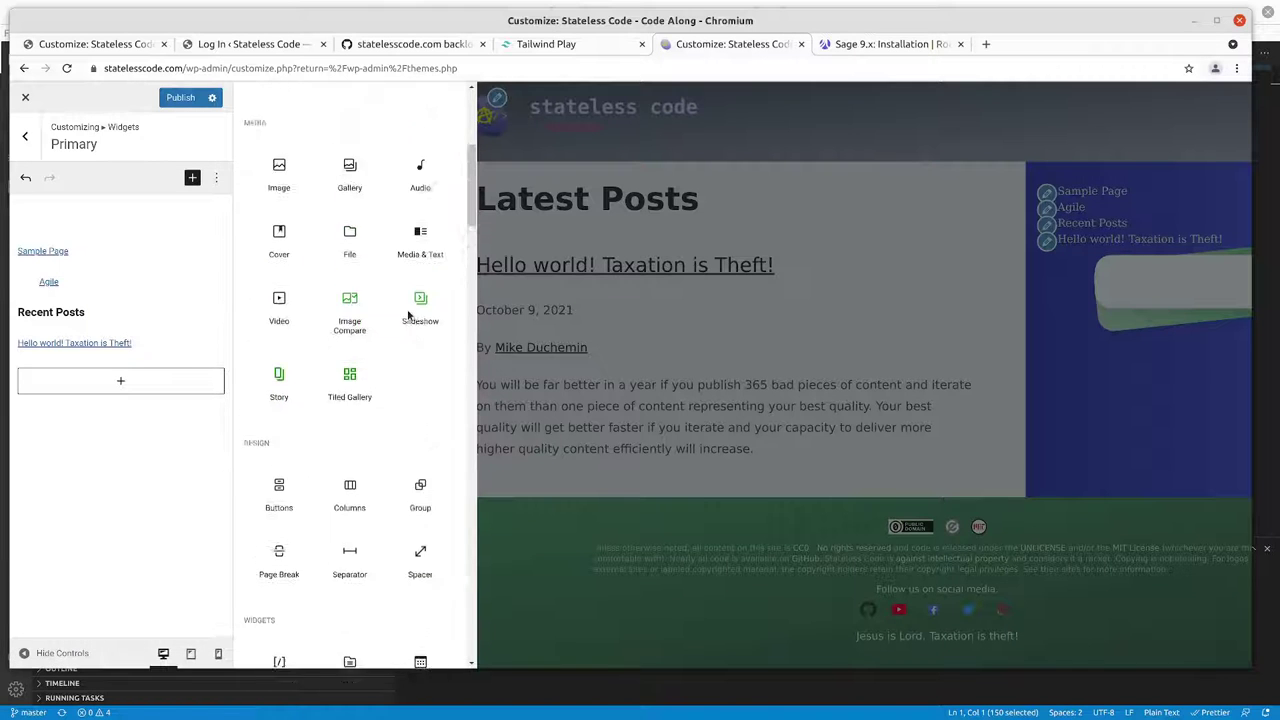
pyautogui.scroll(2, 409, 313)
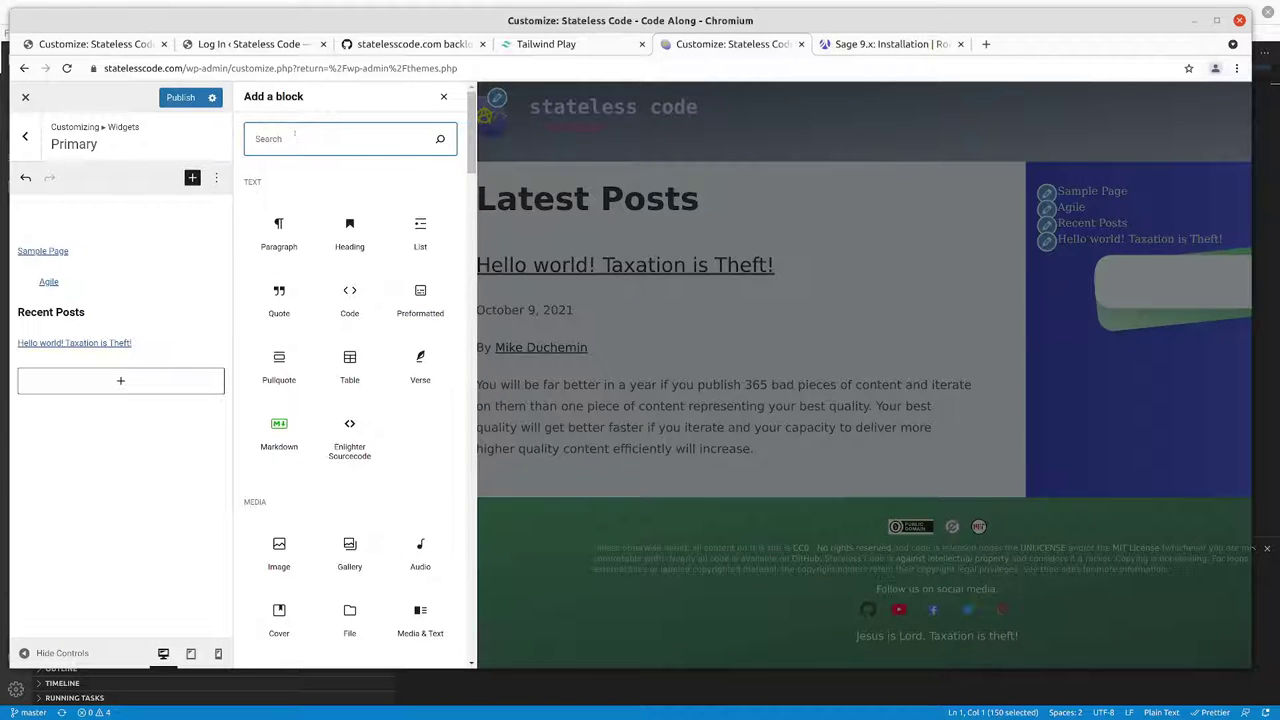
pyautogui.write('sear')
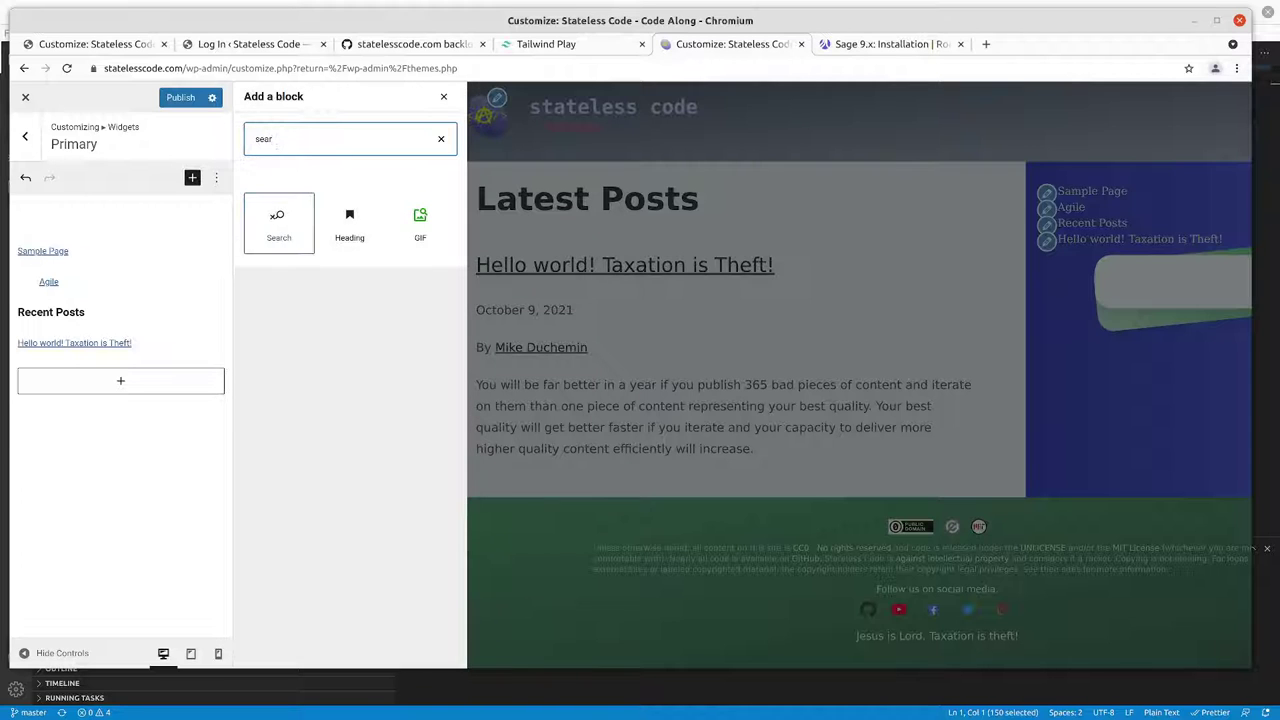
pyautogui.moveTo(279, 222); pyautogui.dragTo(68, 250)
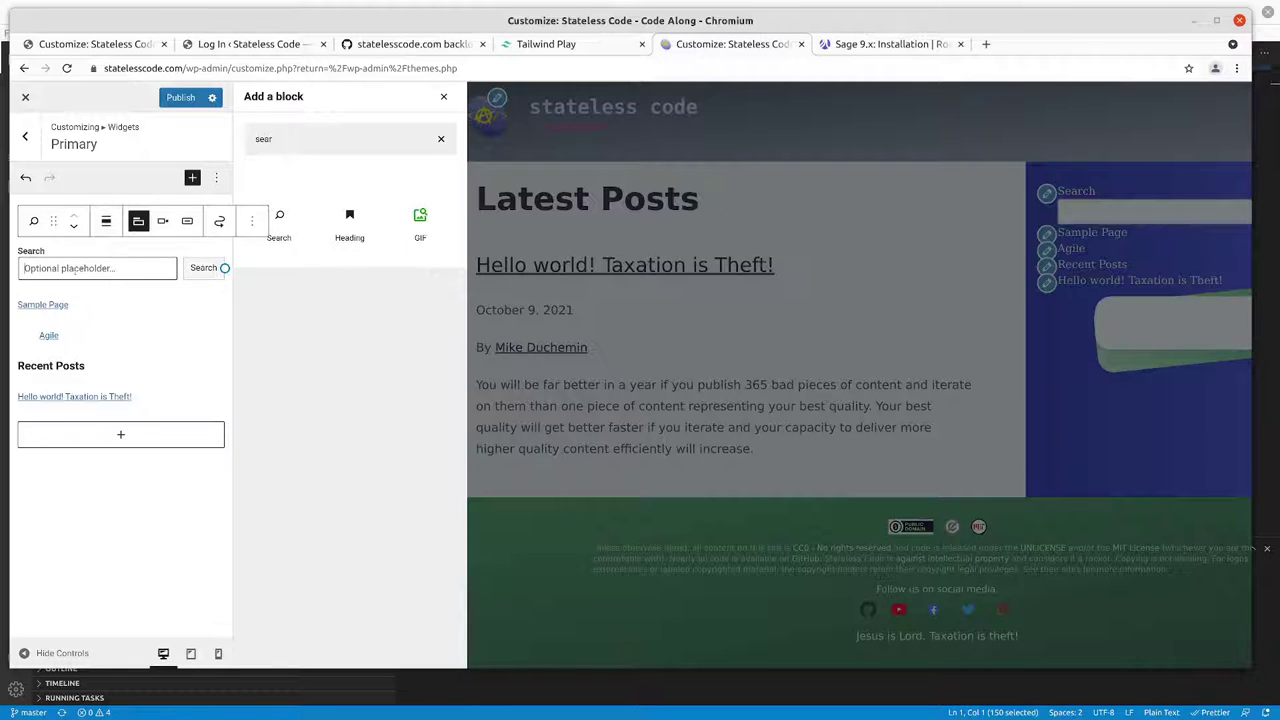
pyautogui.click(76, 269)
pyautogui.write('Search statelesscode.com')
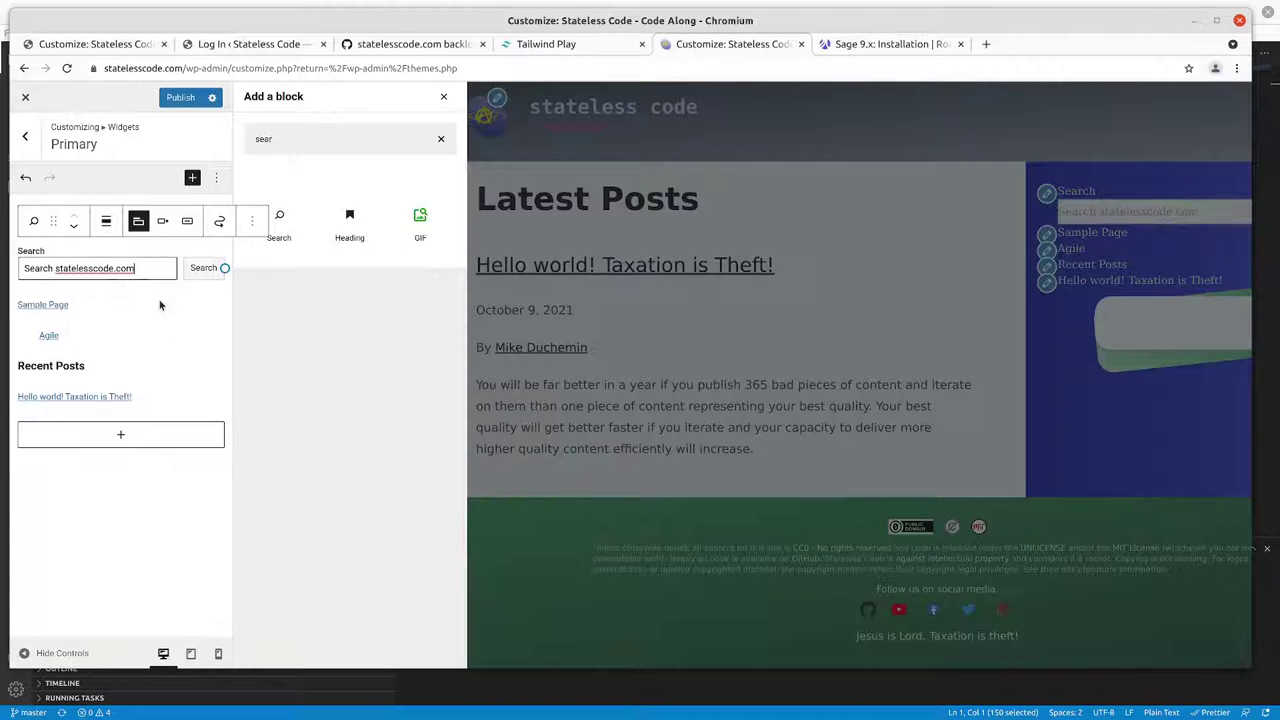
# Step: Examine the local site's sidebar preview from Search through Recent Posts and Recent Comments to Archives and Categories
pyautogui.click(80, 46)
pyautogui.scroll(-6, 652, 193)
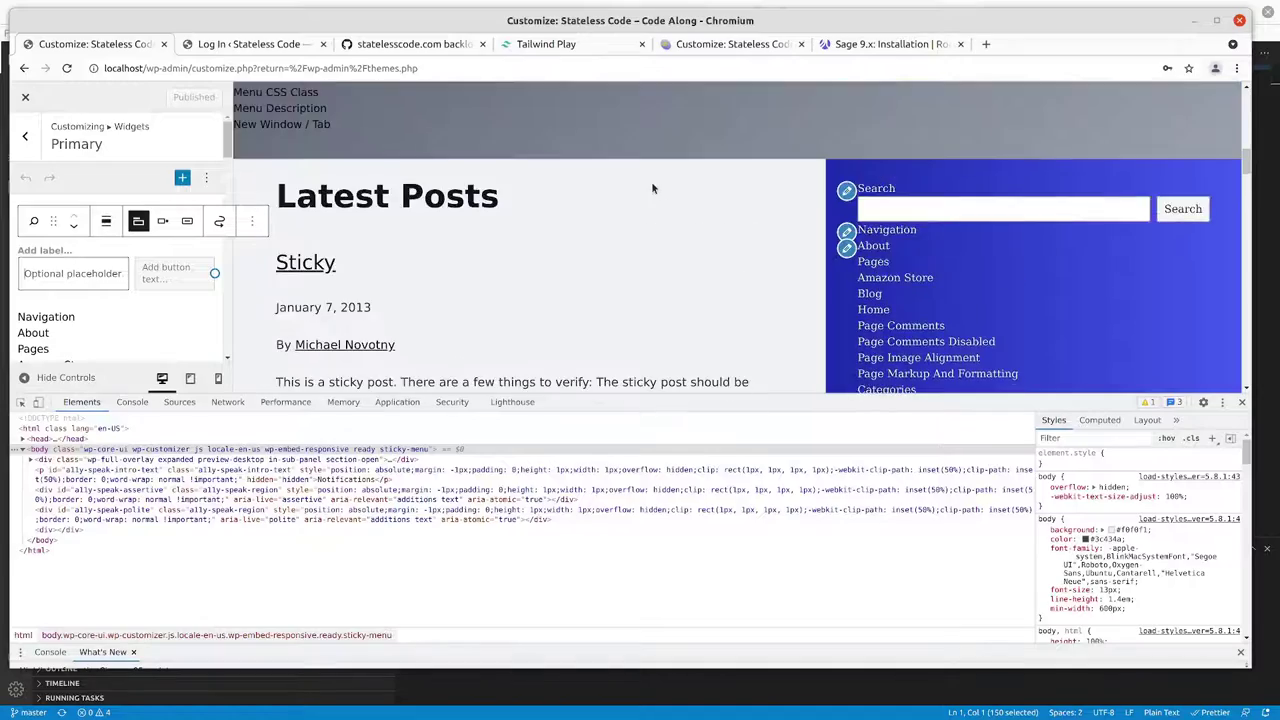
pyautogui.scroll(-15, 660, 186)
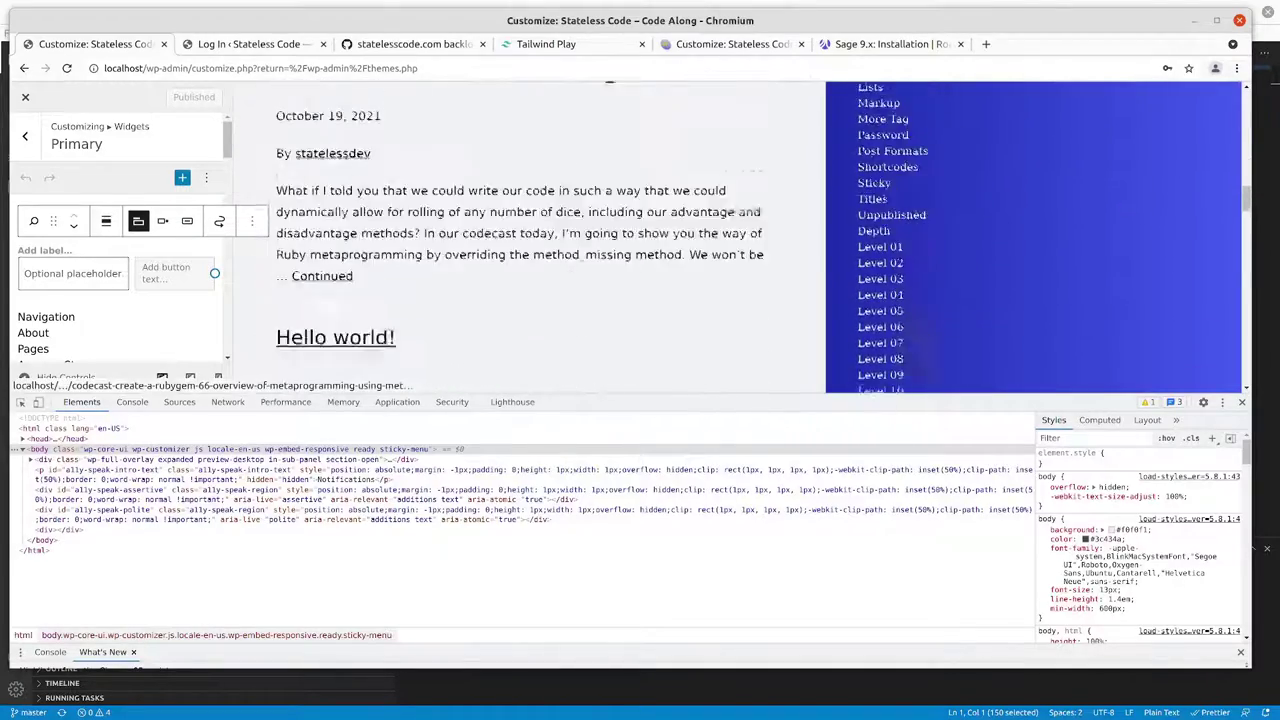
pyautogui.scroll(-5, 662, 186)
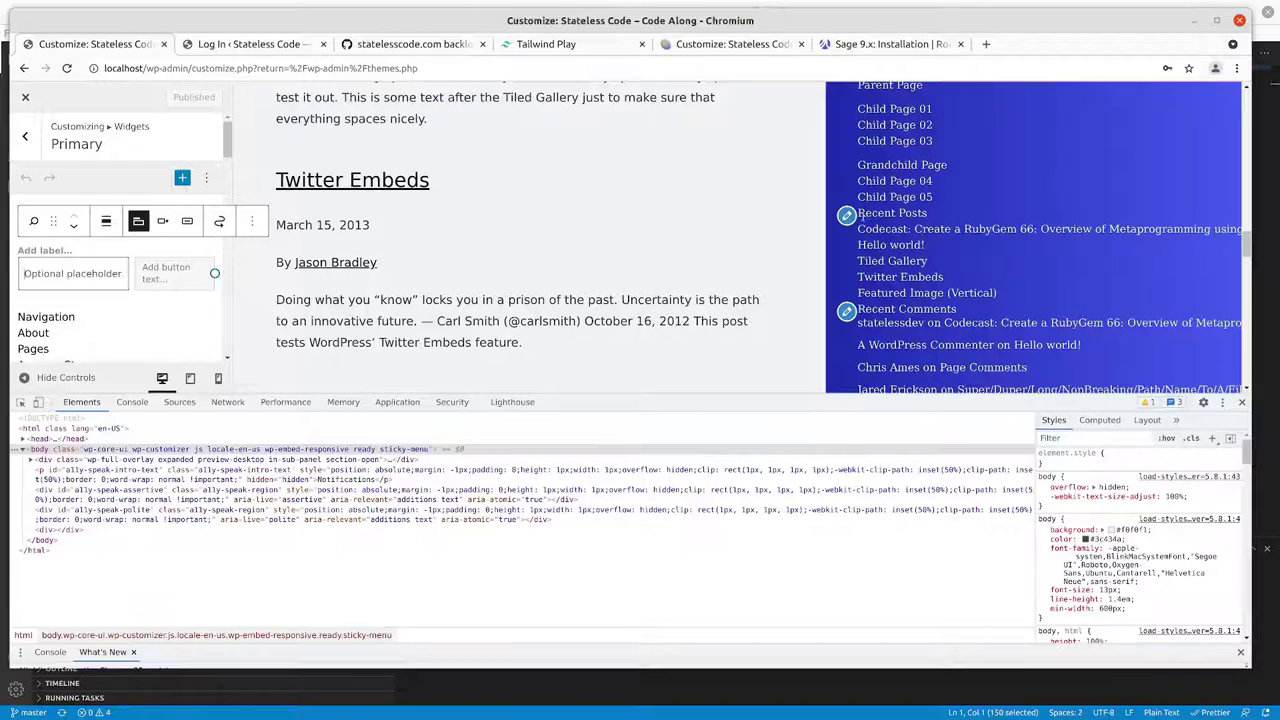
pyautogui.scroll(-5, 862, 220)
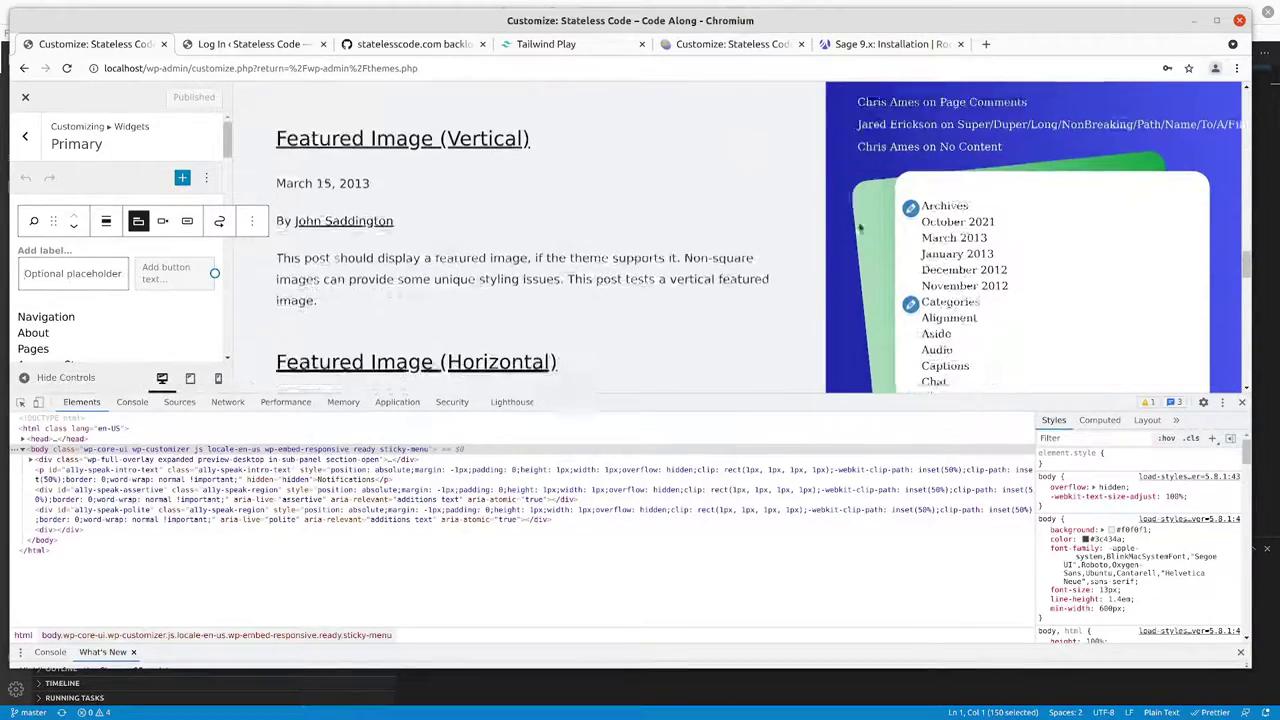
pyautogui.scroll(-5, 905, 240)
pyautogui.scroll(3, 910, 242)
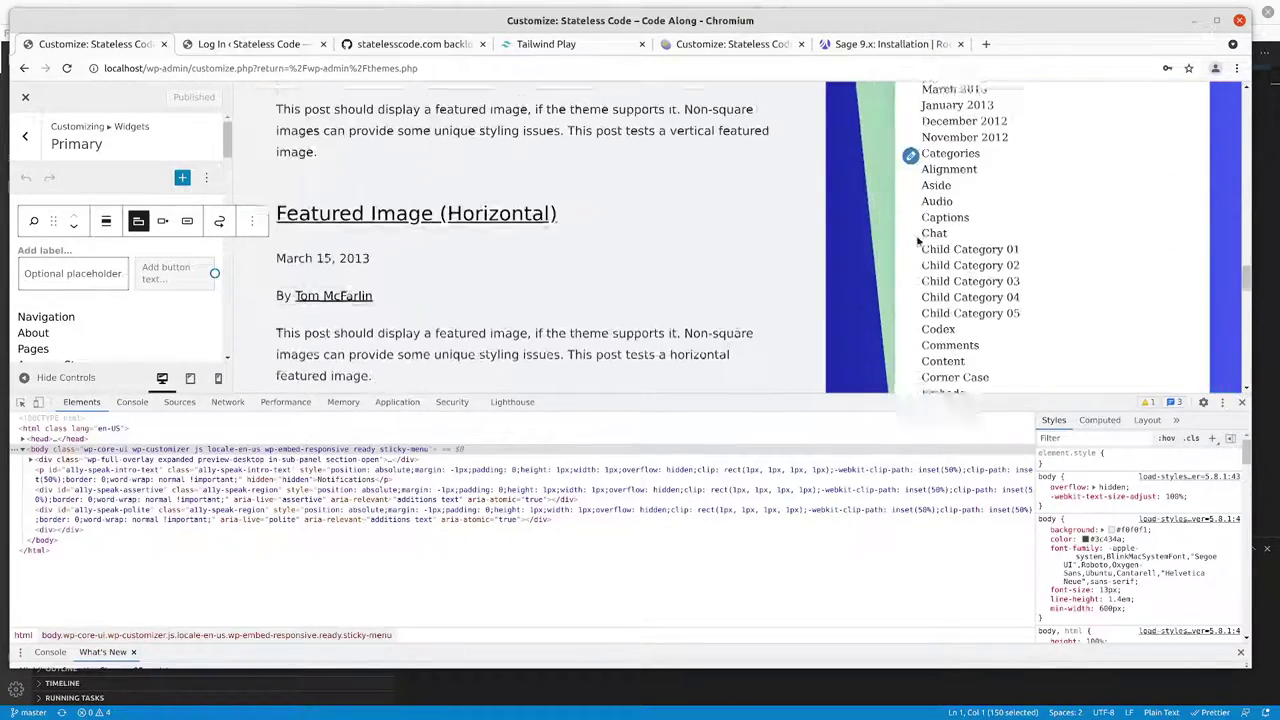
pyautogui.scroll(3, 917, 240)
pyautogui.scroll(-2, 914, 235)
pyautogui.scroll(2, 914, 236)
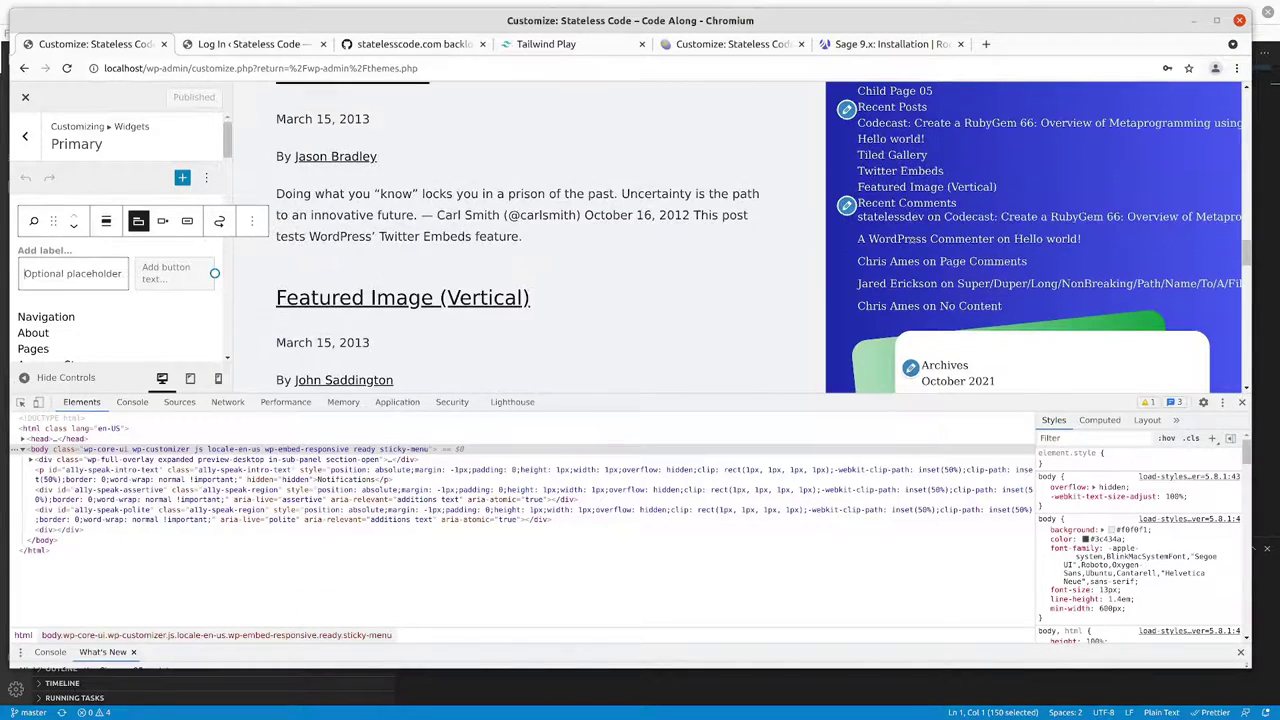
pyautogui.scroll(1, 914, 240)
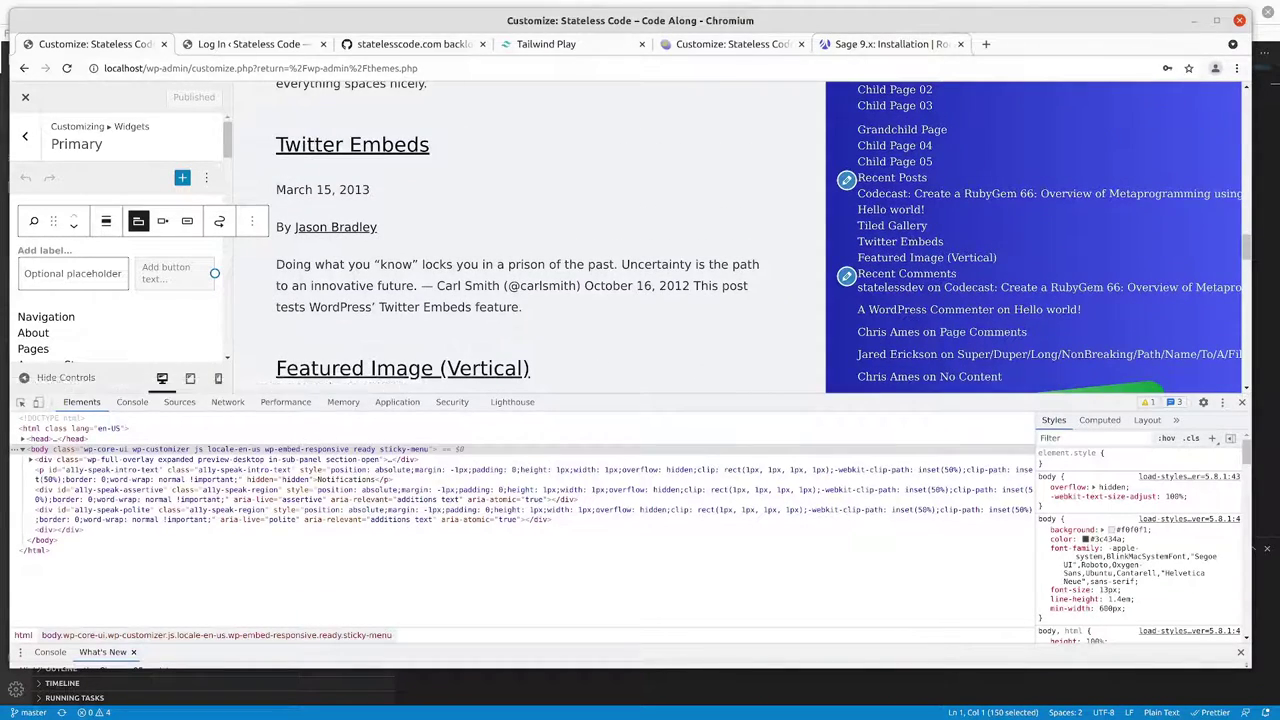
# Step: Add an Archives block to the live site's Footer widget area
pyautogui.click(735, 44)
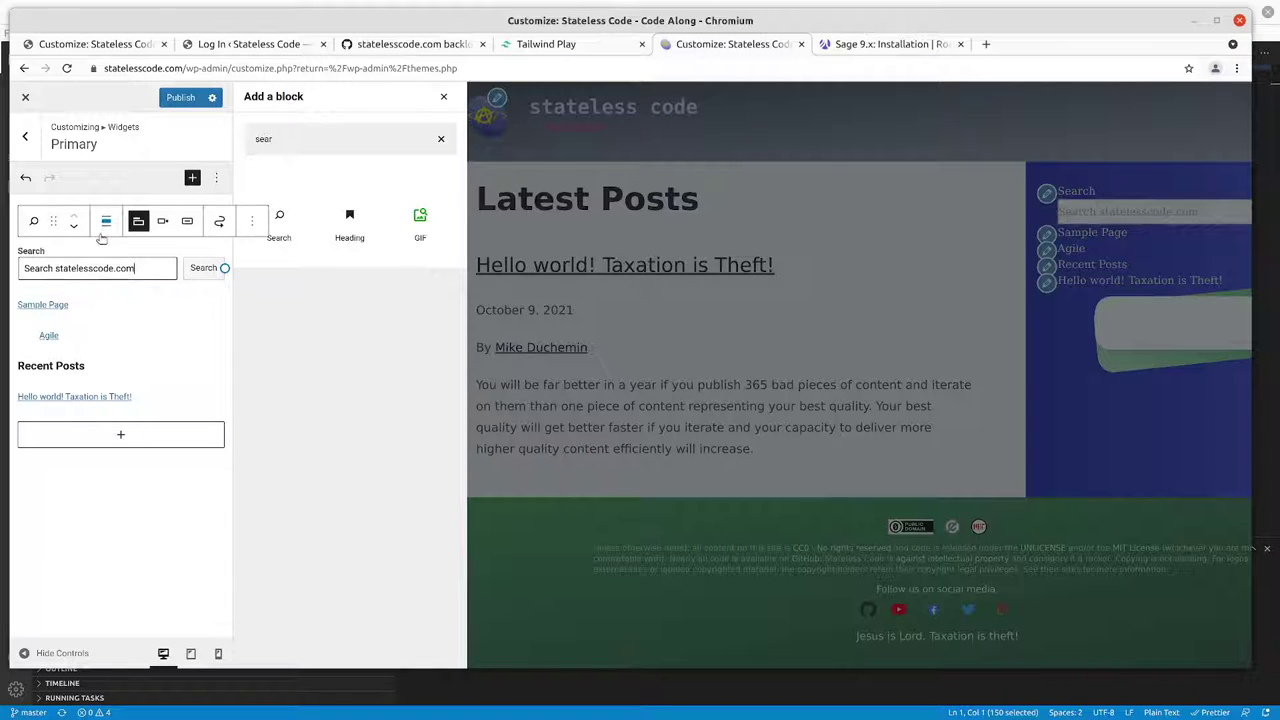
pyautogui.click(27, 145)
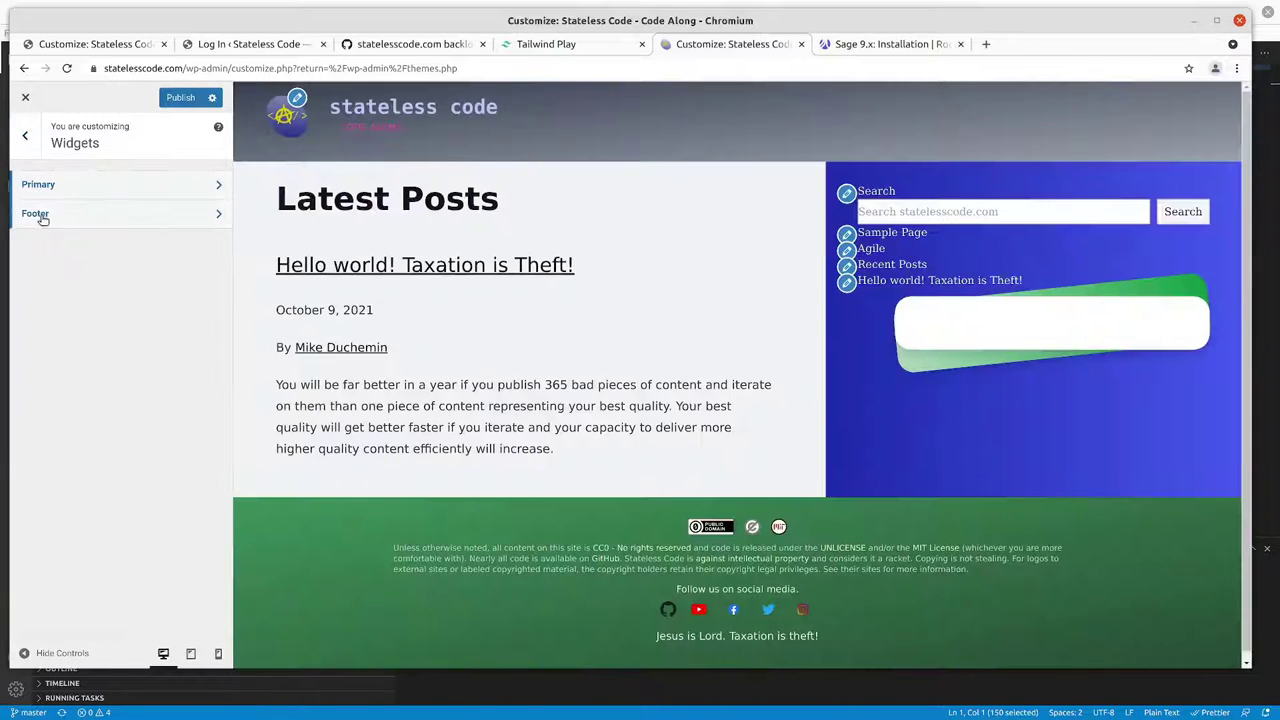
pyautogui.click(40, 213)
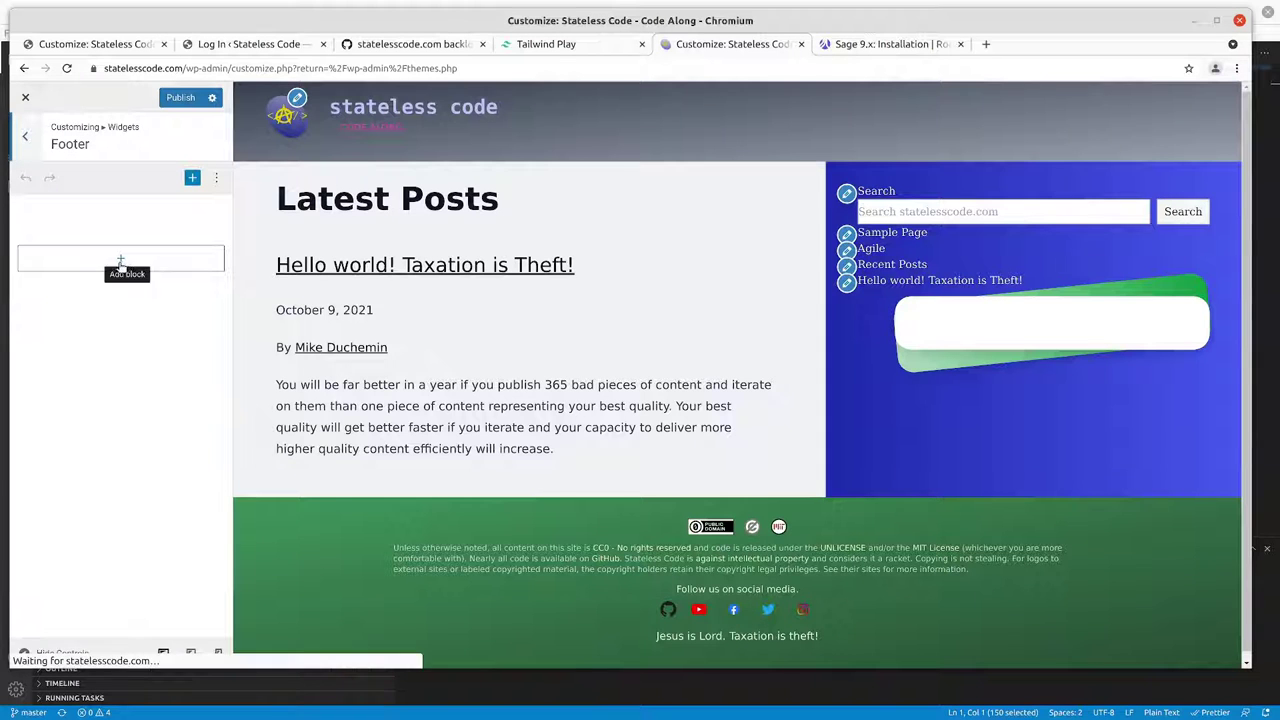
pyautogui.click(120, 262)
pyautogui.click(237, 493)
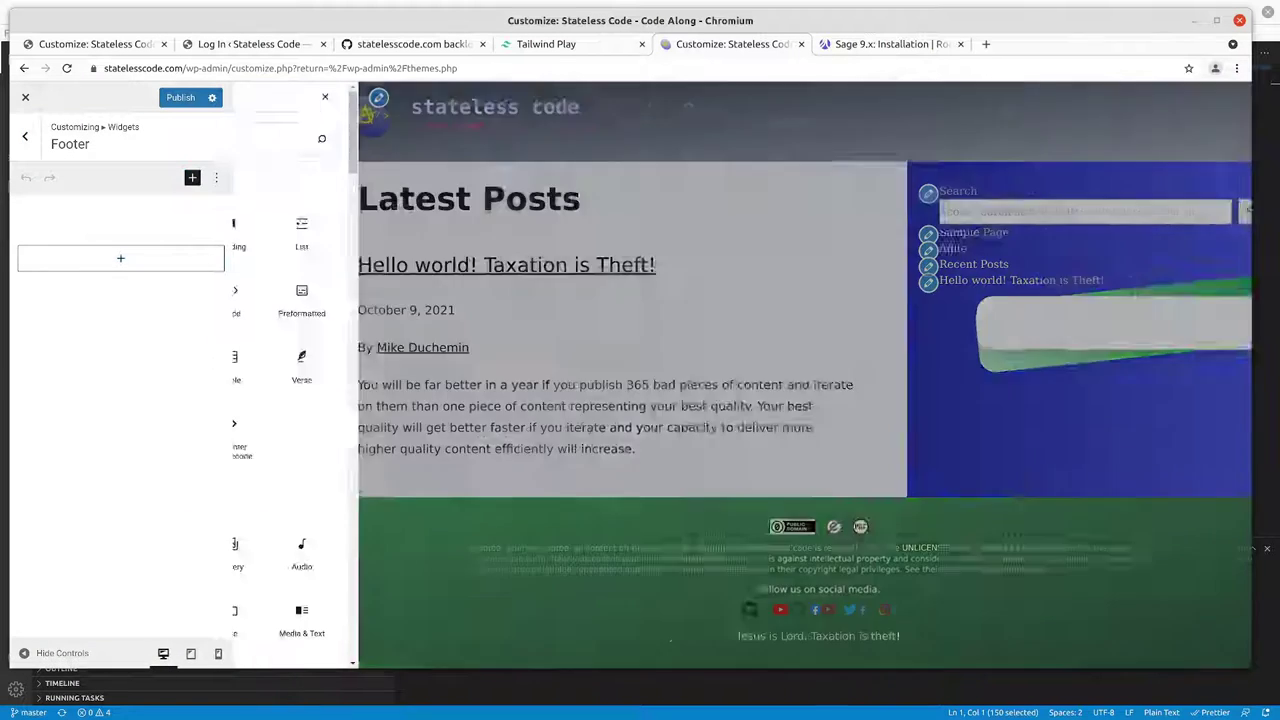
pyautogui.scroll(-6, 352, 378)
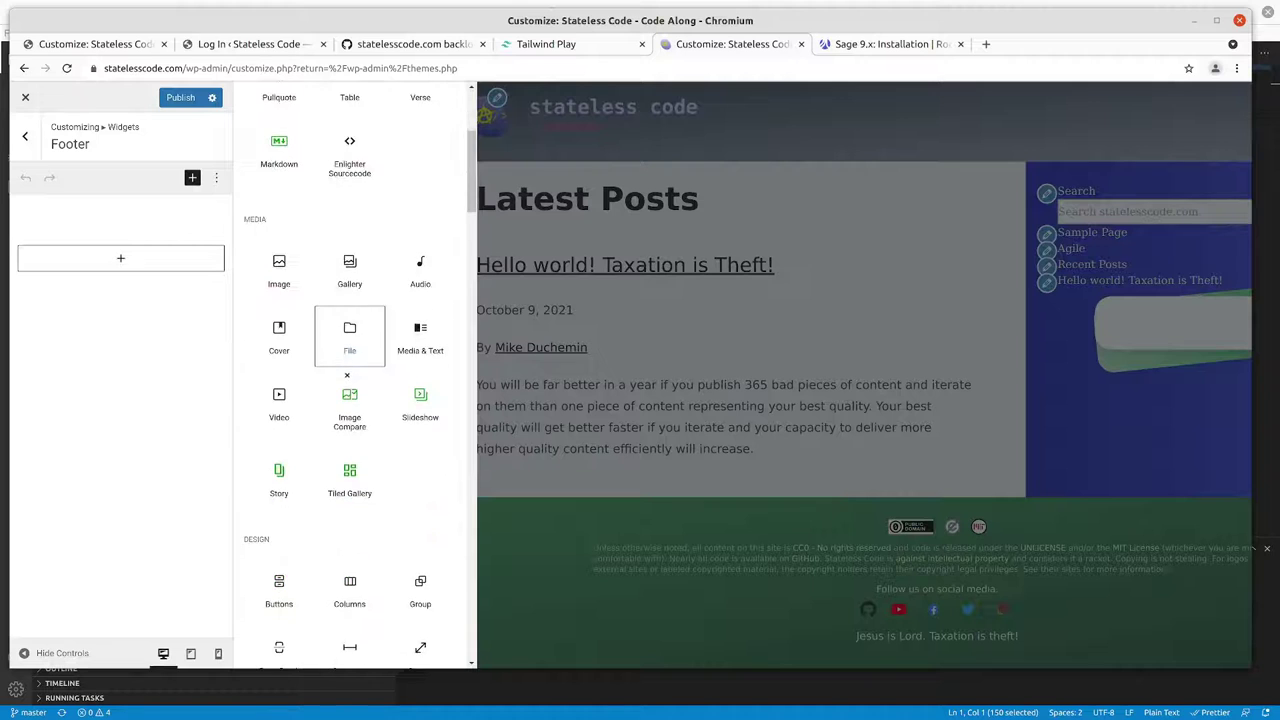
pyautogui.scroll(-5, 350, 375)
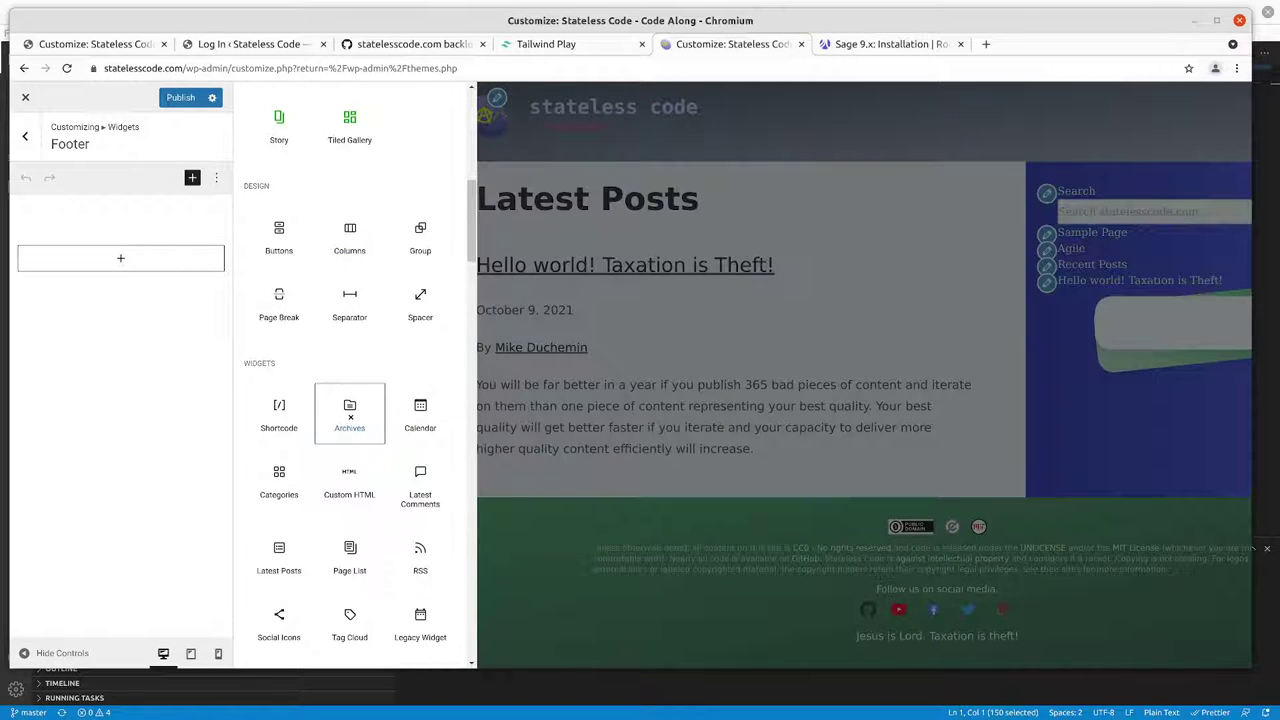
pyautogui.moveTo(350, 413); pyautogui.dragTo(90, 265)
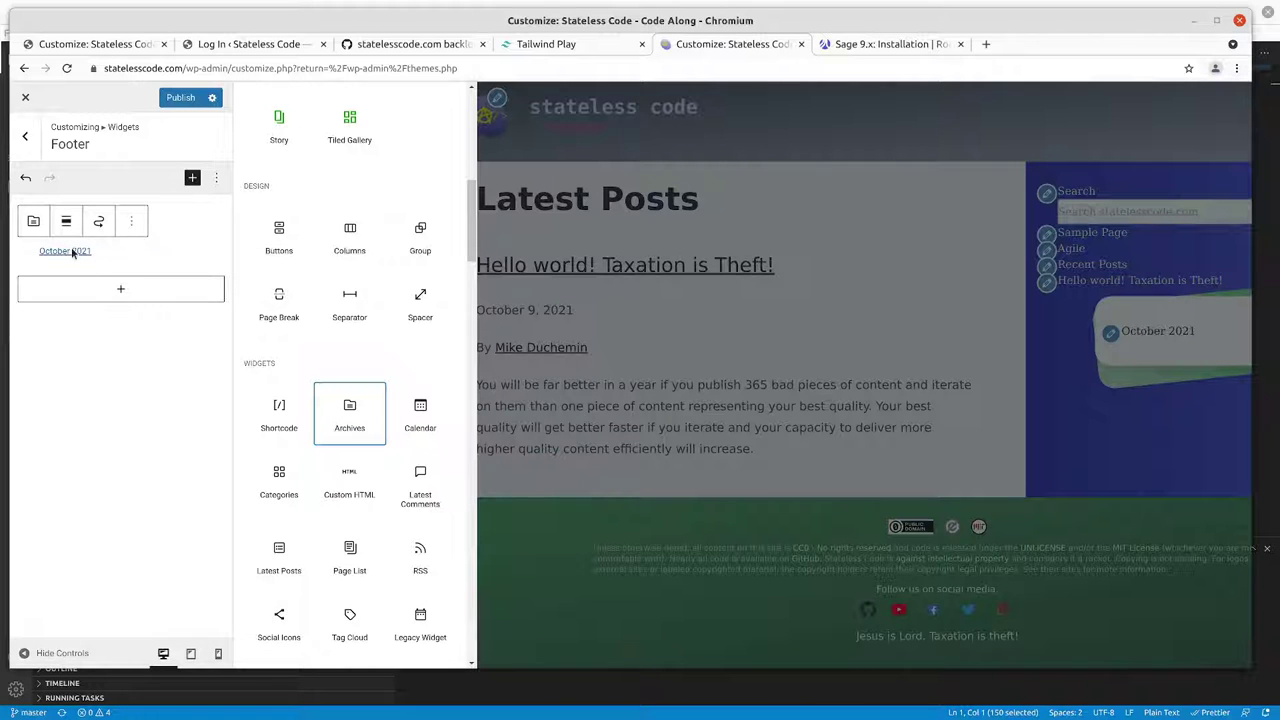
pyautogui.click(130, 226)
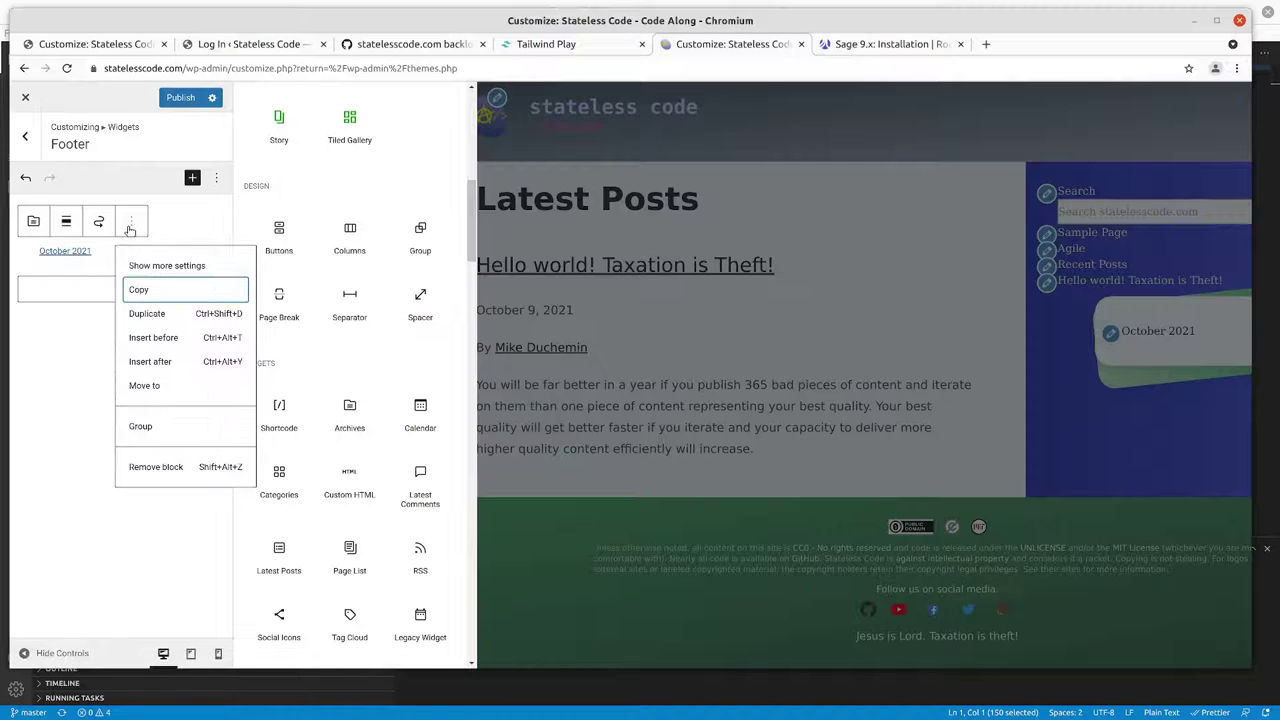
pyautogui.click(130, 226)
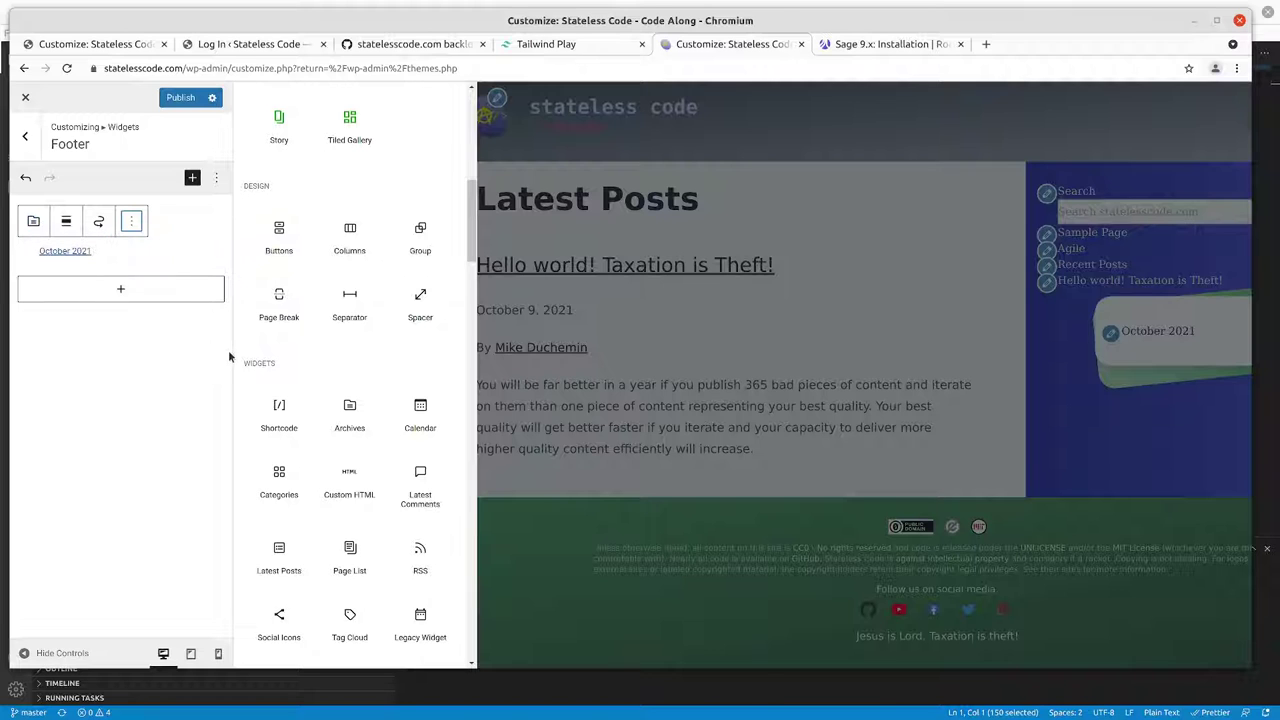
# Step: Add a Social Icons block below the Archives block in the live site's Footer widget area
pyautogui.scroll(-1, 330, 340)
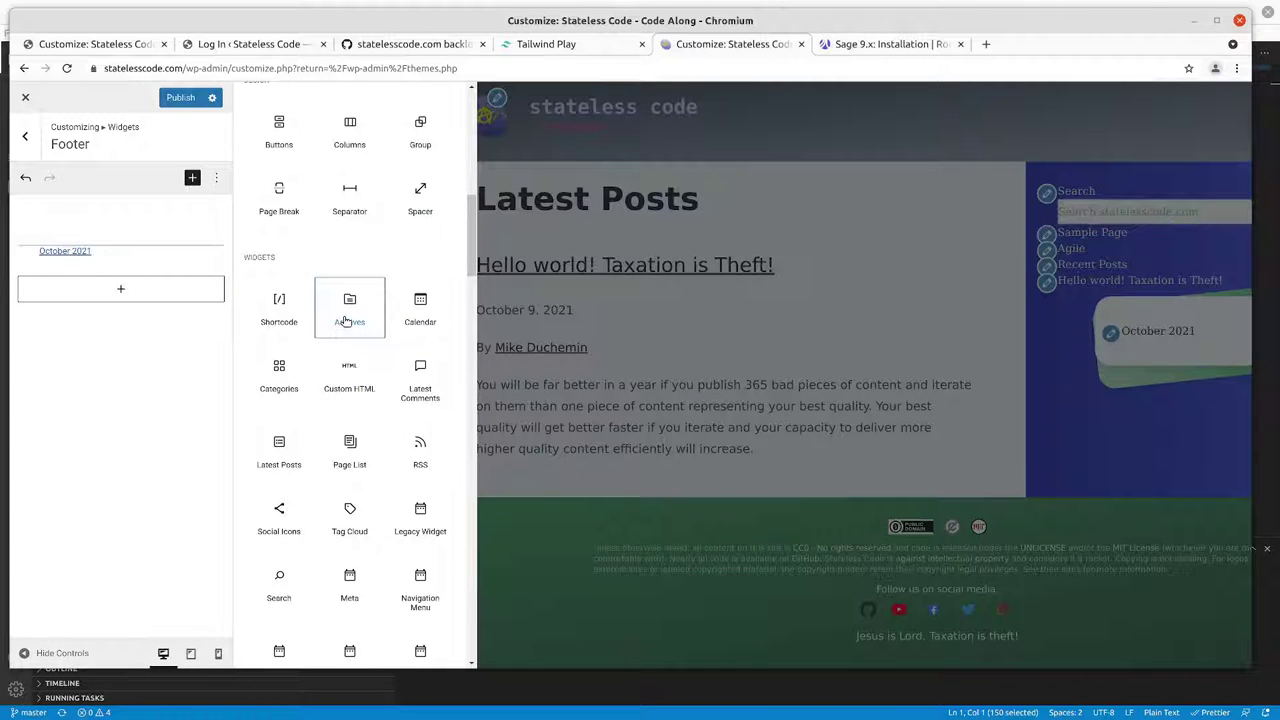
pyautogui.scroll(-1, 340, 322)
pyautogui.scroll(-1, 340, 322)
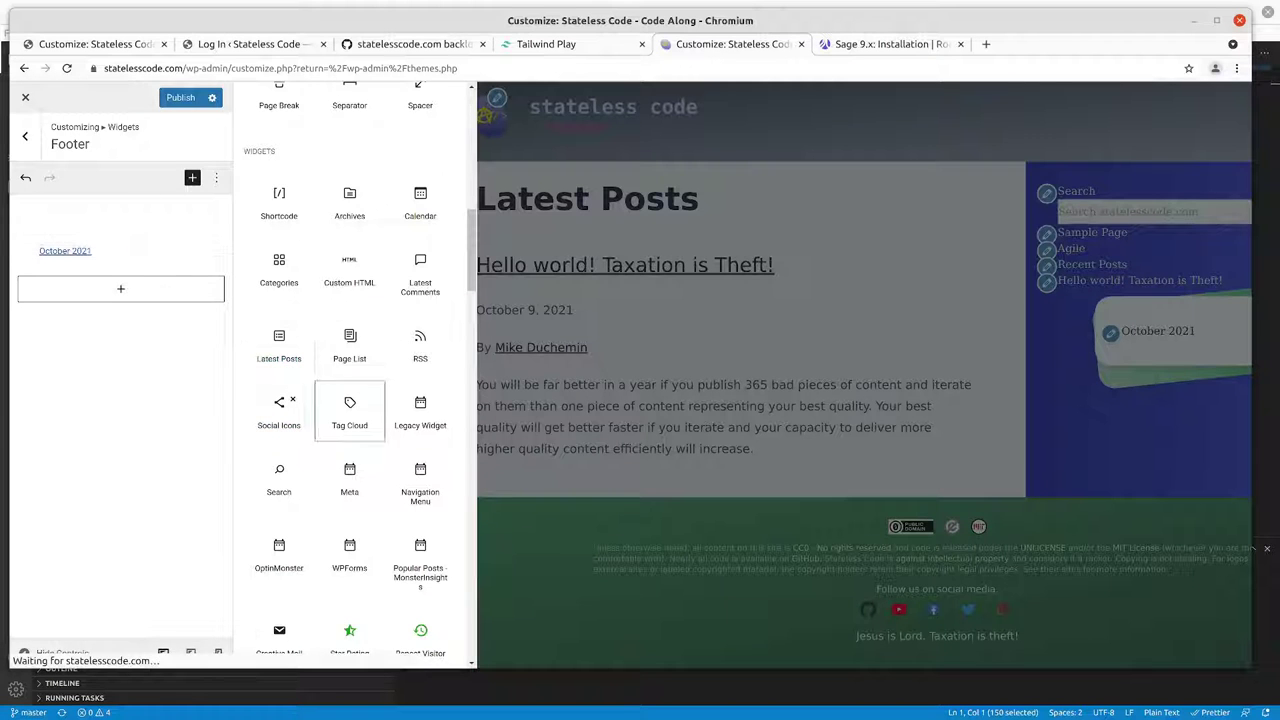
pyautogui.scroll(-1, 340, 400)
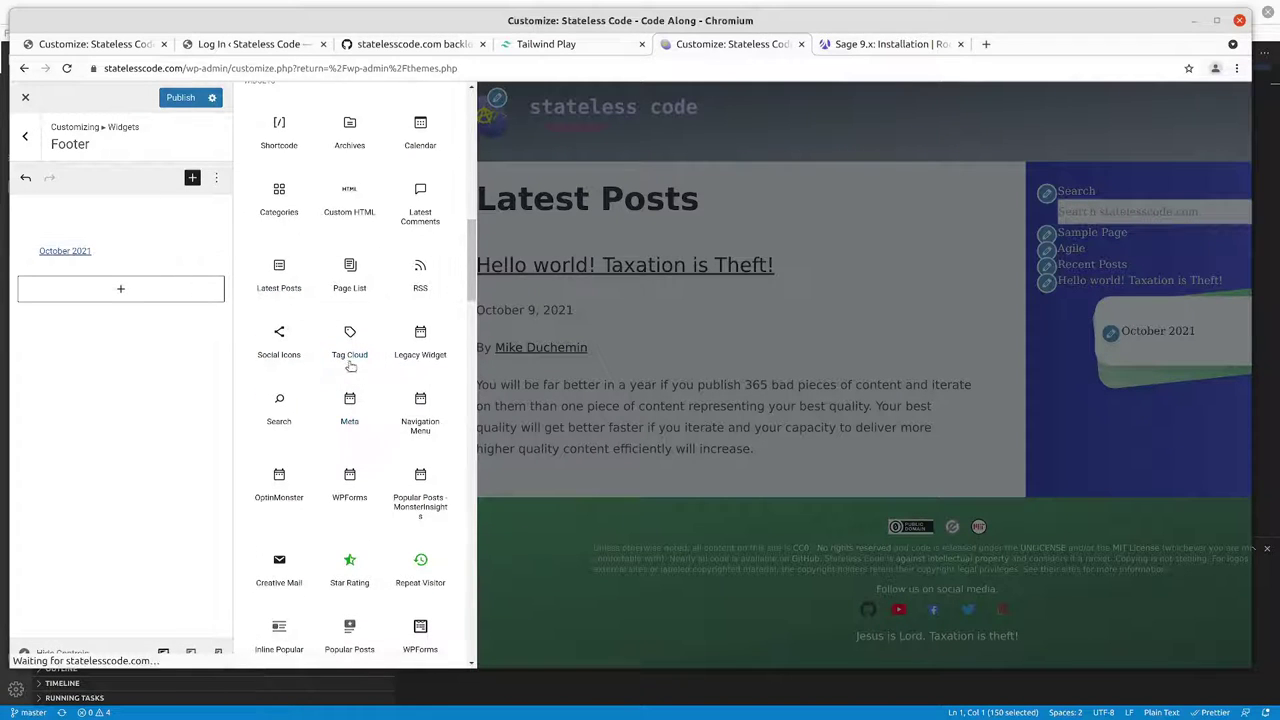
pyautogui.scroll(-1, 349, 405)
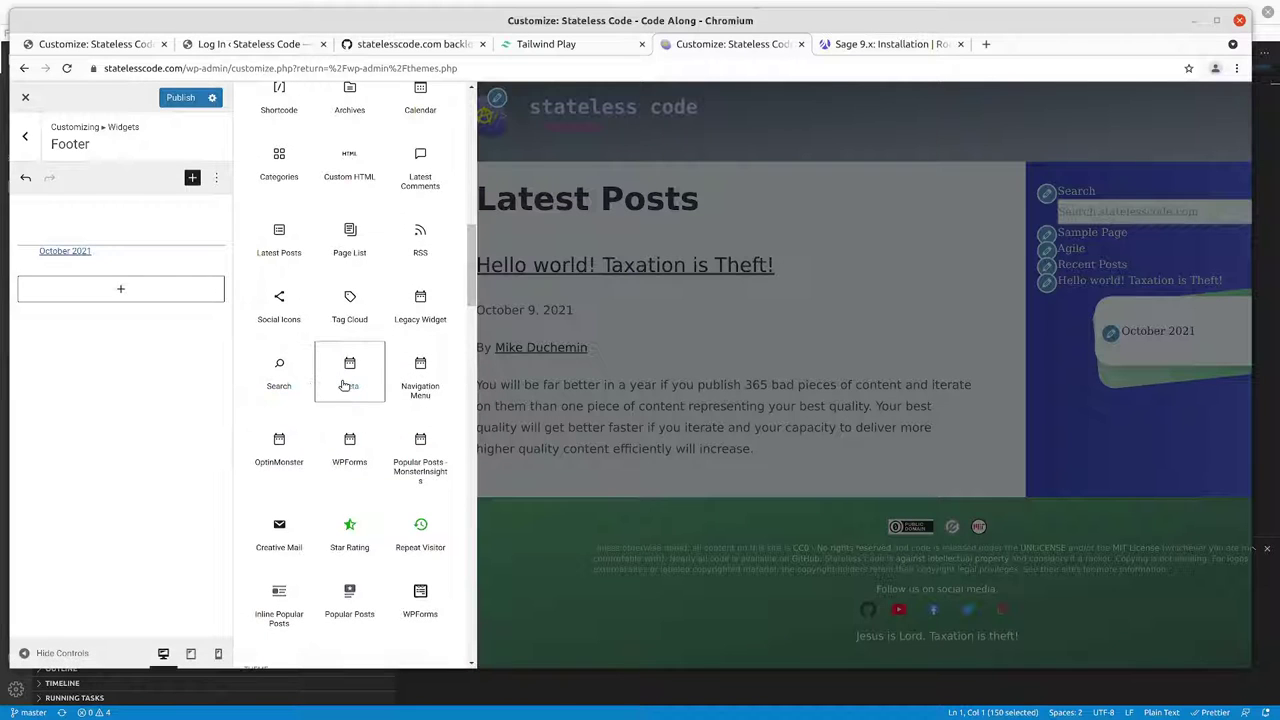
pyautogui.scroll(-1, 300, 382)
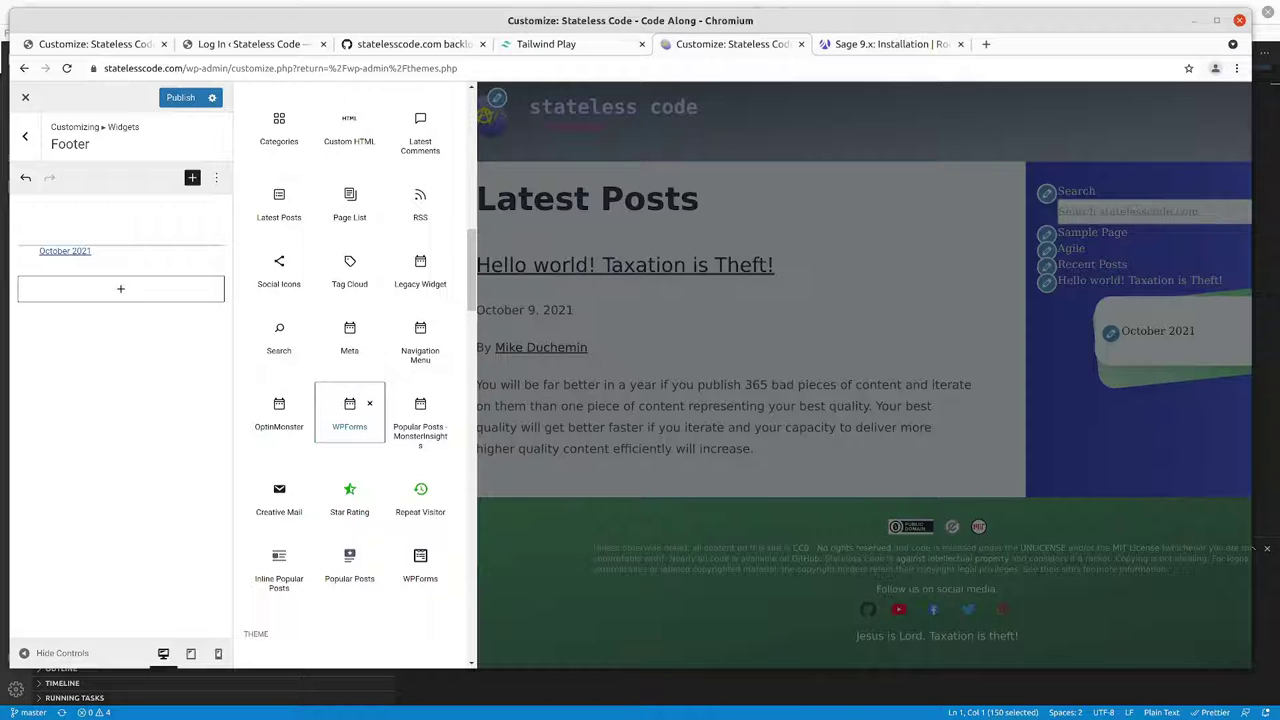
pyautogui.scroll(-2, 350, 405)
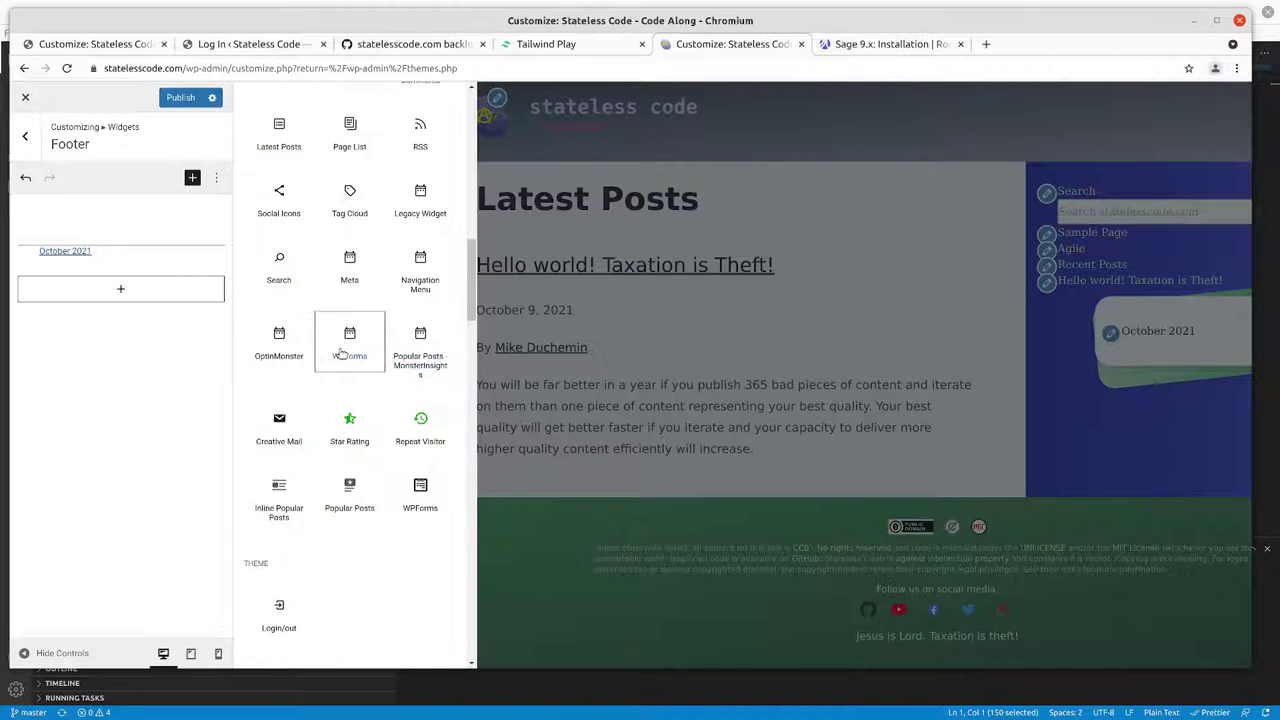
pyautogui.scroll(4, 342, 354)
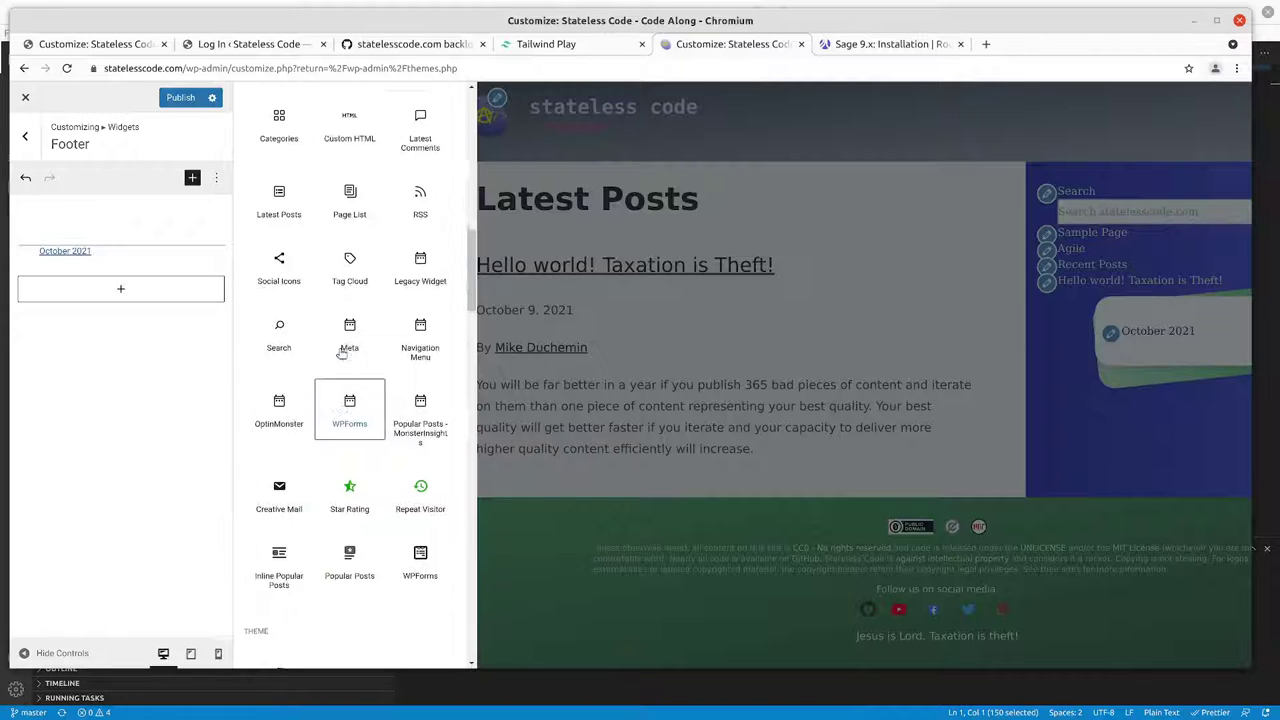
pyautogui.moveTo(279, 334); pyautogui.dragTo(99, 296)
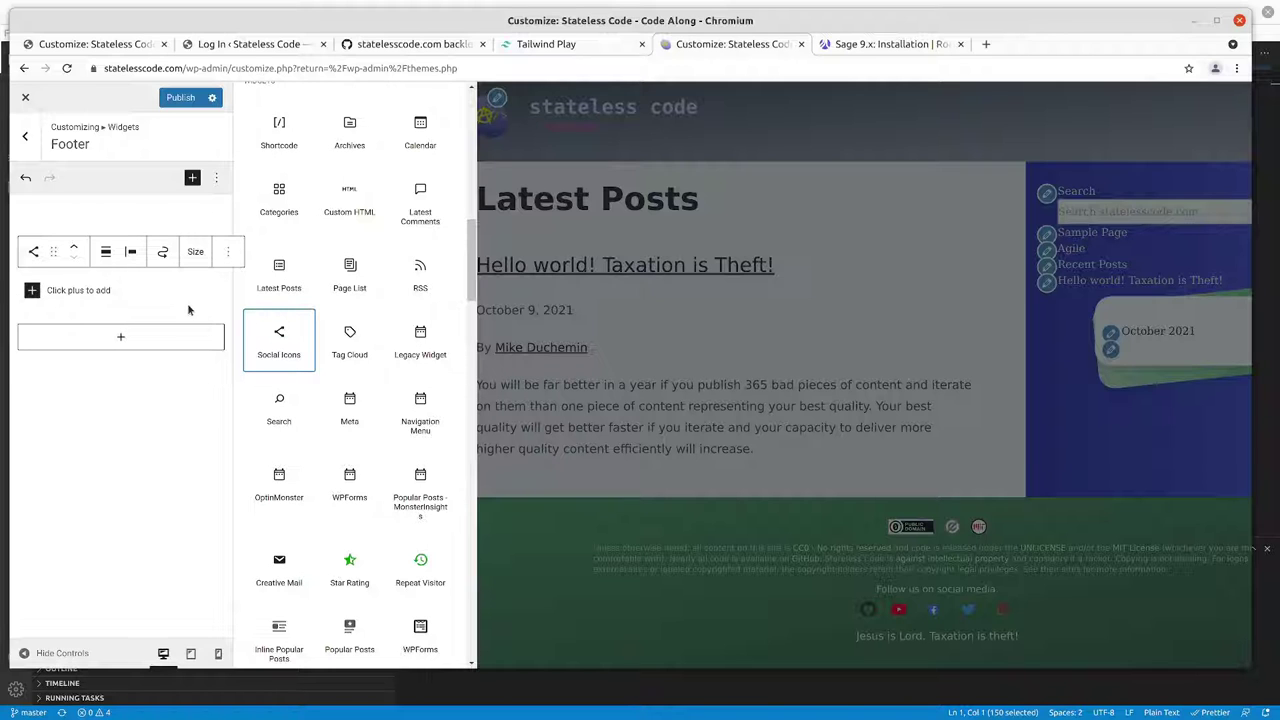
# Step: Fill the footer's Social Icons block with linked GitHub, YouTube, Facebook, Twitter and Instagram icons
pyautogui.scroll(-4, 352, 345)
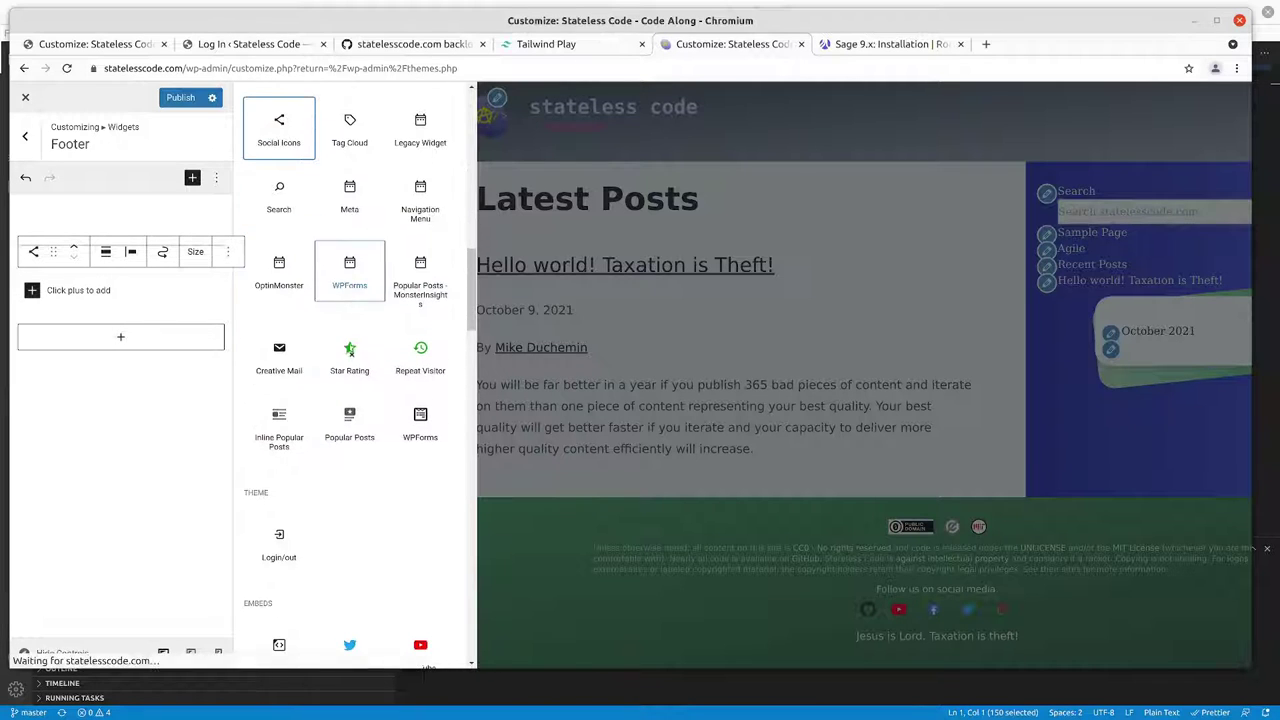
pyautogui.scroll(-1, 306, 357)
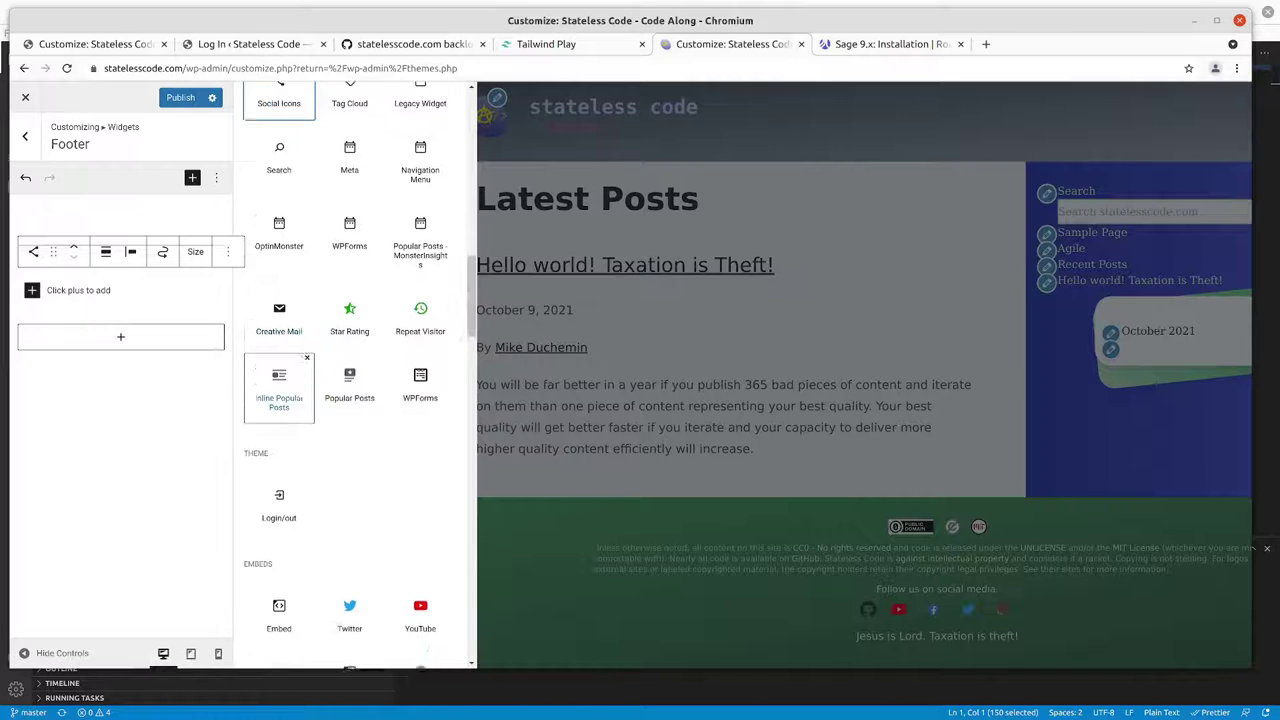
pyautogui.scroll(1, 306, 357)
pyautogui.click(32, 291)
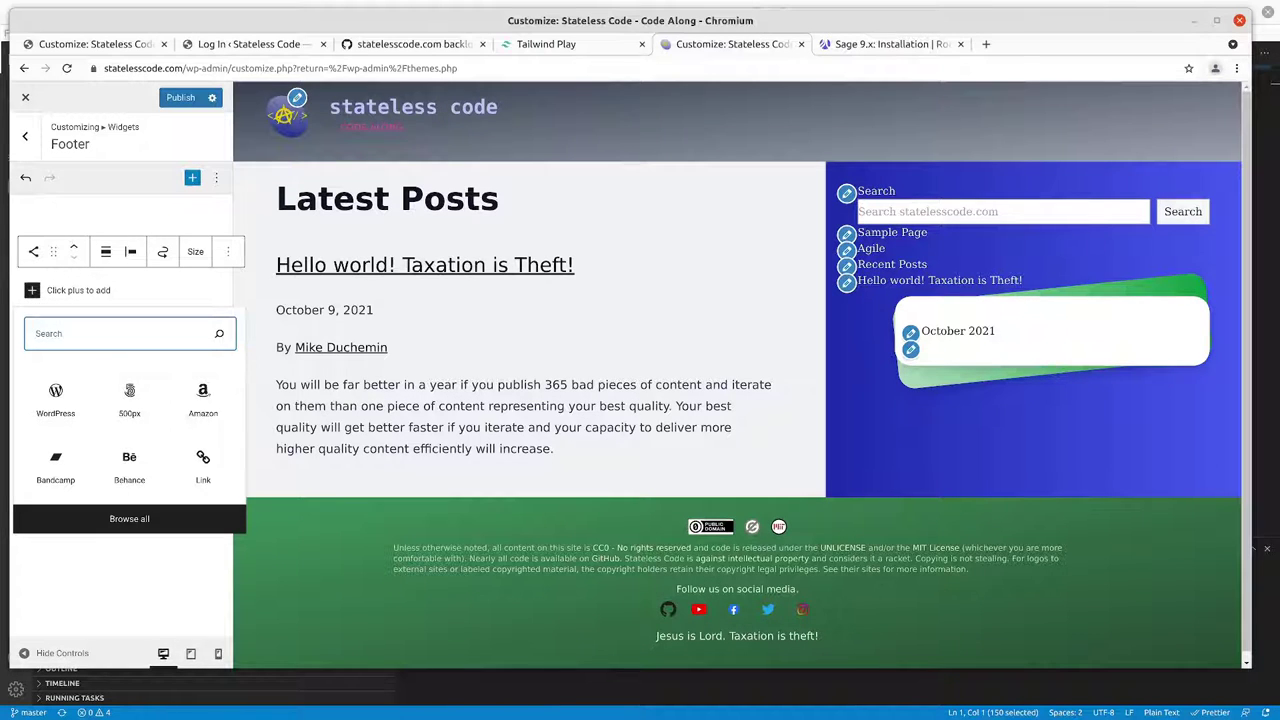
pyautogui.press('Escape')
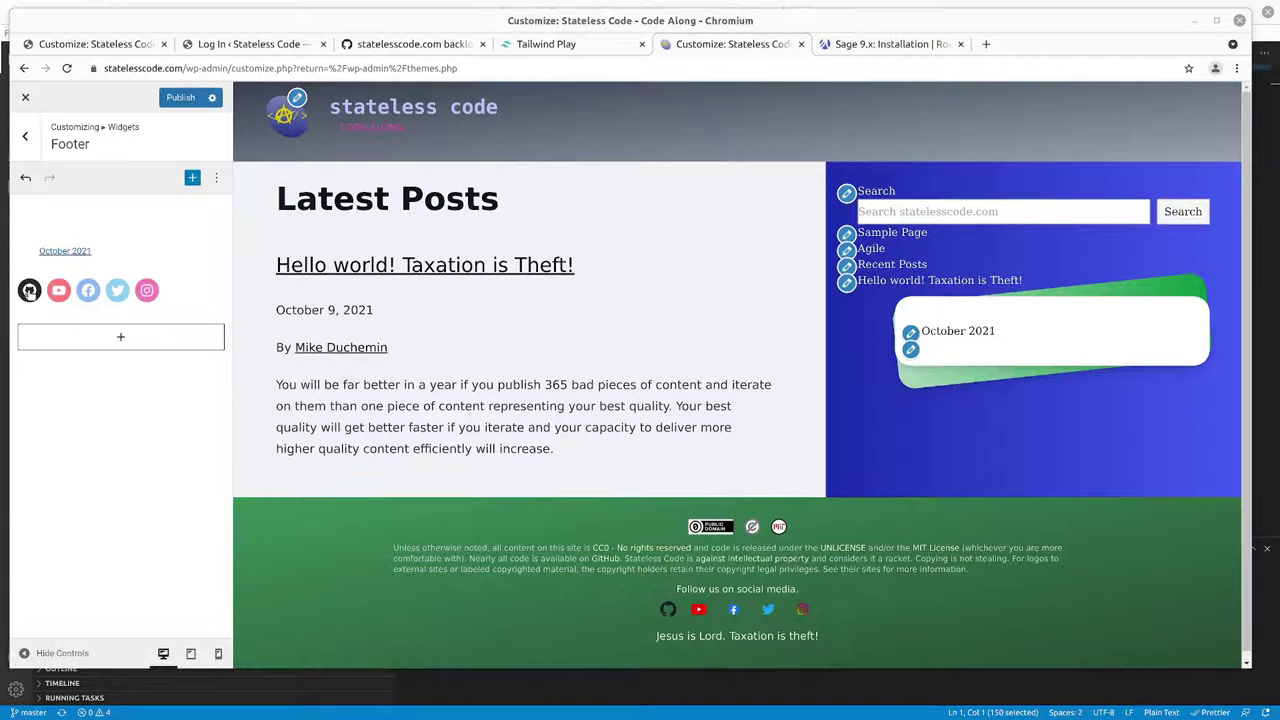
pyautogui.click(29, 290)
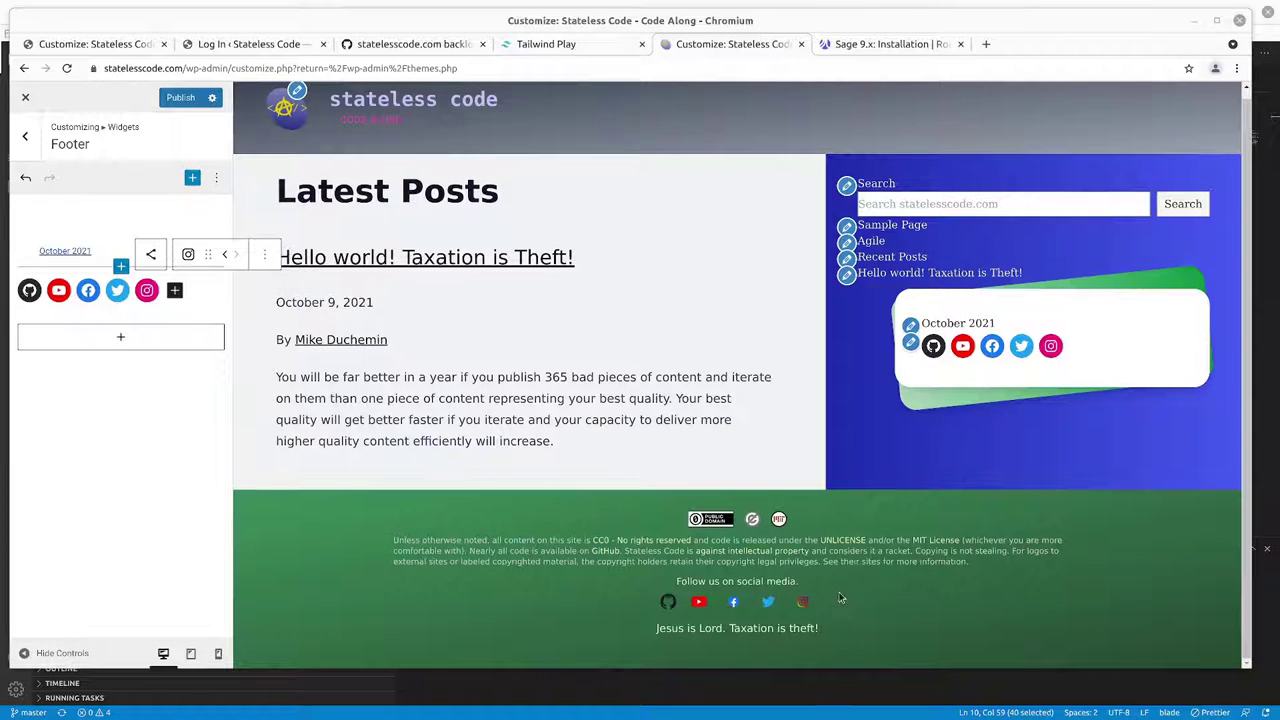
pyautogui.scroll(1, 870, 535)
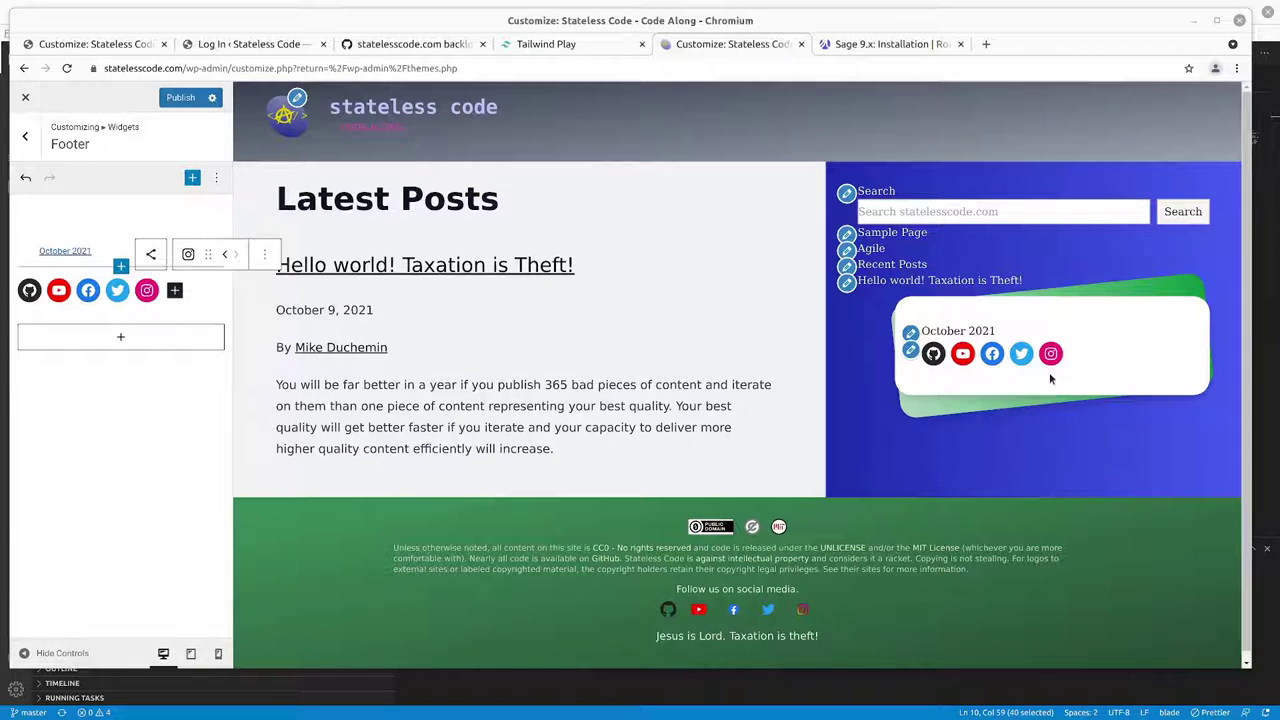
# Step: Add a heading block reading "Archives" above the archive list in the Footer widget area
pyautogui.click(173, 440)
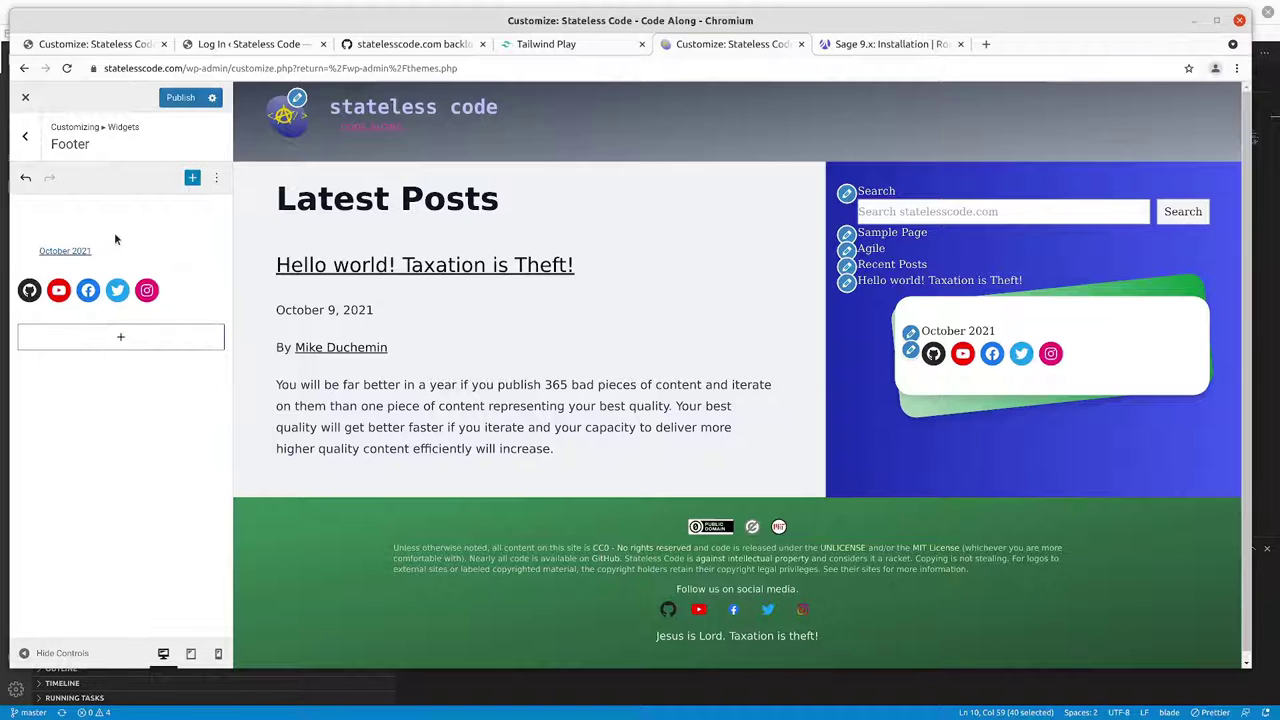
pyautogui.click(120, 266)
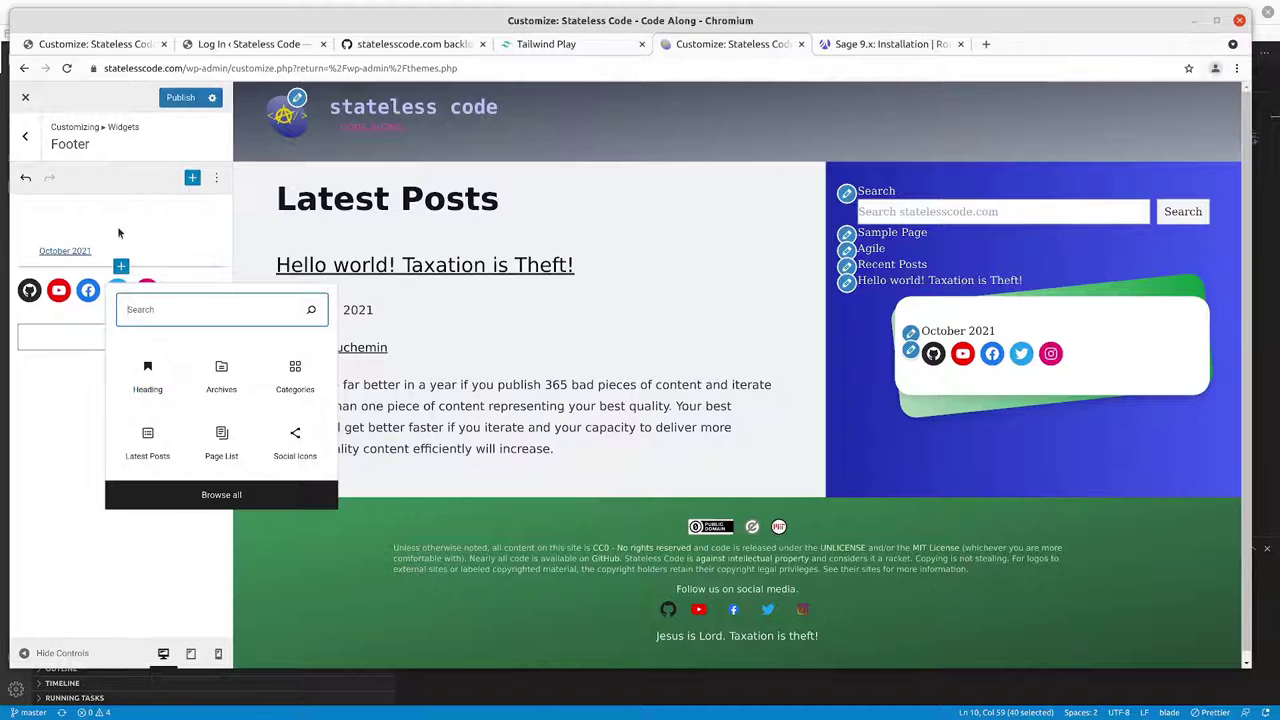
pyautogui.click(118, 233)
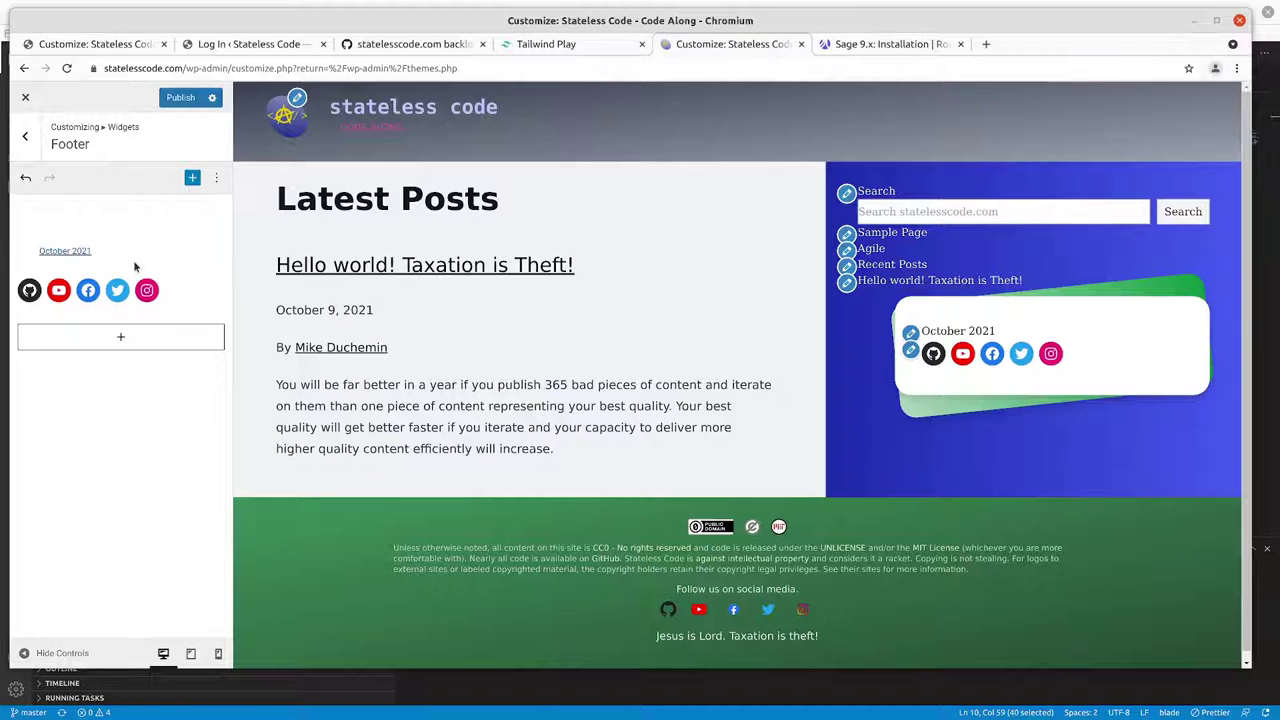
pyautogui.click(191, 179)
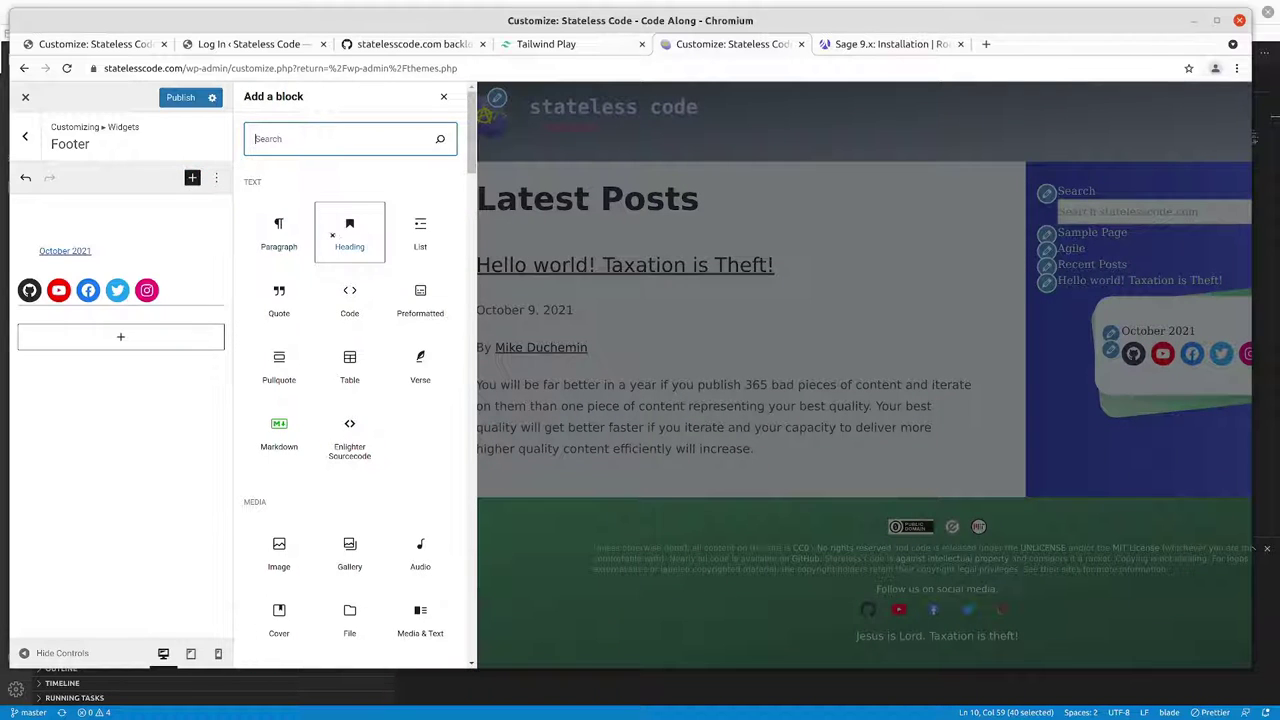
pyautogui.moveTo(349, 228); pyautogui.dragTo(92, 251)
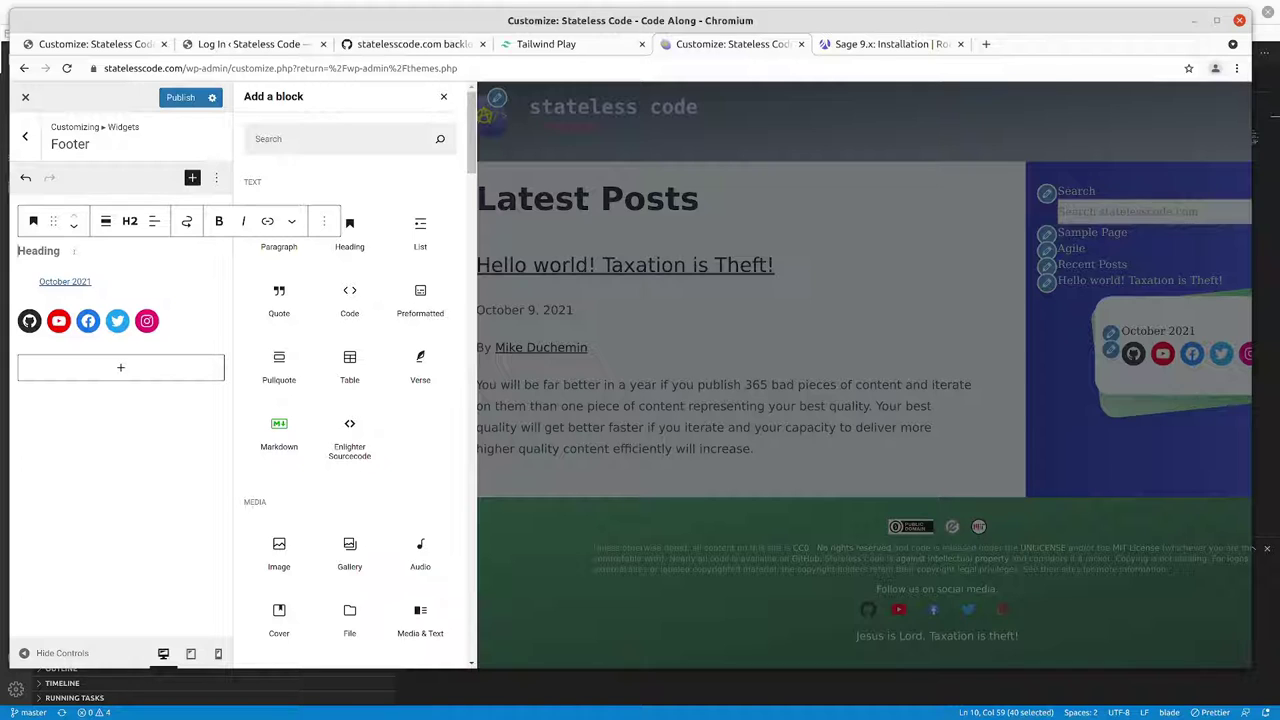
pyautogui.write('Archives')
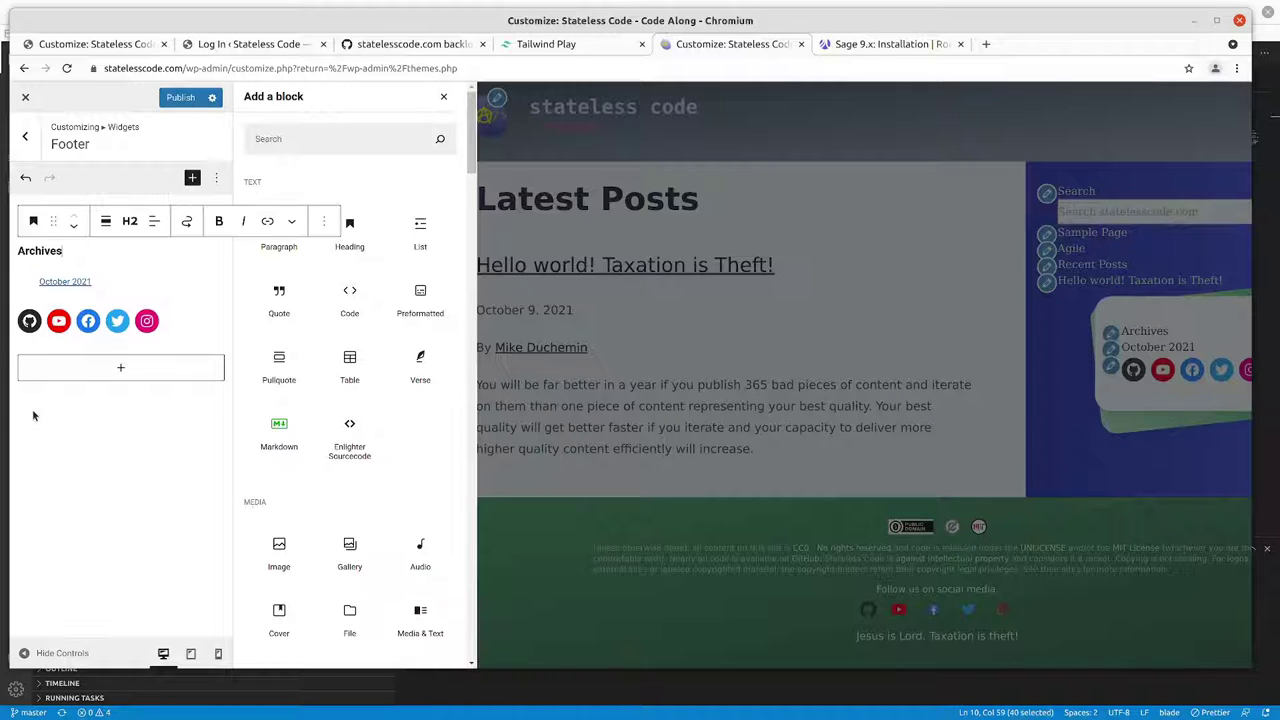
# Step: Examine the available blocks from the Text and Media groups through Design to Widgets
pyautogui.moveTo(96, 289)
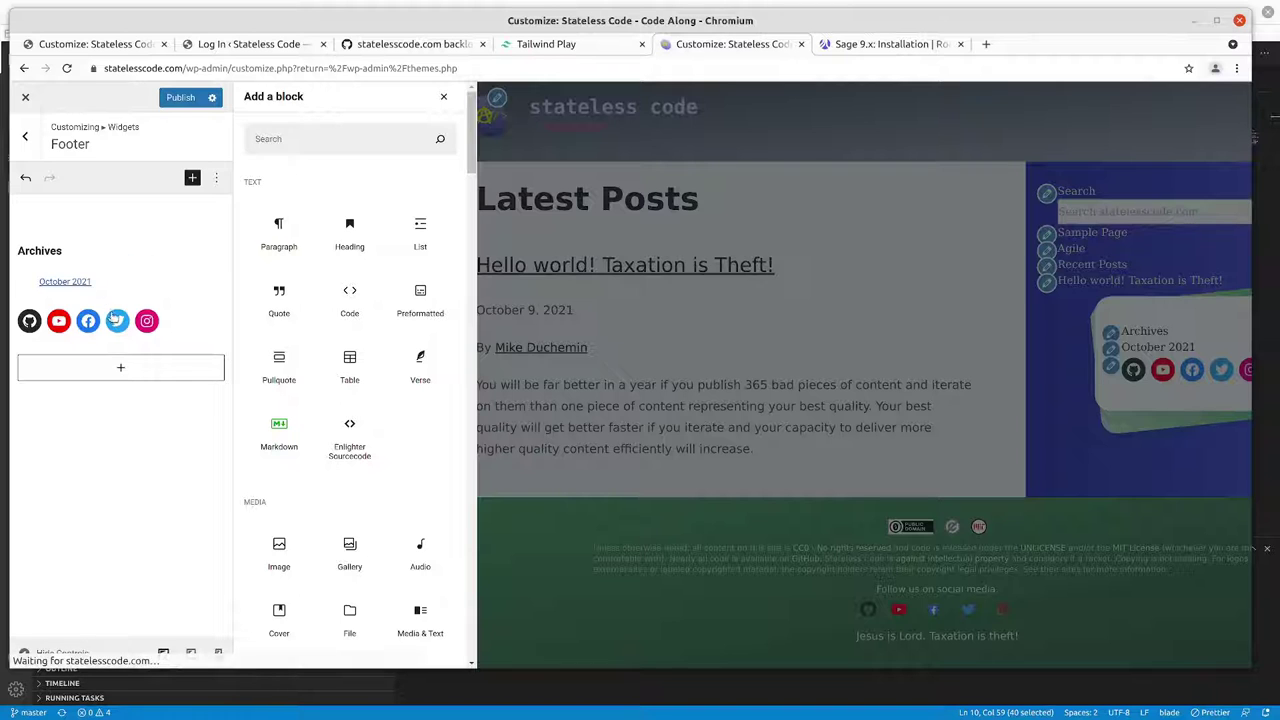
pyautogui.scroll(-4, 335, 345)
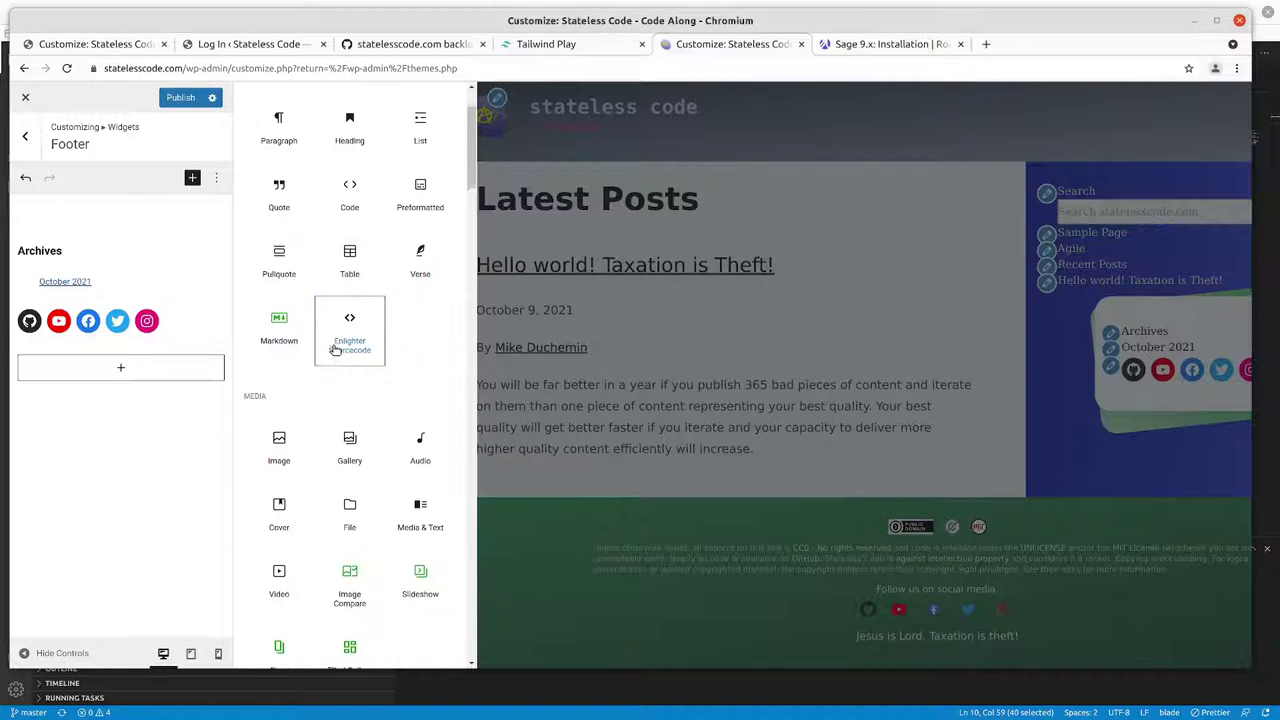
pyautogui.scroll(-2, 333, 345)
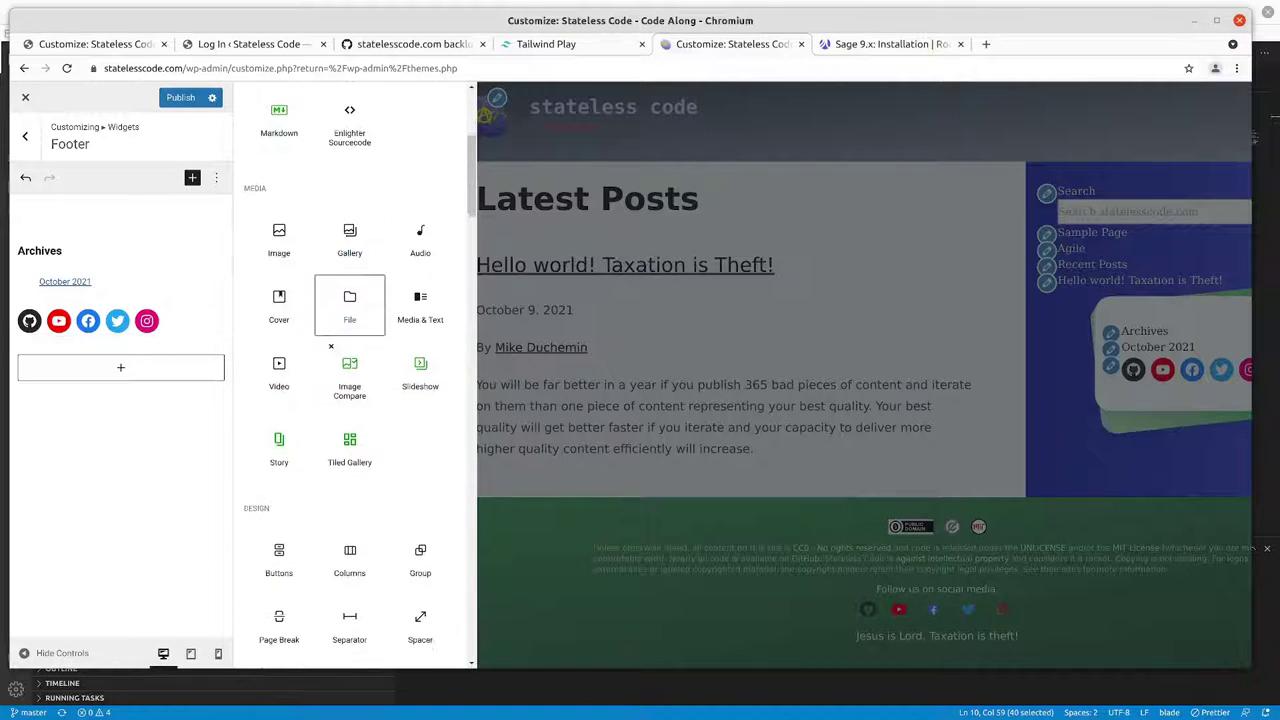
pyautogui.scroll(-3, 312, 330)
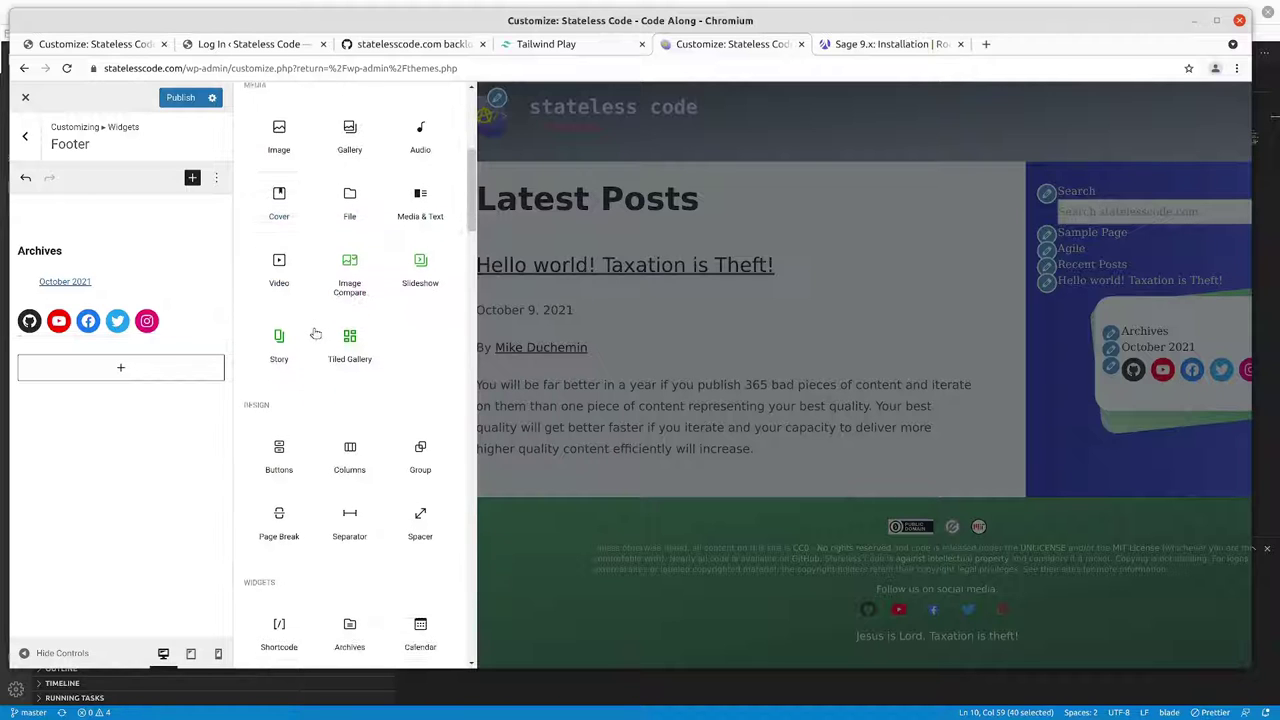
pyautogui.scroll(-2, 310, 331)
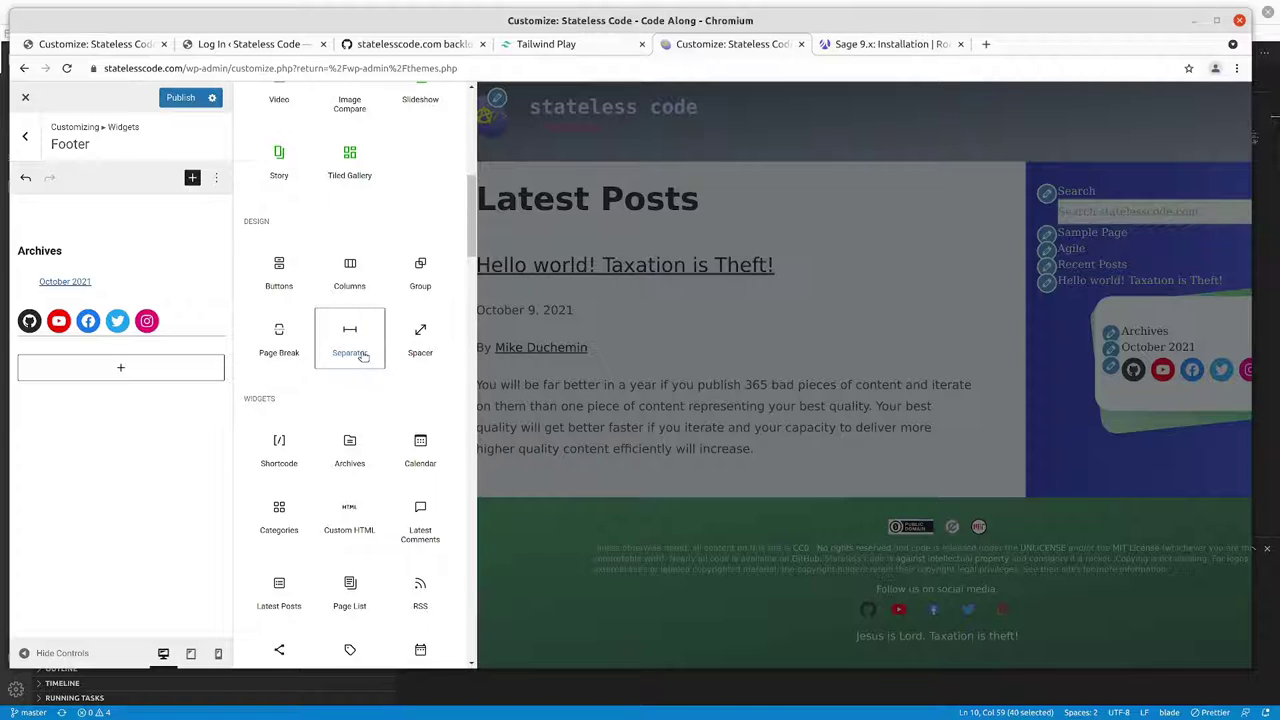
pyautogui.scroll(-1, 362, 356)
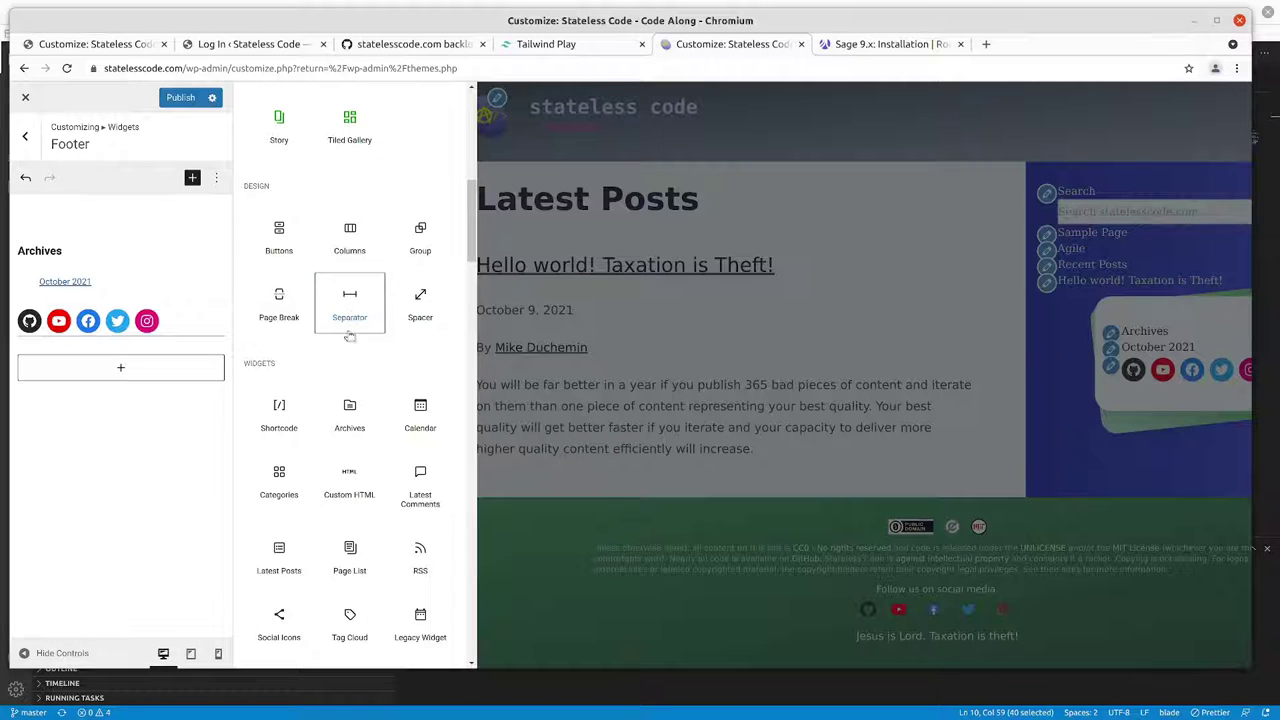
pyautogui.scroll(-3, 335, 369)
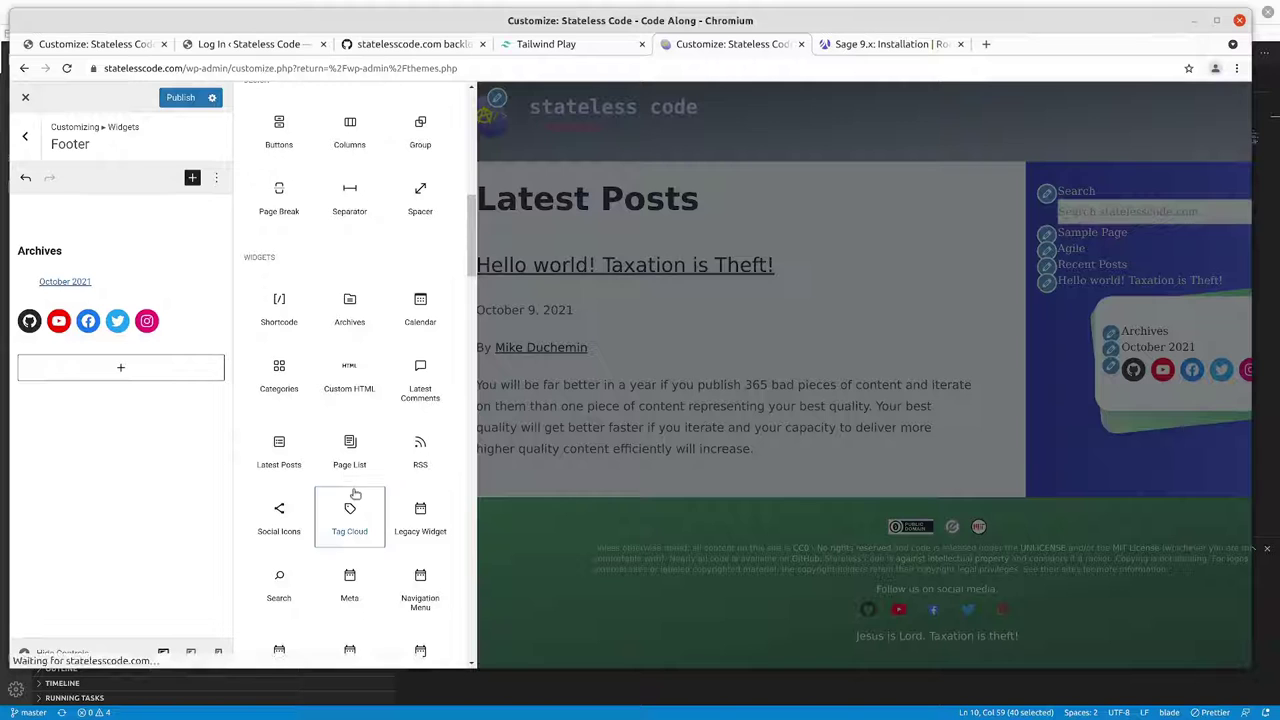
pyautogui.scroll(-1, 355, 494)
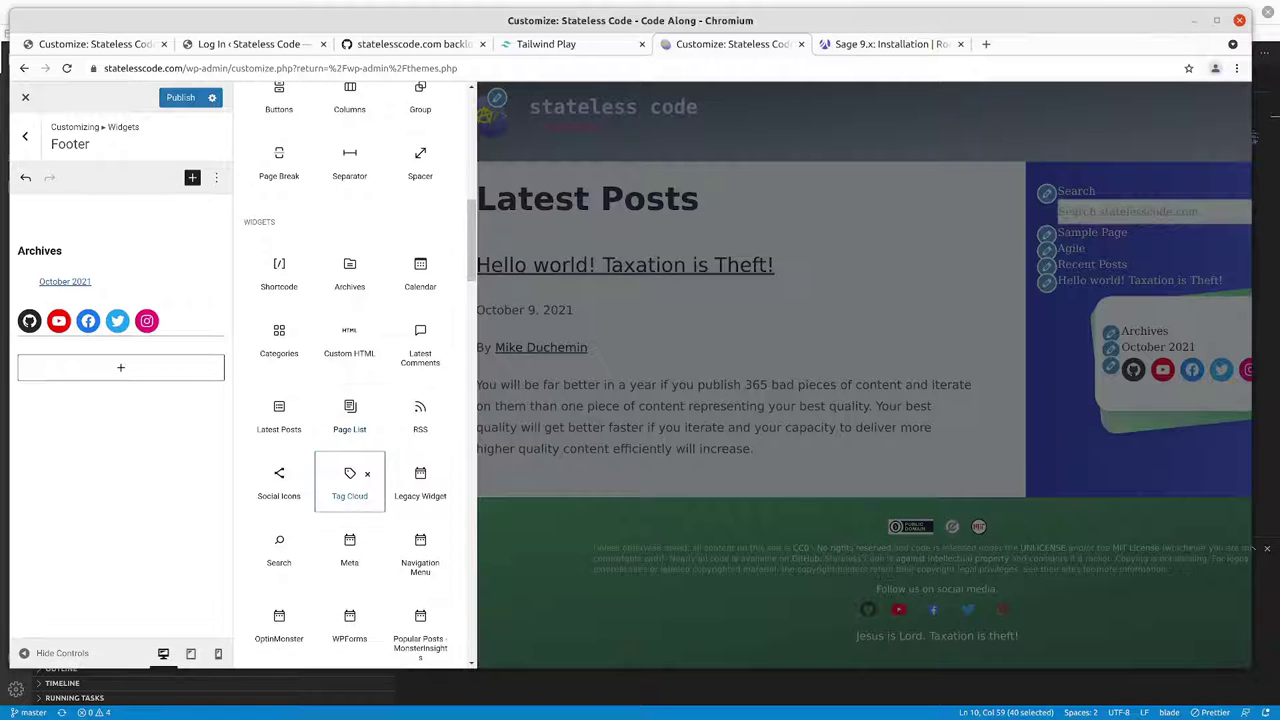
pyautogui.scroll(10, 420, 415)
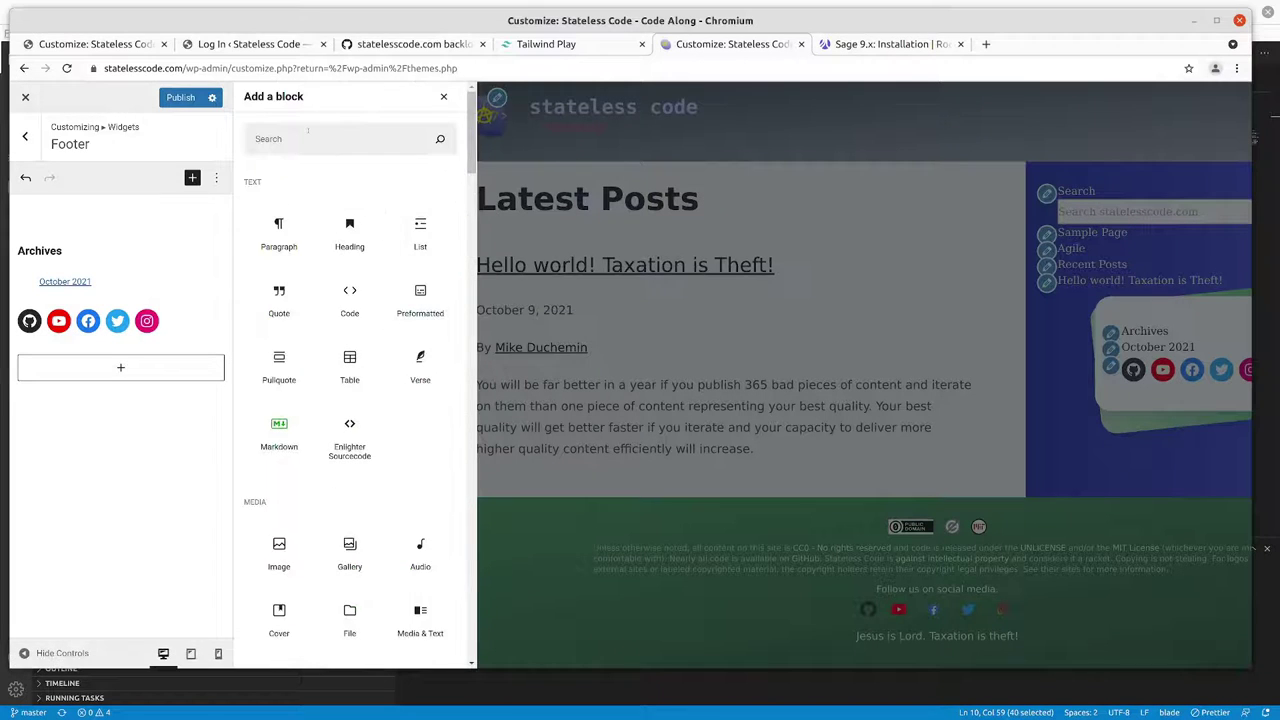
# Step: Search the block library for "link" and look through the matching blocks
pyautogui.click(333, 142)
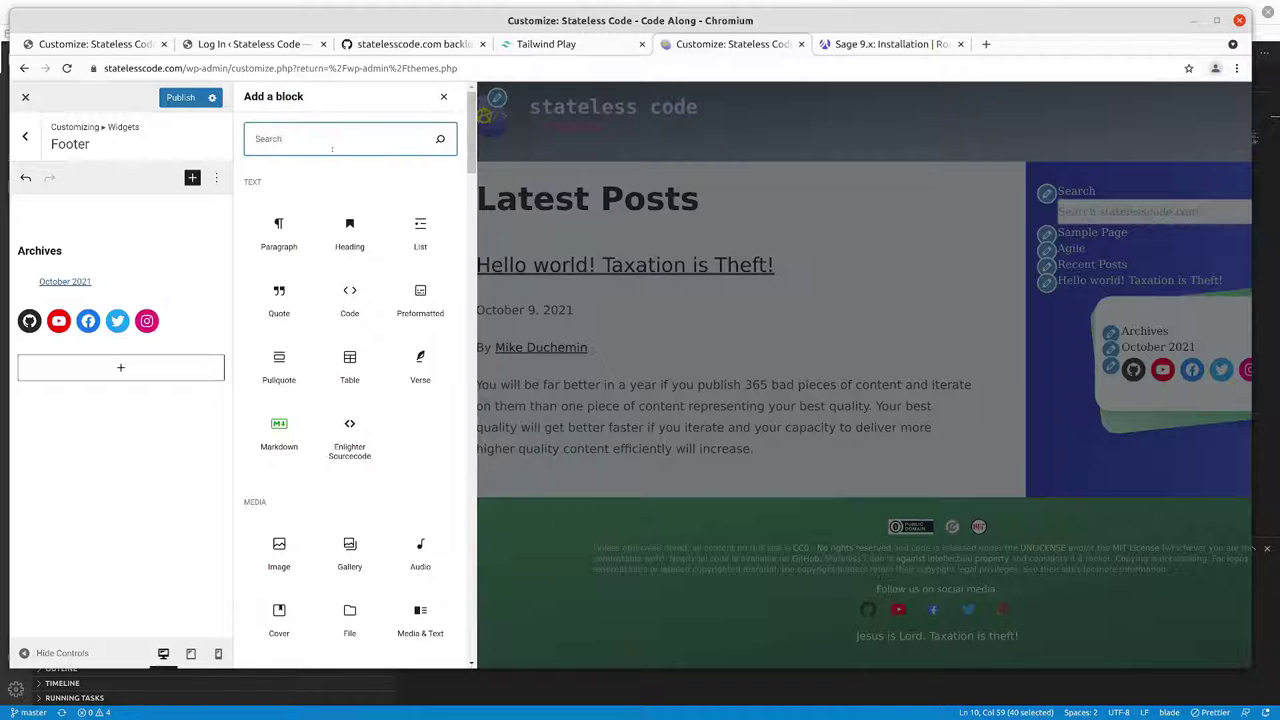
pyautogui.write('lin')
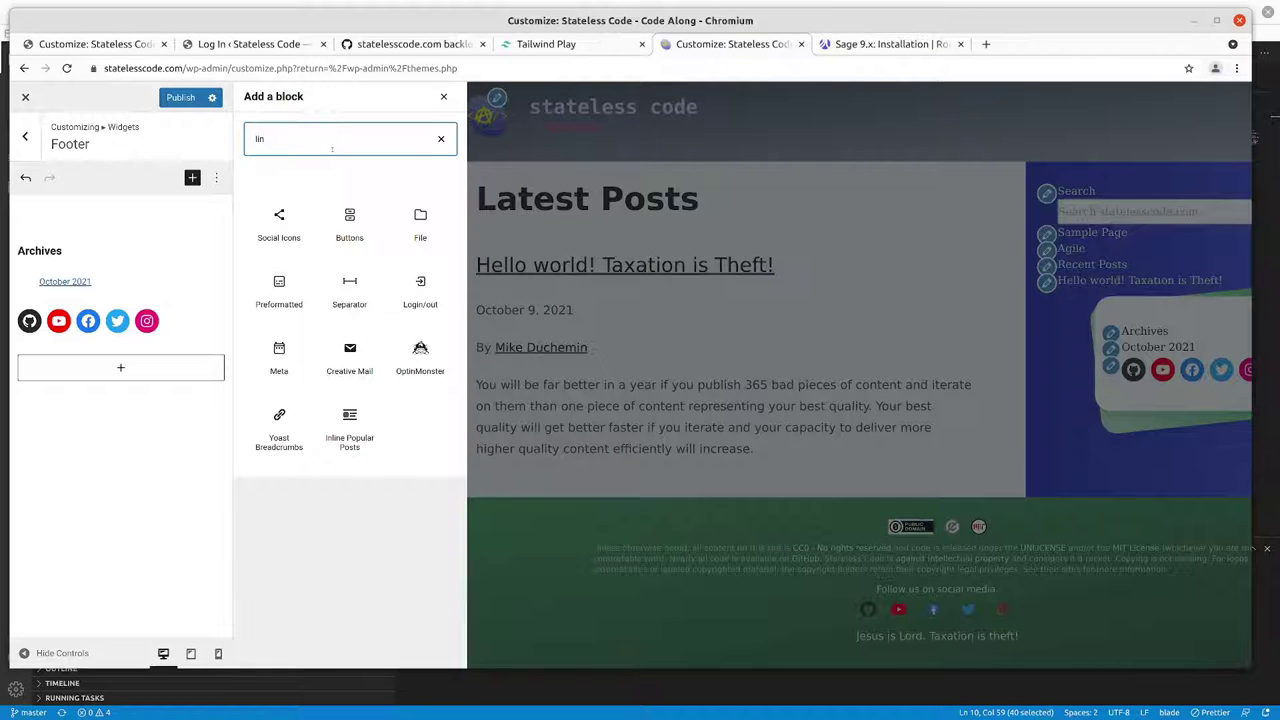
pyautogui.write('k')
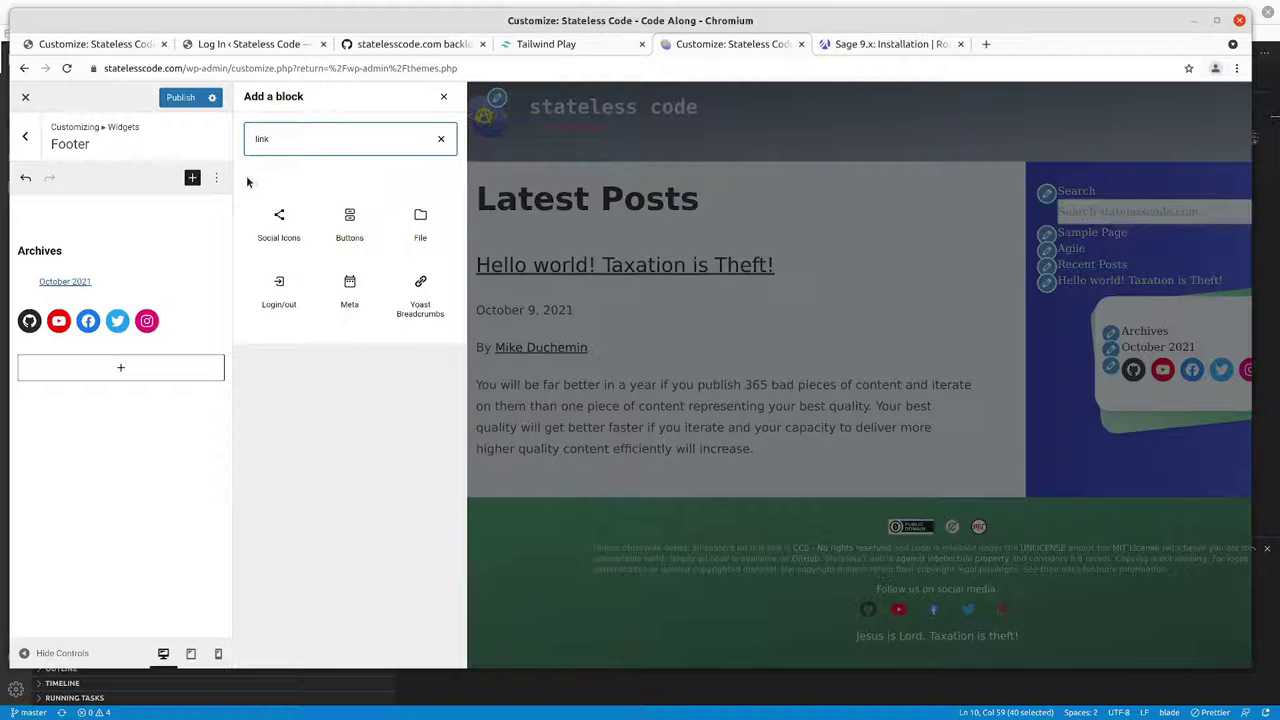
pyautogui.press('Down')
pyautogui.press('Right')
pyautogui.press('Right')
pyautogui.press('Down')
pyautogui.press('Left')
pyautogui.press('Up')
pyautogui.press('Down')
pyautogui.press('Left')
pyautogui.press('Up')
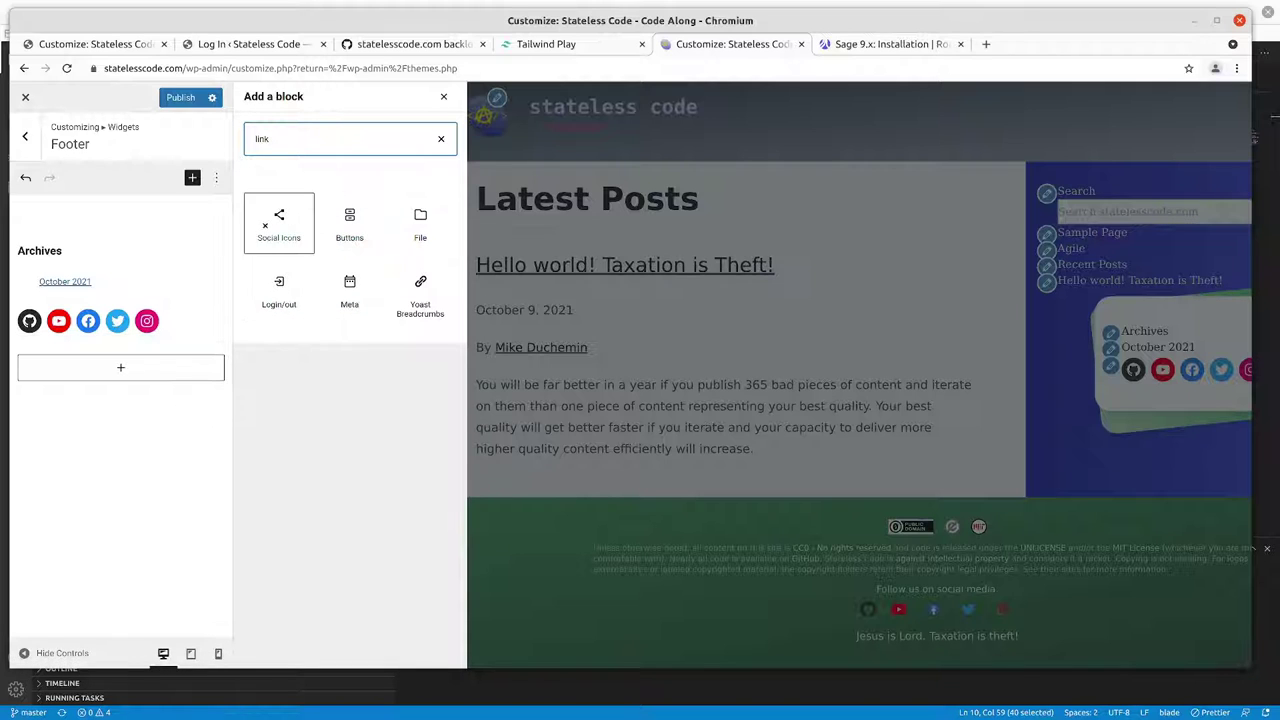
pyautogui.press('Up')
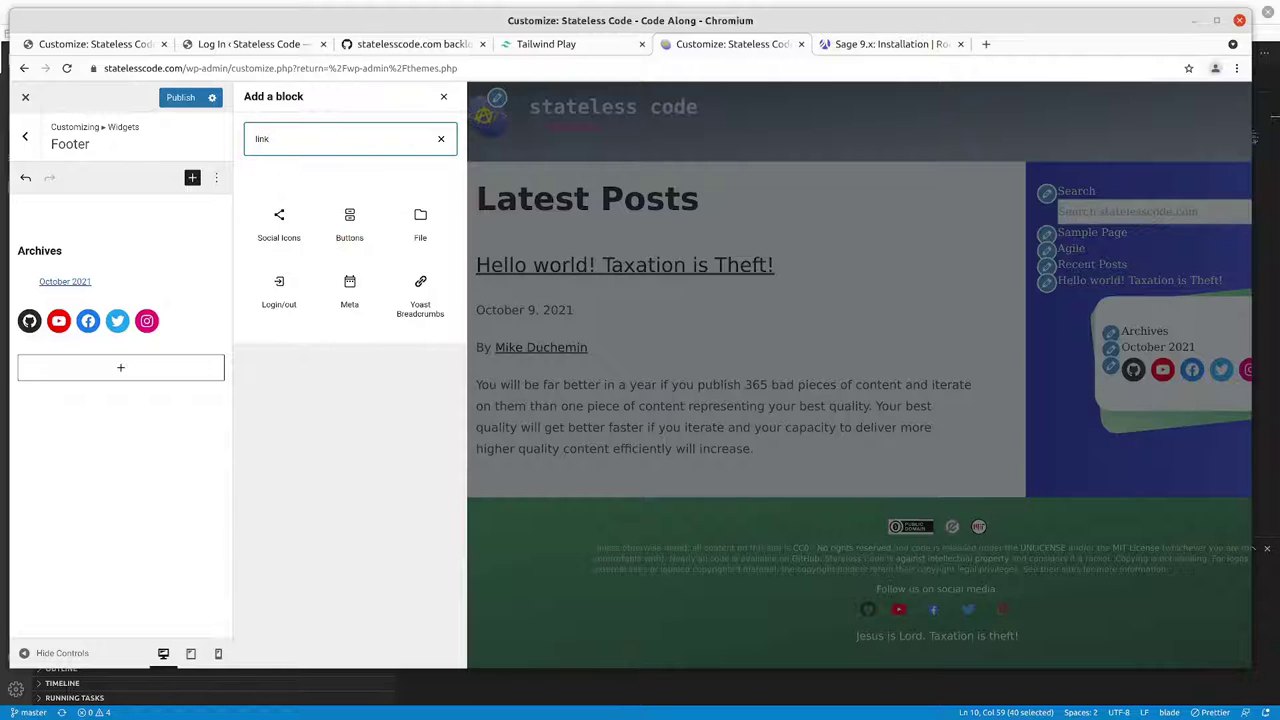
# Step: Switch to the local site's customizer and review the blocks in its Primary widget area down to Recent Comments
pyautogui.hotkey('ctrl', '1')
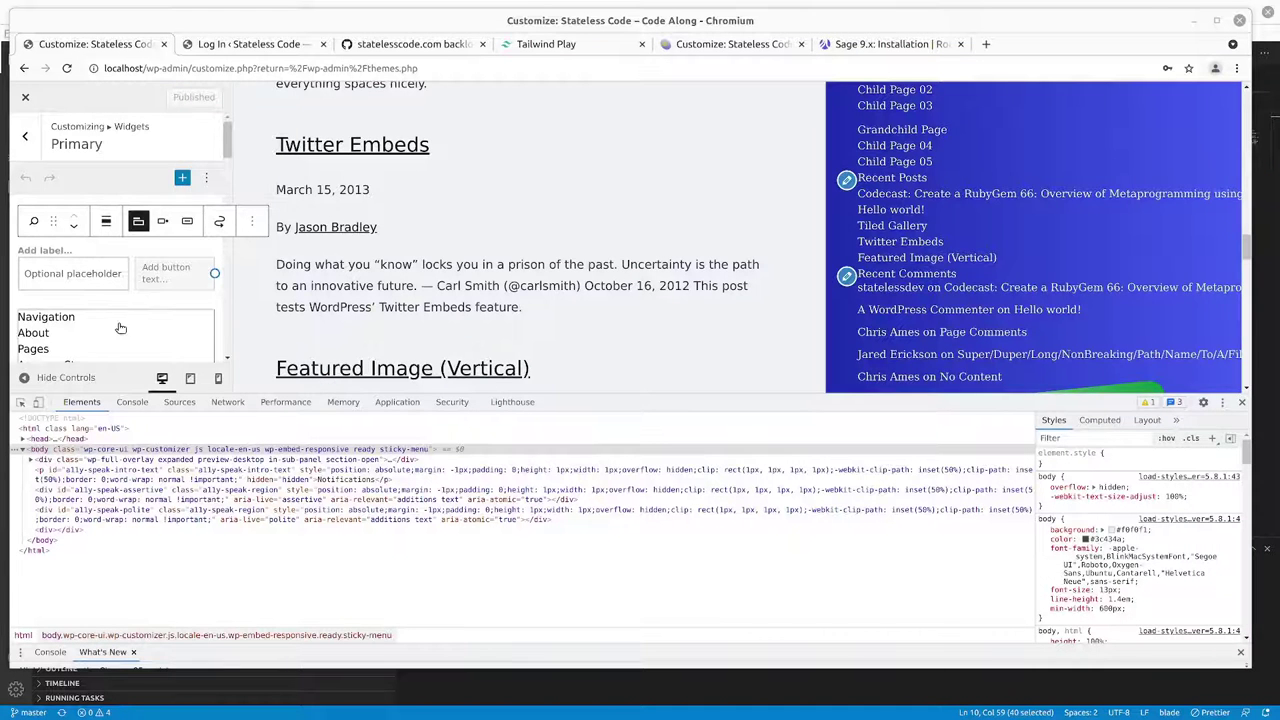
pyautogui.scroll(-5, 120, 320)
pyautogui.scroll(-10, 130, 300)
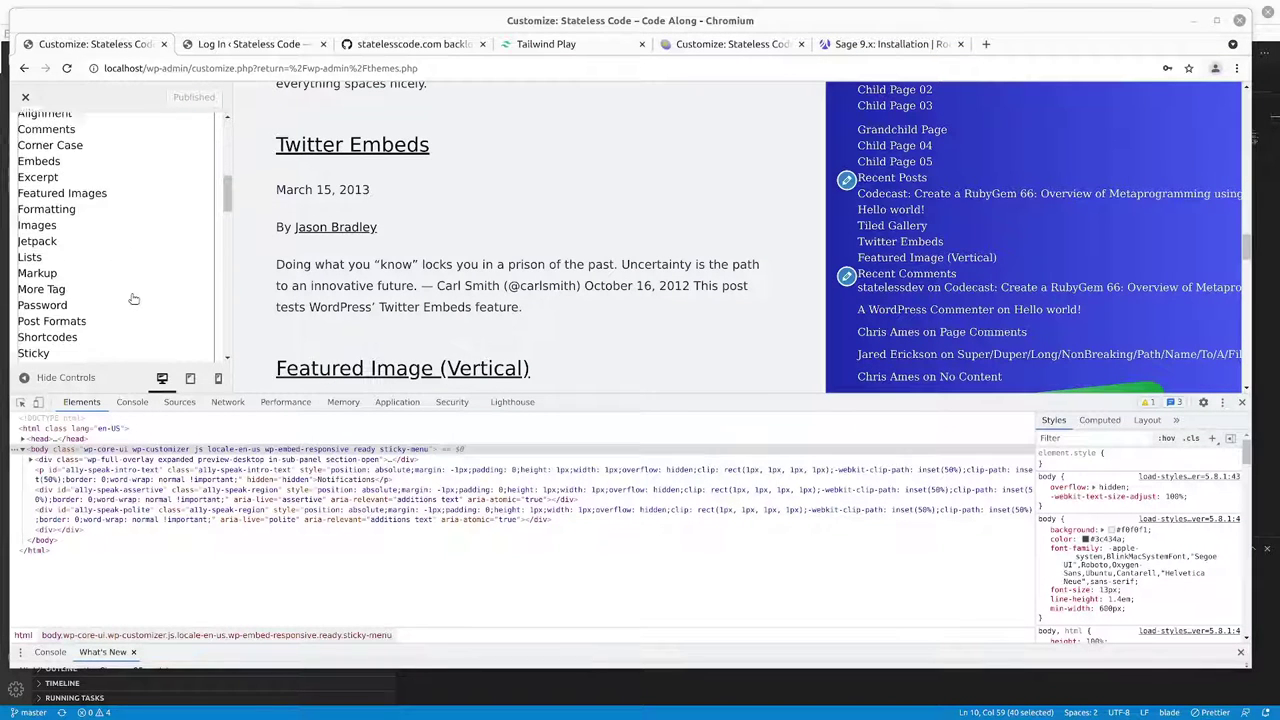
pyautogui.scroll(-10, 136, 288)
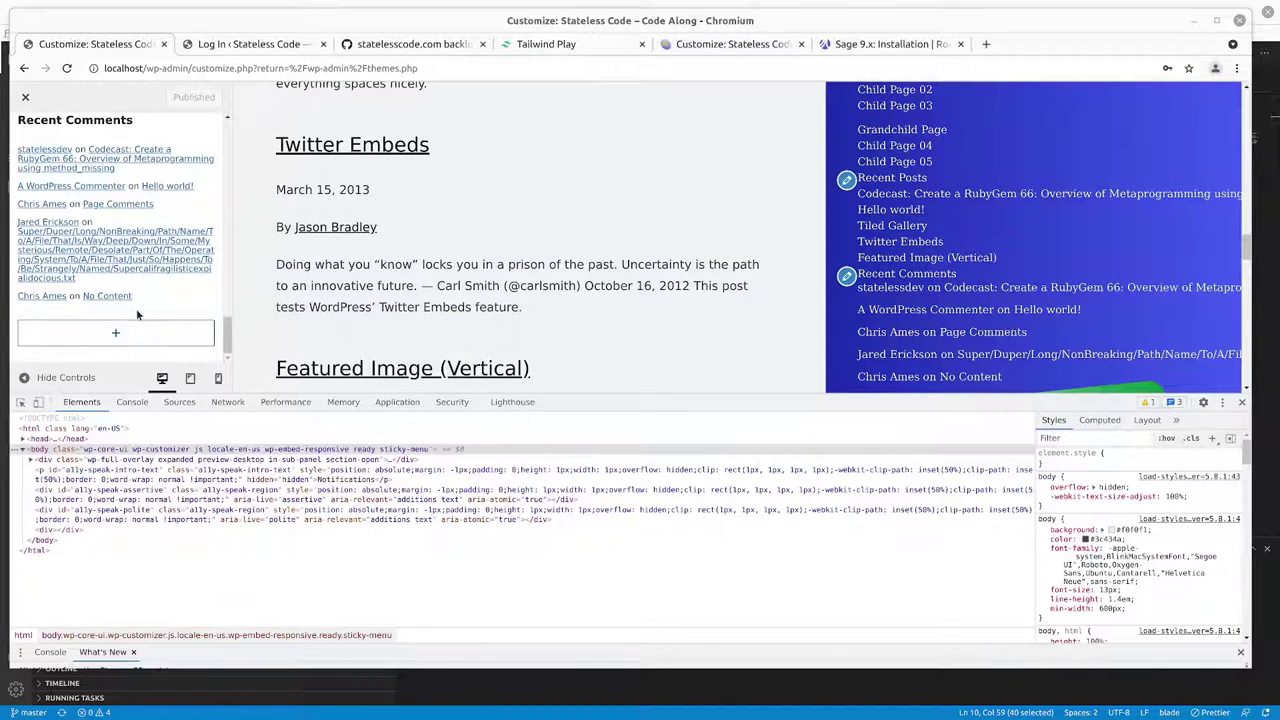
pyautogui.scroll(5, 136, 308)
pyautogui.scroll(10, 165, 320)
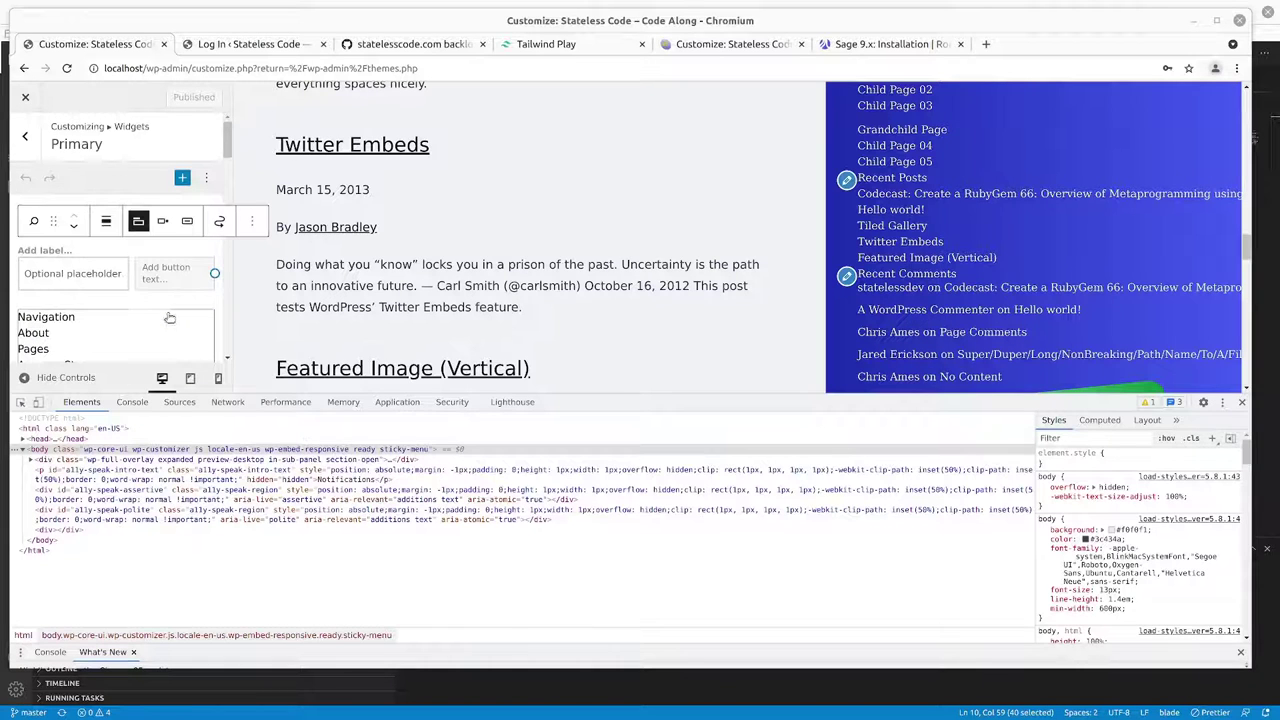
# Step: Open the local site's block library and examine its groups from Text through Widgets, Theme and Embeds
pyautogui.click(182, 177)
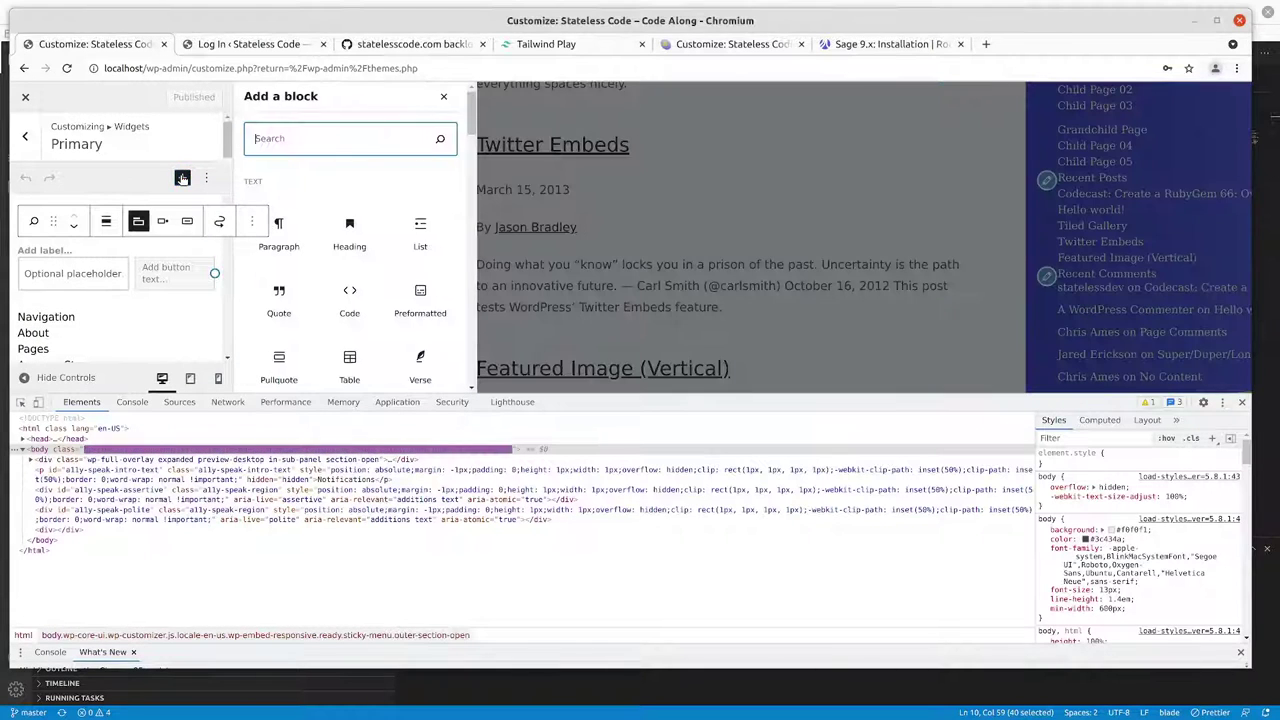
pyautogui.scroll(-3, 350, 230)
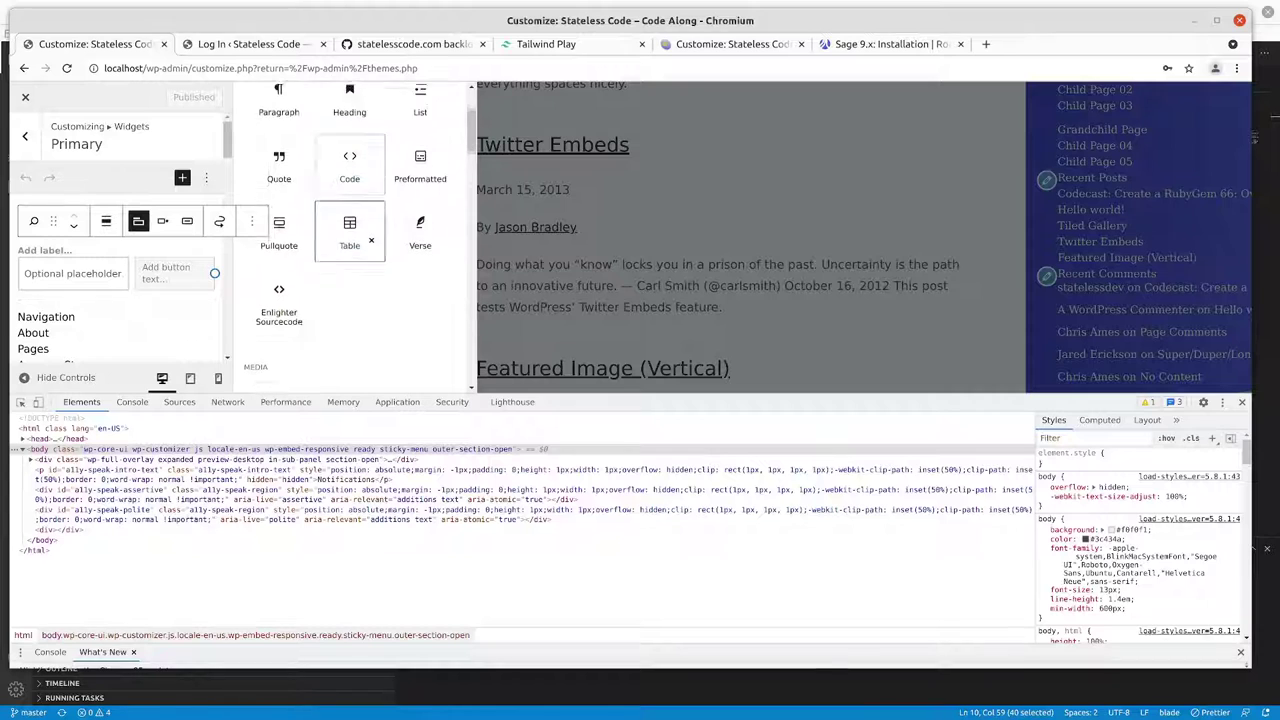
pyautogui.scroll(-3, 330, 262)
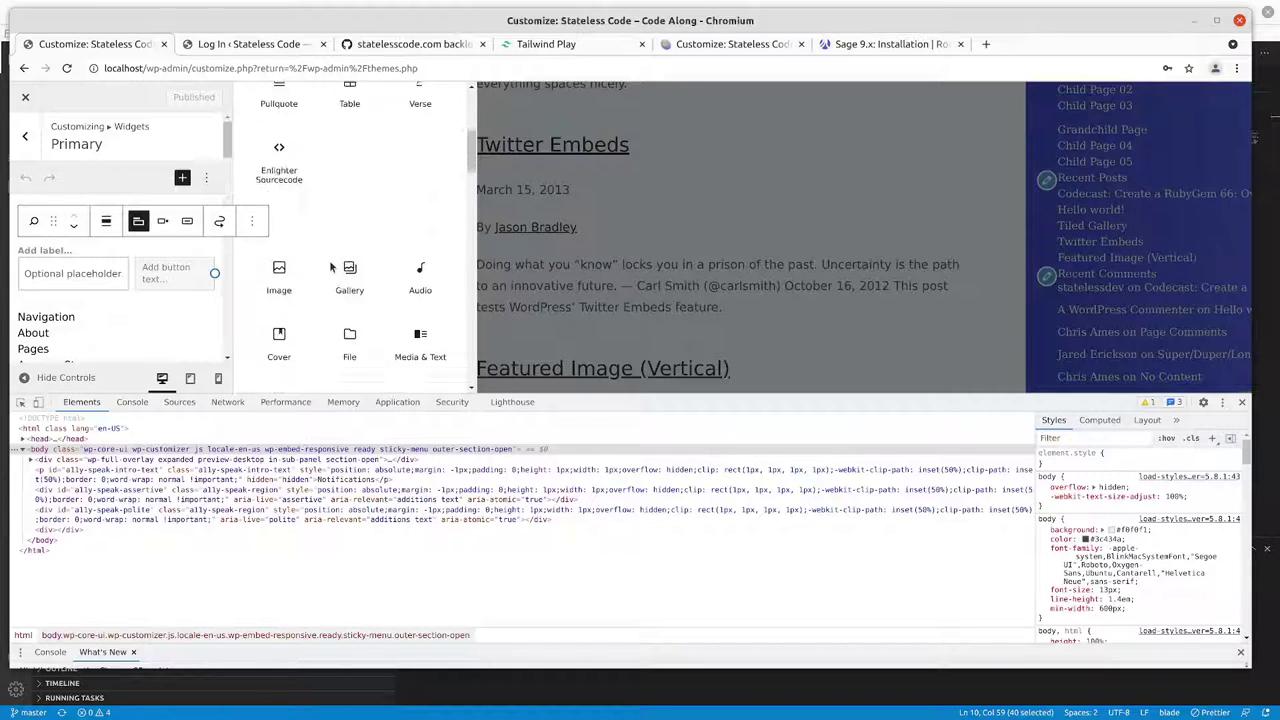
pyautogui.scroll(-2, 337, 254)
pyautogui.scroll(-4, 340, 248)
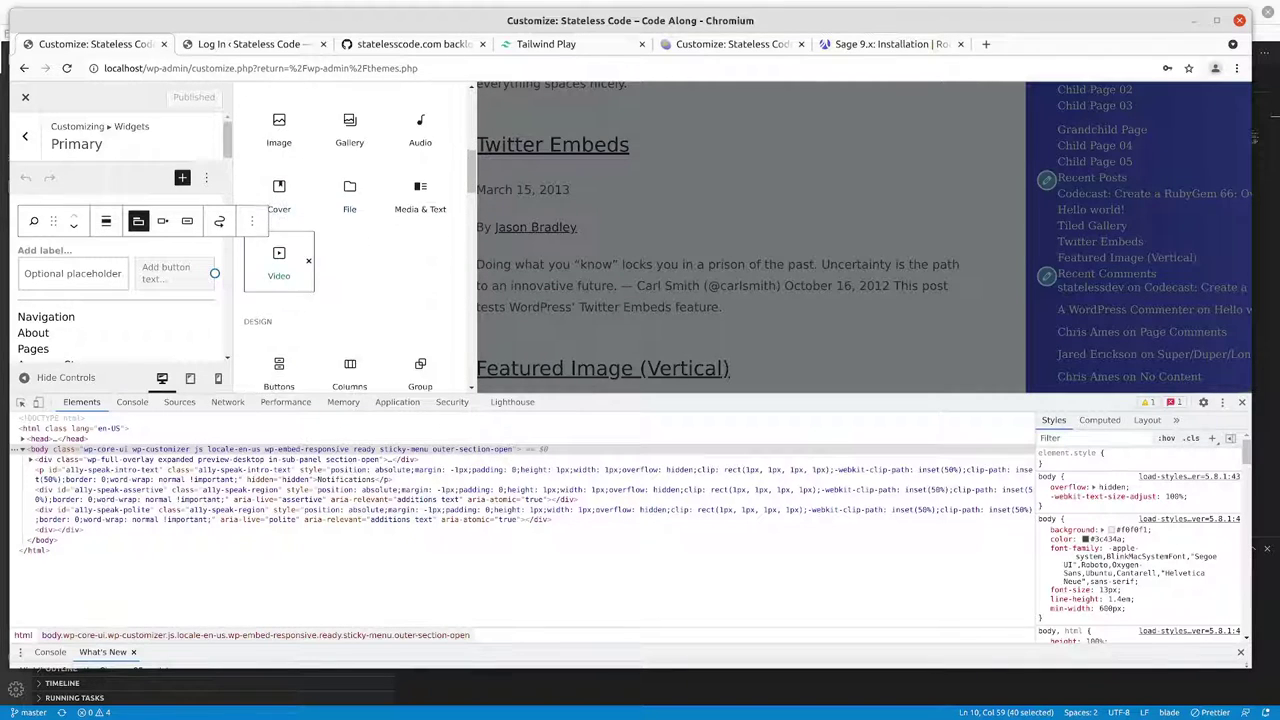
pyautogui.scroll(-4, 347, 246)
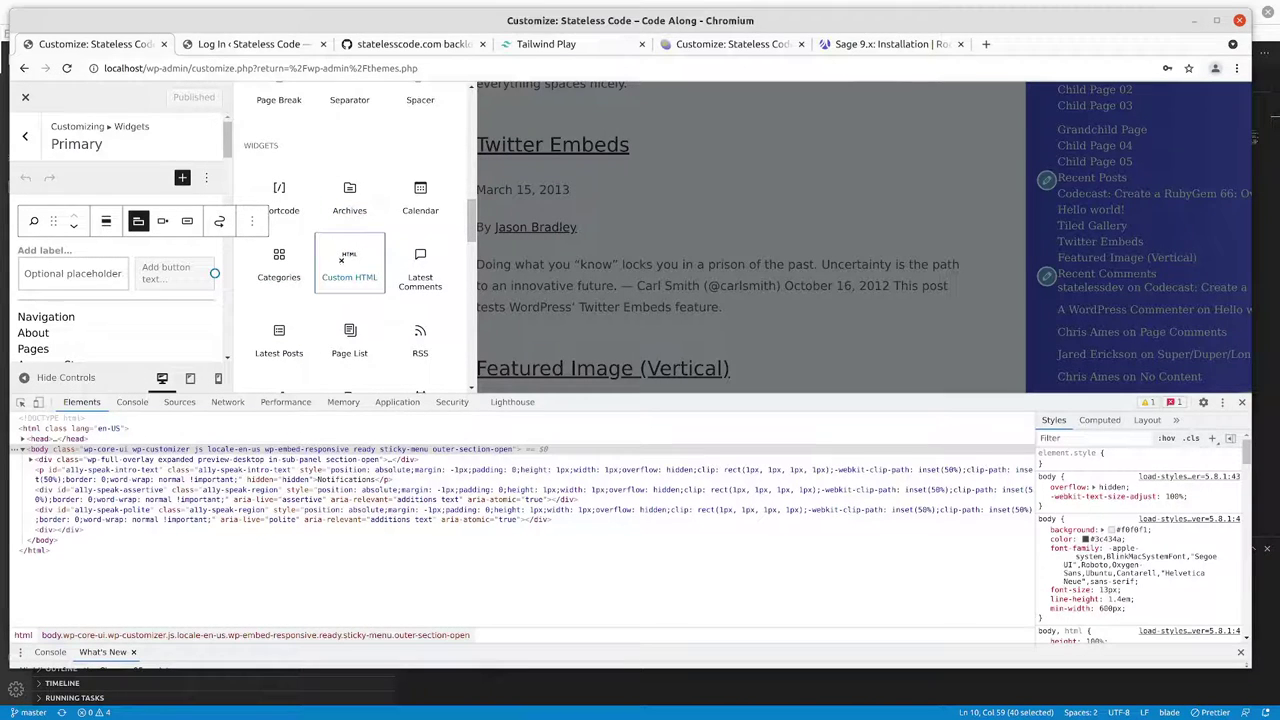
pyautogui.scroll(-1, 343, 262)
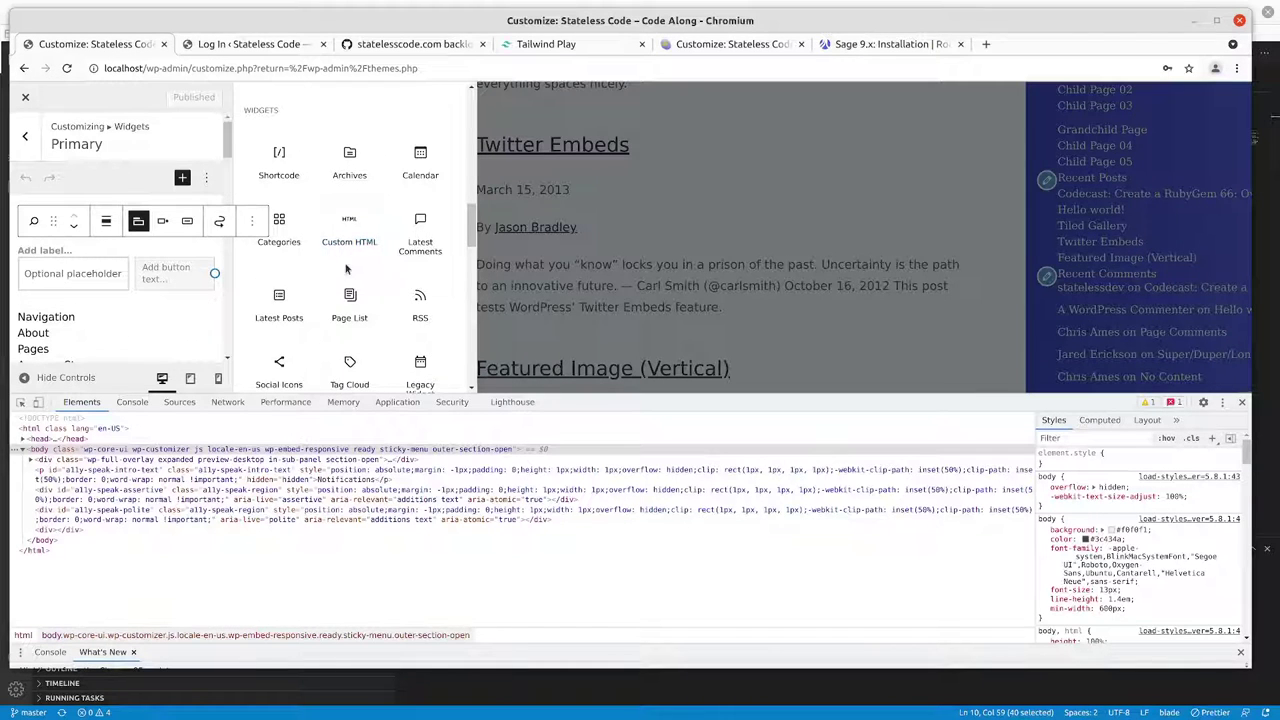
pyautogui.scroll(-1, 346, 266)
pyautogui.scroll(-4, 347, 262)
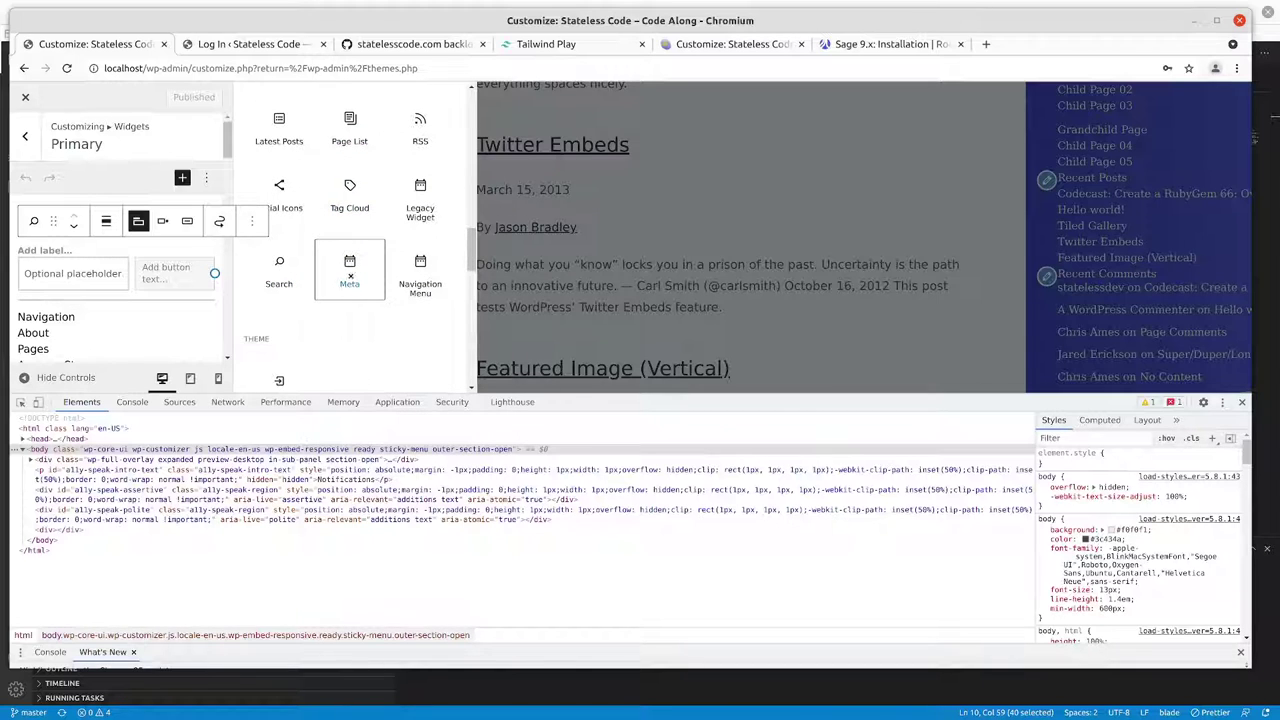
pyautogui.scroll(-5, 351, 283)
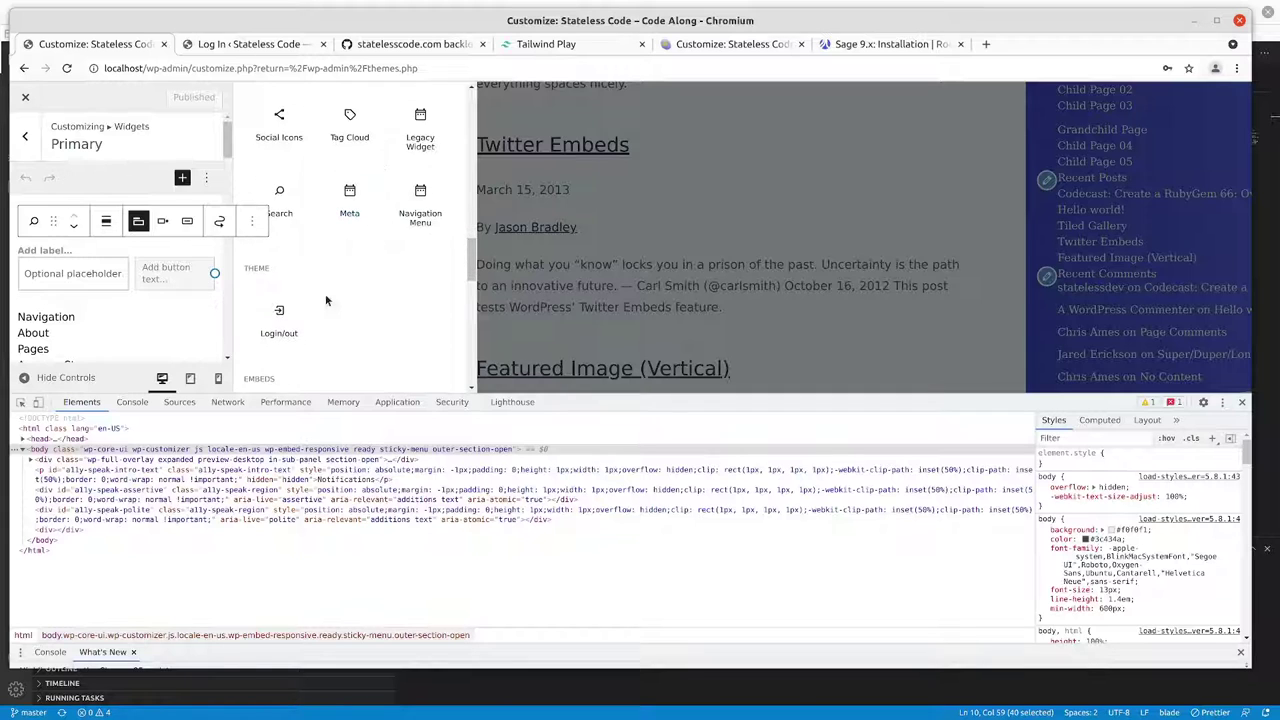
pyautogui.scroll(-10, 336, 298)
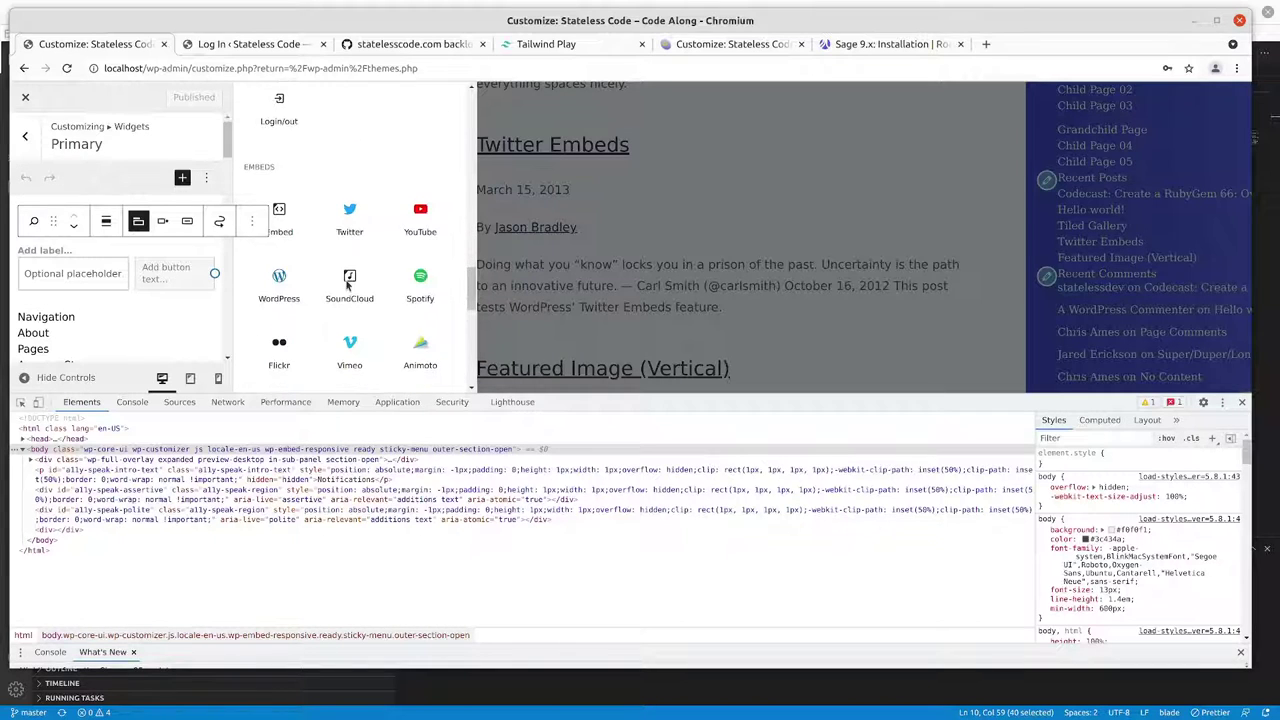
pyautogui.scroll(-4, 346, 280)
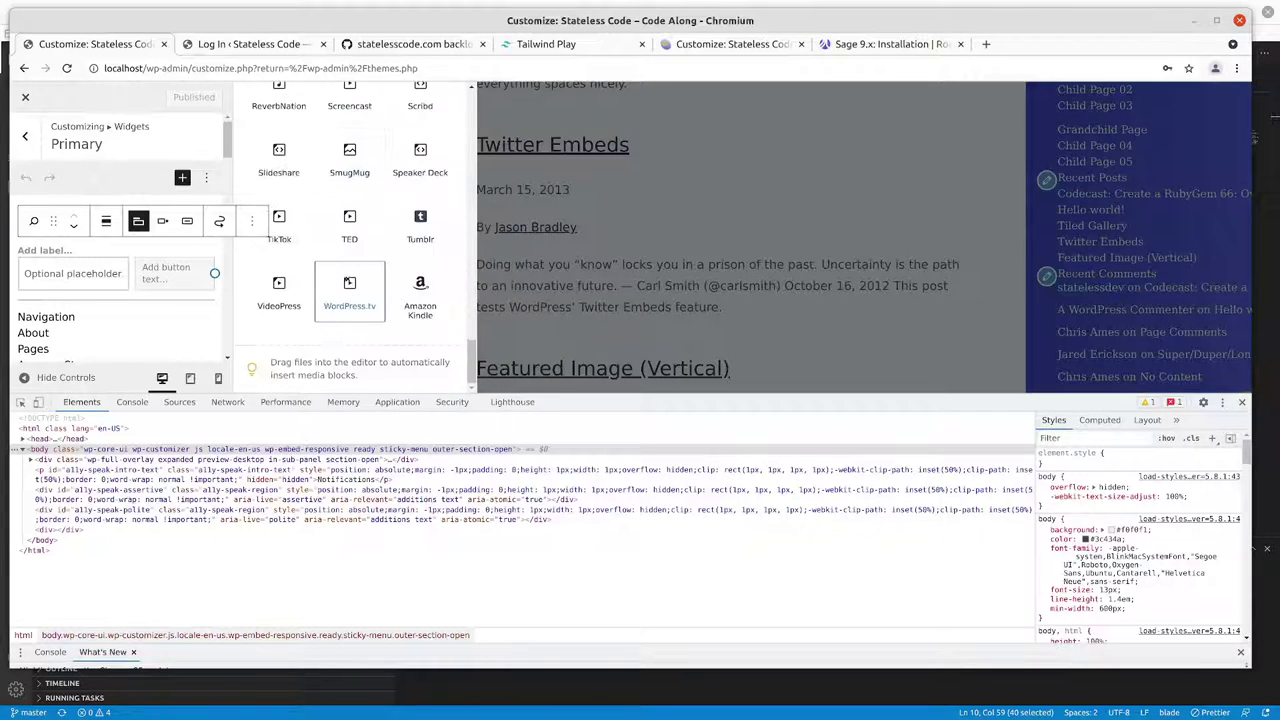
pyautogui.scroll(9, 350, 275)
pyautogui.scroll(10, 350, 277)
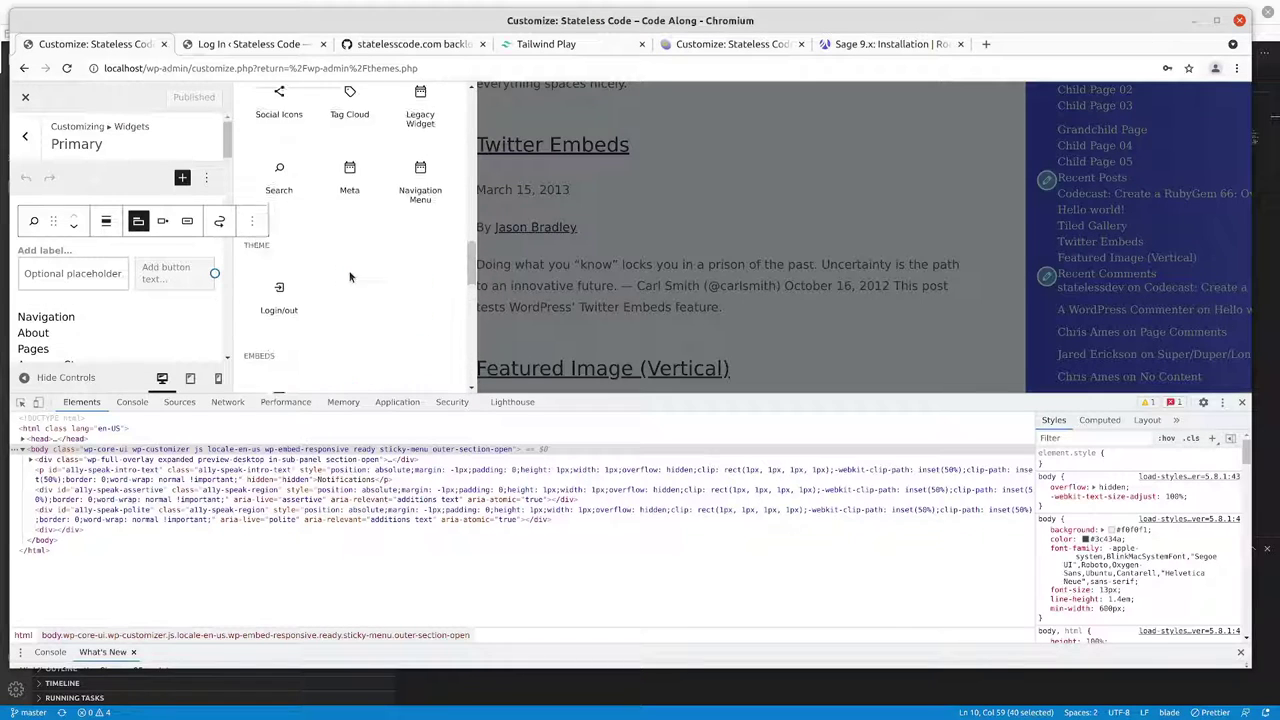
pyautogui.scroll(-5, 290, 270)
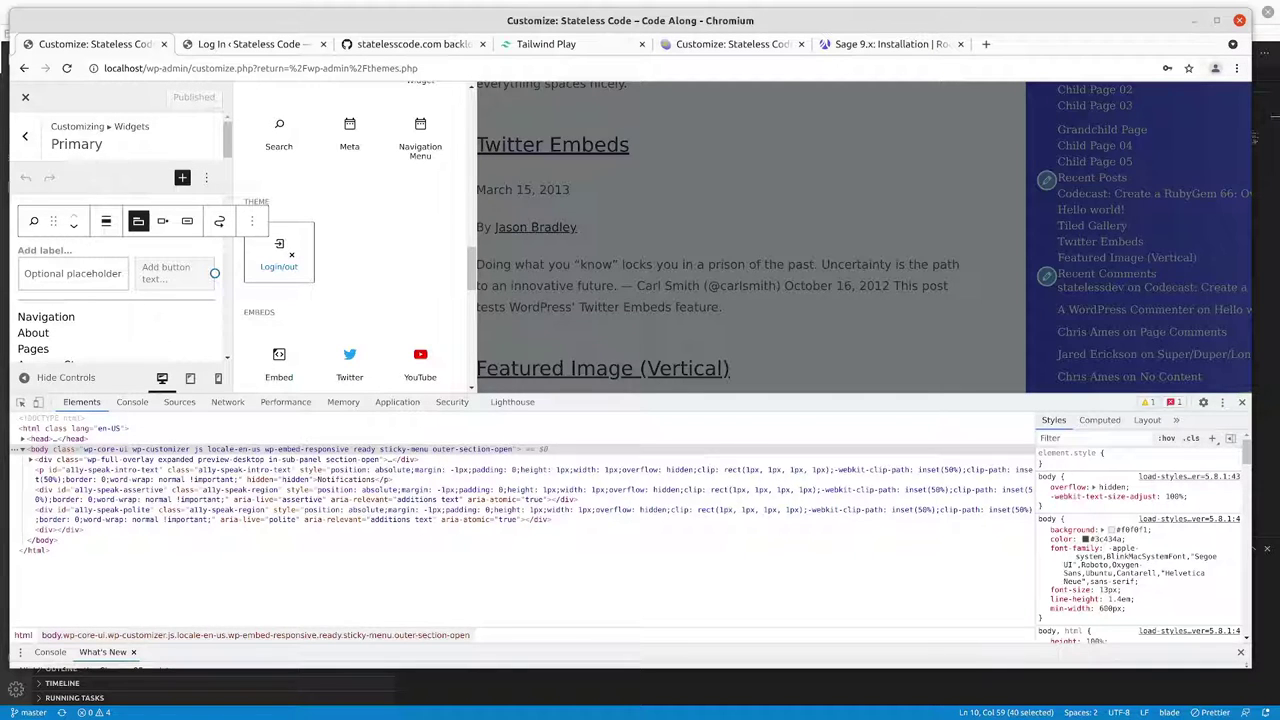
pyautogui.scroll(2, 290, 258)
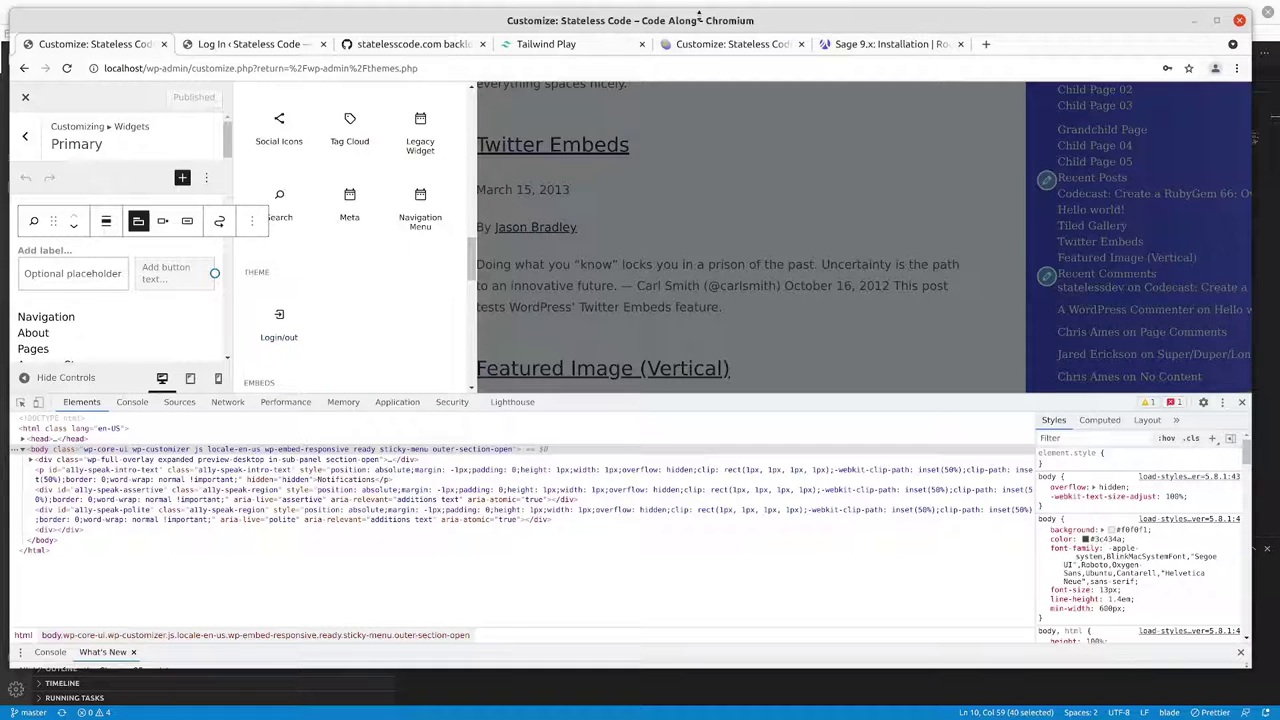
# Step: Return to the live site's Footer customizer, search the block library for "c" and look through the matching blocks
pyautogui.click(705, 50)
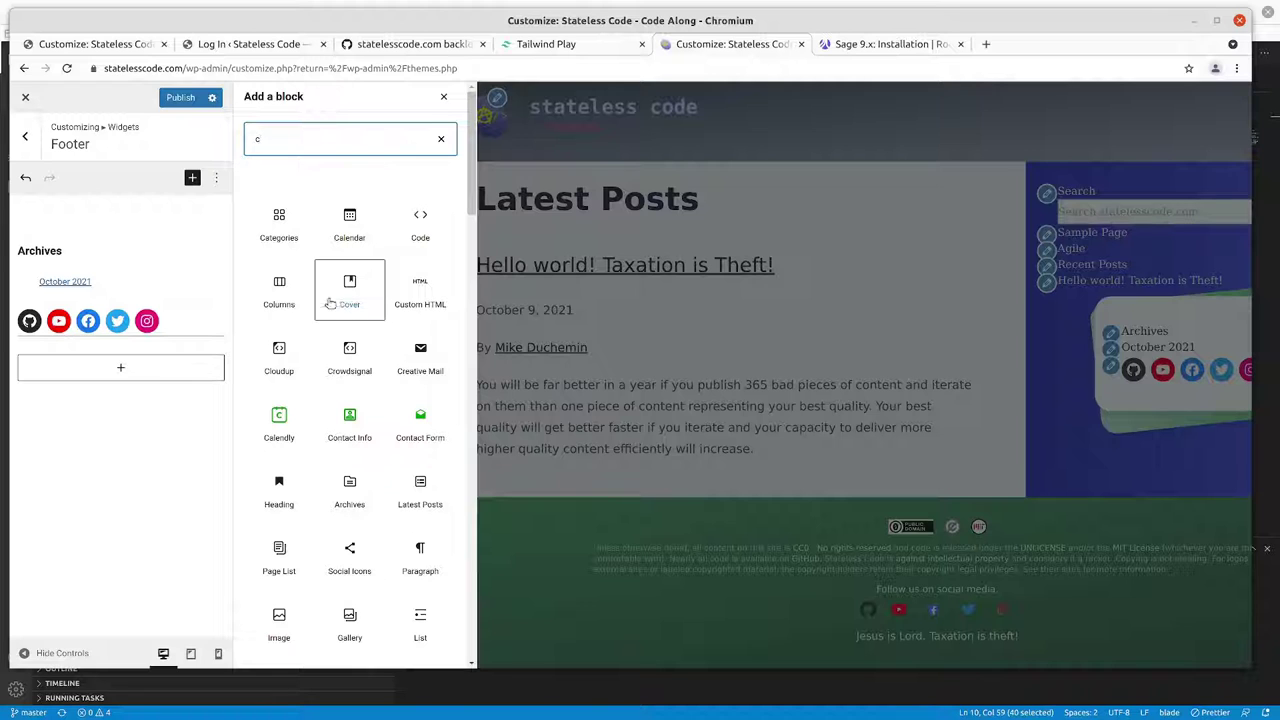
pyautogui.scroll(-2, 280, 355)
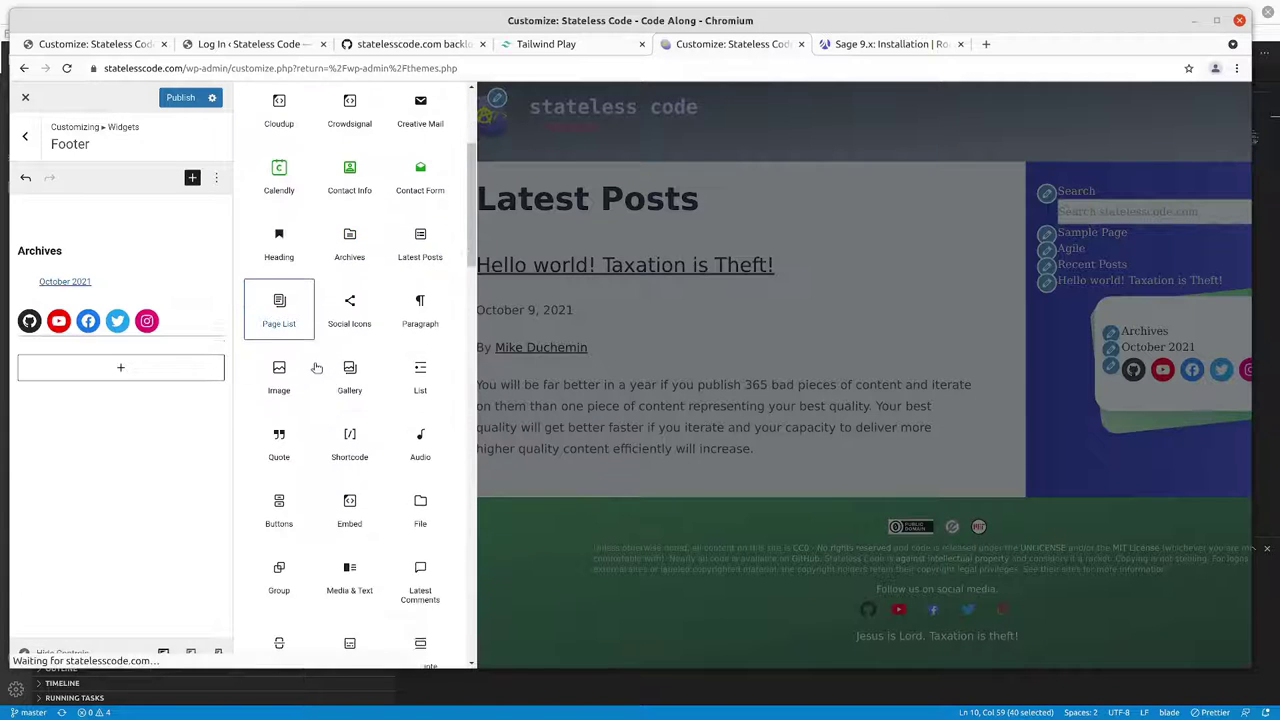
pyautogui.write('c')
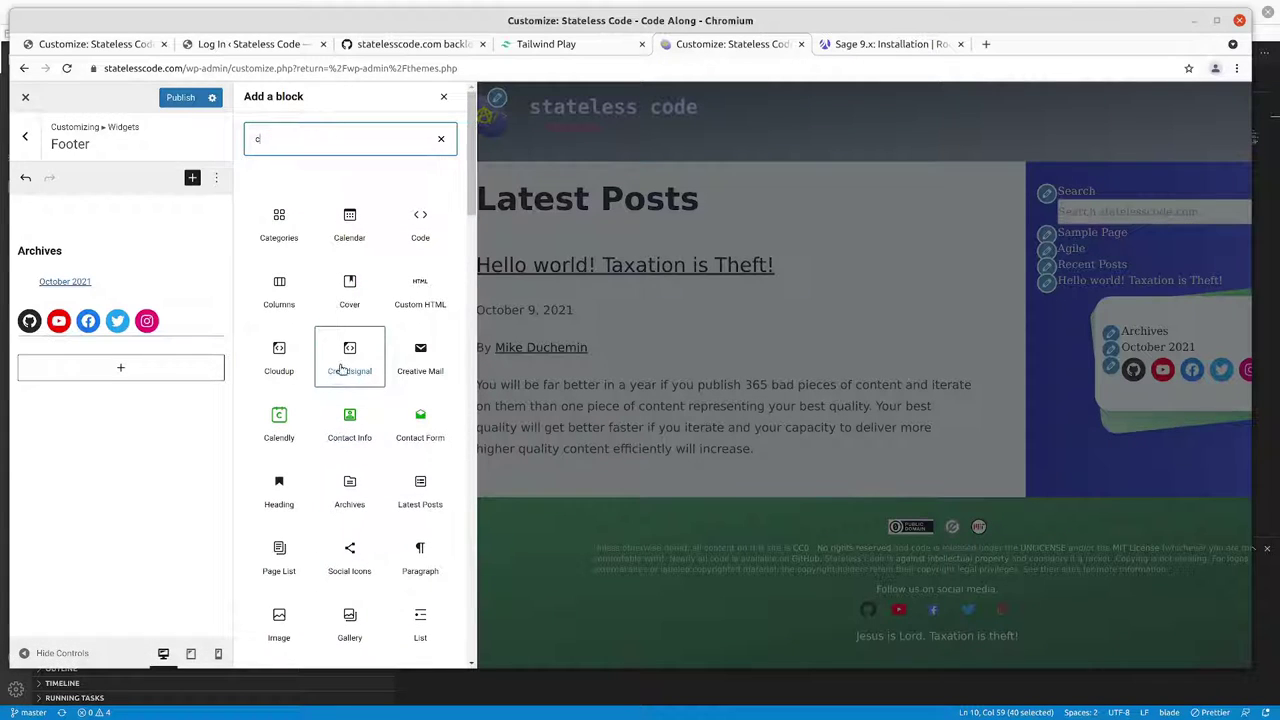
pyautogui.scroll(-10, 365, 290)
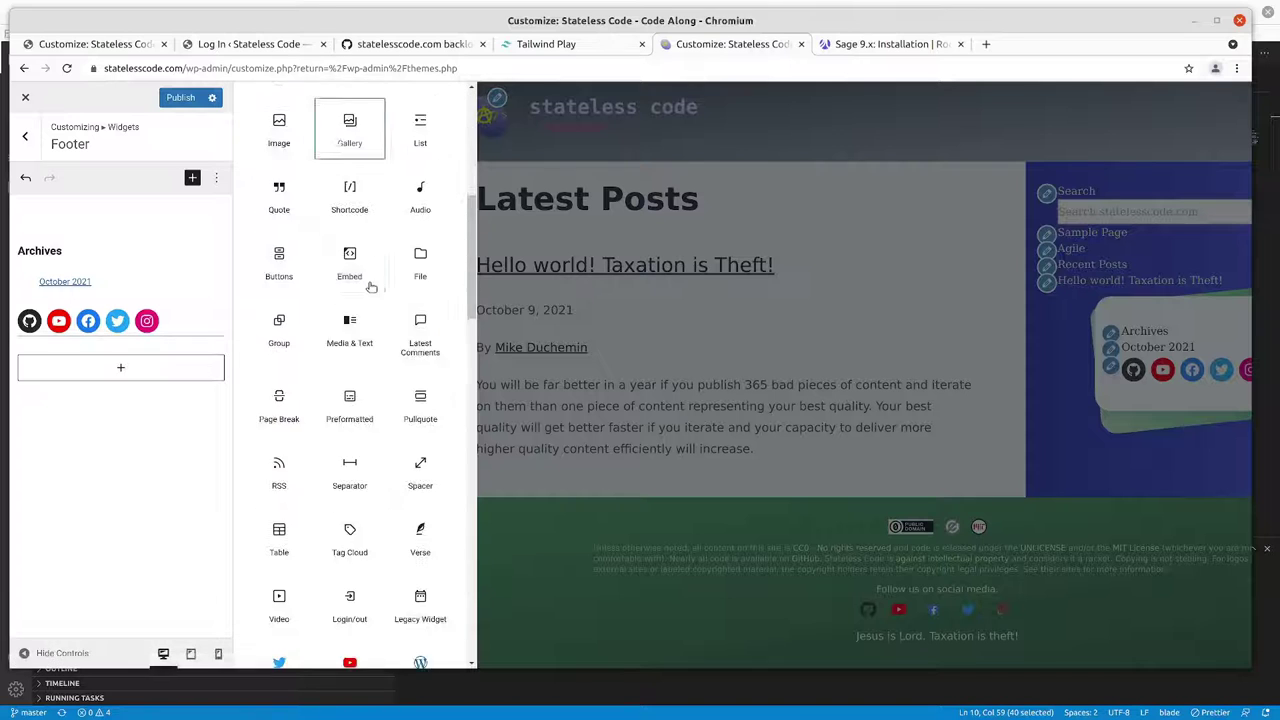
pyautogui.scroll(-10, 370, 288)
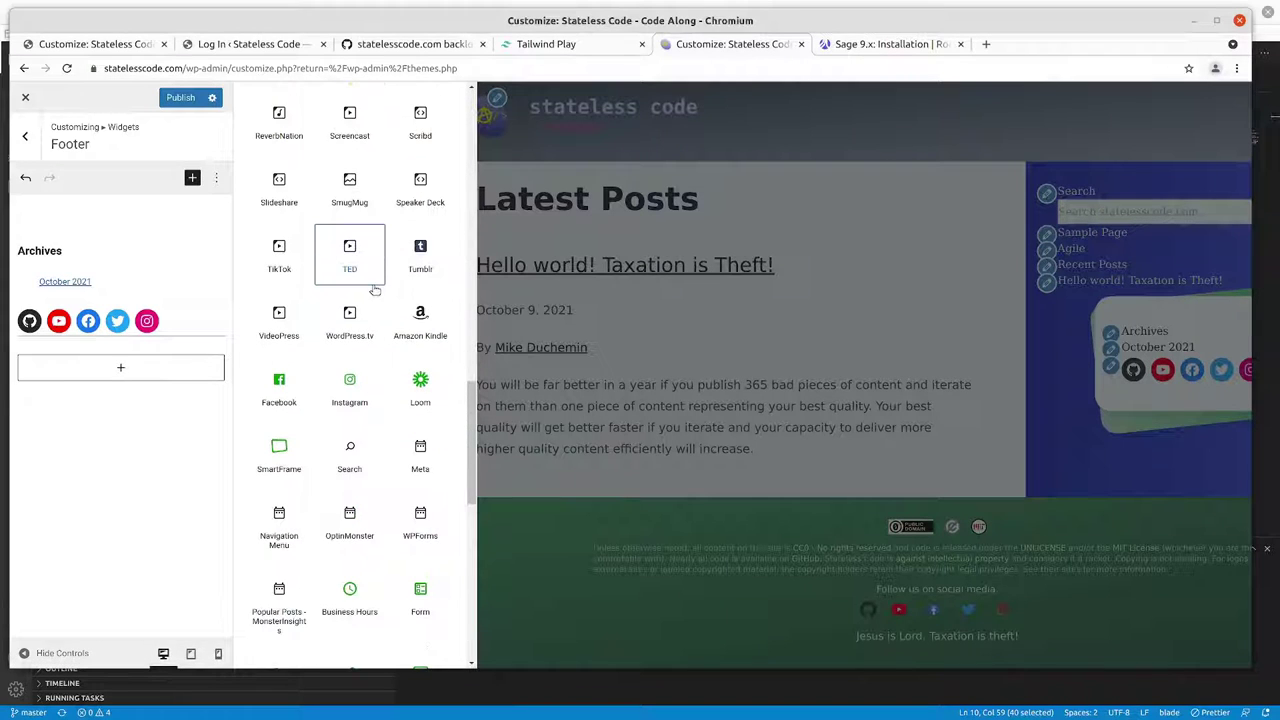
pyautogui.scroll(-3, 373, 290)
pyautogui.scroll(10, 376, 292)
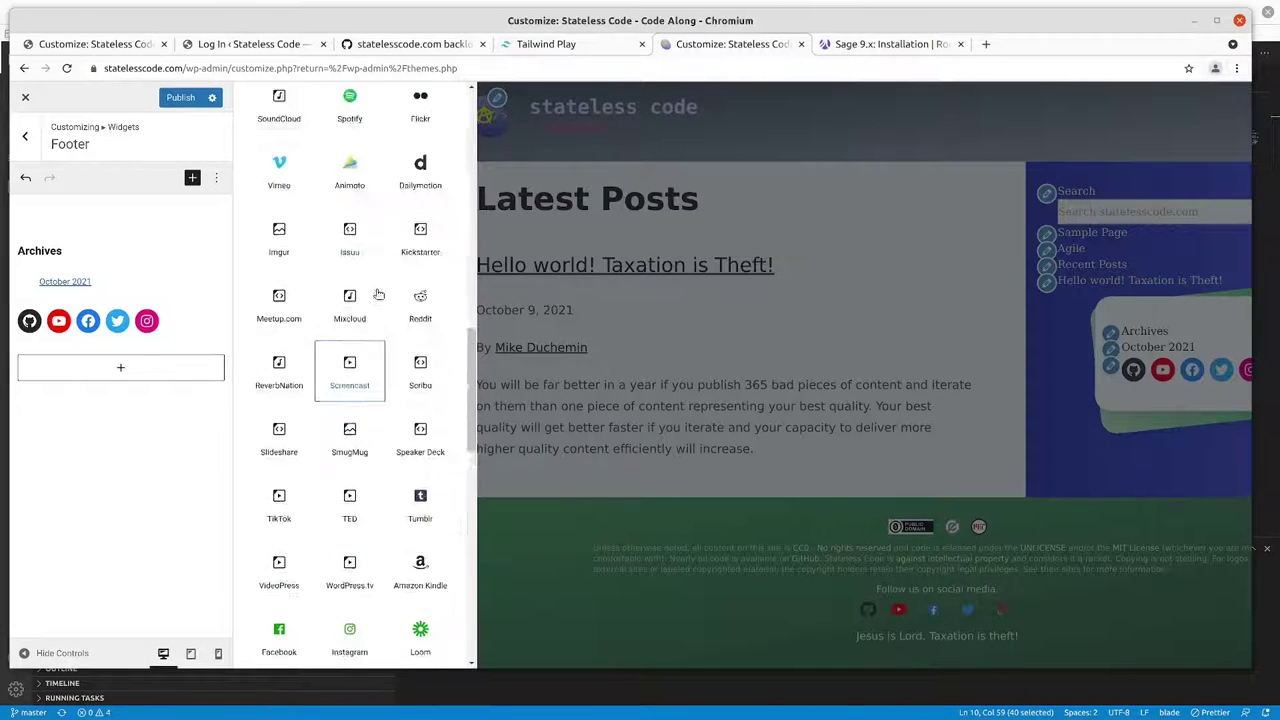
pyautogui.scroll(10, 379, 295)
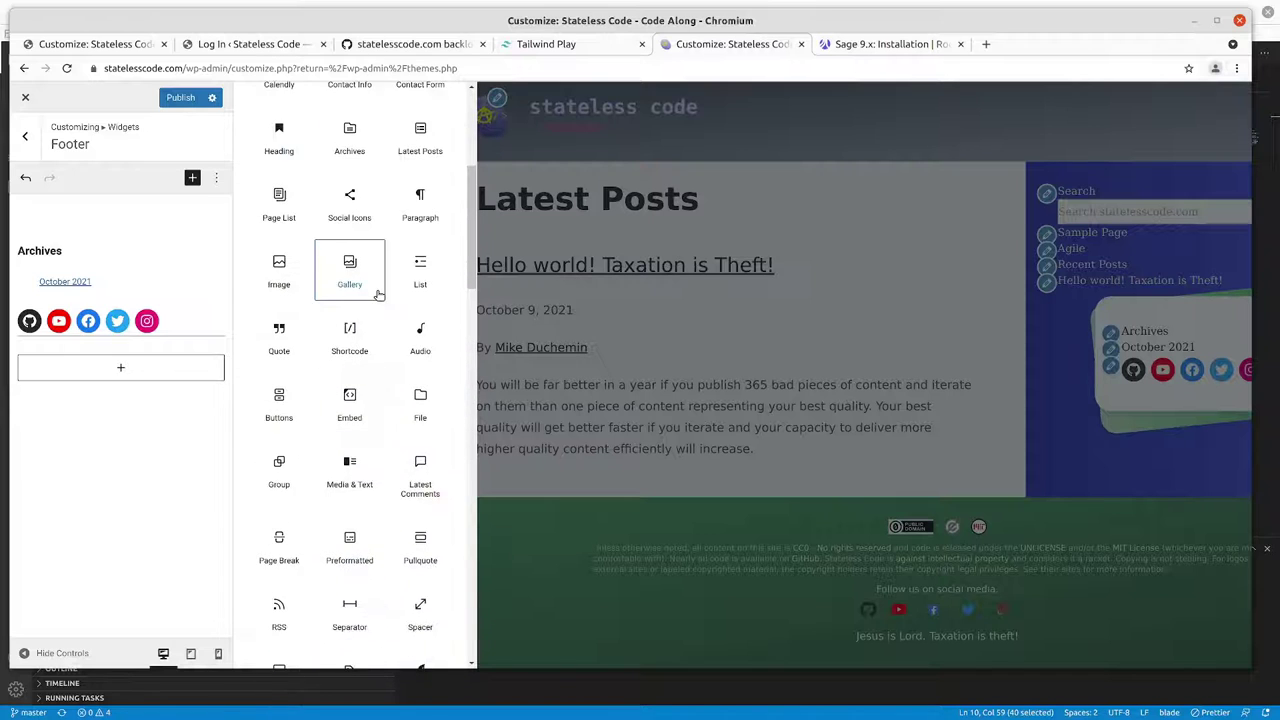
pyautogui.scroll(5, 377, 291)
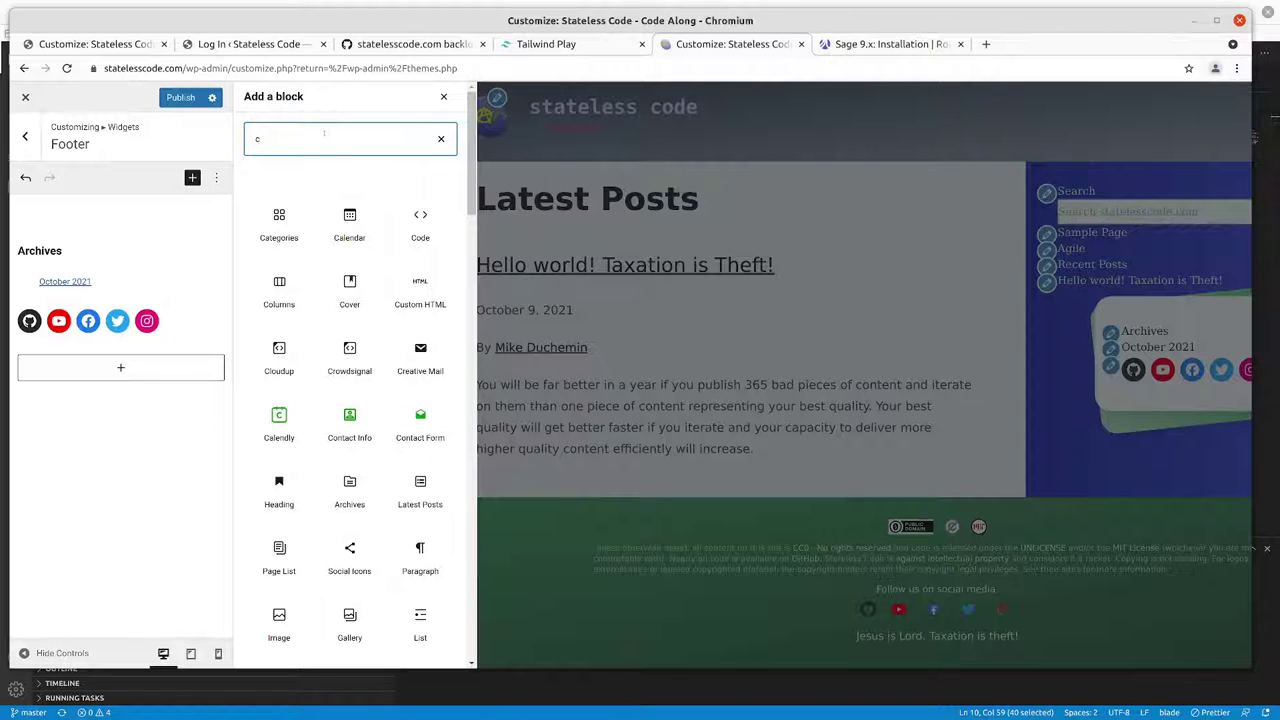
# Step: Search the live site's block library for "ex" and "log" in place of the current term
pyautogui.press('BackSpace')
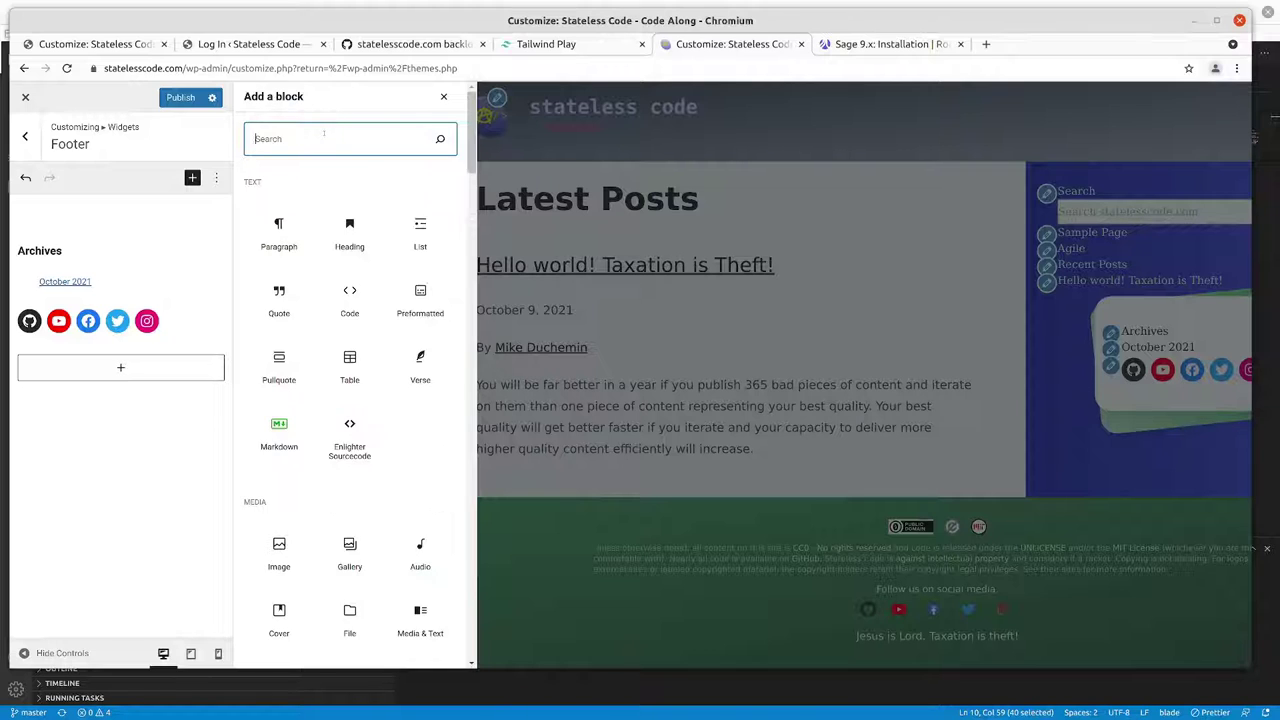
pyautogui.write('ex')
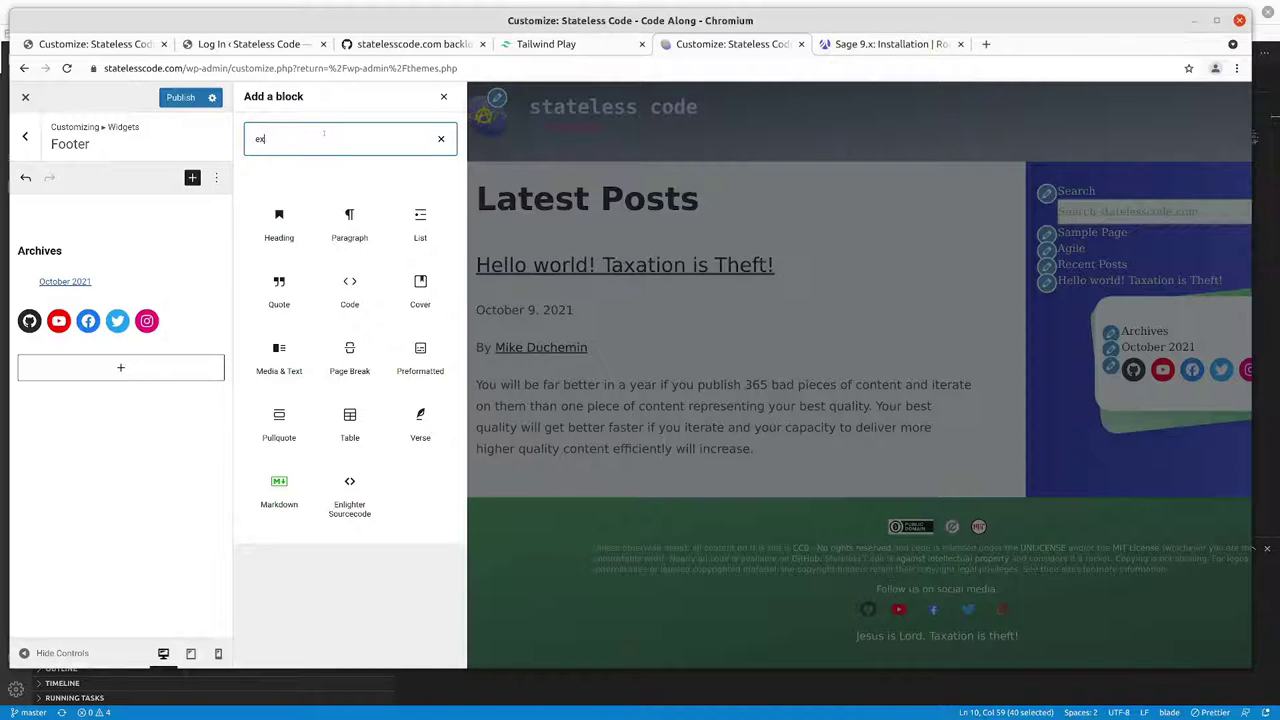
pyautogui.press('BackSpace')
pyautogui.press('BackSpace')
pyautogui.write('log')
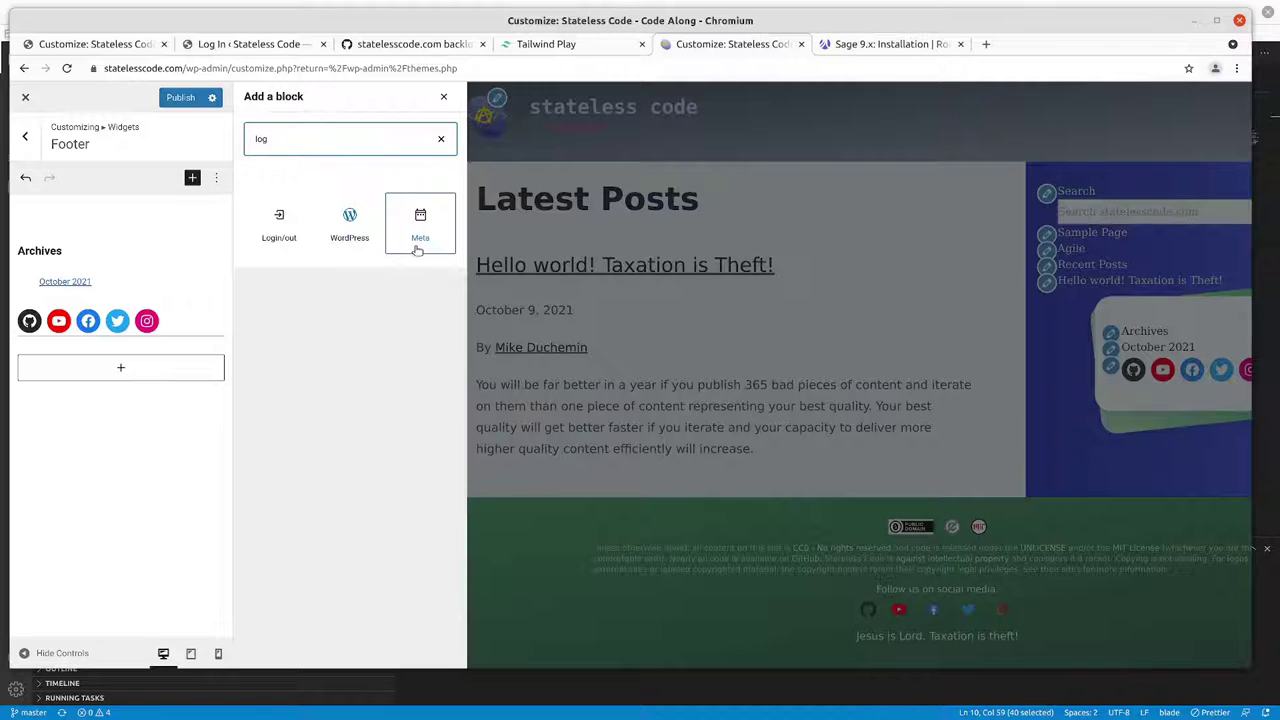
# Step: Add a Meta block at the end of the local site's Primary widget area and display its rendered links, leaving its title empty
pyautogui.click(126, 44)
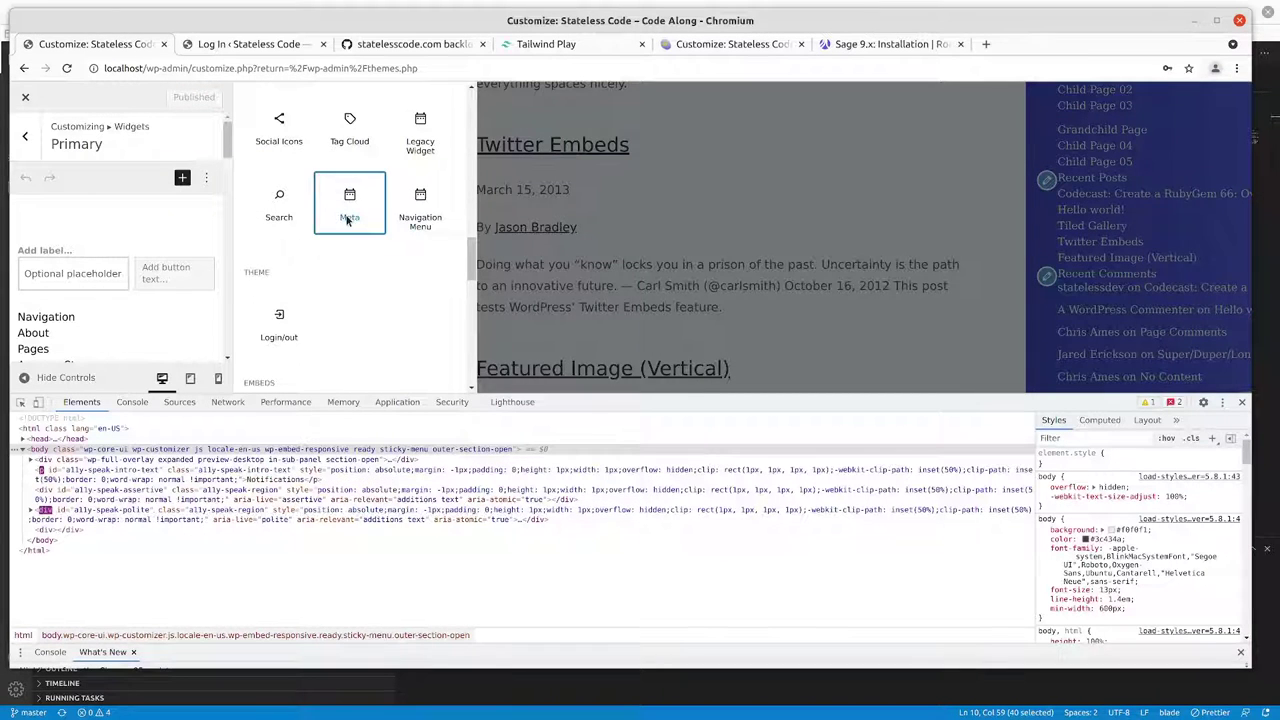
pyautogui.click(347, 212)
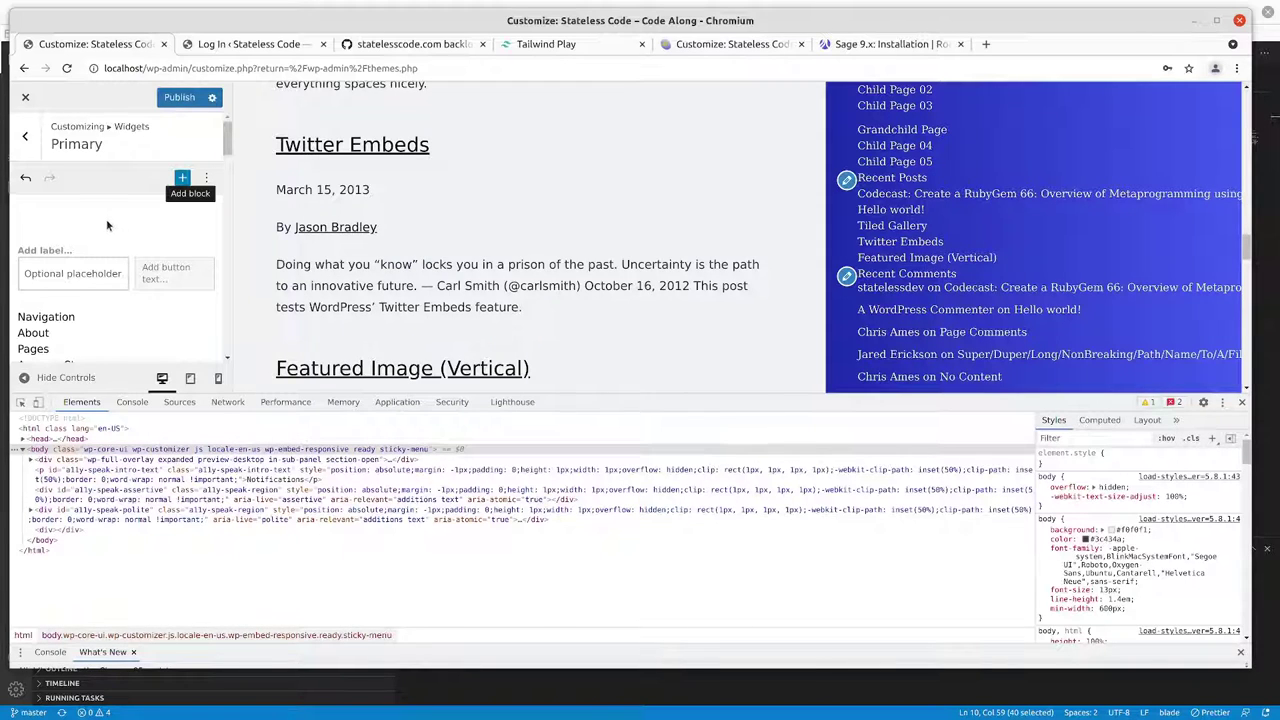
pyautogui.scroll(-15, 150, 236)
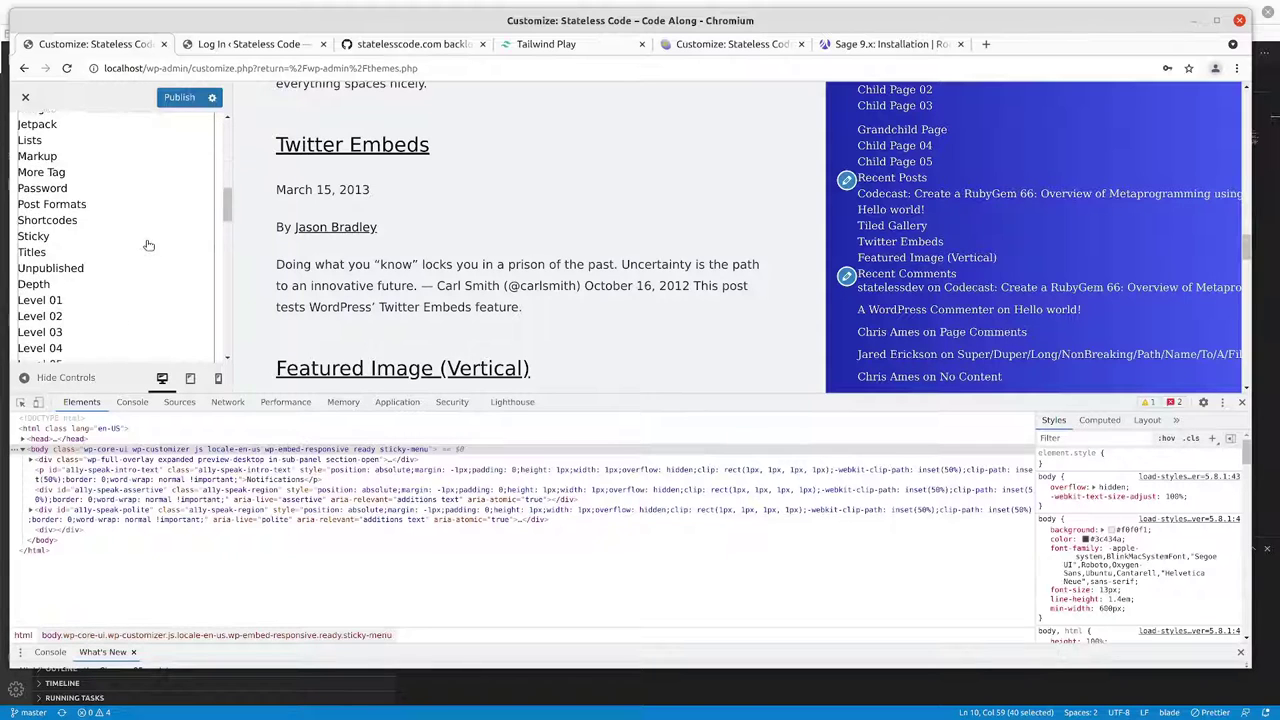
pyautogui.scroll(-10, 150, 238)
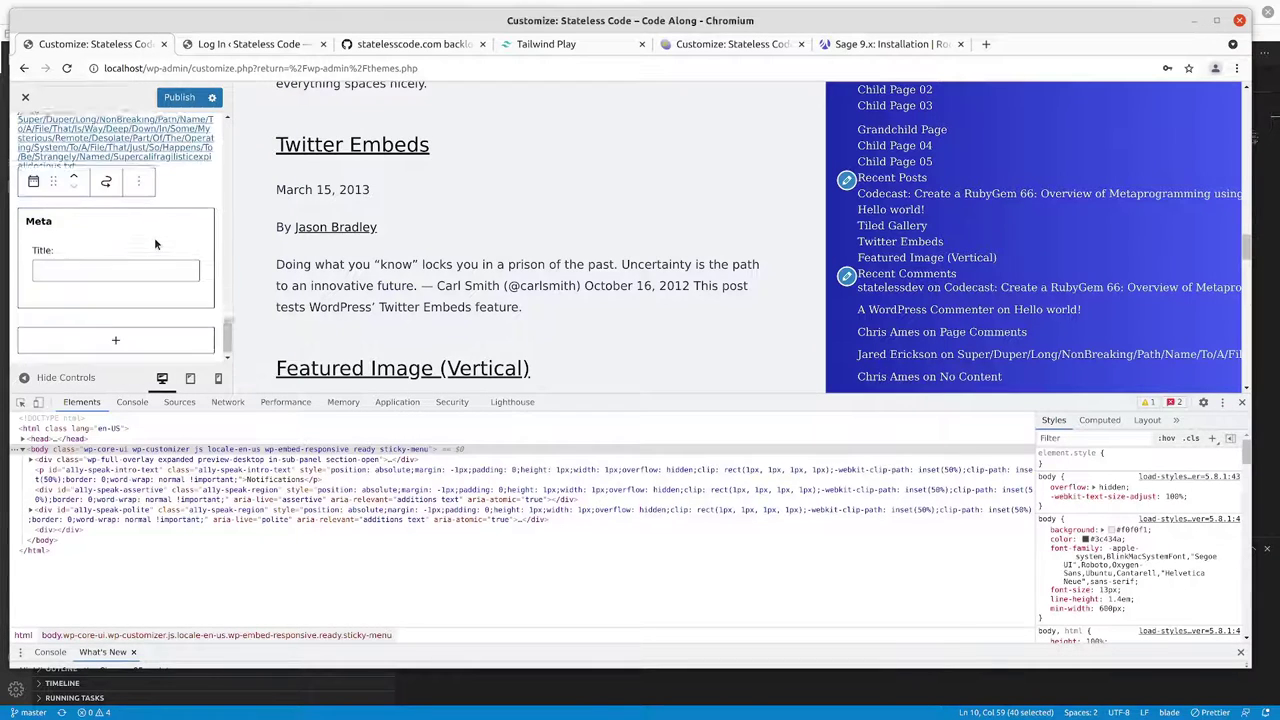
pyautogui.scroll(-3, 154, 240)
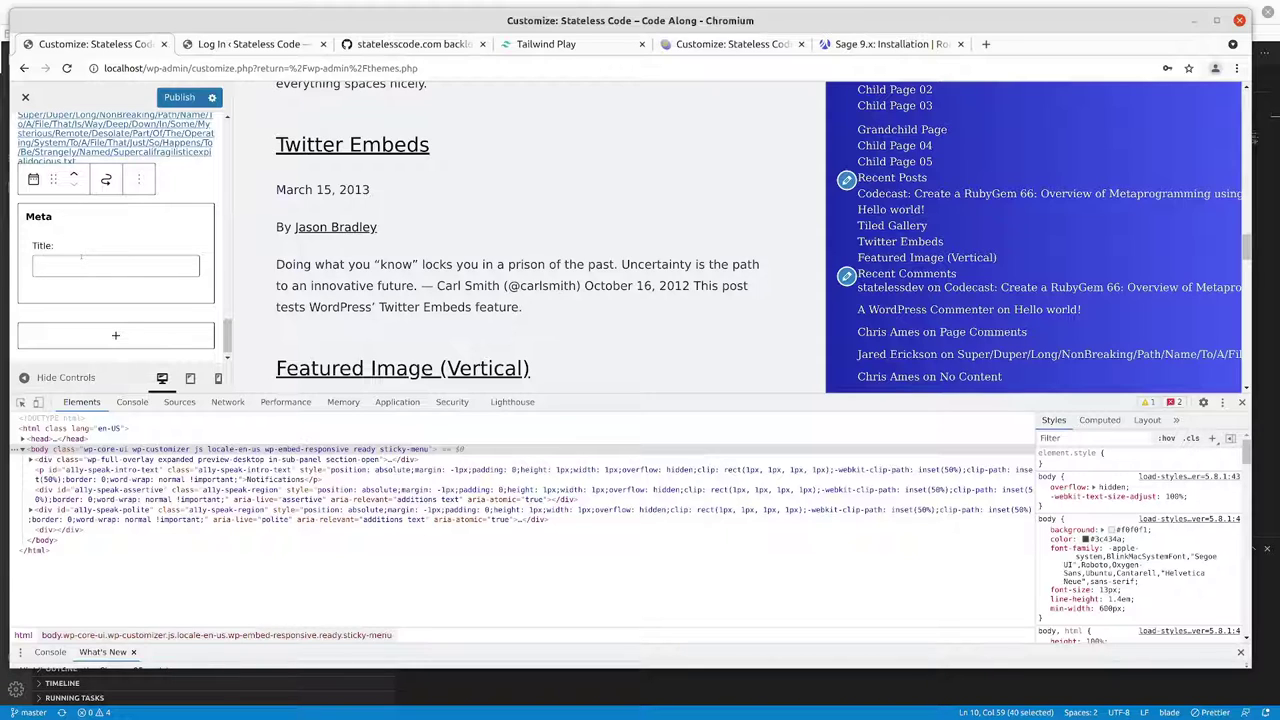
pyautogui.click(137, 180)
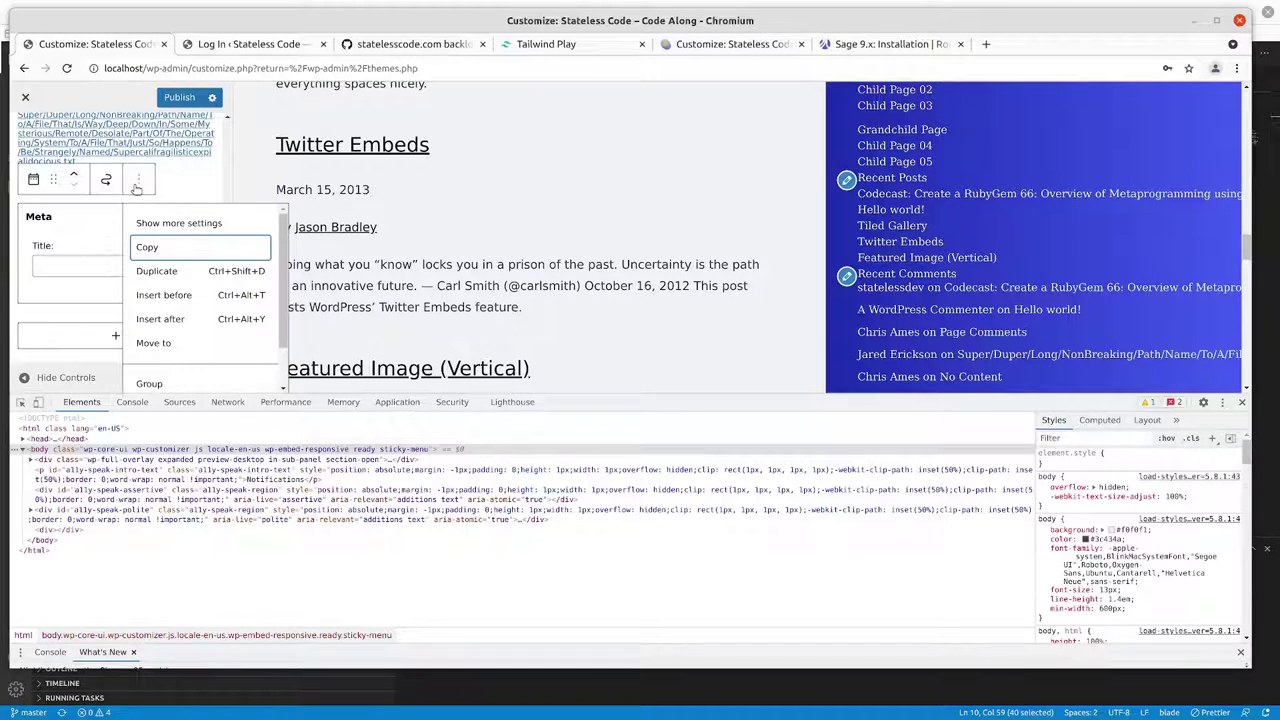
pyautogui.click(43, 312)
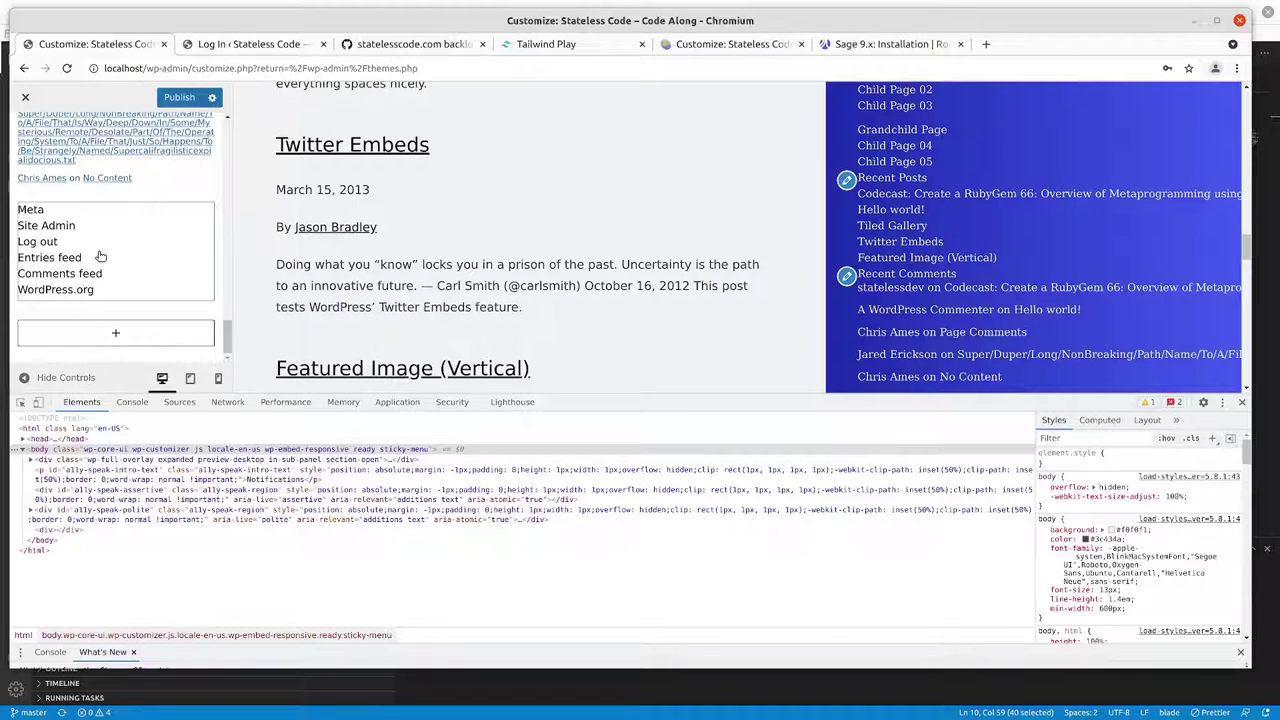
pyautogui.rightClick(101, 247)
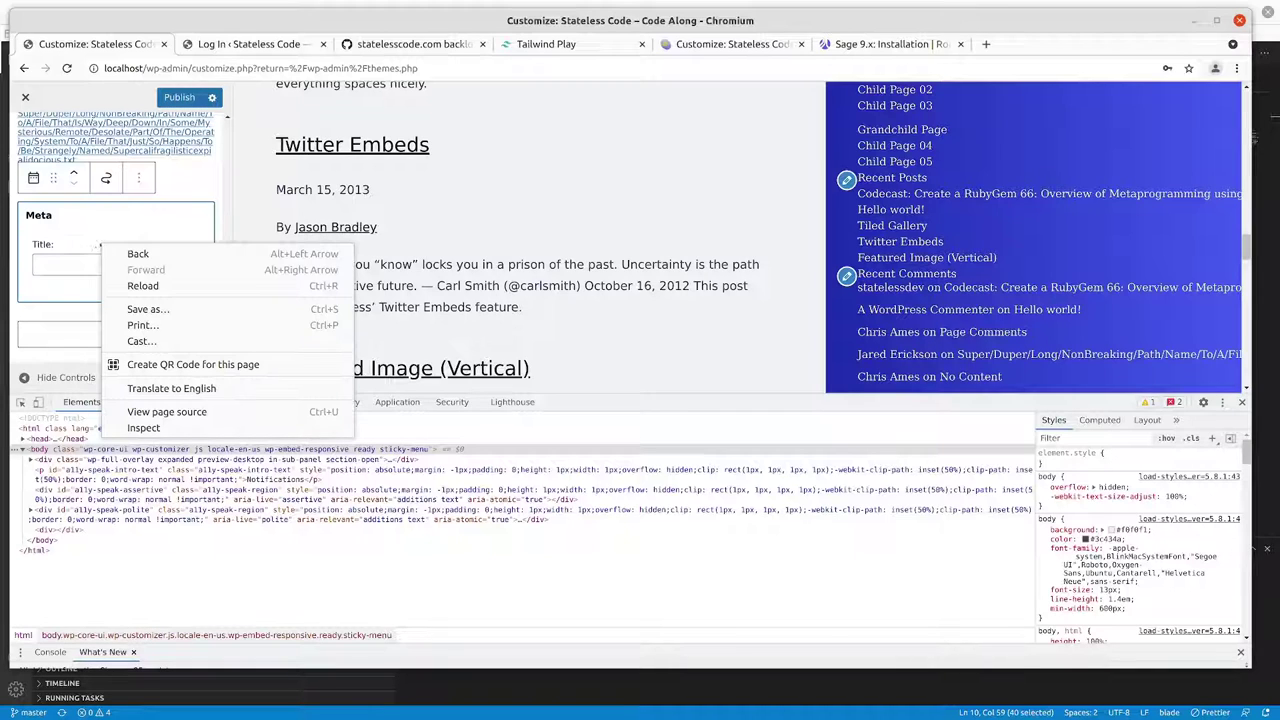
pyautogui.click(75, 238)
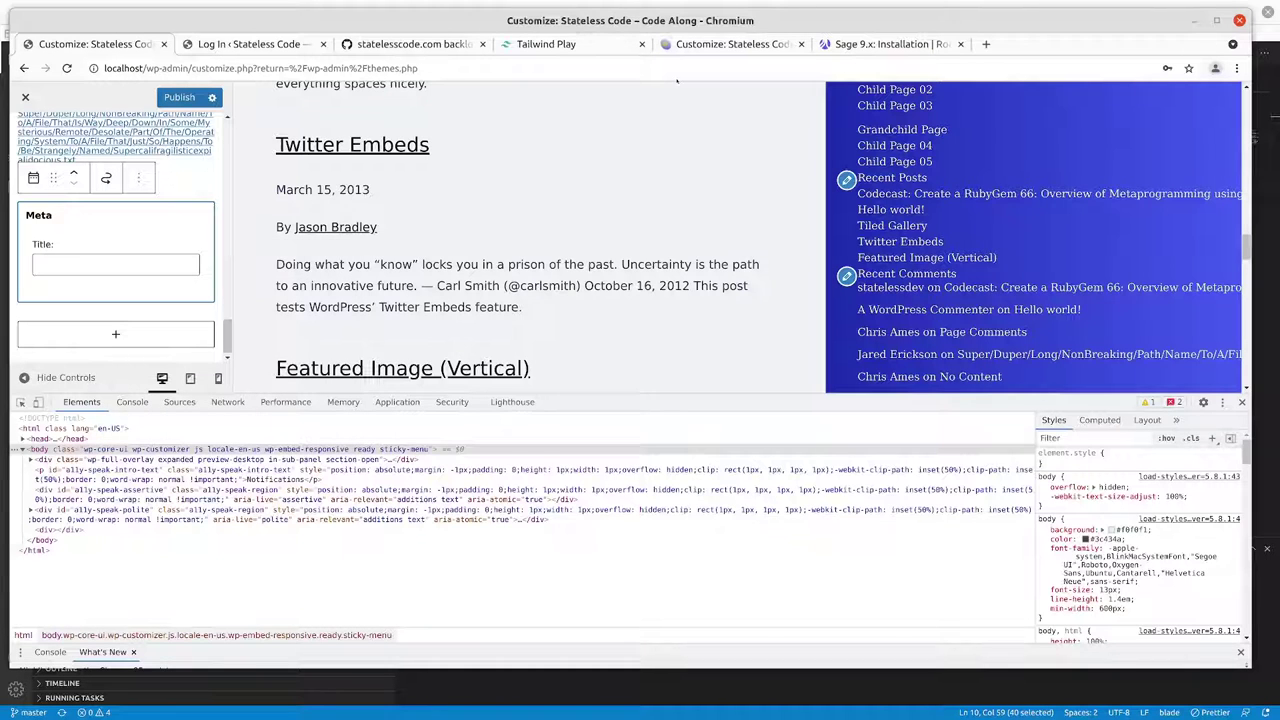
# Step: Switch to the live site's Primary widget area, search the block library for "log" and place a Login/out block above Search
pyautogui.click(698, 45)
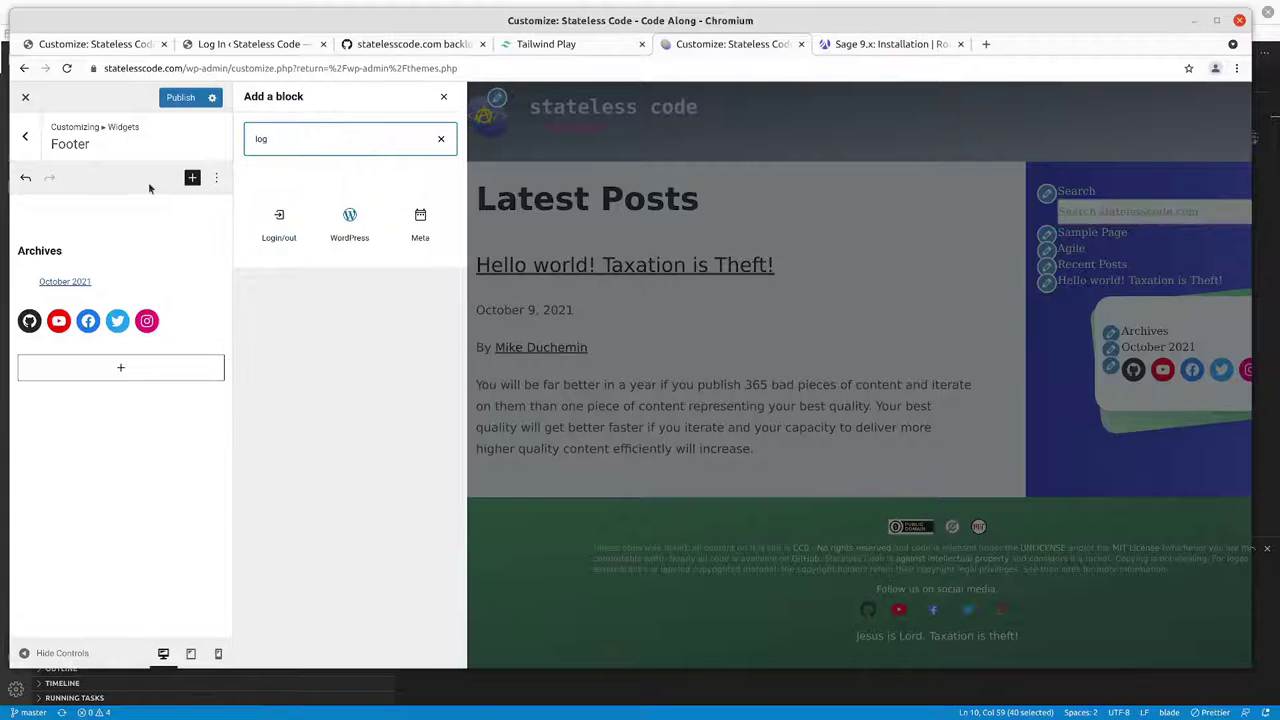
pyautogui.click(23, 140)
pyautogui.click(50, 177)
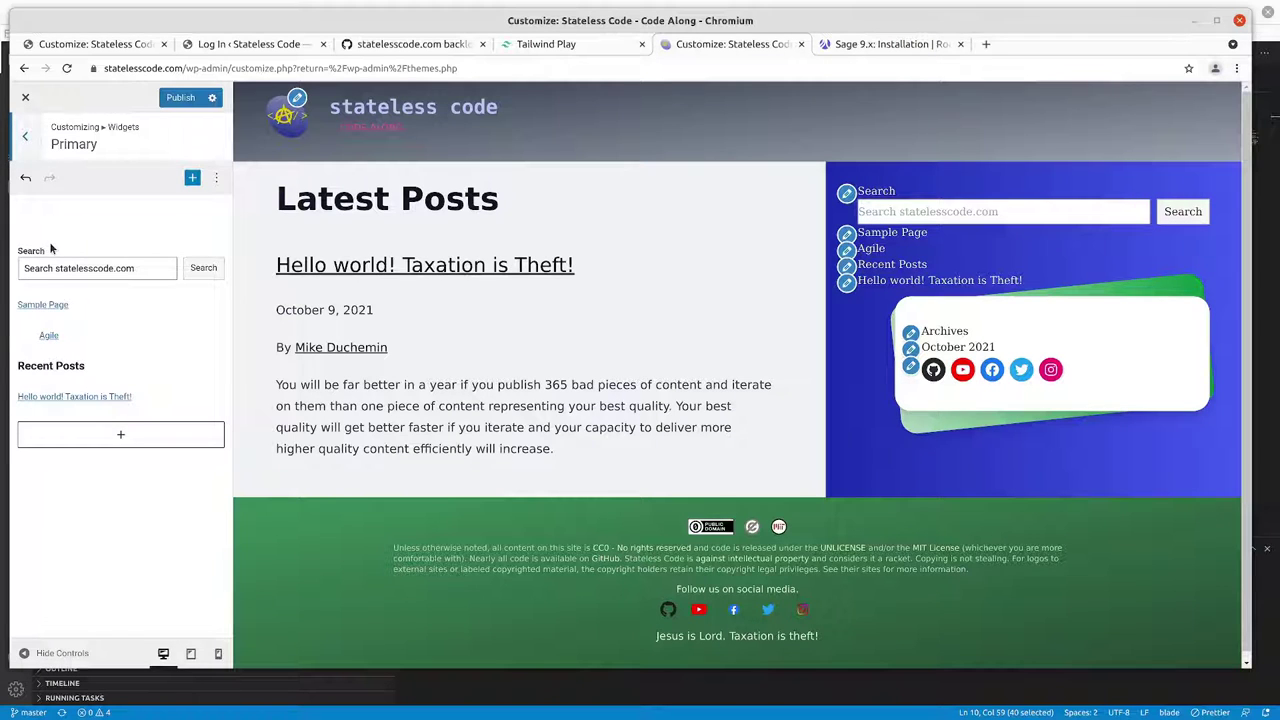
pyautogui.click(193, 178)
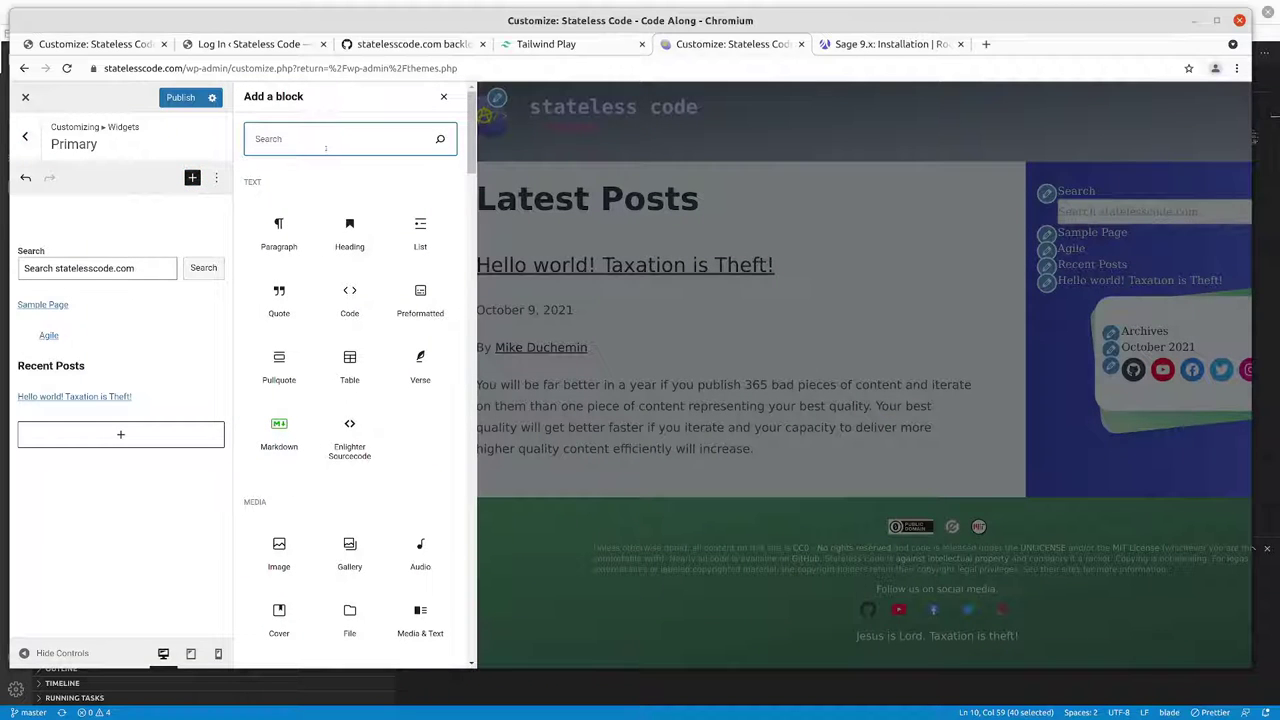
pyautogui.write('log')
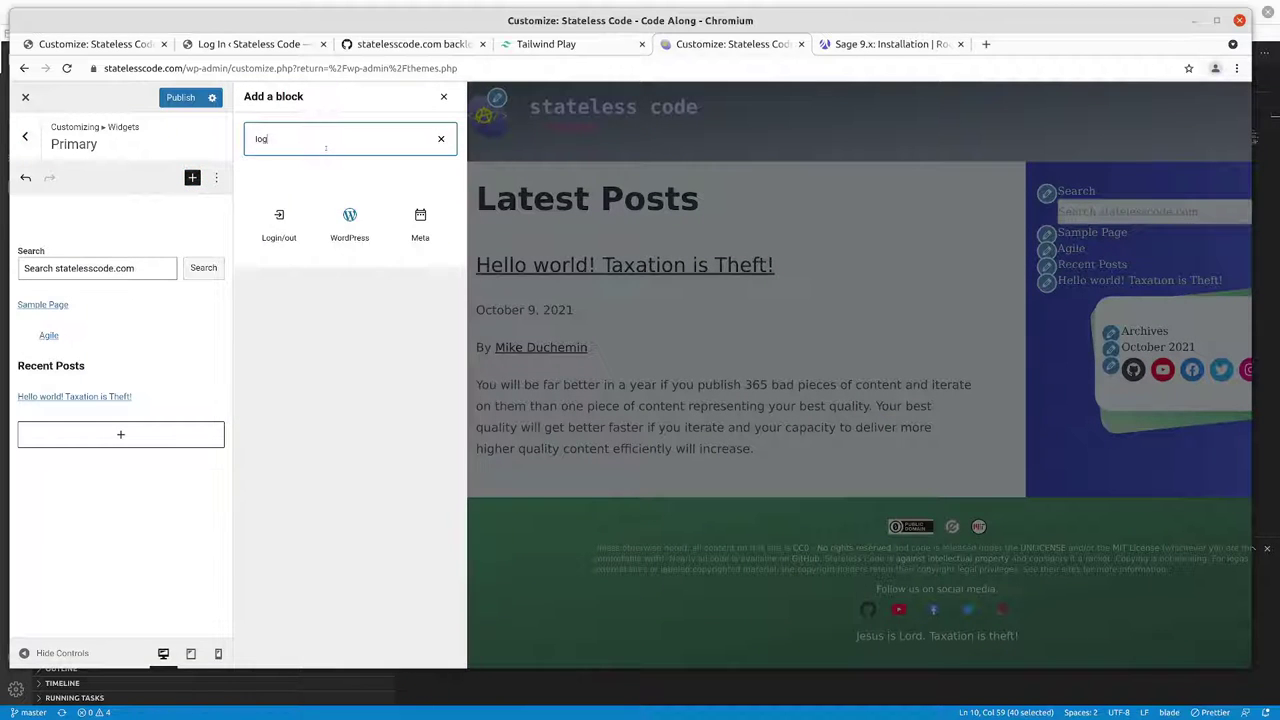
pyautogui.moveTo(280, 222); pyautogui.dragTo(61, 250)
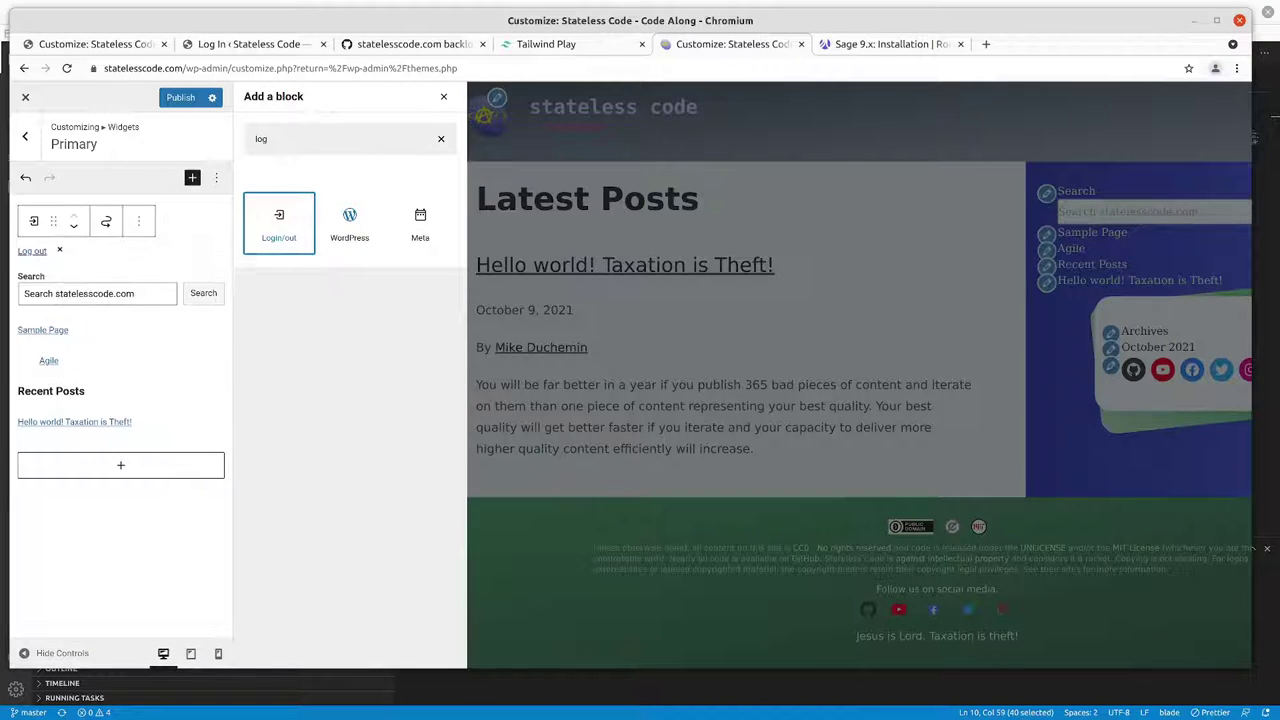
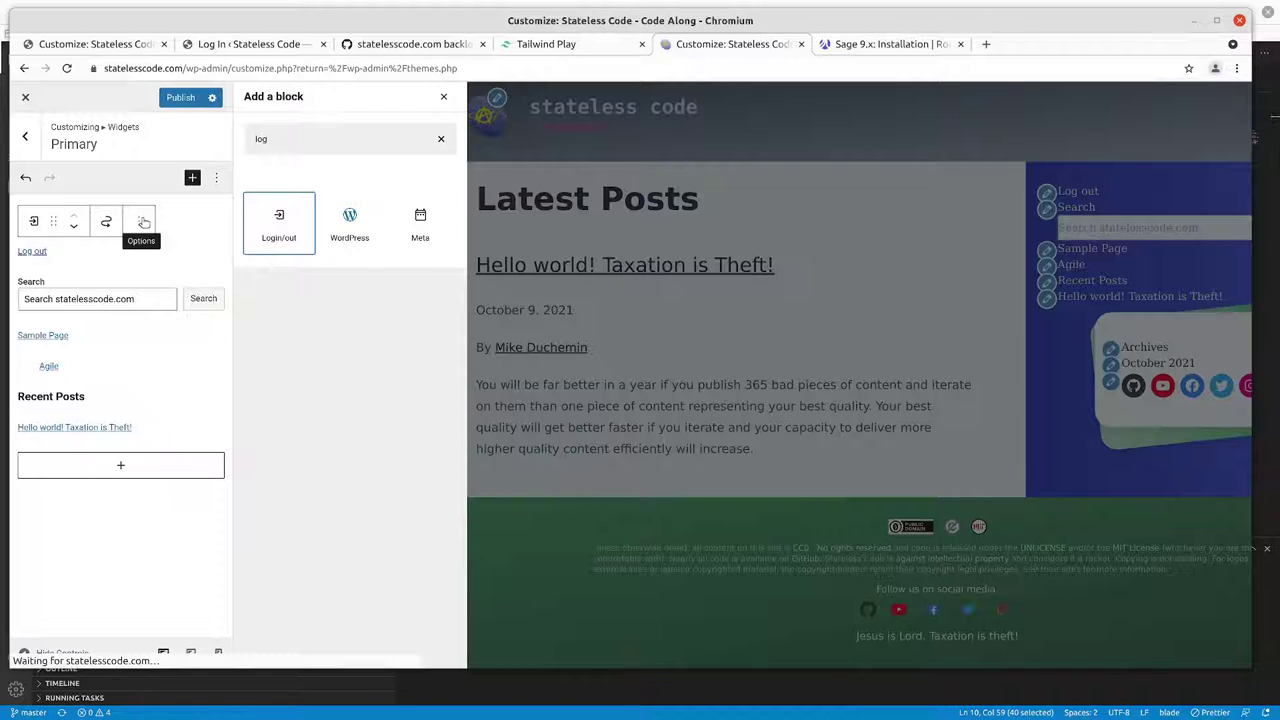
# Step: Publish the live site's Primary widget area with the Login/out block and close the customizer
pyautogui.click(32, 251)
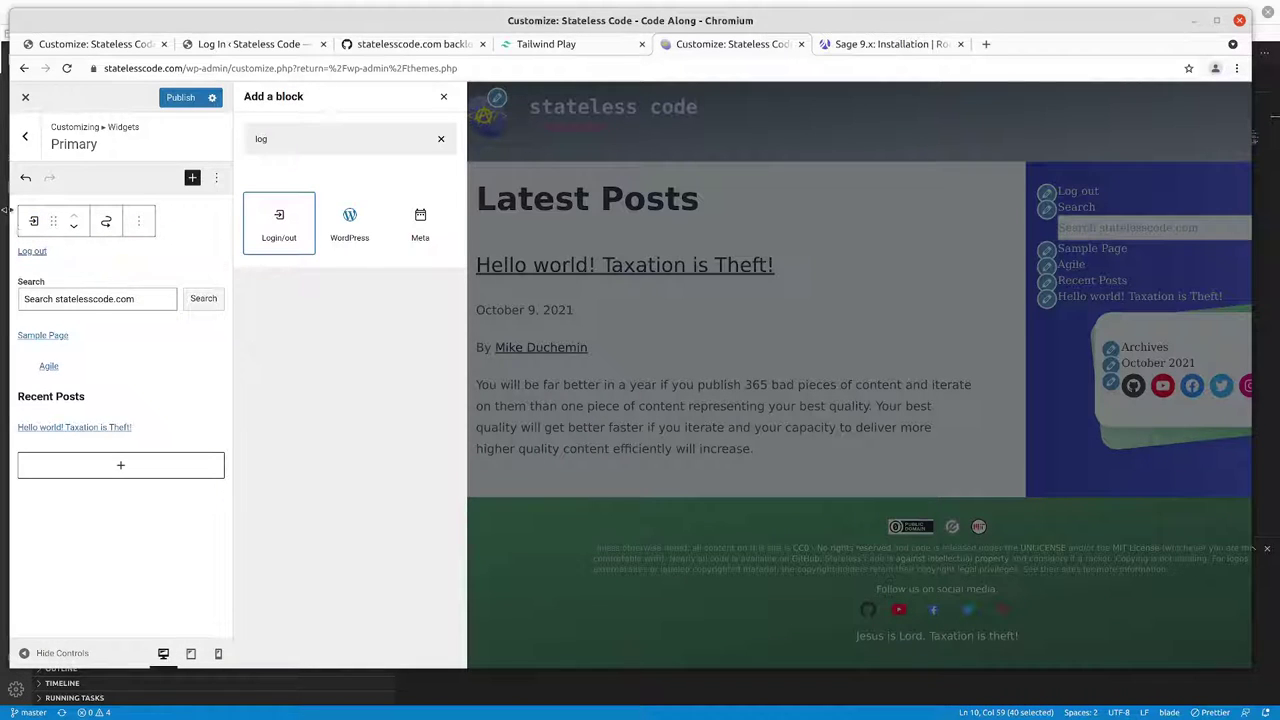
pyautogui.click(34, 222)
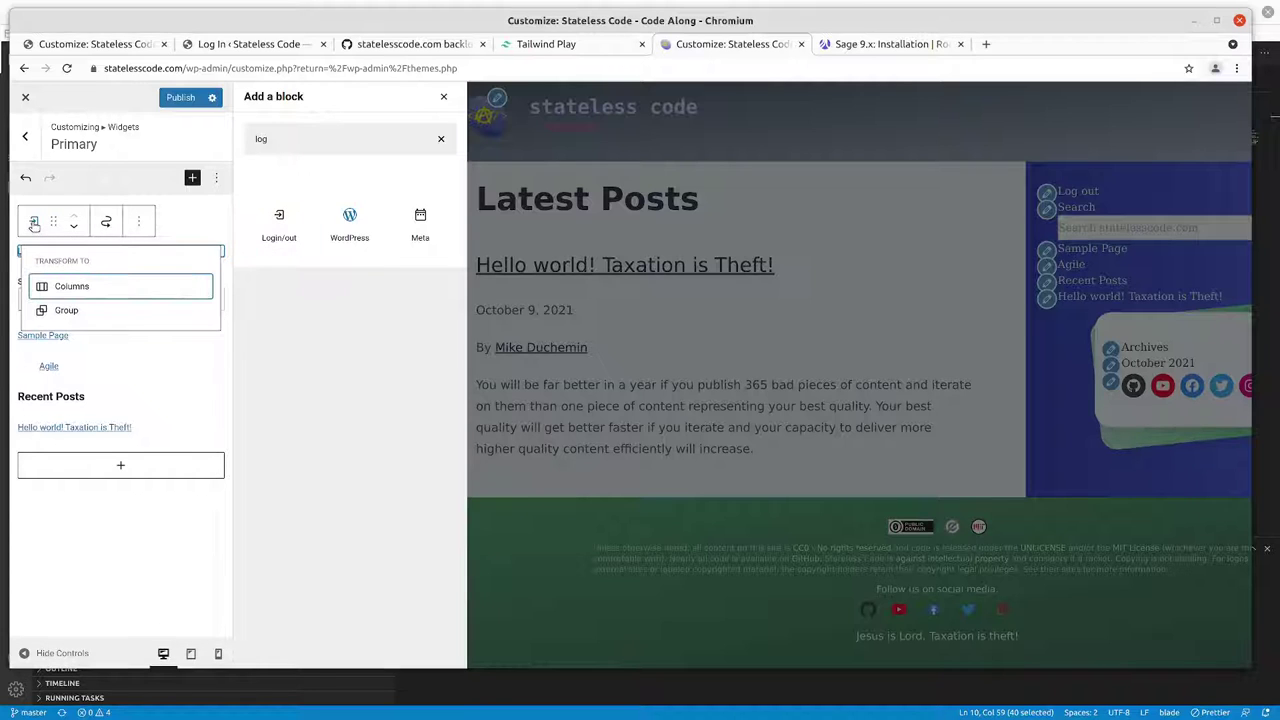
pyautogui.click(175, 217)
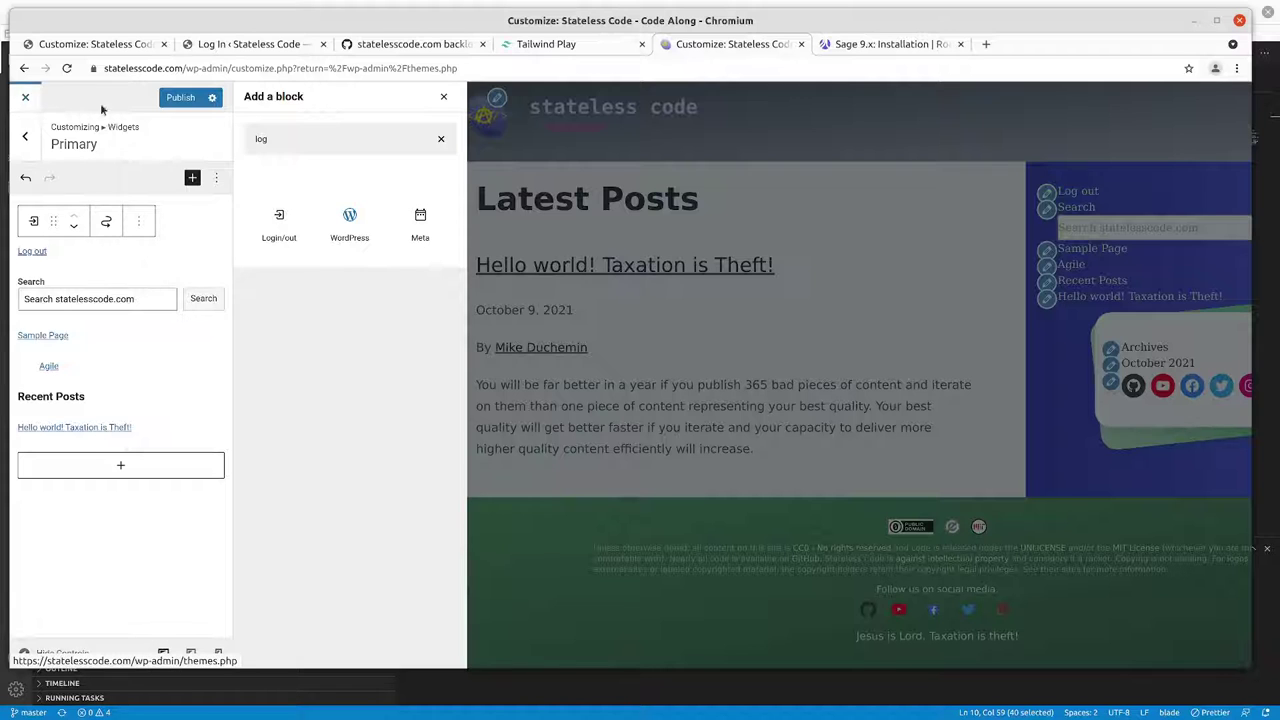
pyautogui.click(166, 99)
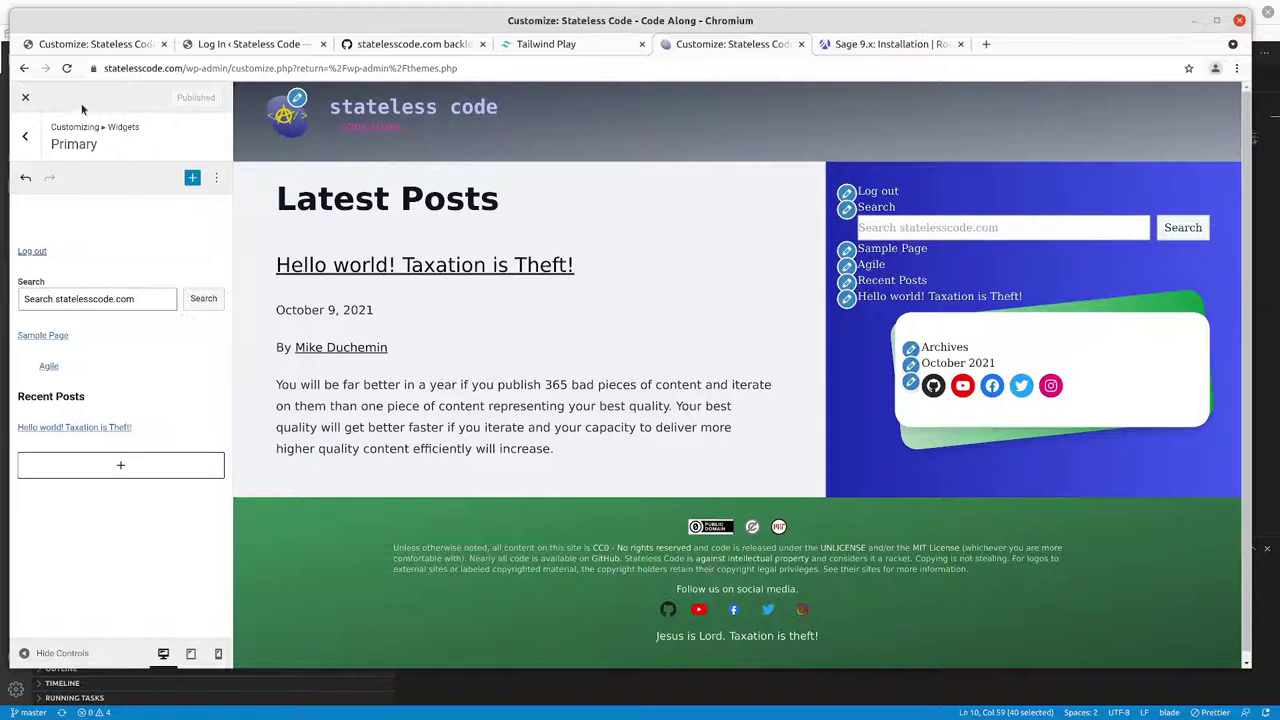
pyautogui.click(26, 100)
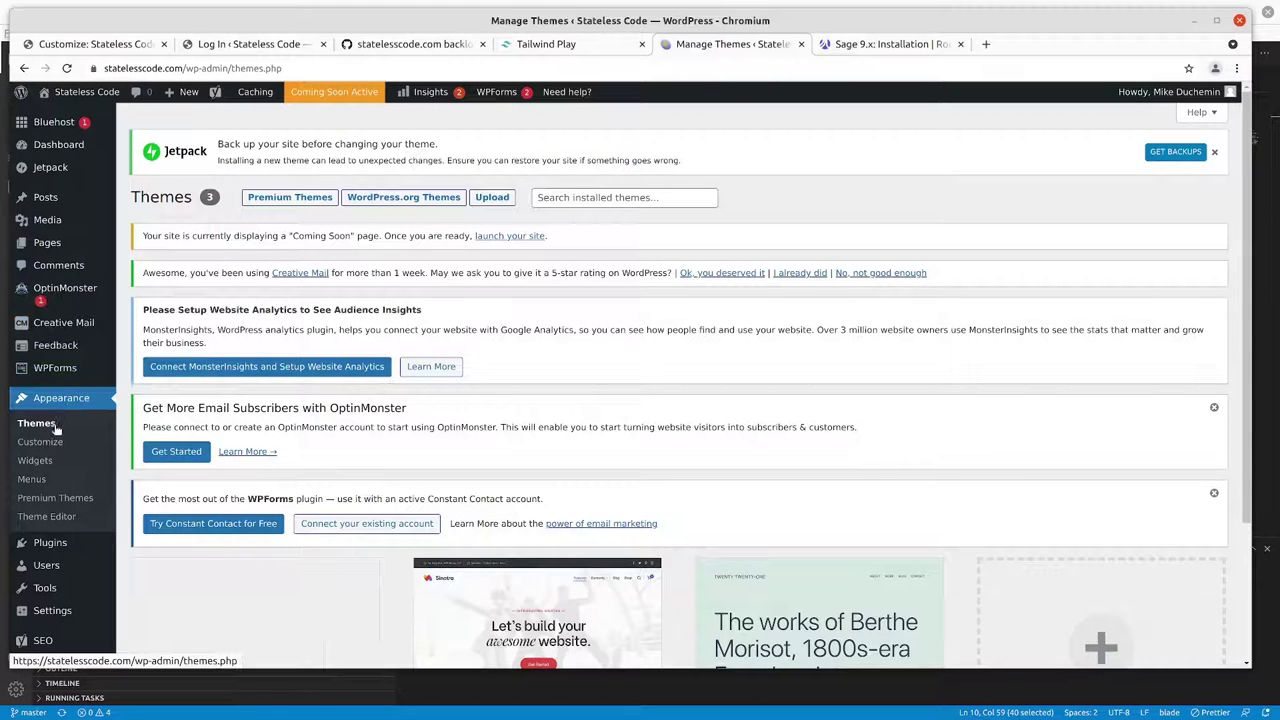
# Step: Open the live site's list of all pages and move Sample Page to the Trash
pyautogui.click(58, 402)
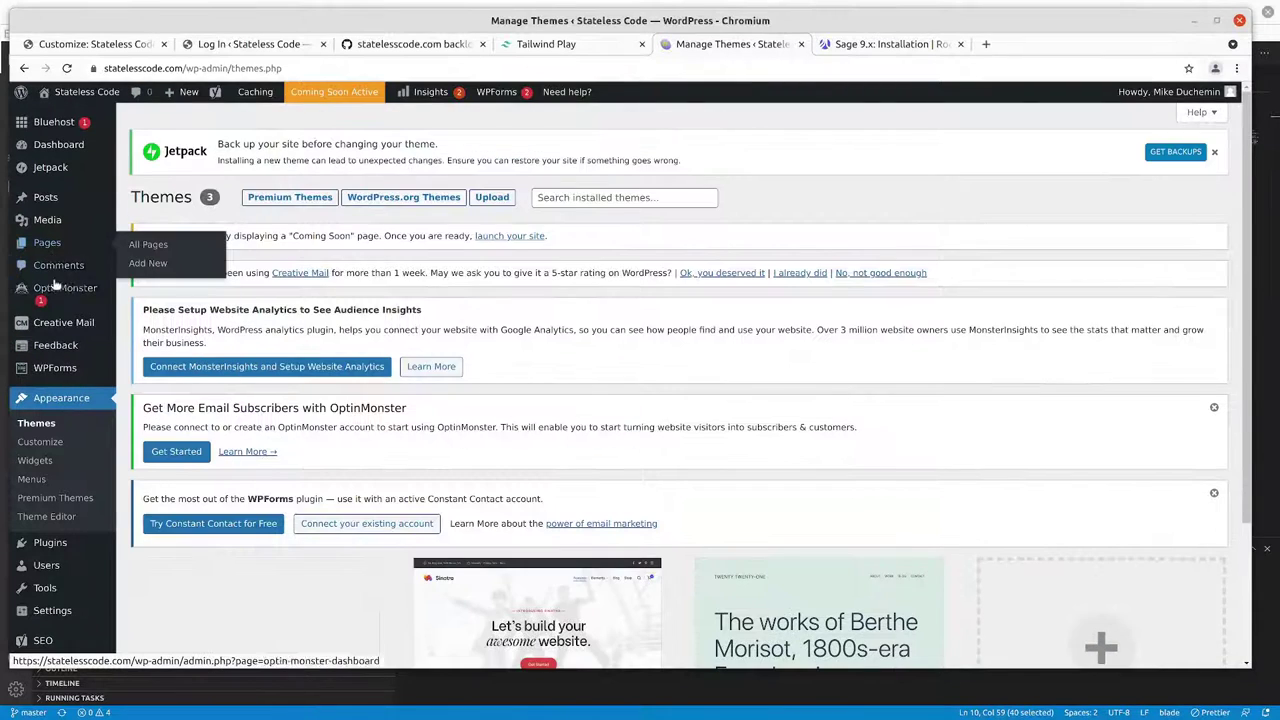
pyautogui.scroll(-2, 40, 420)
pyautogui.moveTo(37, 604)
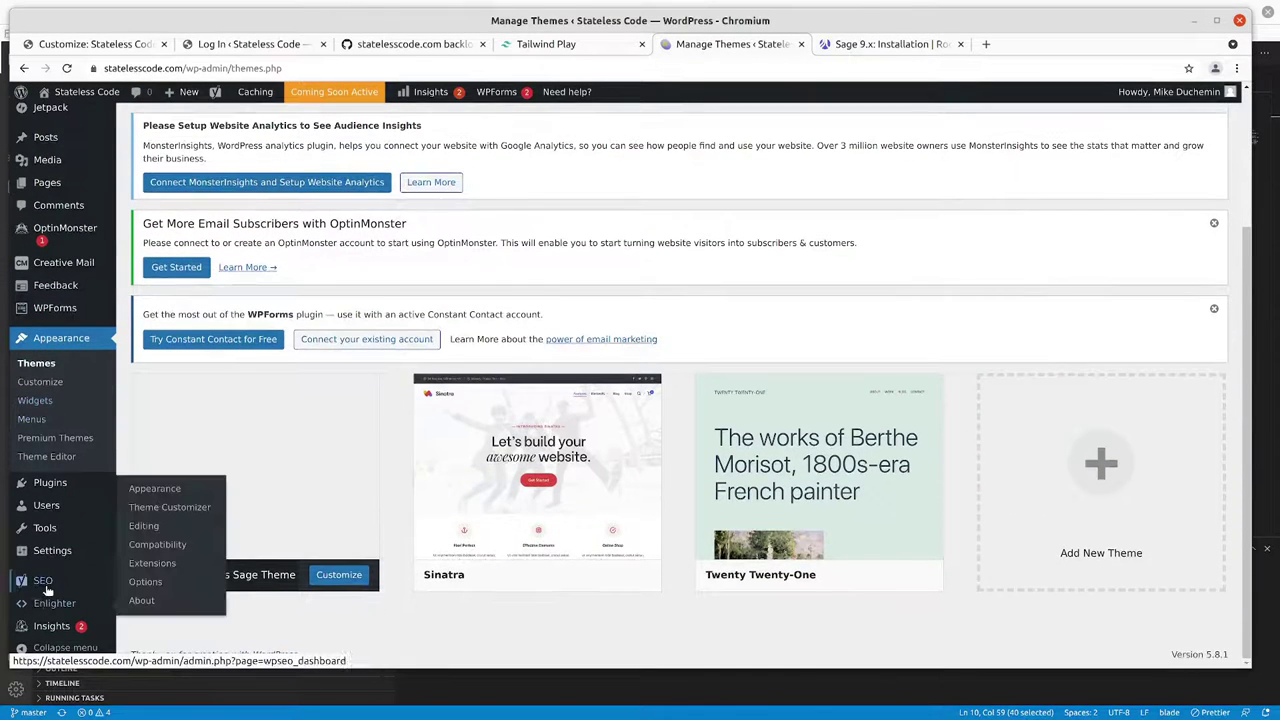
pyautogui.scroll(3, 40, 468)
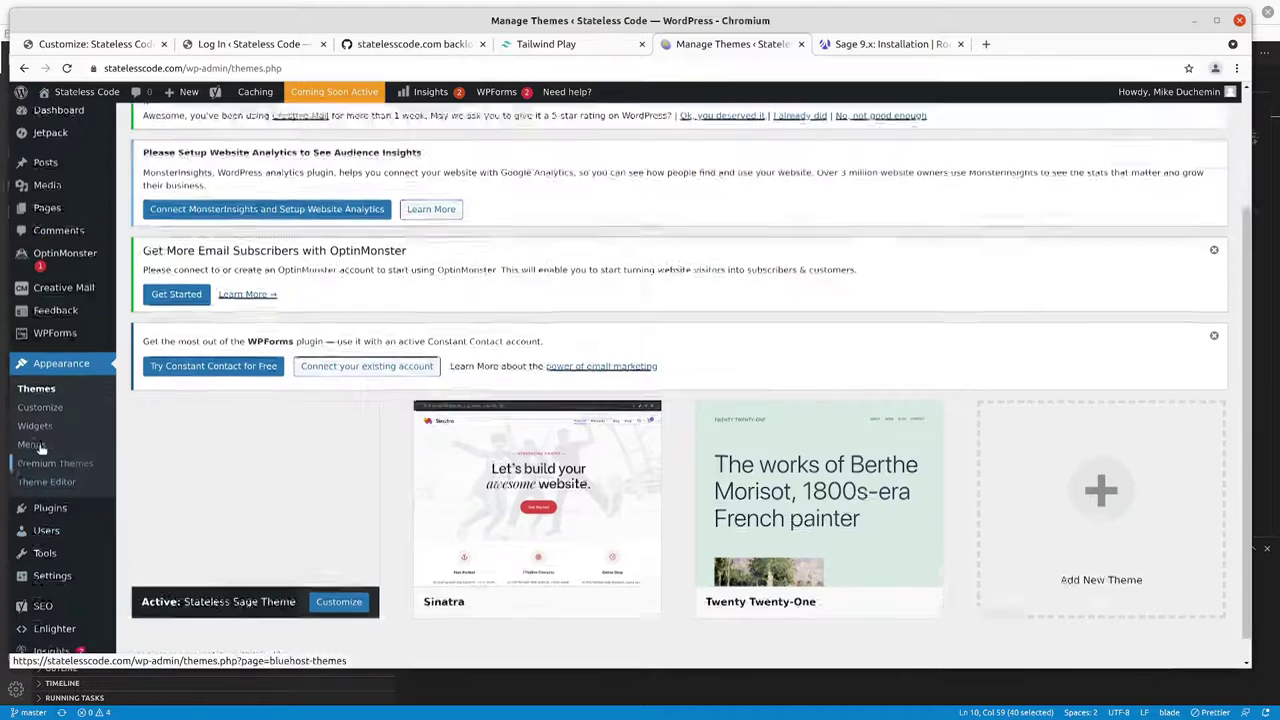
pyautogui.scroll(1, 55, 380)
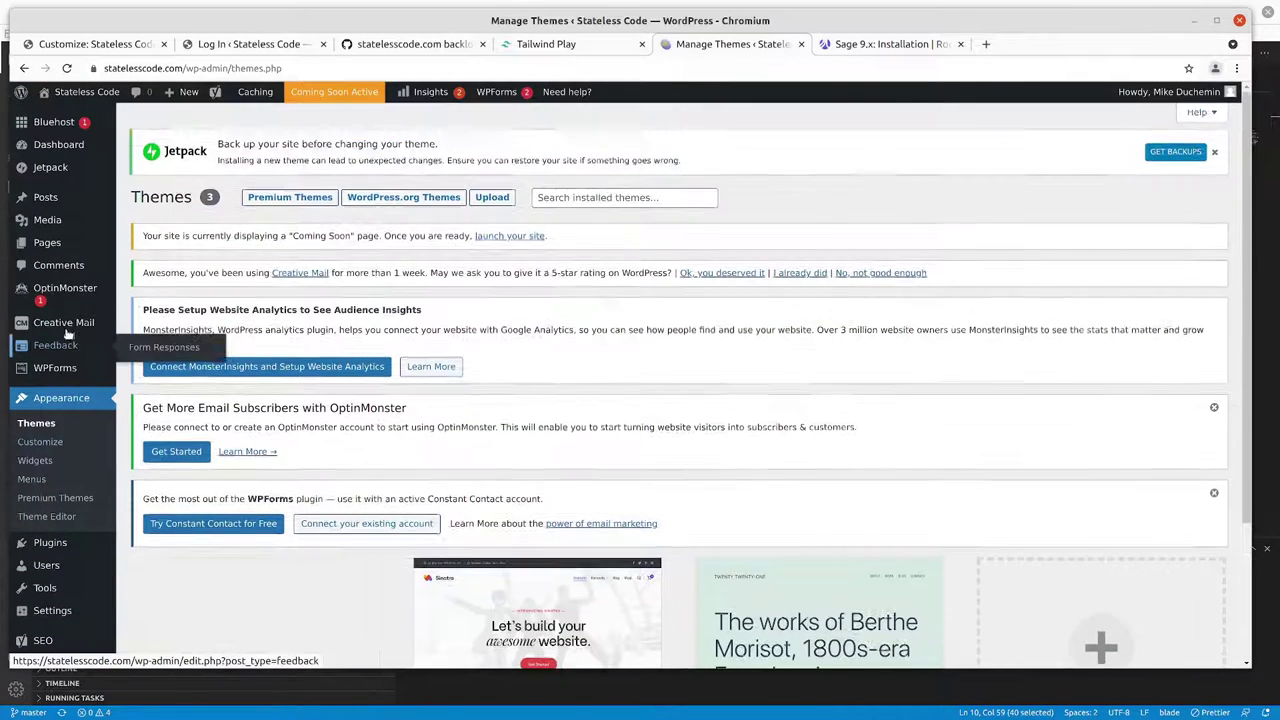
pyautogui.moveTo(47, 245)
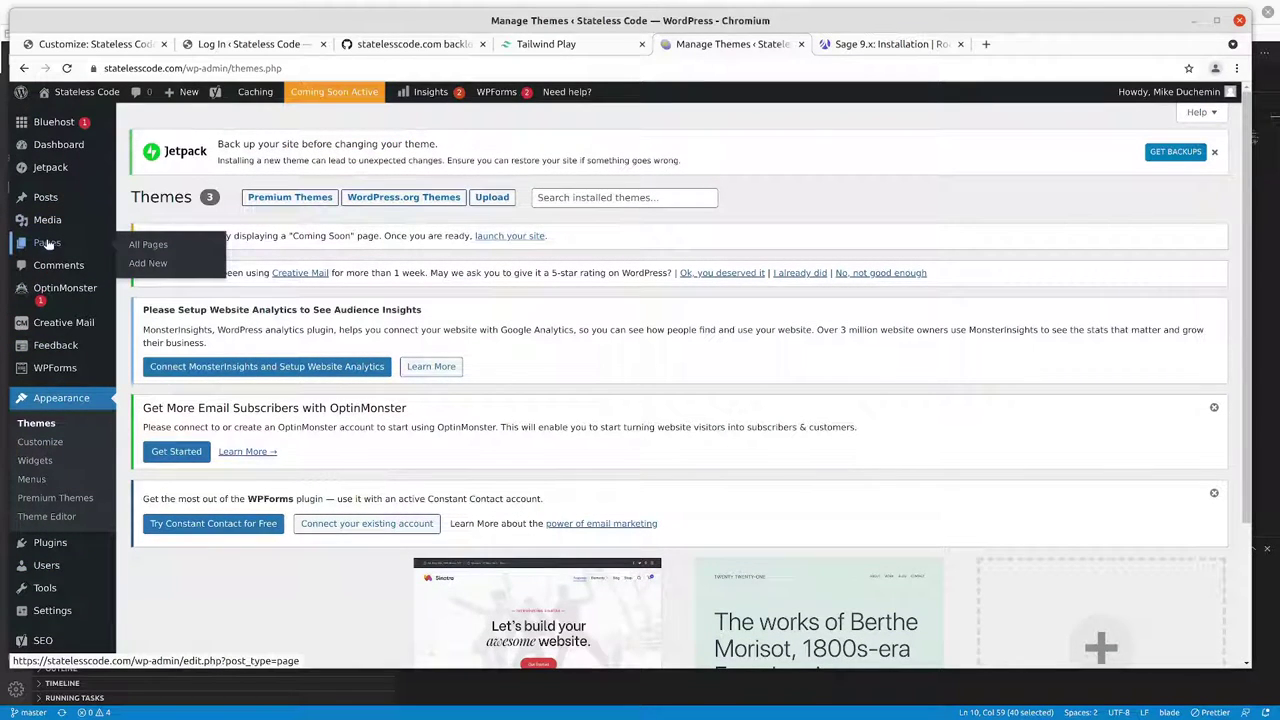
pyautogui.click(145, 248)
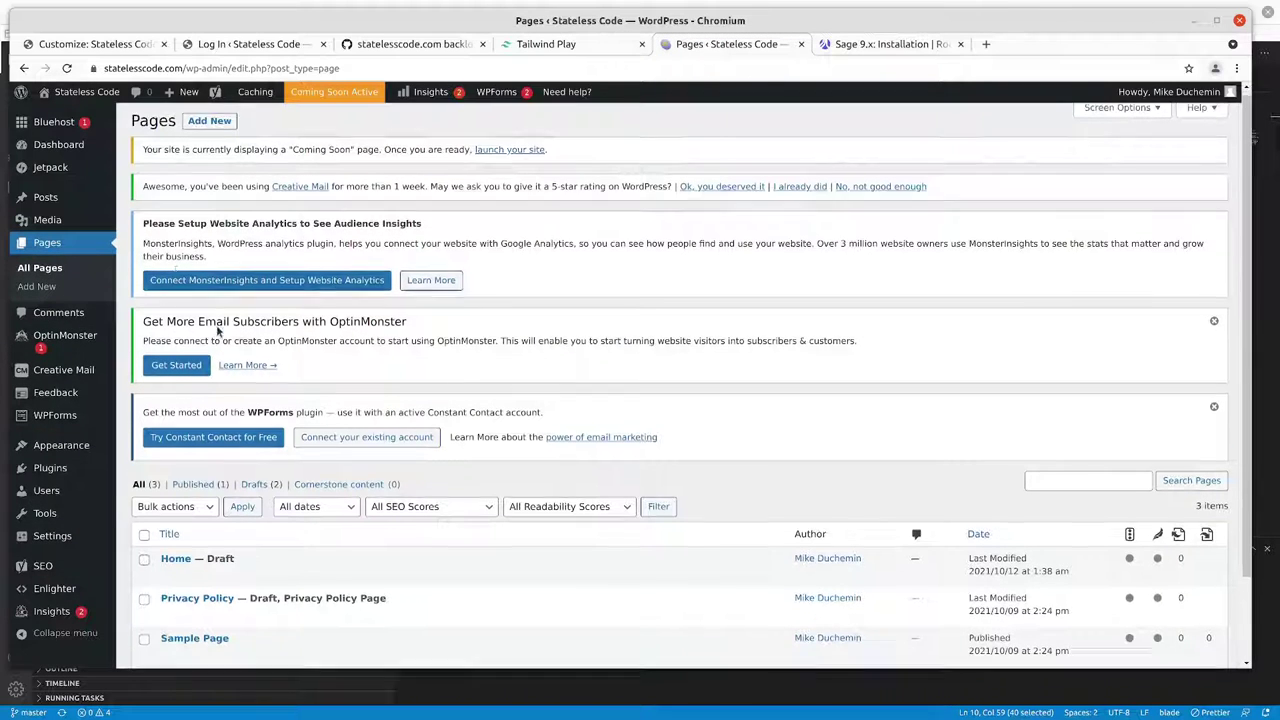
pyautogui.scroll(-2, 232, 460)
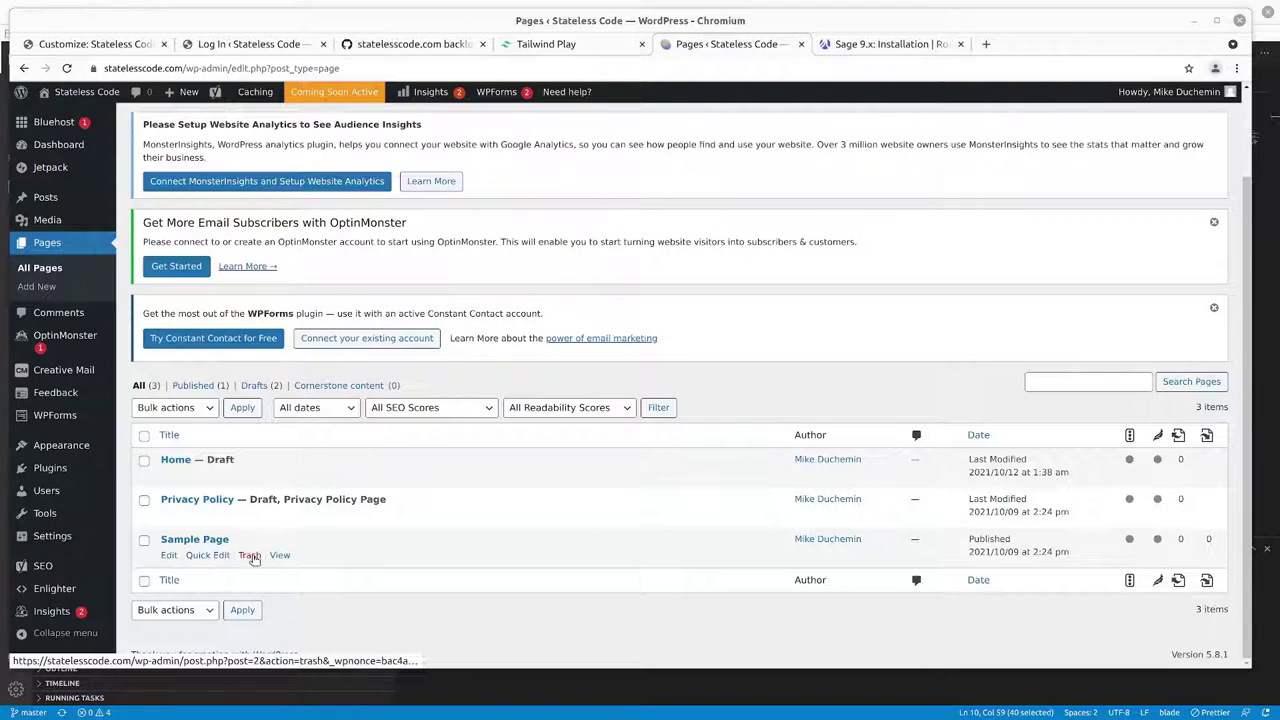
pyautogui.click(250, 556)
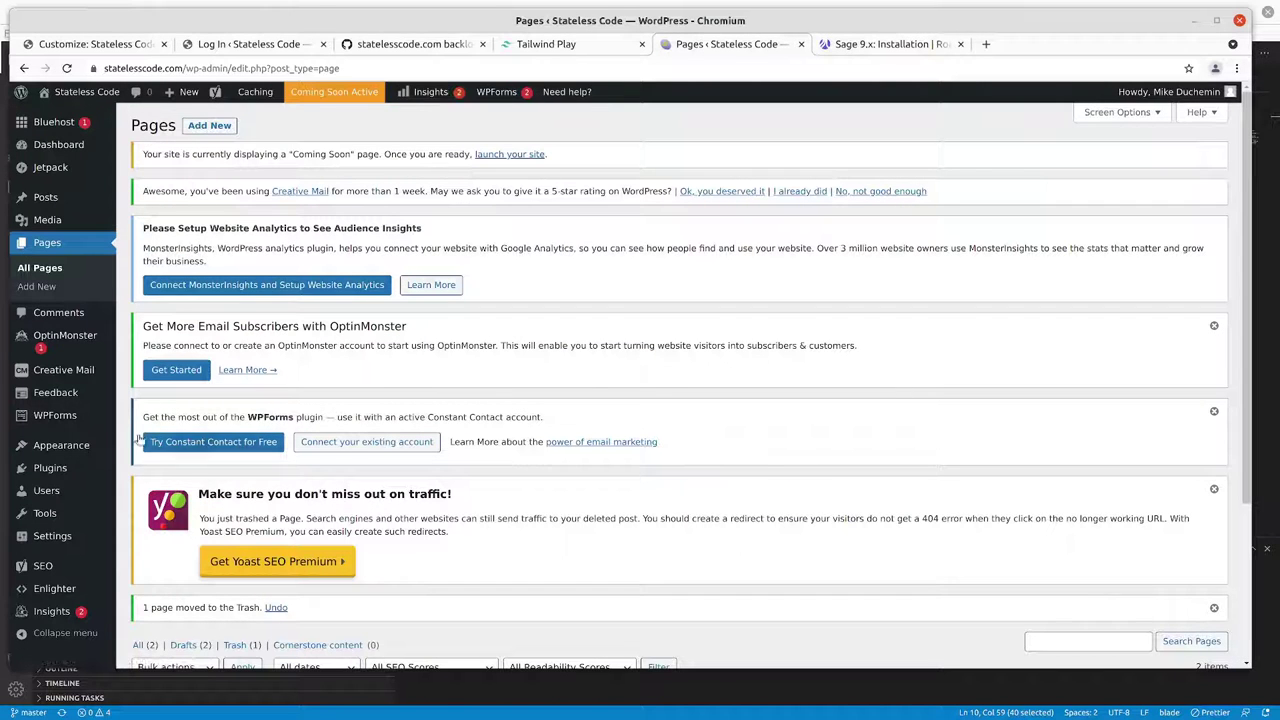
pyautogui.scroll(-2, 250, 190)
pyautogui.scroll(-2, 352, 369)
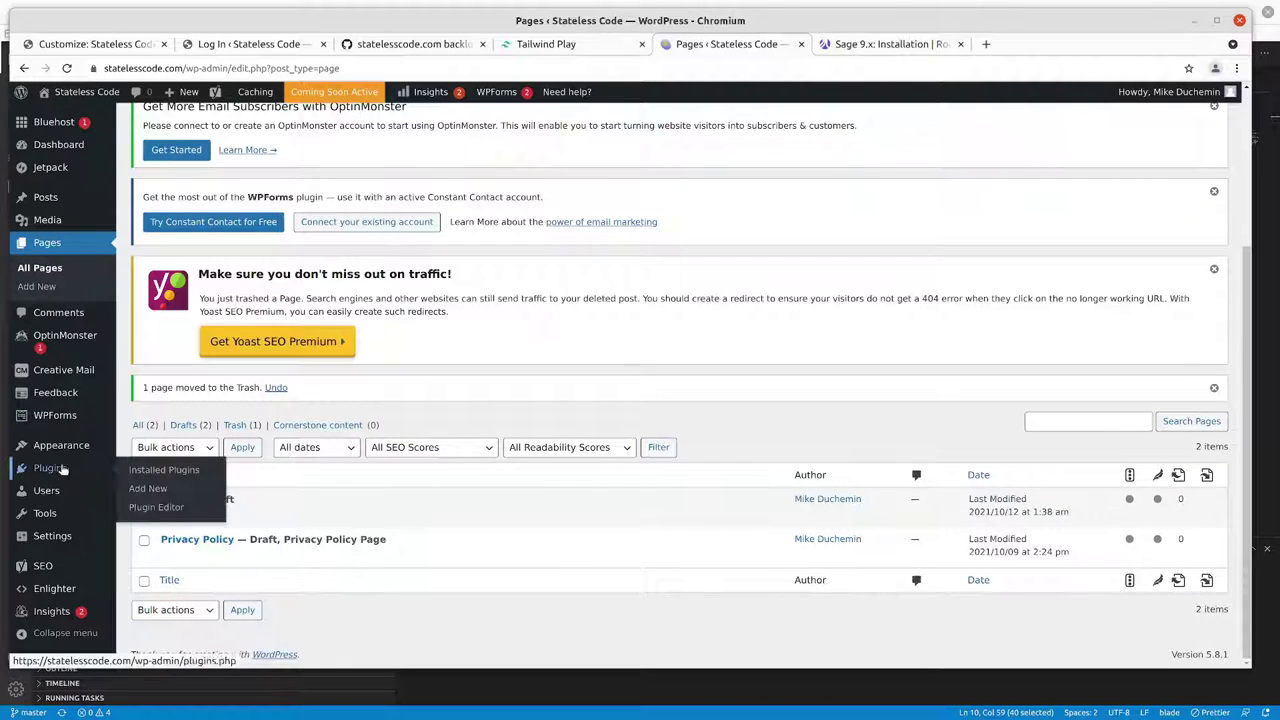
# Step: Start a new page on the live site
pyautogui.moveTo(52, 343)
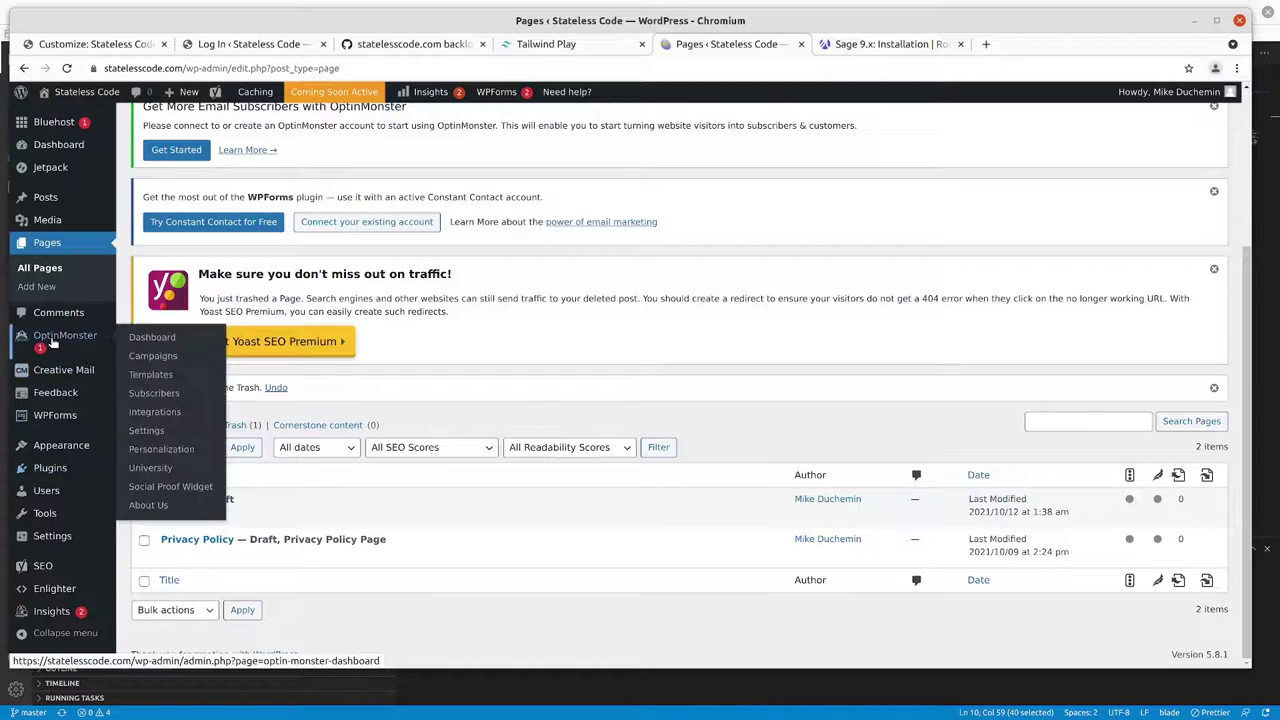
pyautogui.click(38, 287)
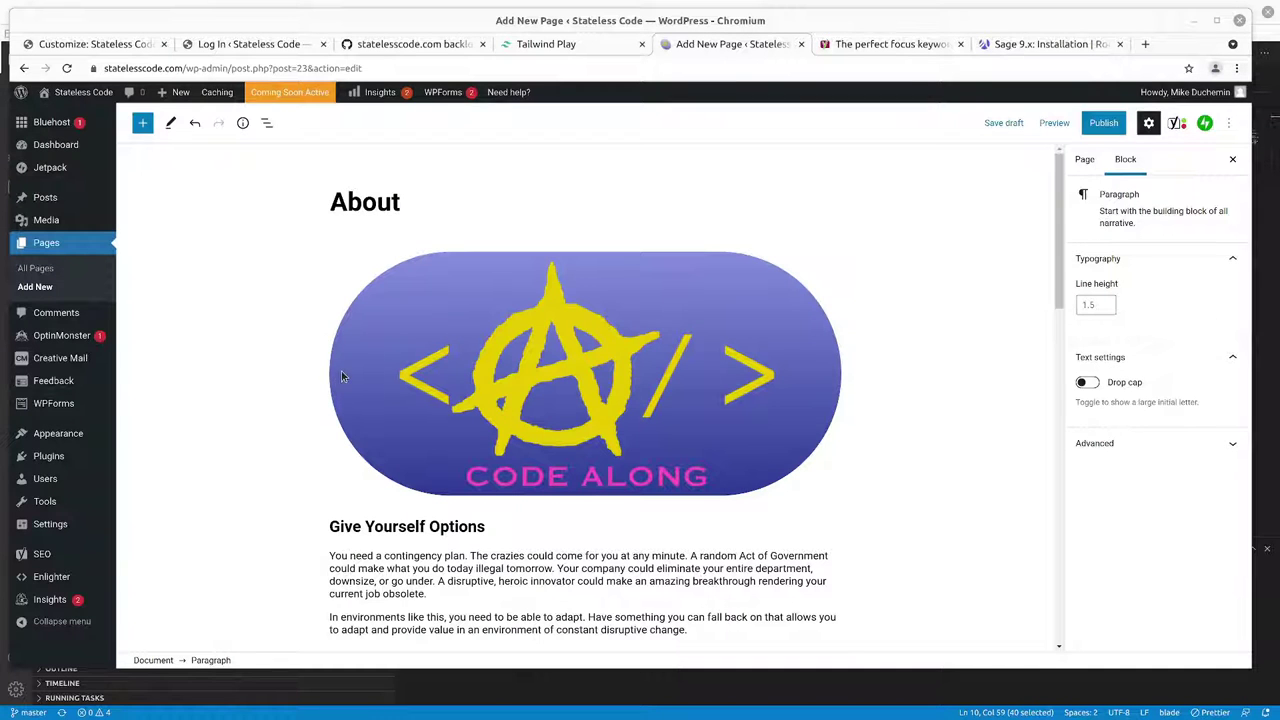
# Step: Review the About page's content from the Code Along logo through its text sections to the captioned photo above Yoast SEO
pyautogui.scroll(-1, 341, 376)
pyautogui.scroll(1, 339, 376)
pyautogui.scroll(-4, 338, 376)
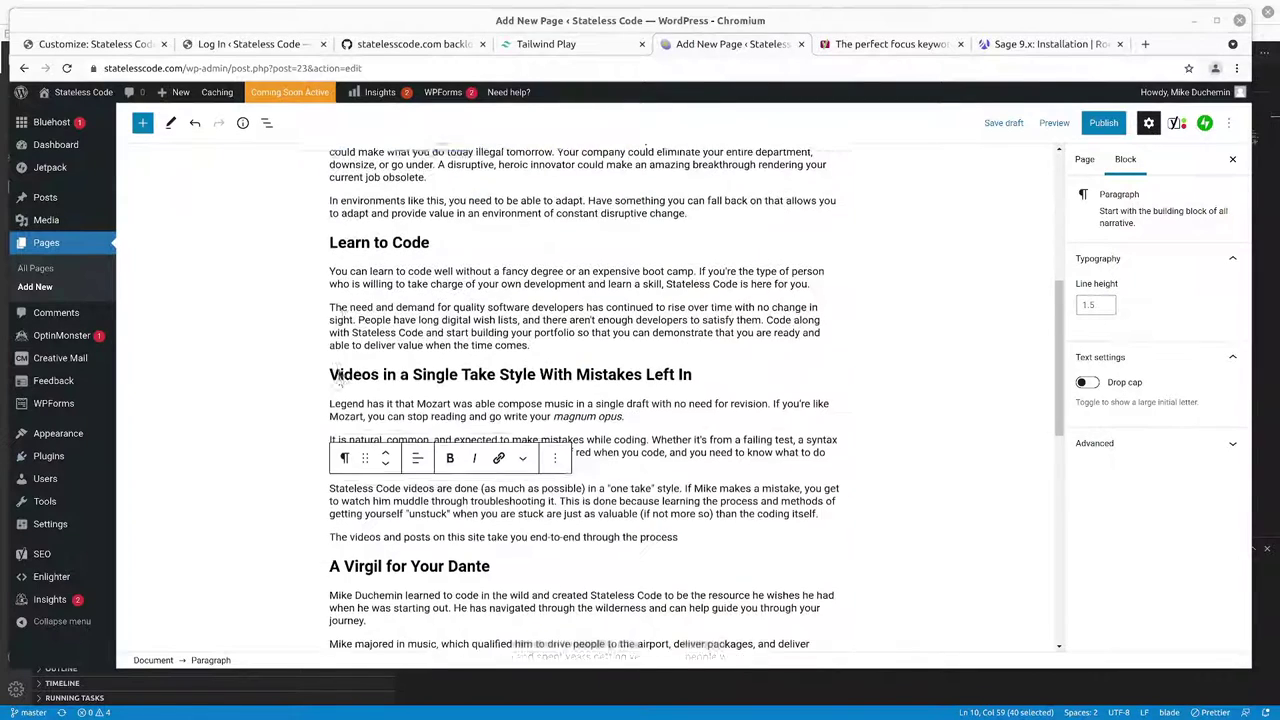
pyautogui.scroll(-4, 680, 480)
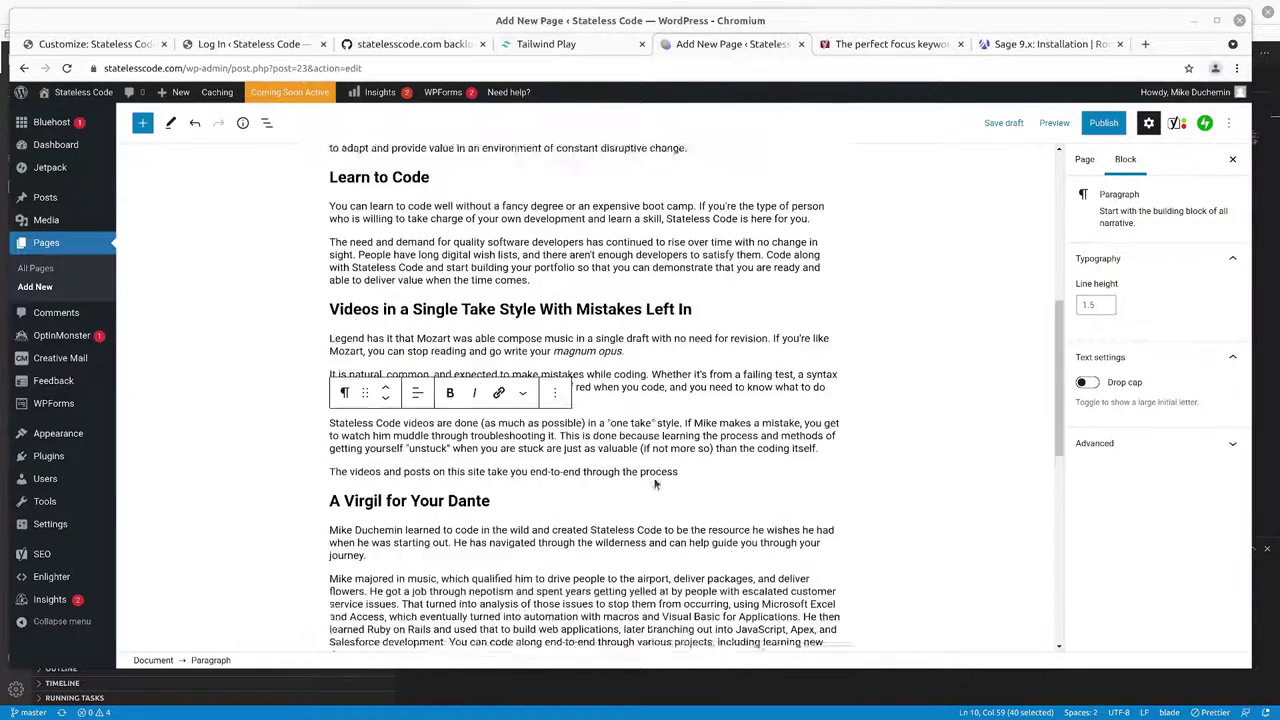
pyautogui.scroll(12, 651, 477)
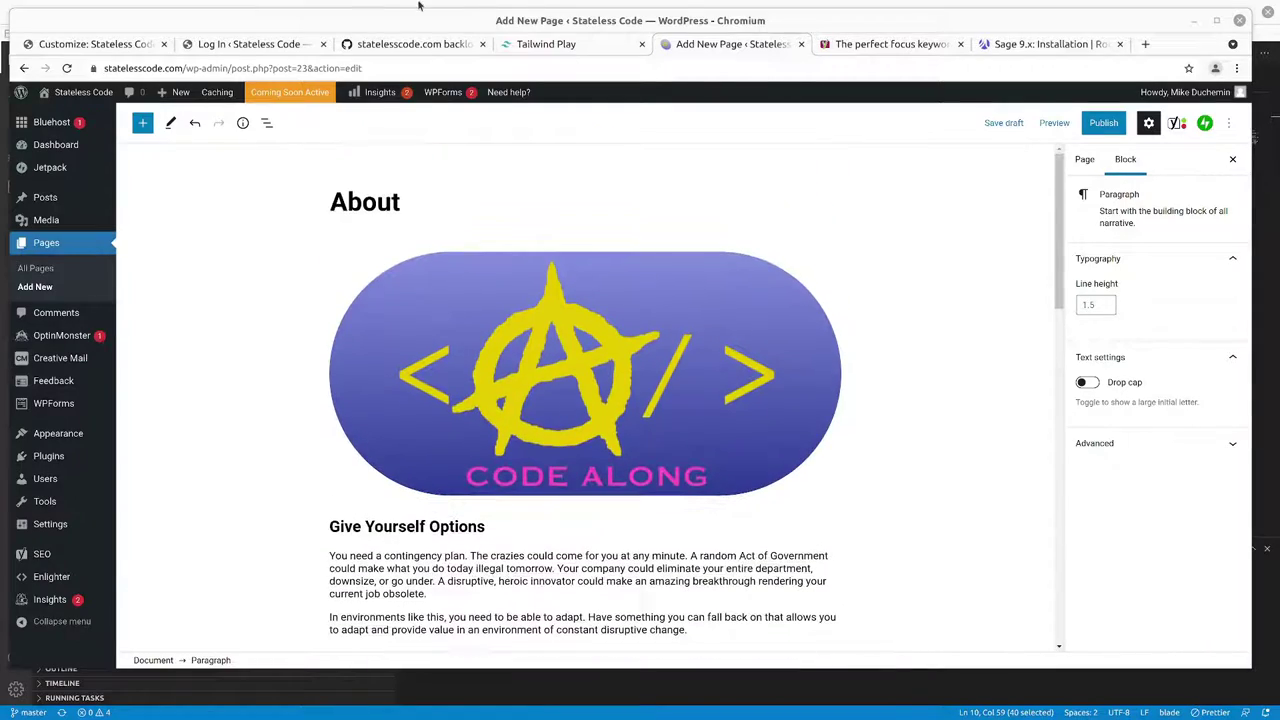
pyautogui.scroll(-3, 423, 451)
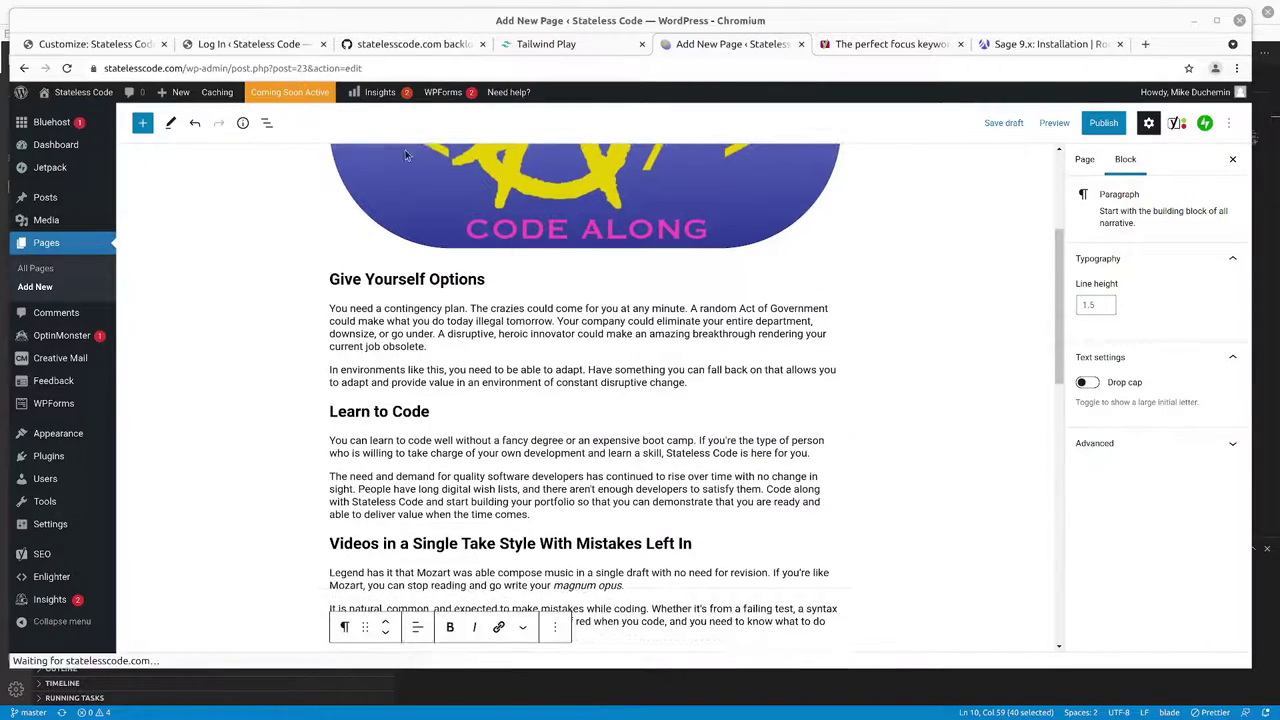
pyautogui.scroll(-9, 406, 155)
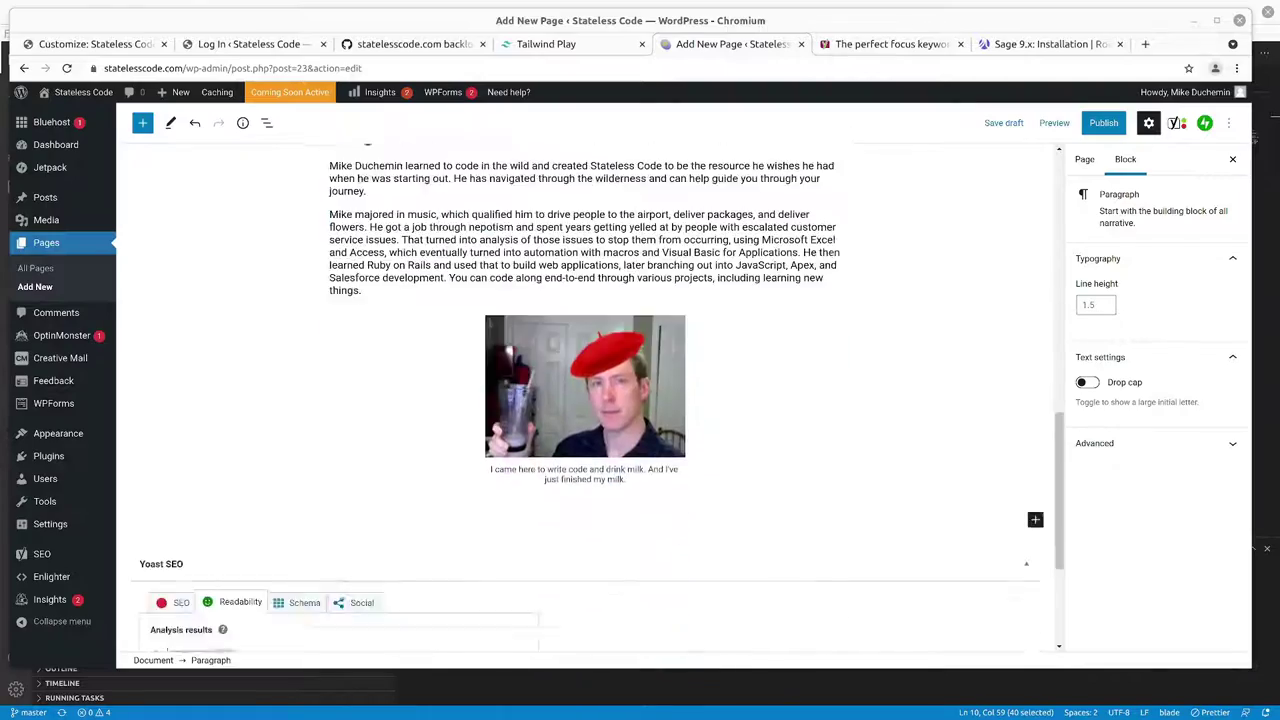
pyautogui.scroll(9, 590, 400)
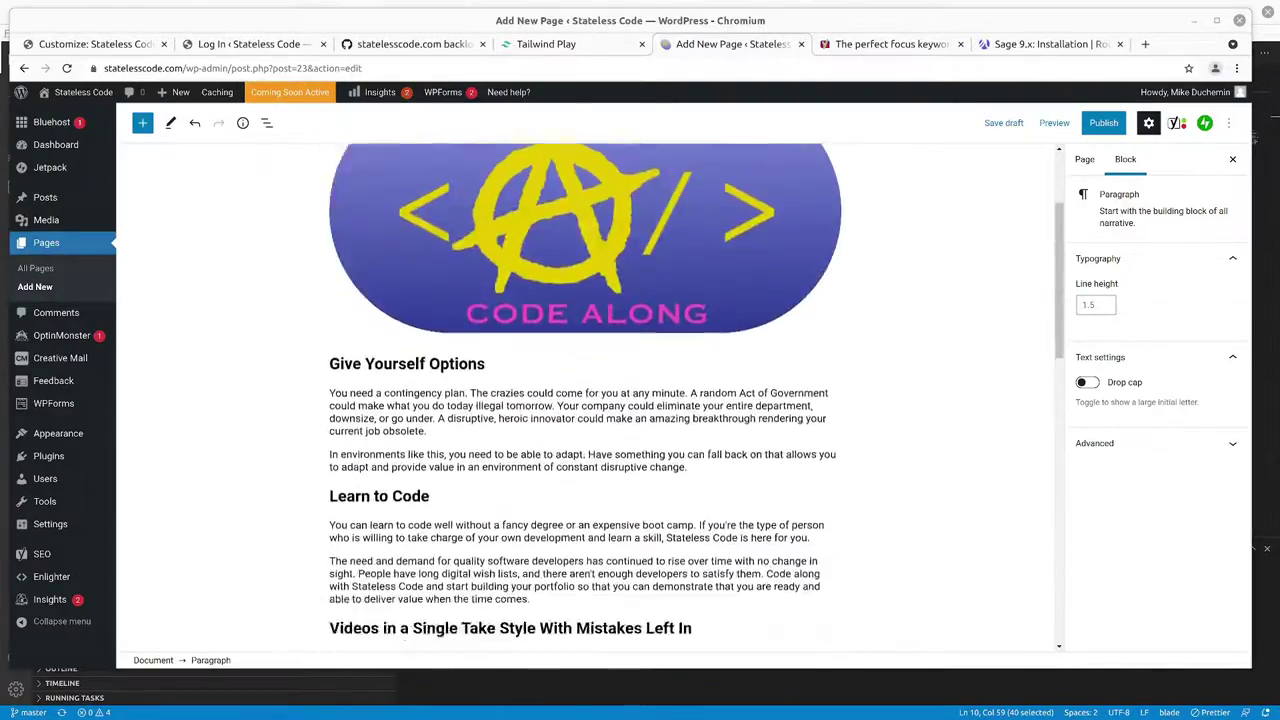
pyautogui.scroll(-6, 356, 308)
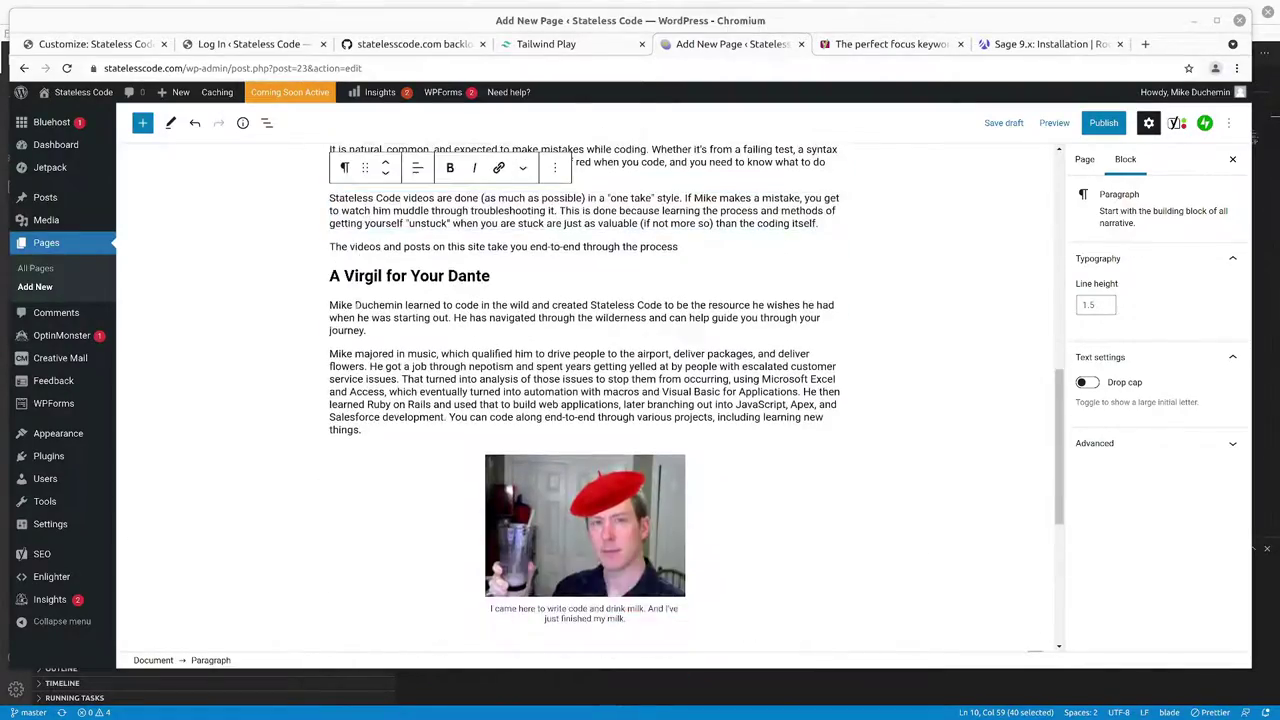
pyautogui.scroll(-1, 356, 308)
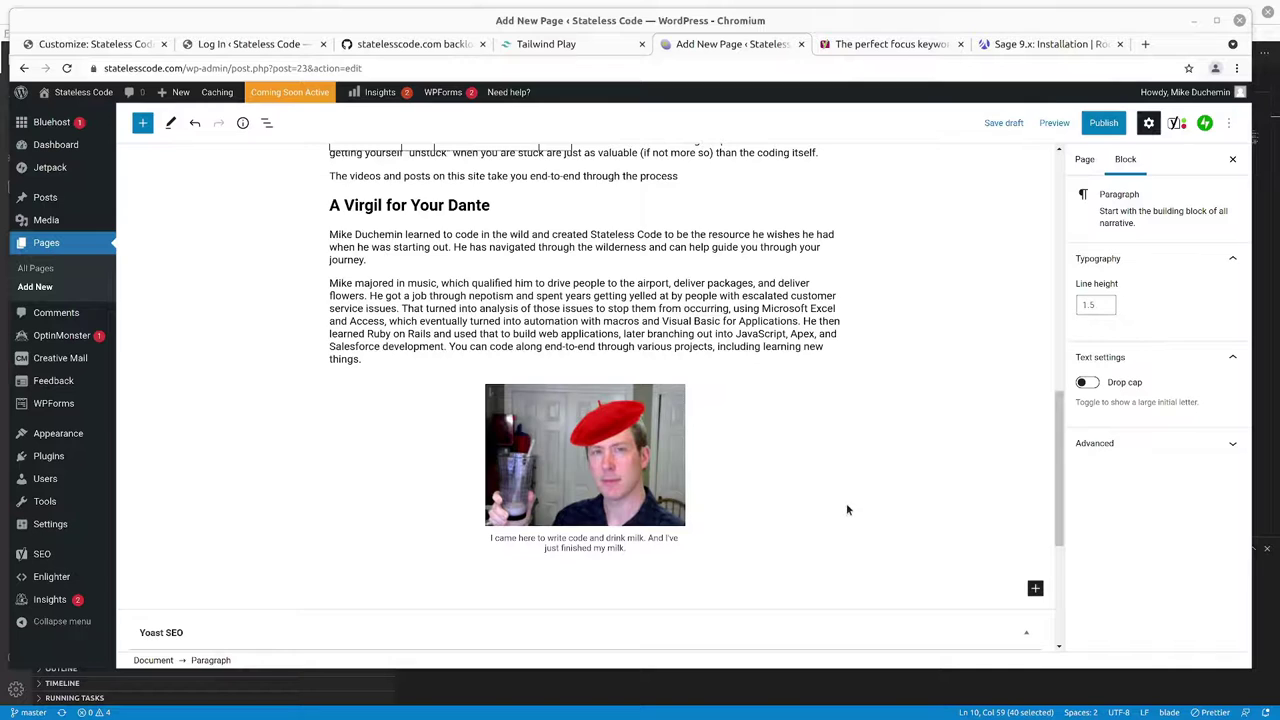
pyautogui.scroll(15, 847, 508)
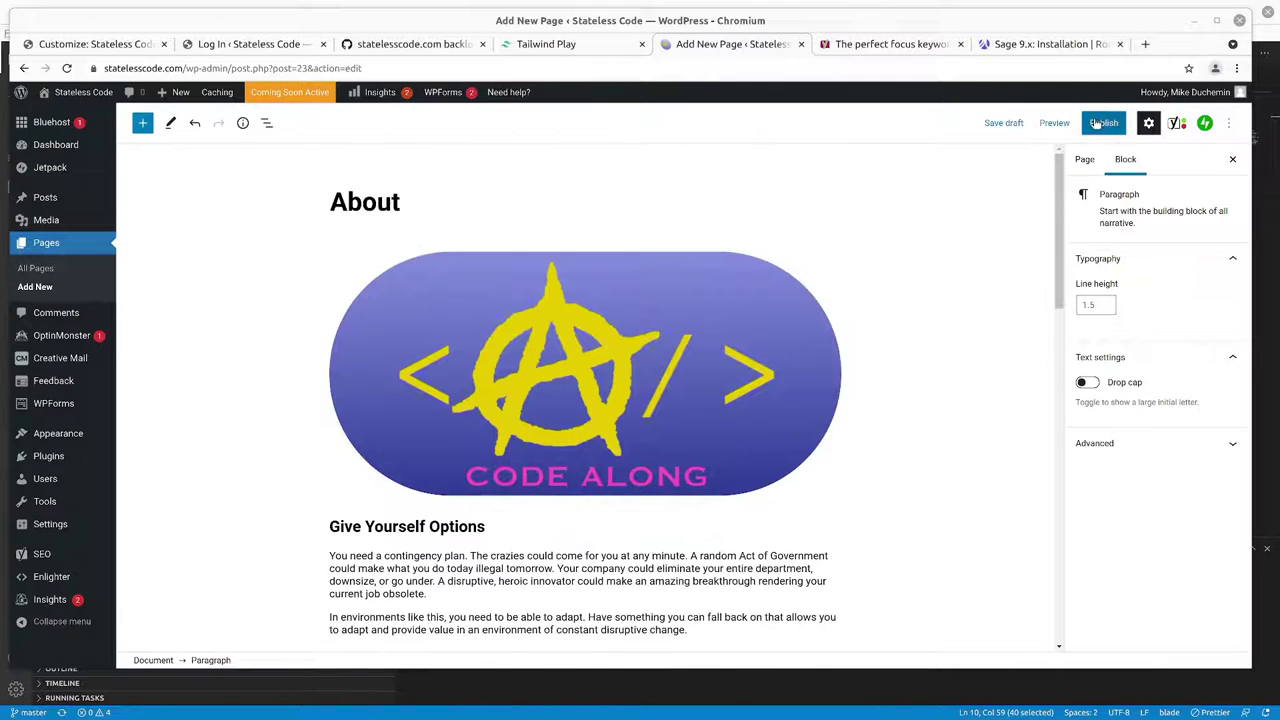
# Step: Check the social previews option in the pre-publish checks and publish the About page
pyautogui.click(1103, 123)
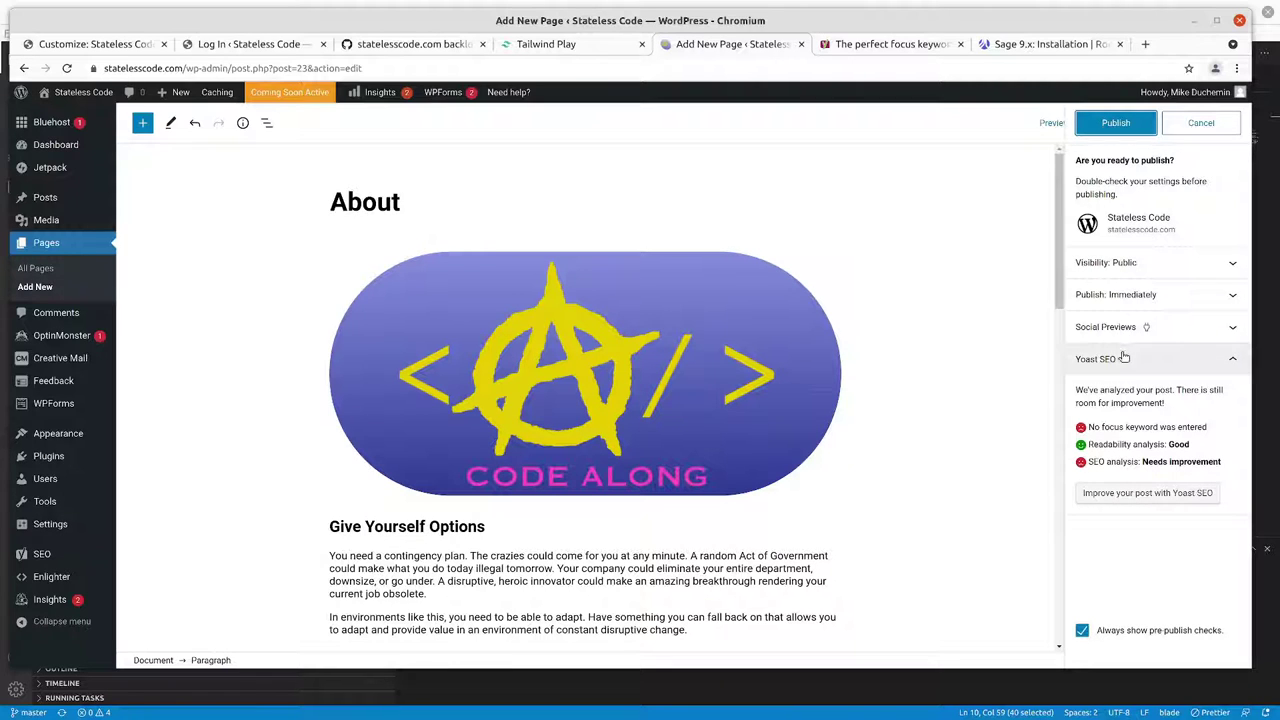
pyautogui.click(1229, 328)
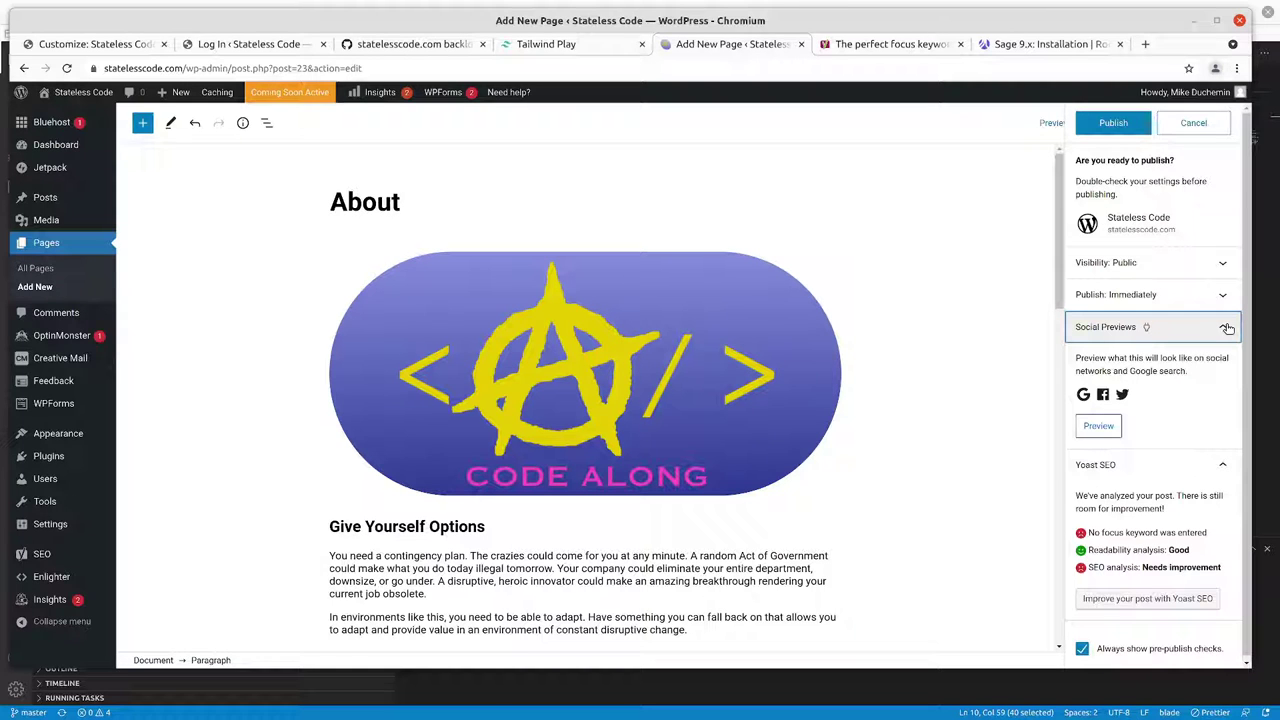
pyautogui.click(1227, 328)
pyautogui.click(1133, 124)
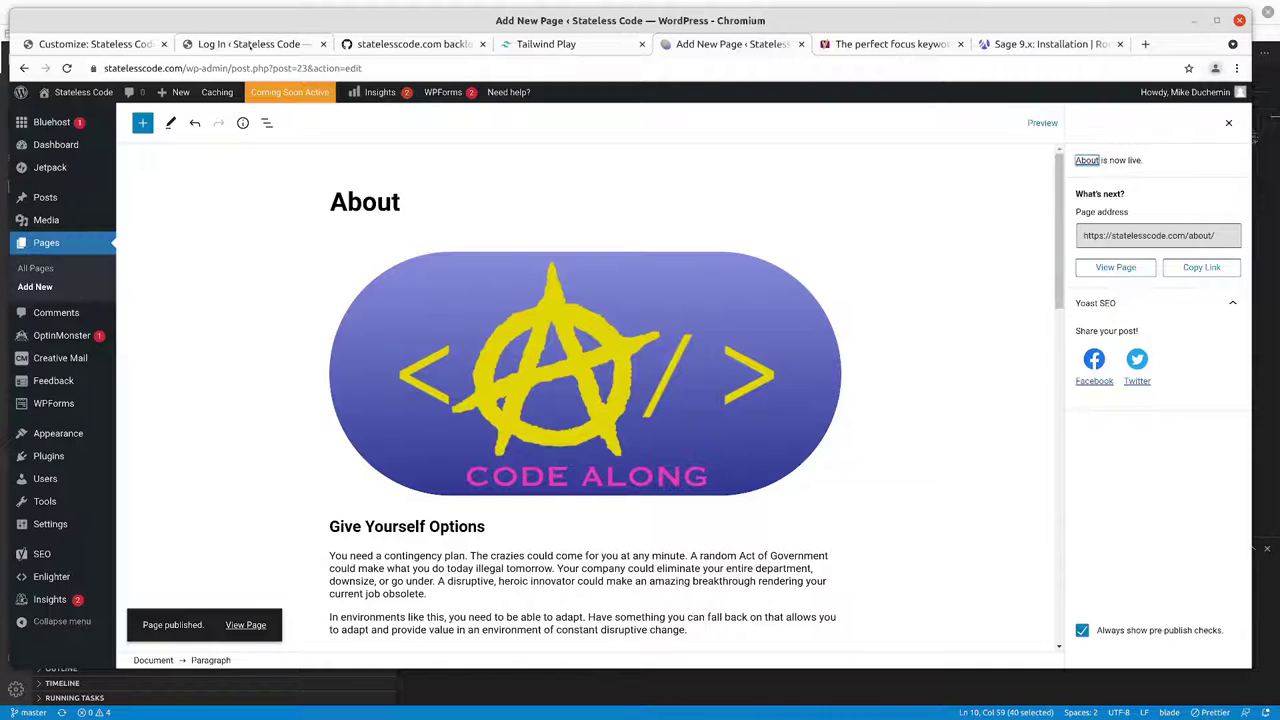
# Step: On the GitHub backlog board, move "Create MVP of About page" to Done and "Take statelesscode.com out of preview mode" to In progress
pyautogui.click(405, 44)
pyautogui.moveTo(356, 269); pyautogui.dragTo(575, 272)
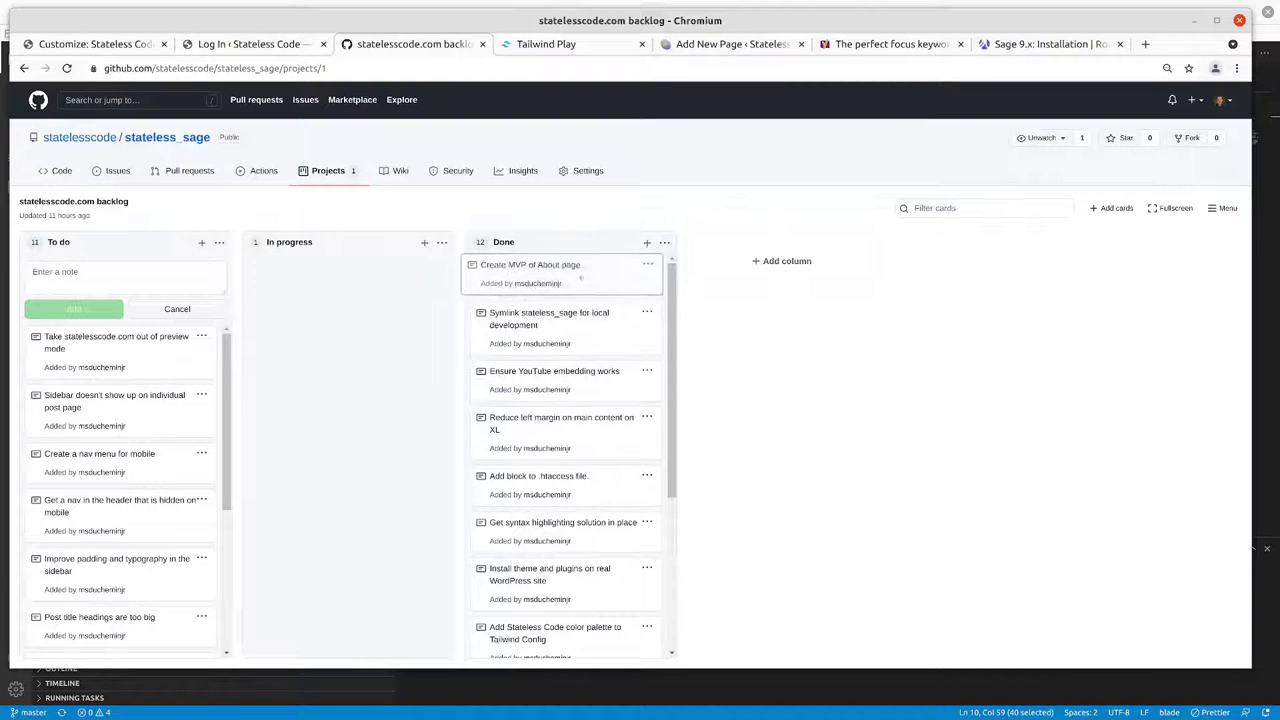
pyautogui.moveTo(186, 370); pyautogui.dragTo(403, 337)
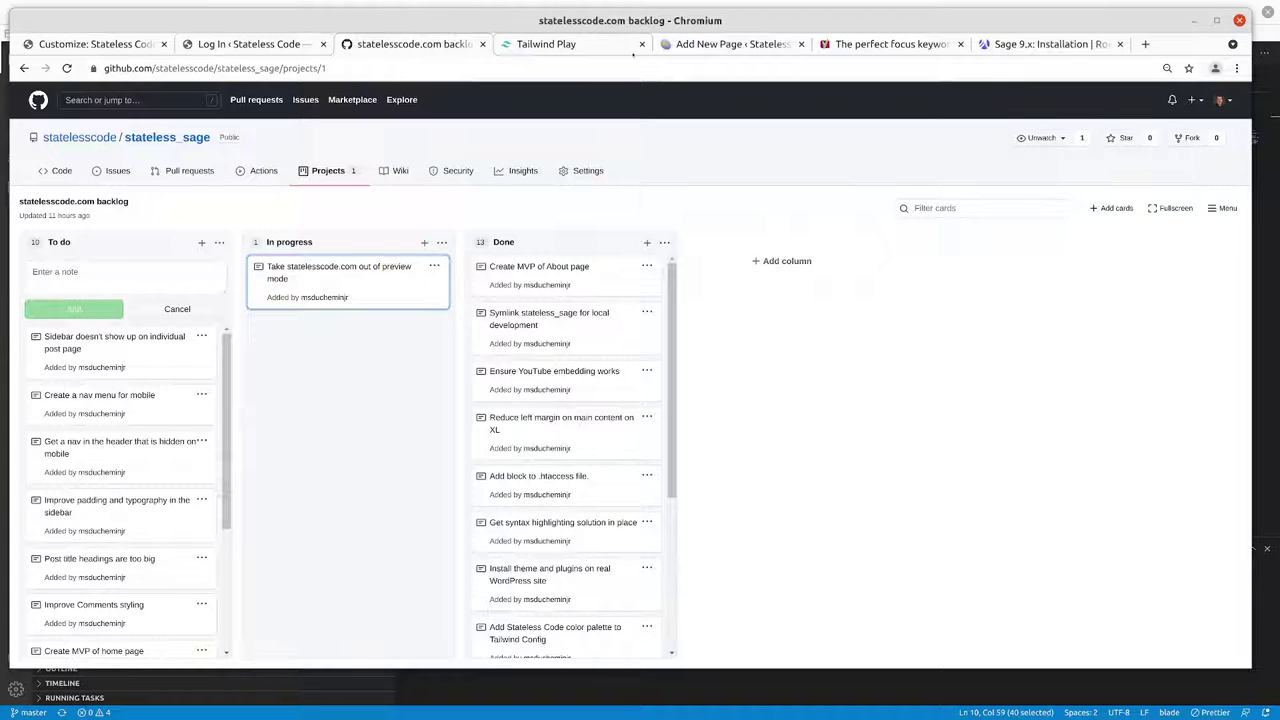
# Step: Return to the live site's admin and examine the Bluehost home page and admin menus for a way to end coming-soon mode
pyautogui.click(730, 44)
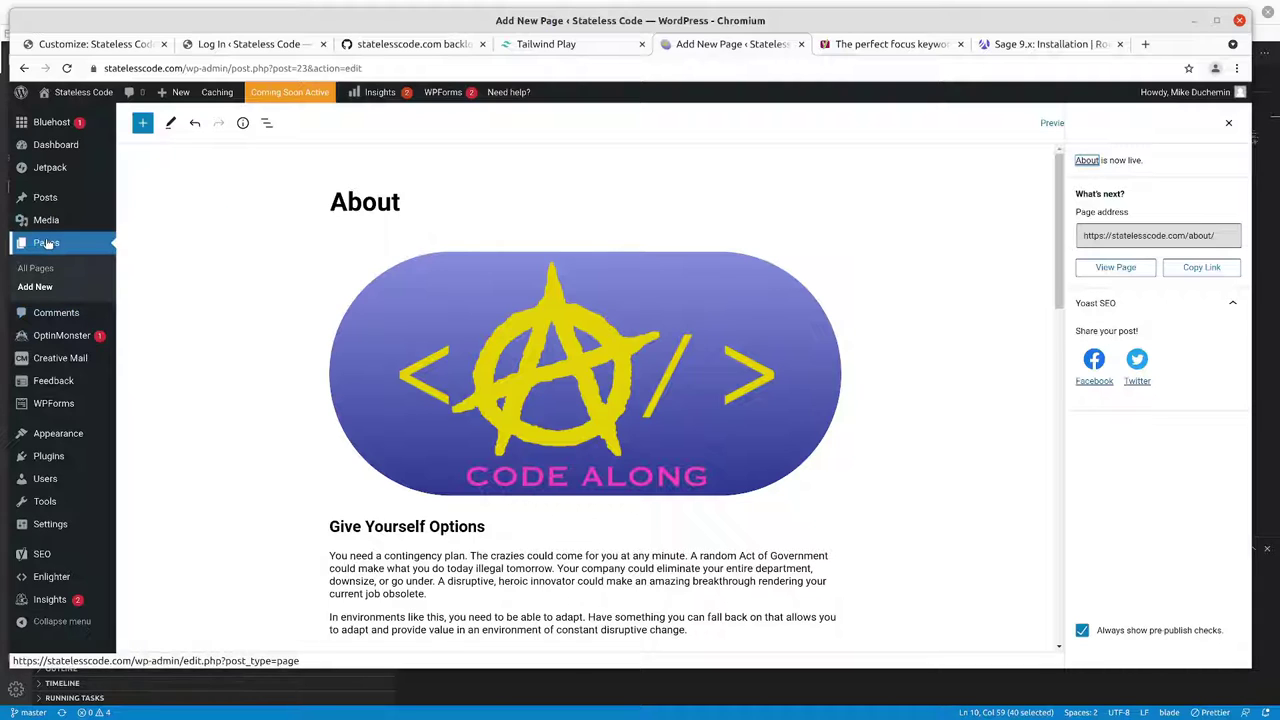
pyautogui.moveTo(66, 127)
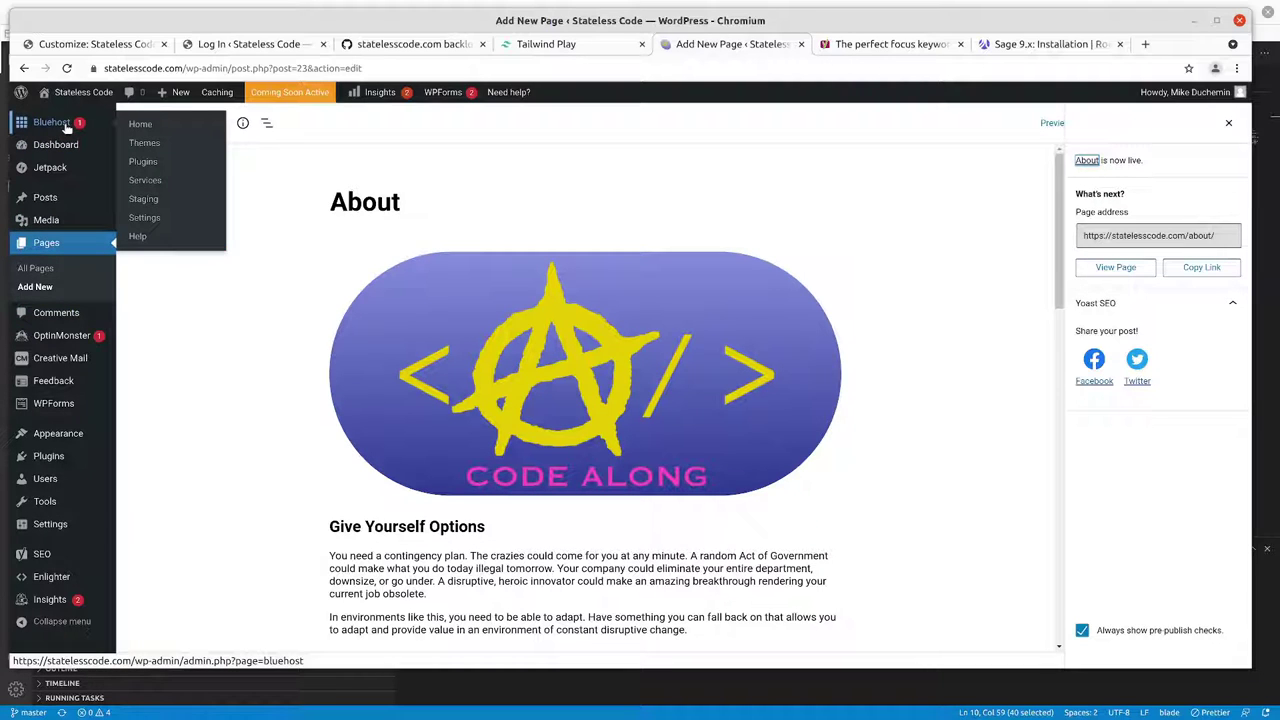
pyautogui.click(65, 128)
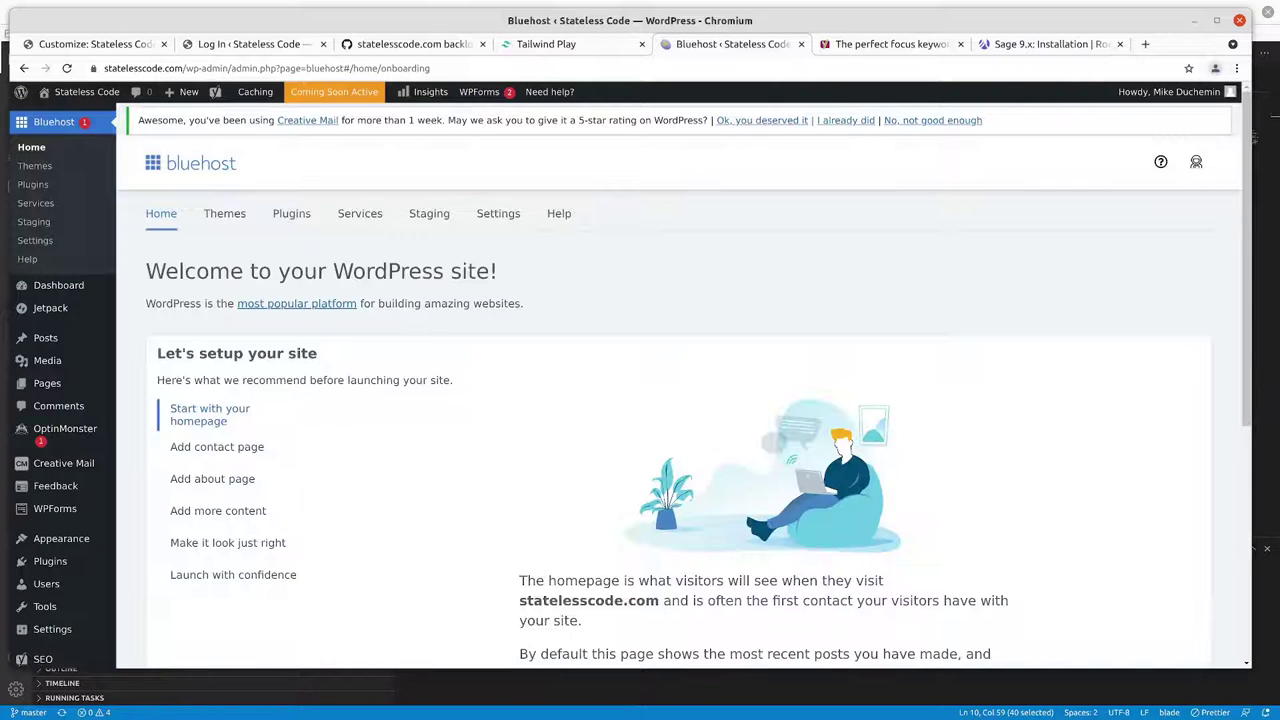
pyautogui.scroll(-3, 327, 380)
pyautogui.scroll(3, 327, 380)
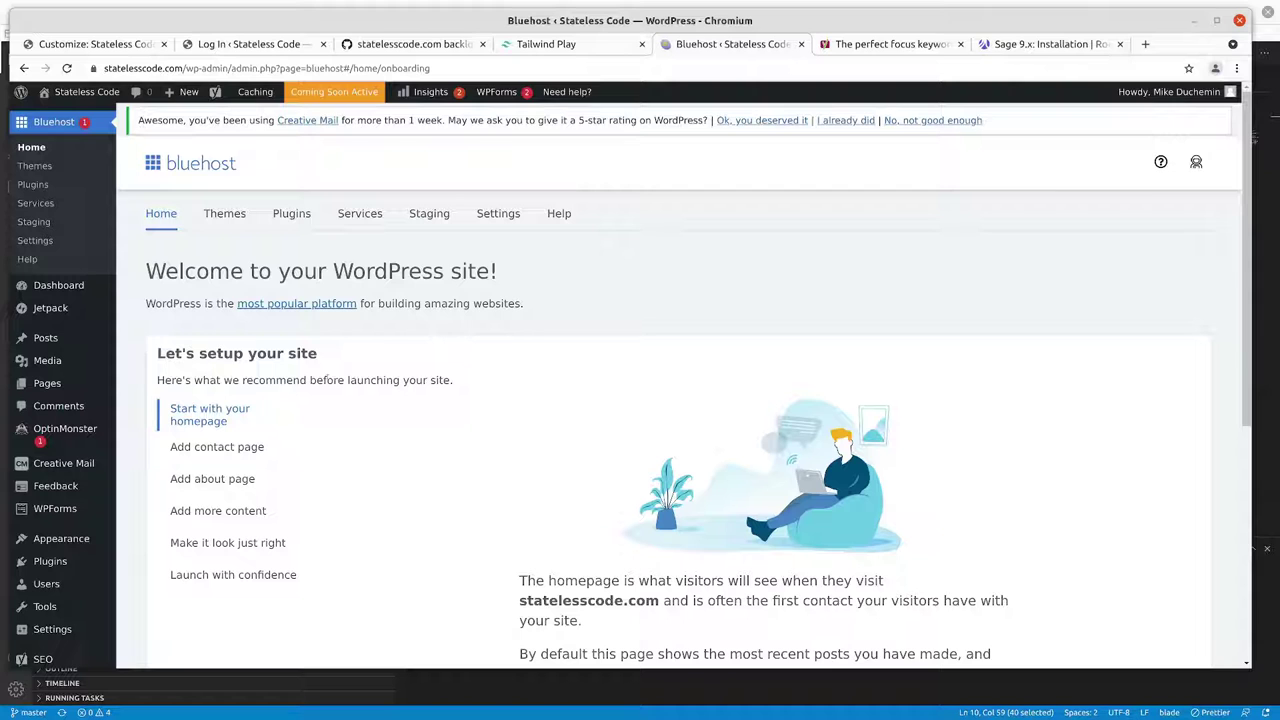
pyautogui.scroll(-5, 328, 378)
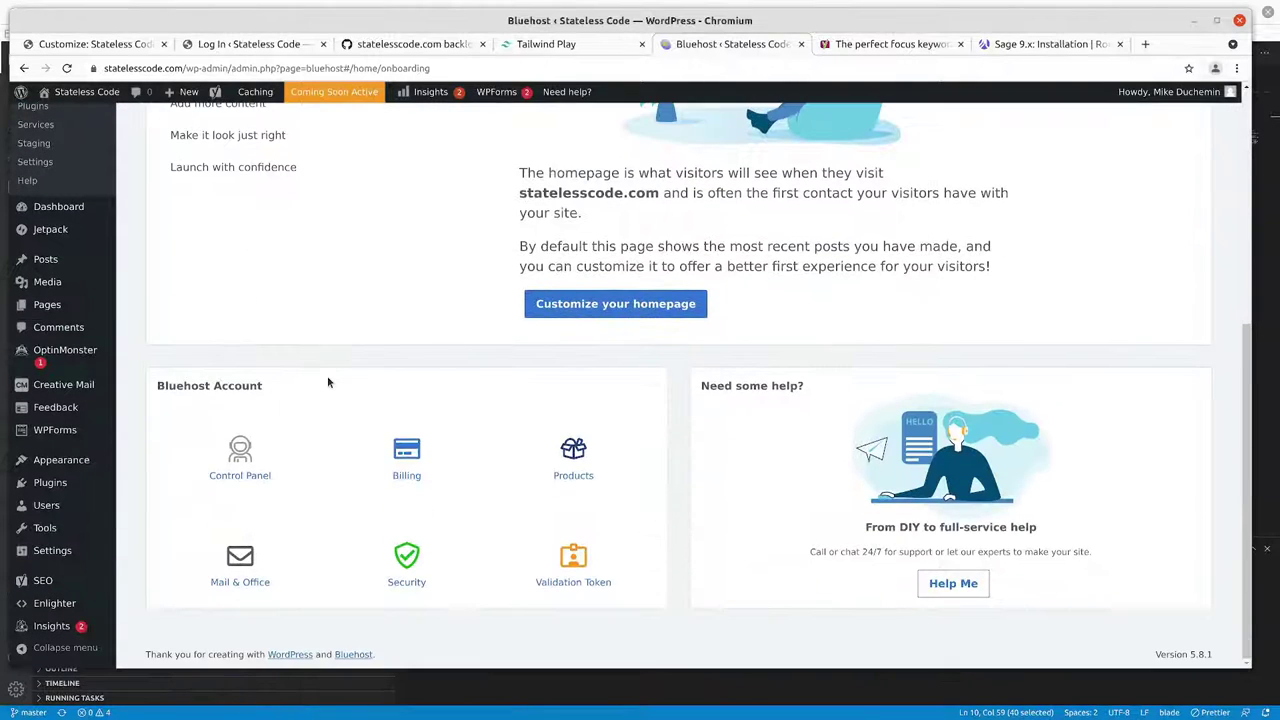
pyautogui.scroll(5, 45, 430)
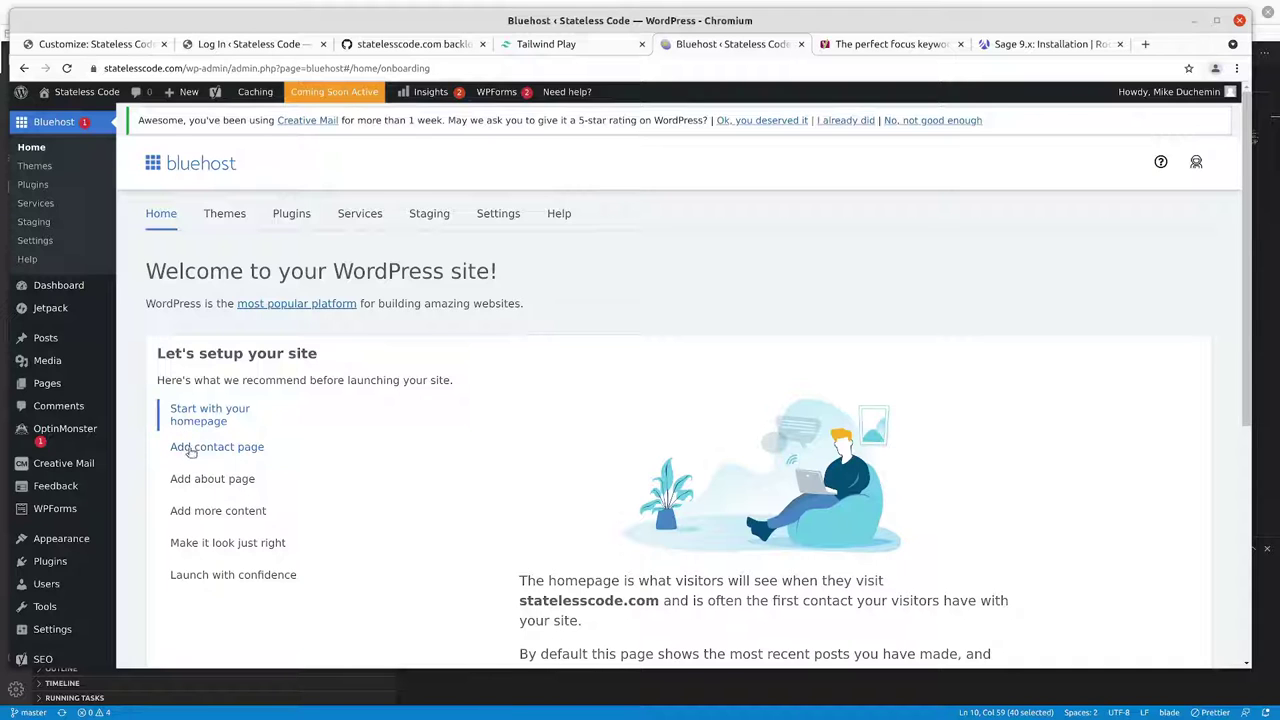
pyautogui.scroll(-5, 214, 500)
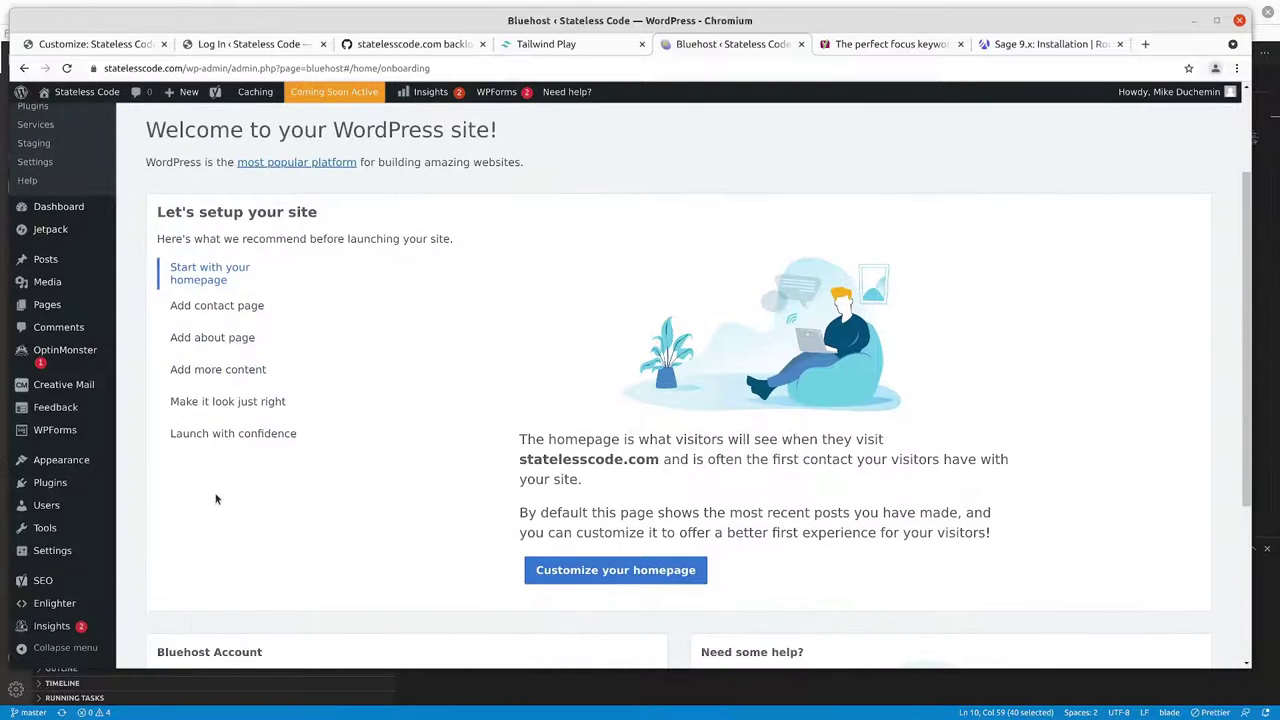
pyautogui.scroll(-3, 480, 486)
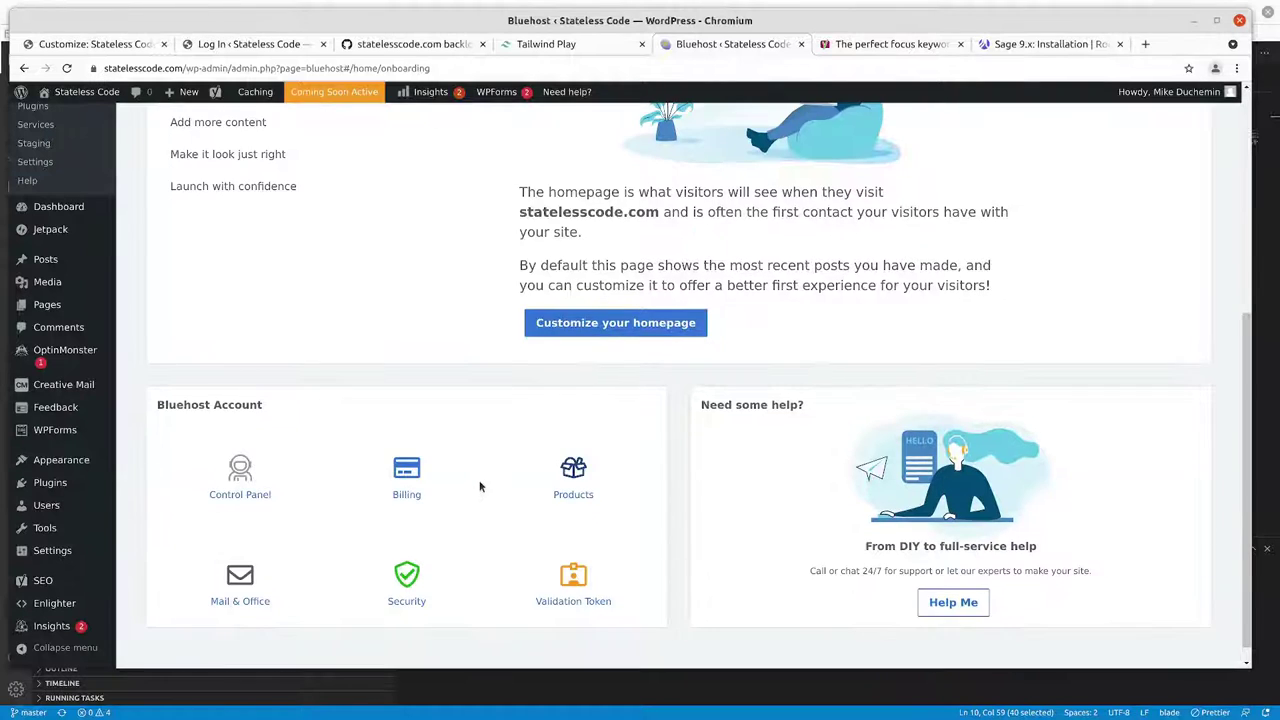
pyautogui.scroll(4, 510, 465)
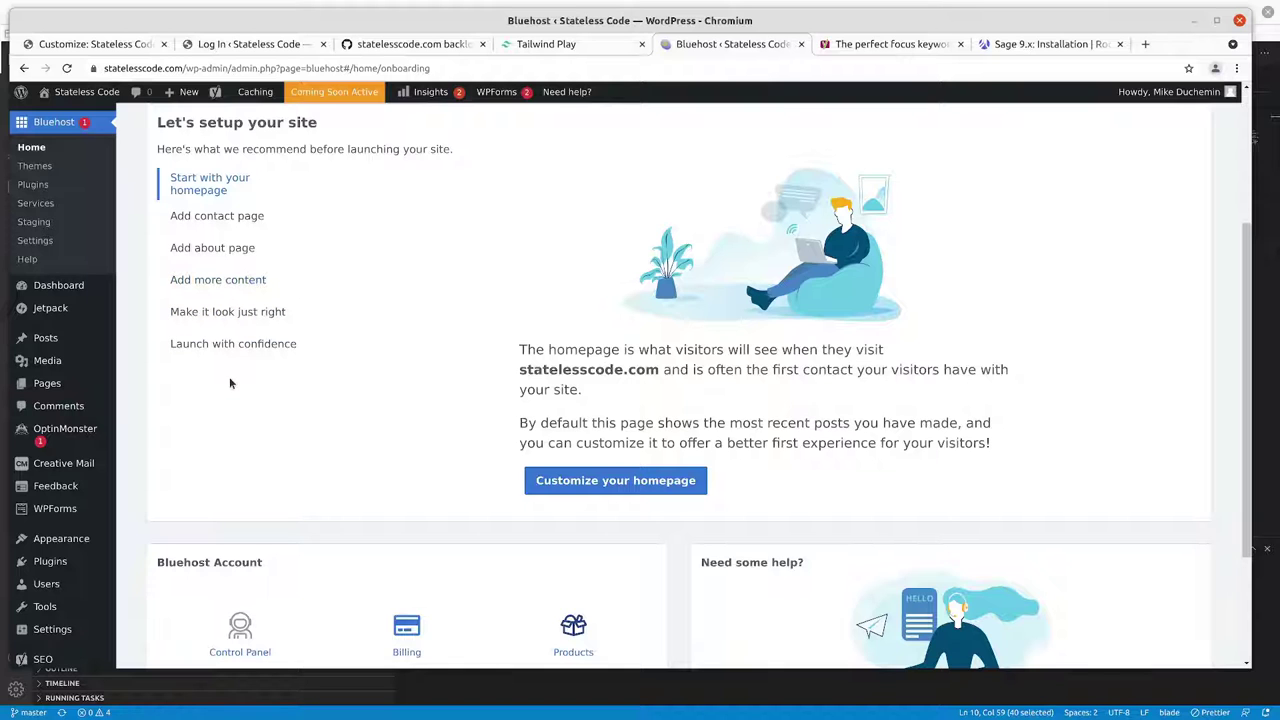
pyautogui.scroll(-4, 636, 482)
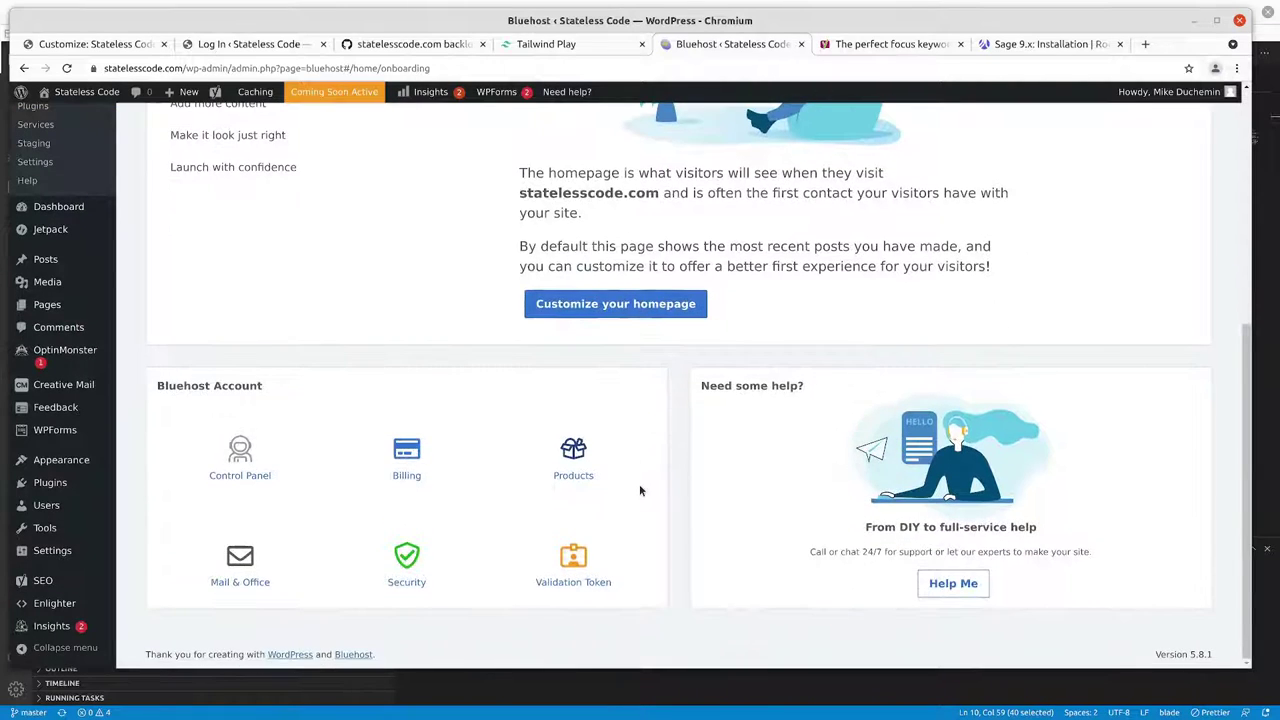
pyautogui.scroll(4, 639, 484)
pyautogui.scroll(1, 641, 485)
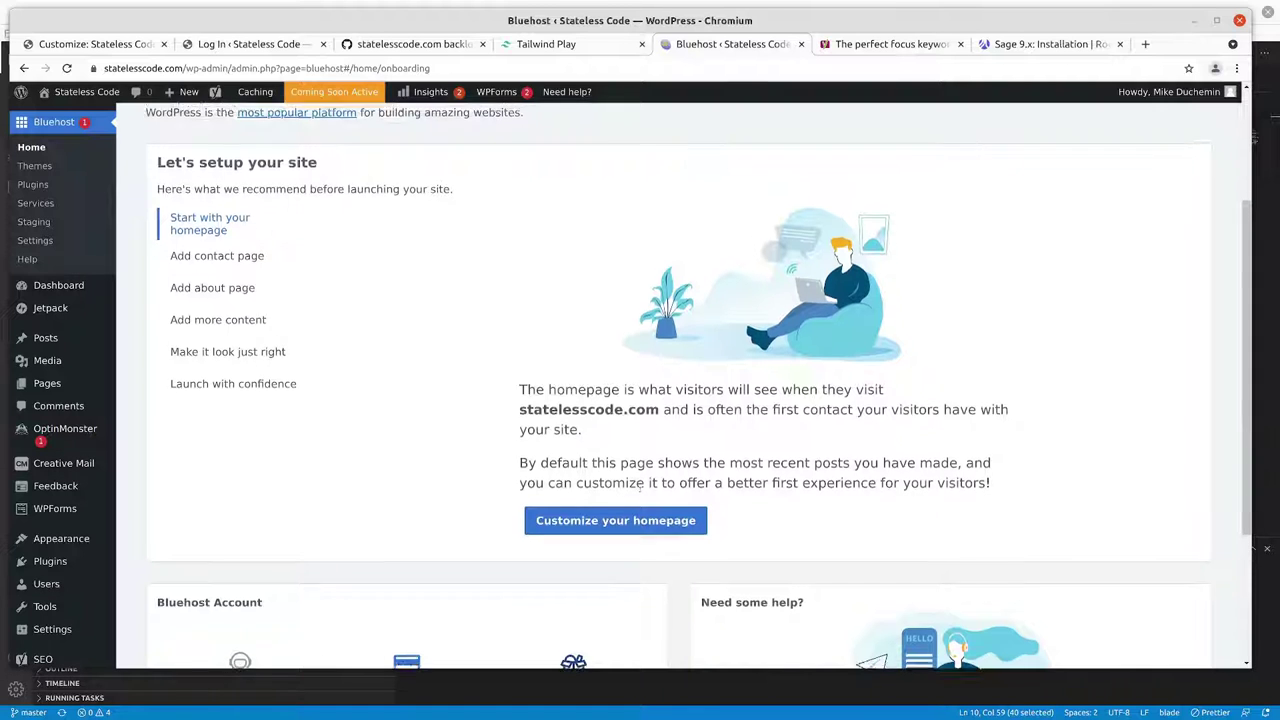
pyautogui.scroll(4, 640, 483)
pyautogui.scroll(-6, 639, 483)
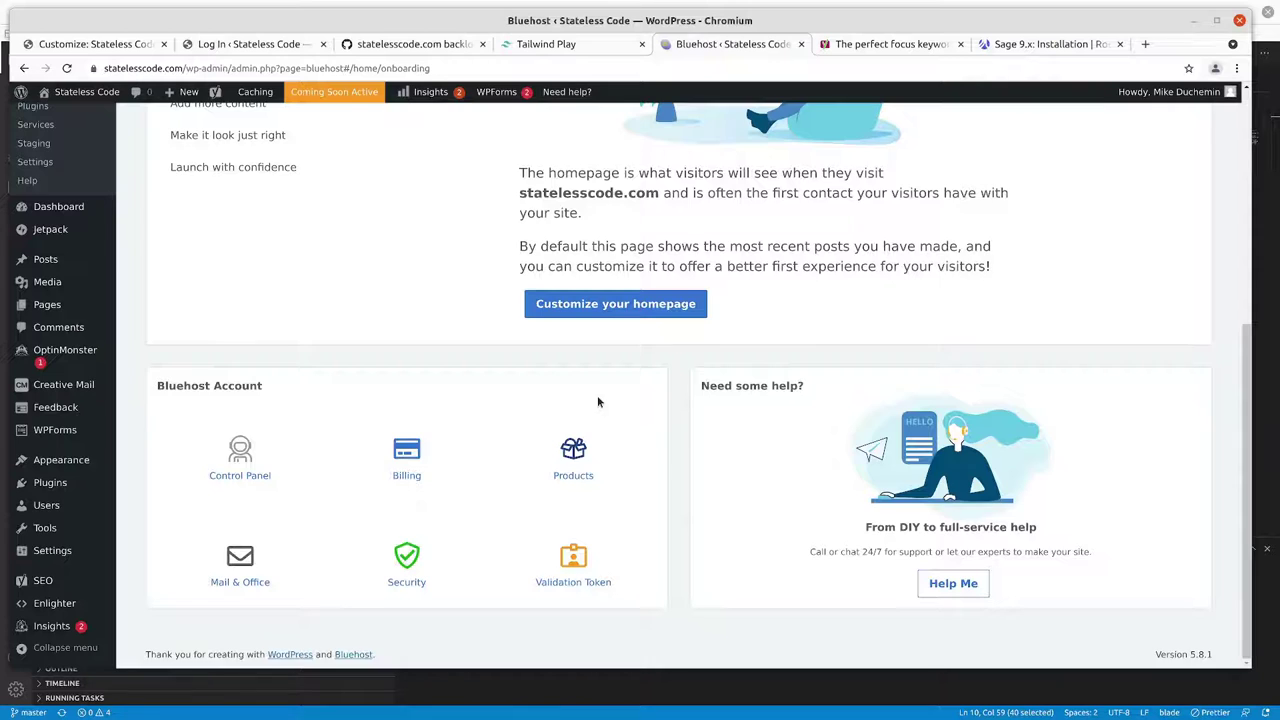
pyautogui.scroll(6, 597, 402)
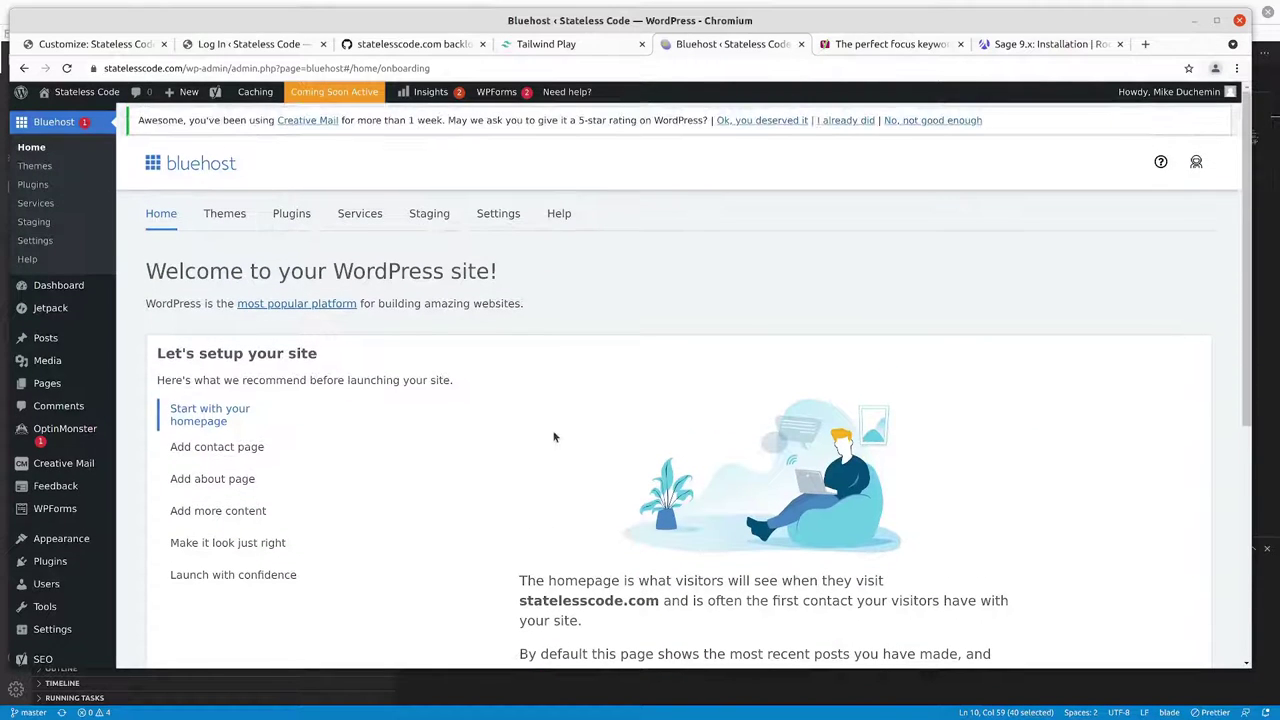
pyautogui.scroll(-3, 40, 450)
pyautogui.moveTo(45, 497)
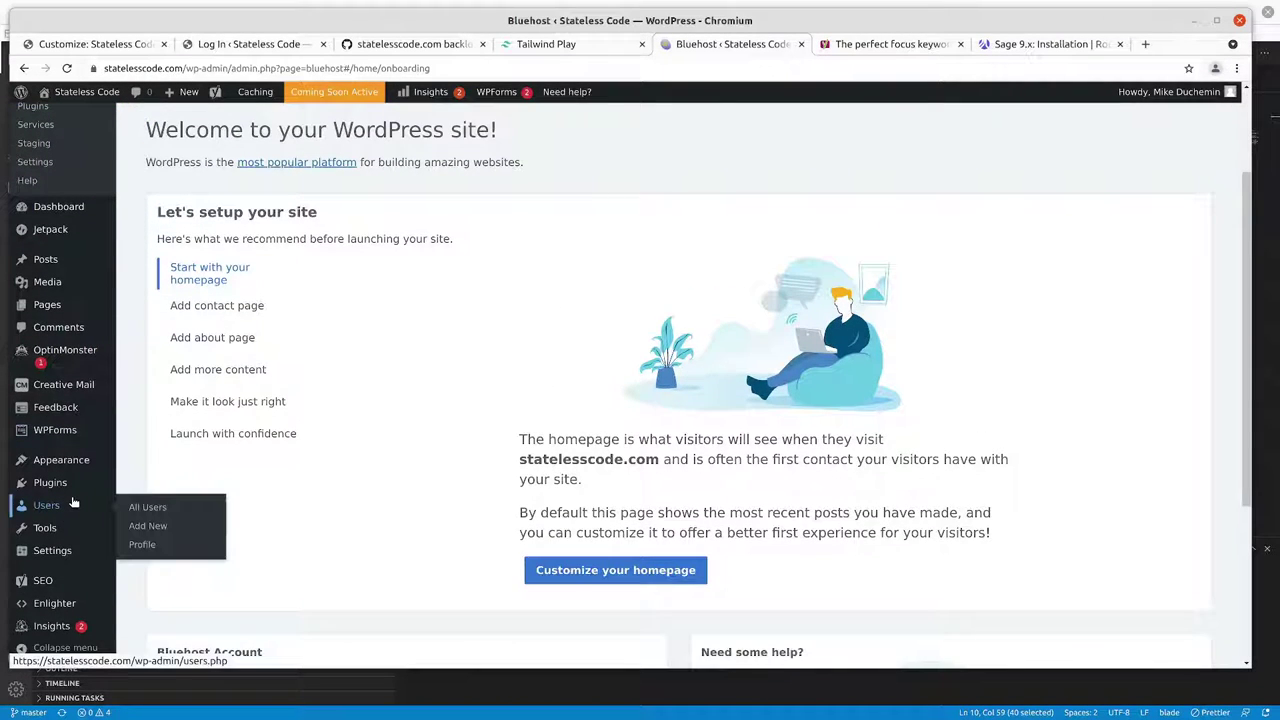
pyautogui.scroll(-4, 73, 503)
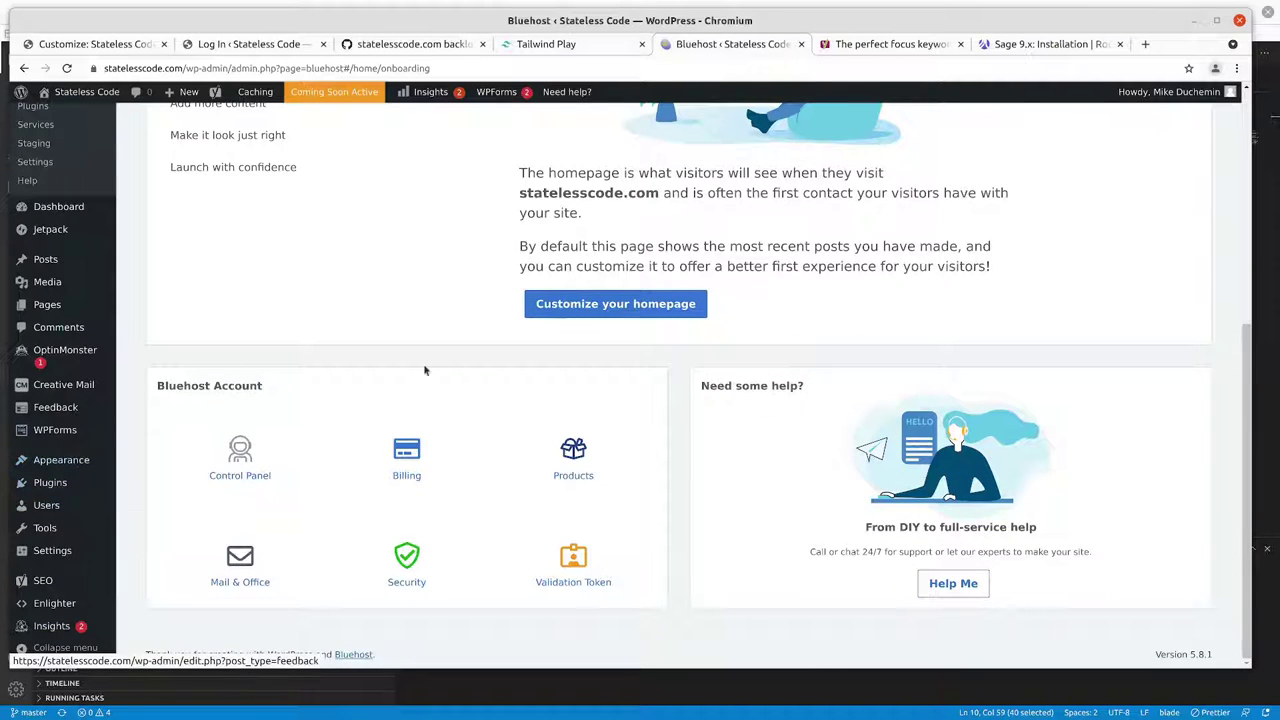
pyautogui.scroll(5, 424, 370)
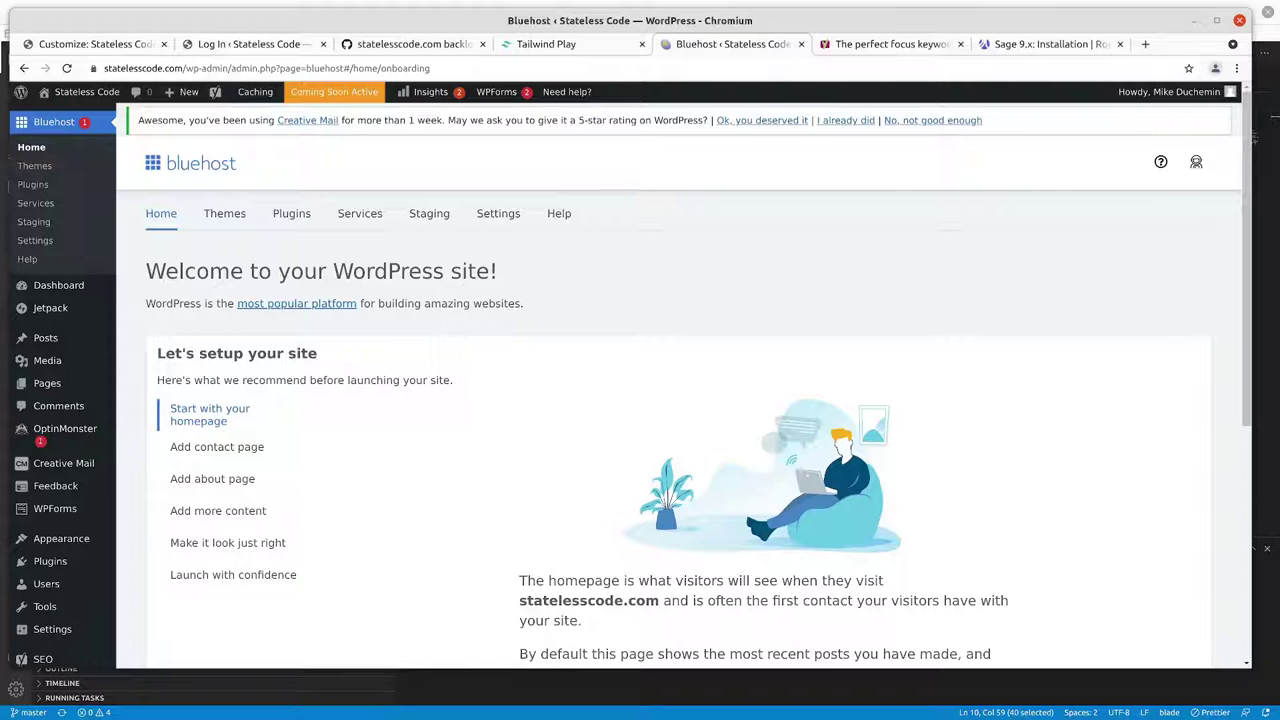
pyautogui.moveTo(35, 366)
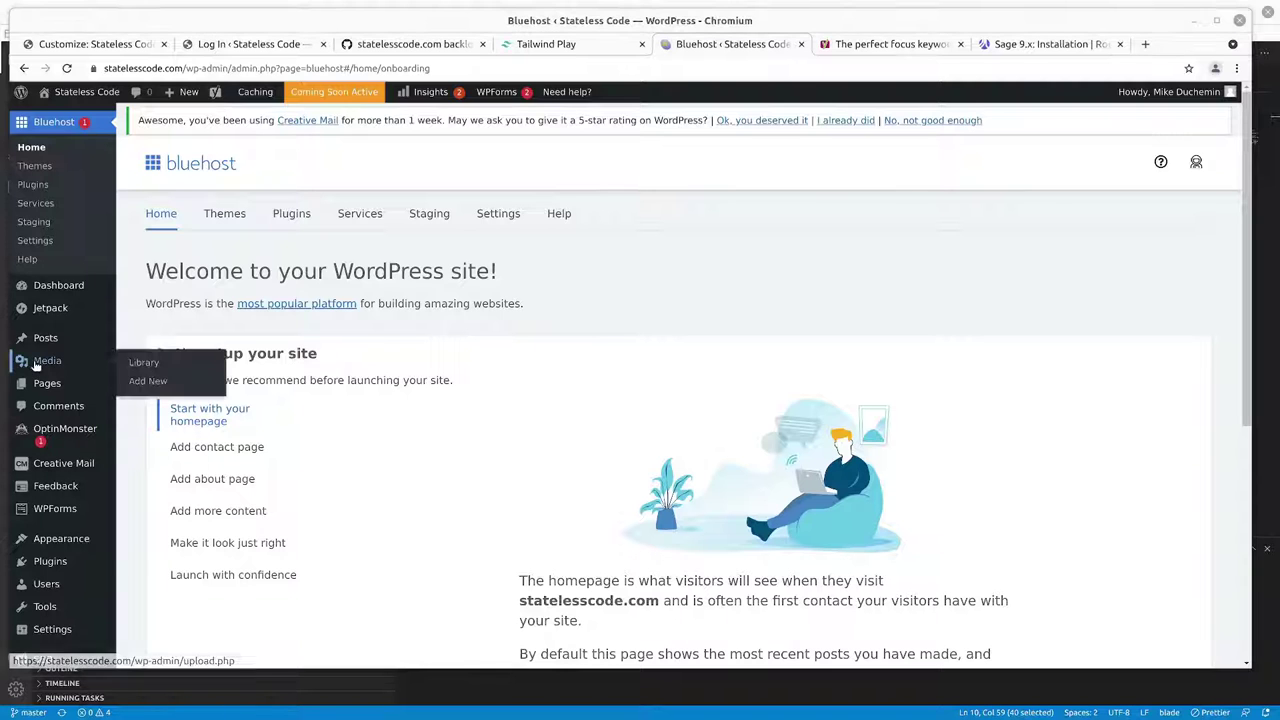
pyautogui.scroll(-4, 35, 366)
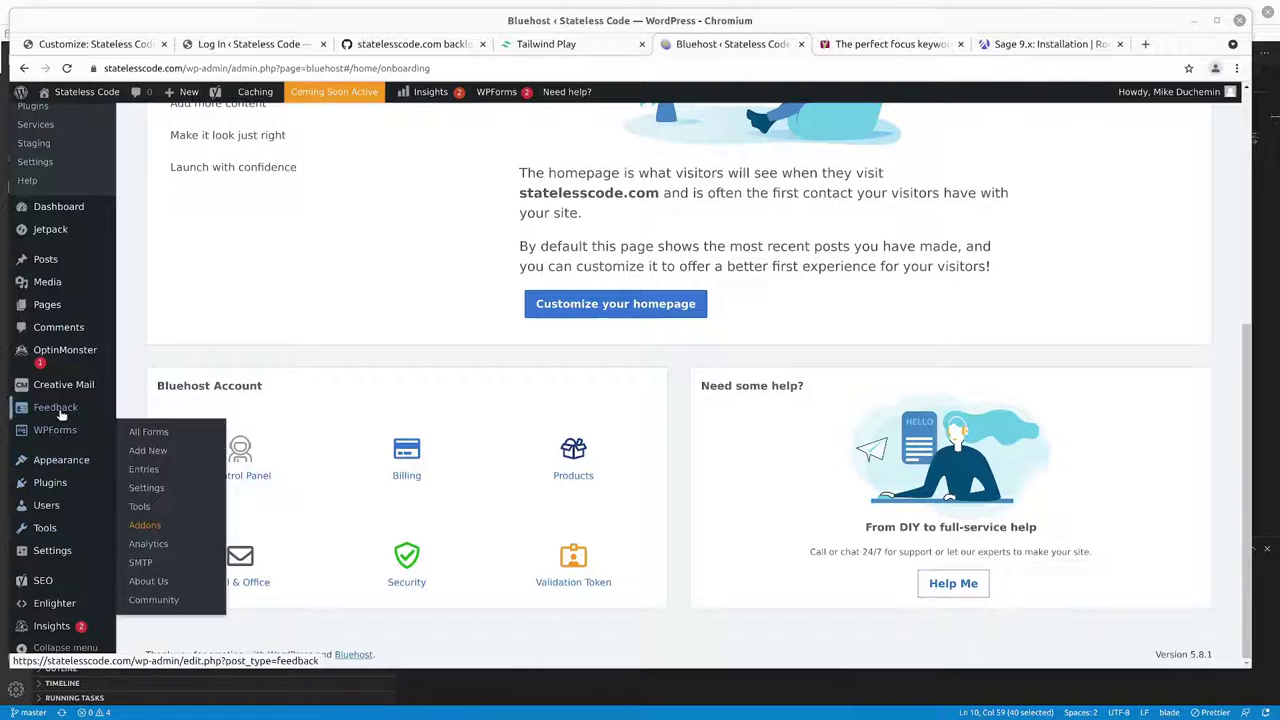
pyautogui.moveTo(62, 436)
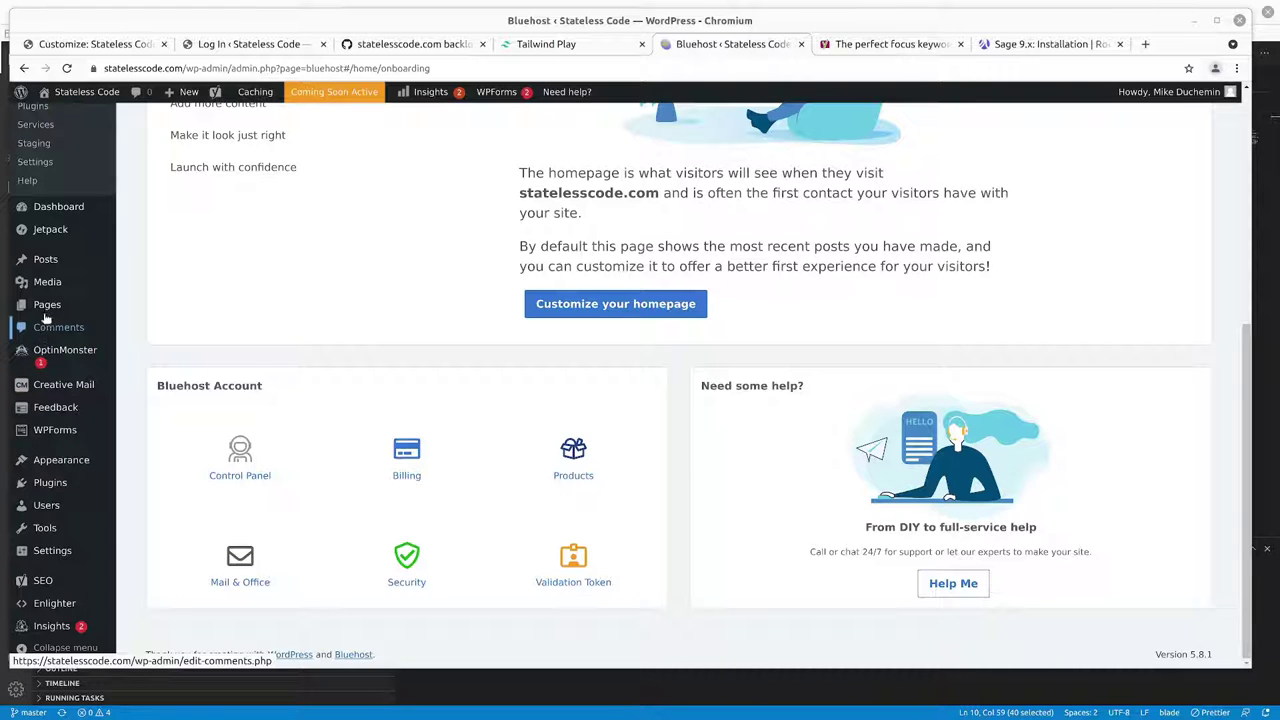
# Step: Open the WordPress Dashboard home and follow the "launch your site" link in the Coming Soon notice
pyautogui.moveTo(54, 243)
pyautogui.scroll(1, 54, 243)
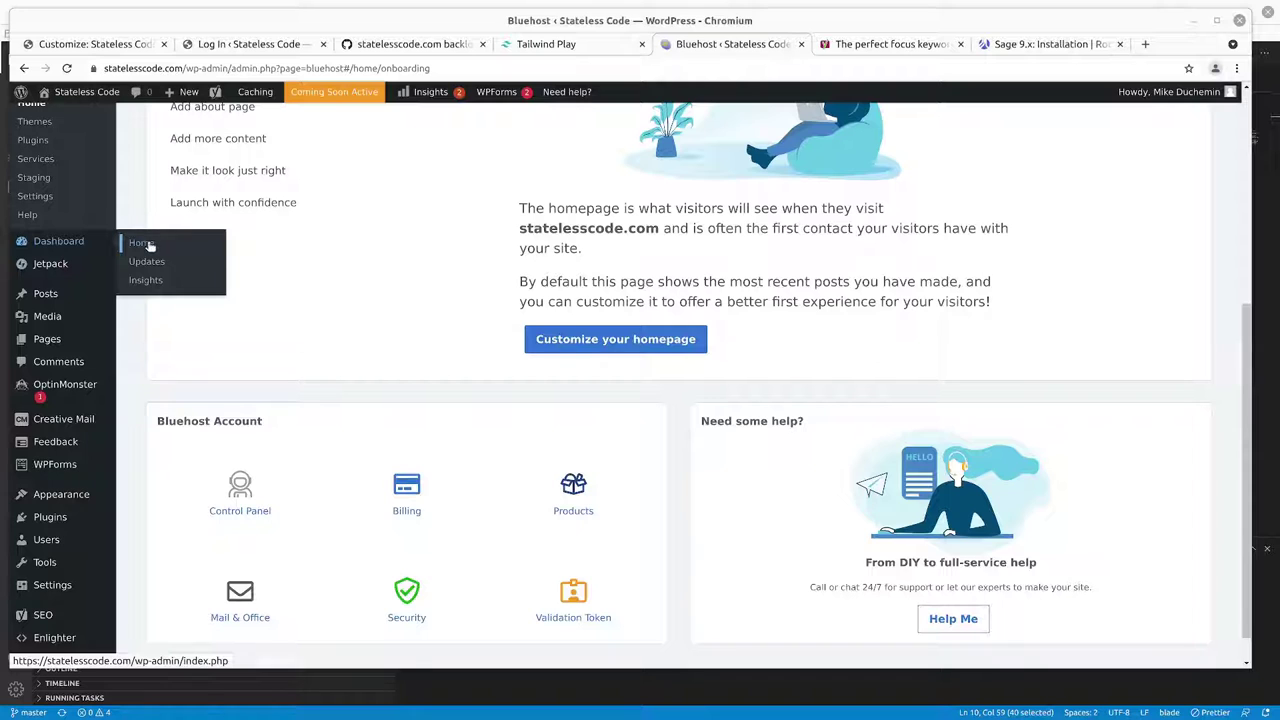
pyautogui.click(148, 246)
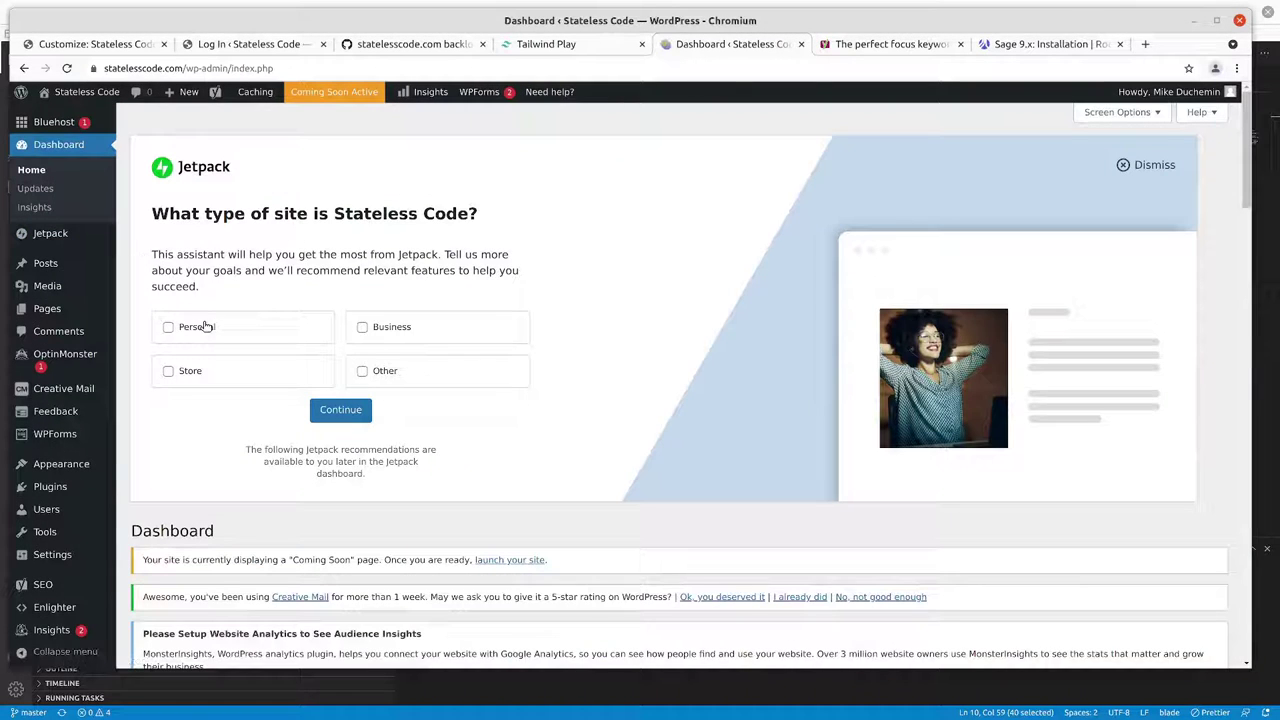
pyautogui.scroll(-3, 271, 351)
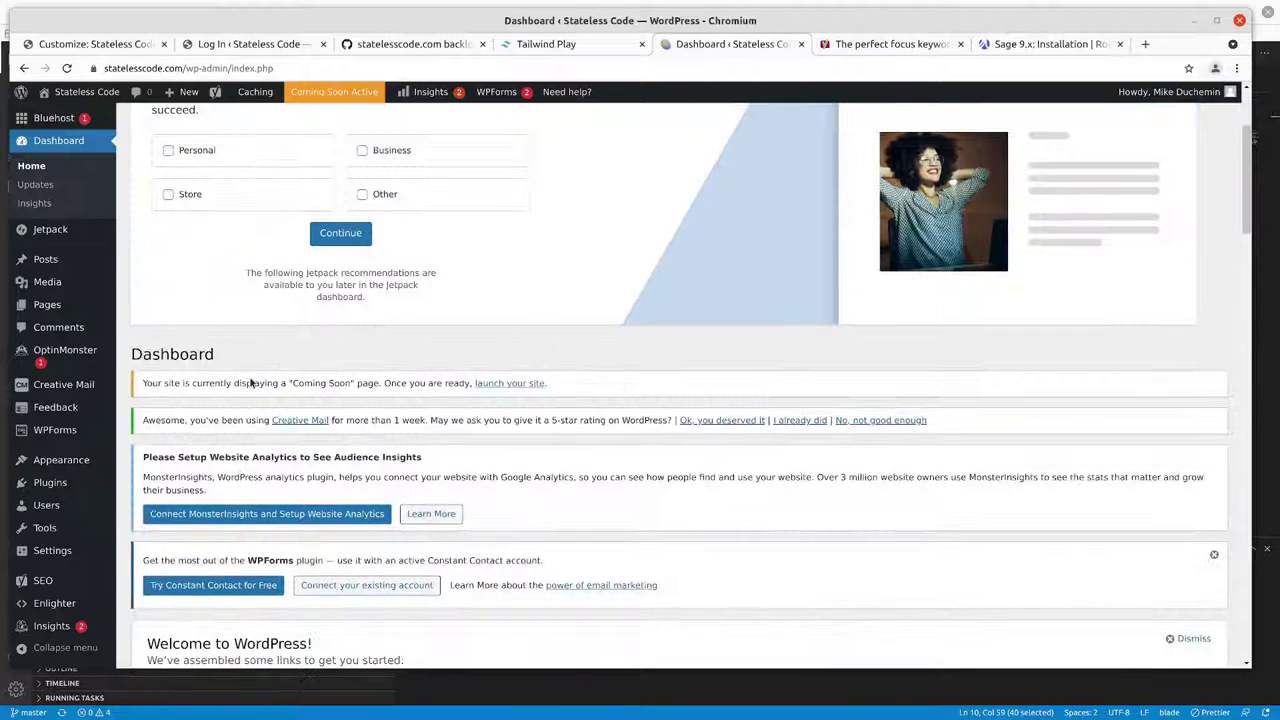
pyautogui.scroll(-1, 251, 378)
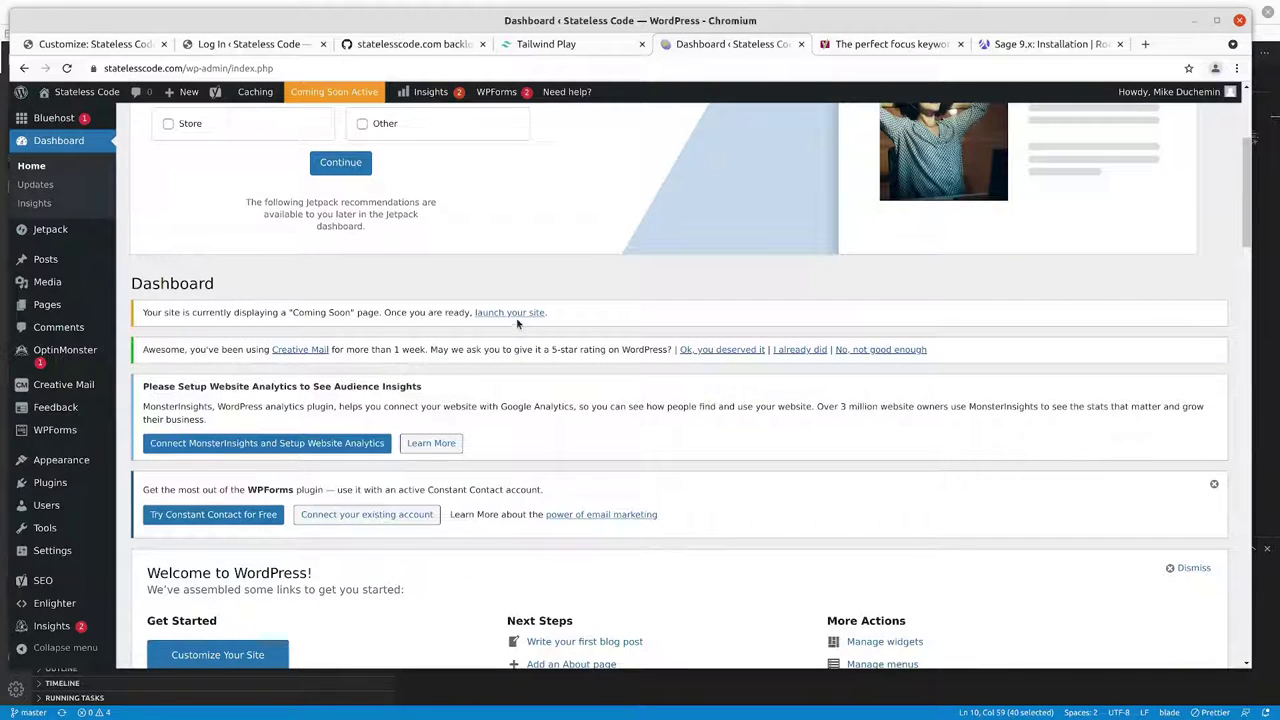
pyautogui.click(518, 314)
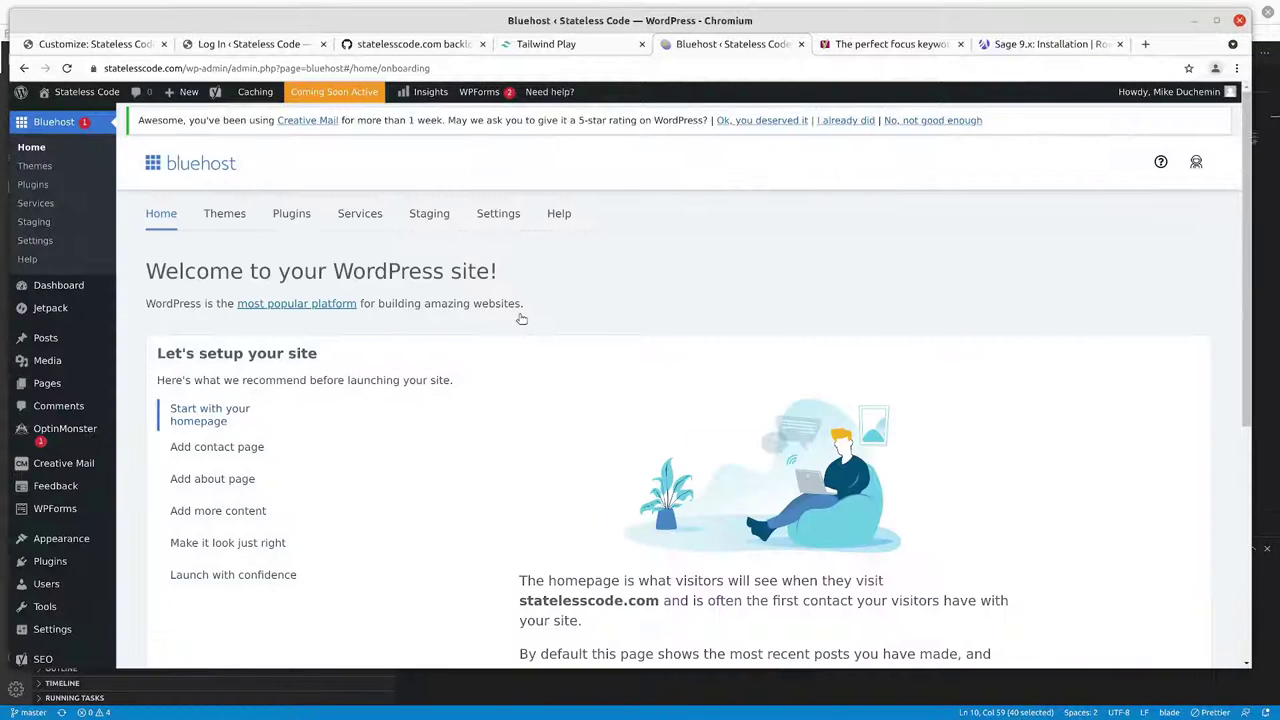
# Step: Launch the site through the "Launch with confidence" item of the Bluehost setup list
pyautogui.scroll(-3, 520, 319)
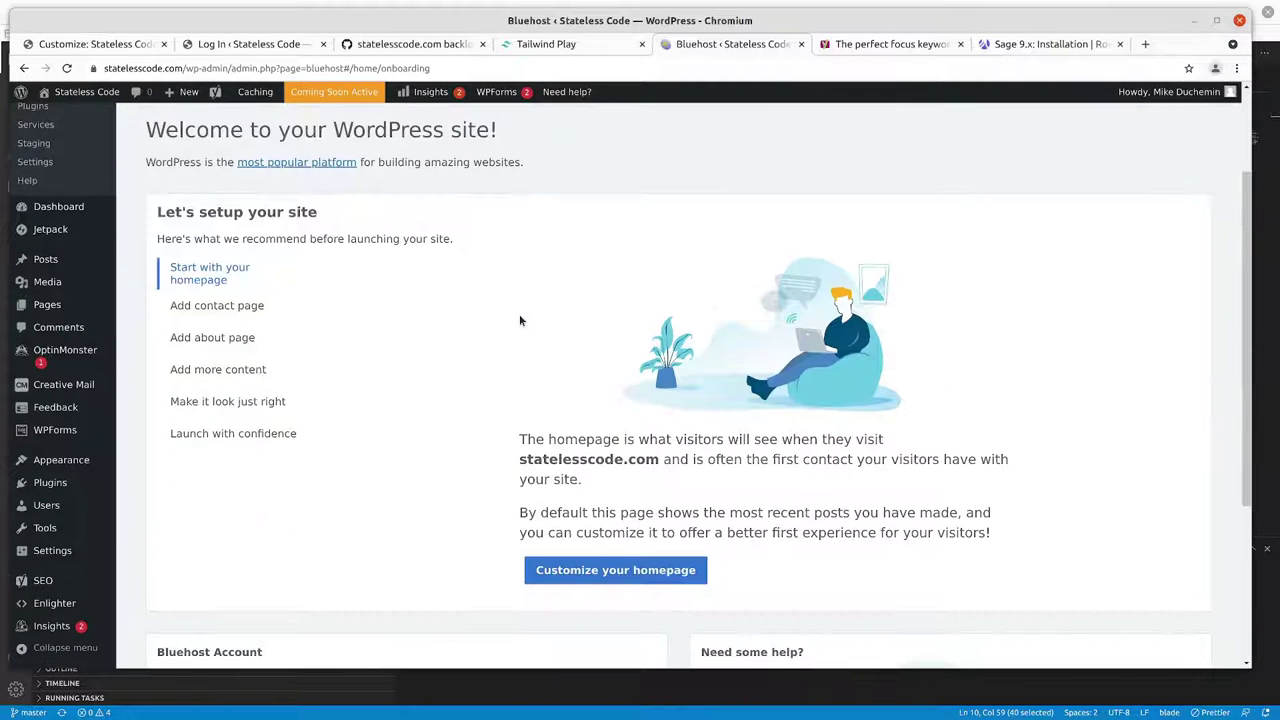
pyautogui.scroll(-5, 519, 317)
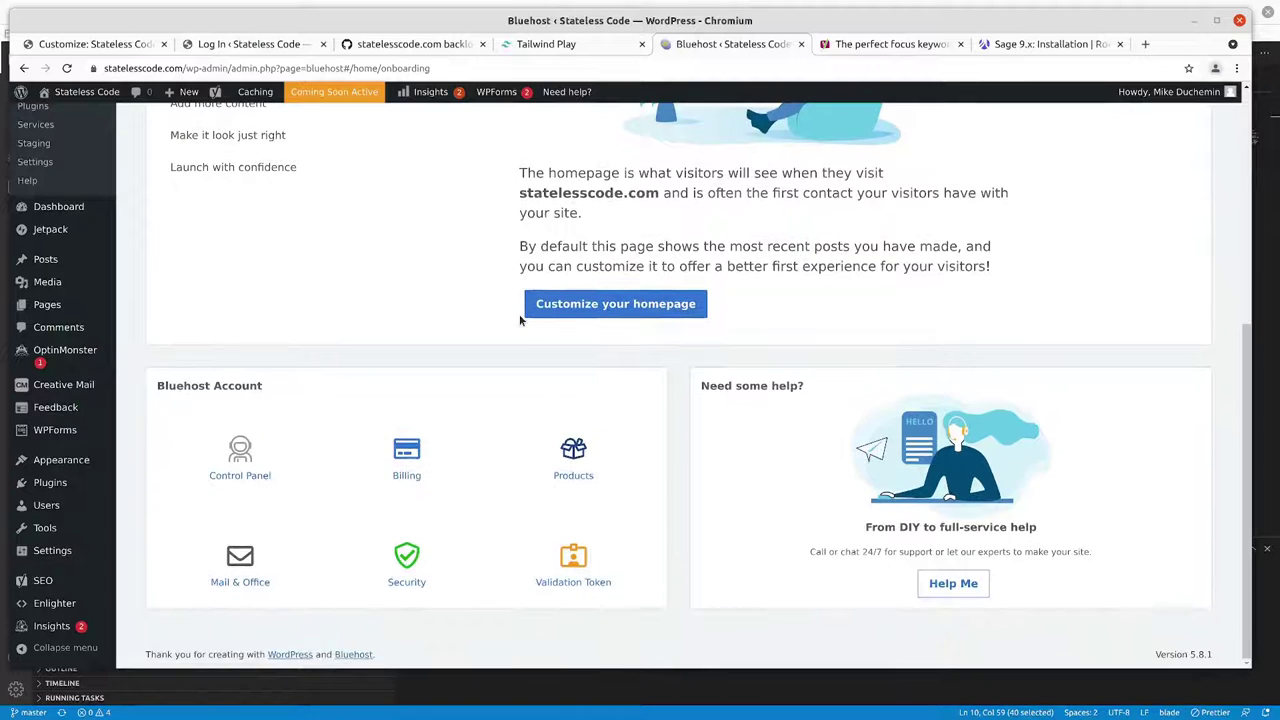
pyautogui.scroll(8, 522, 347)
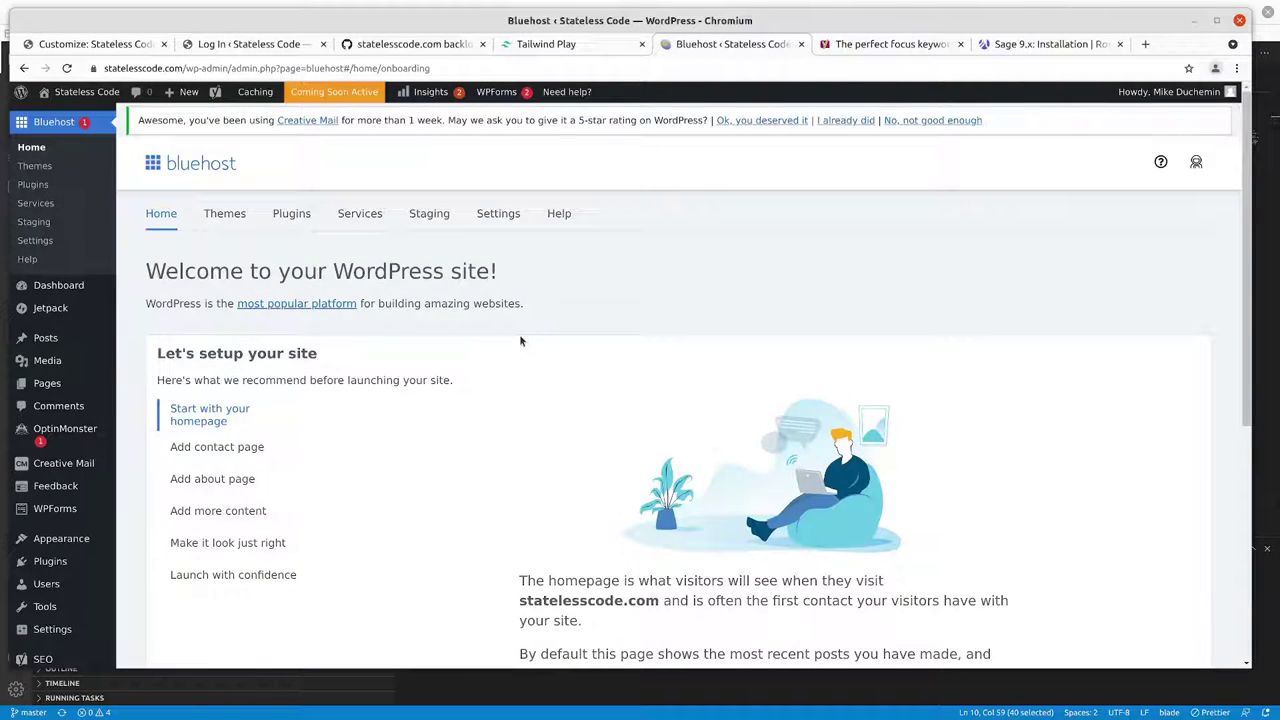
pyautogui.scroll(-3, 505, 380)
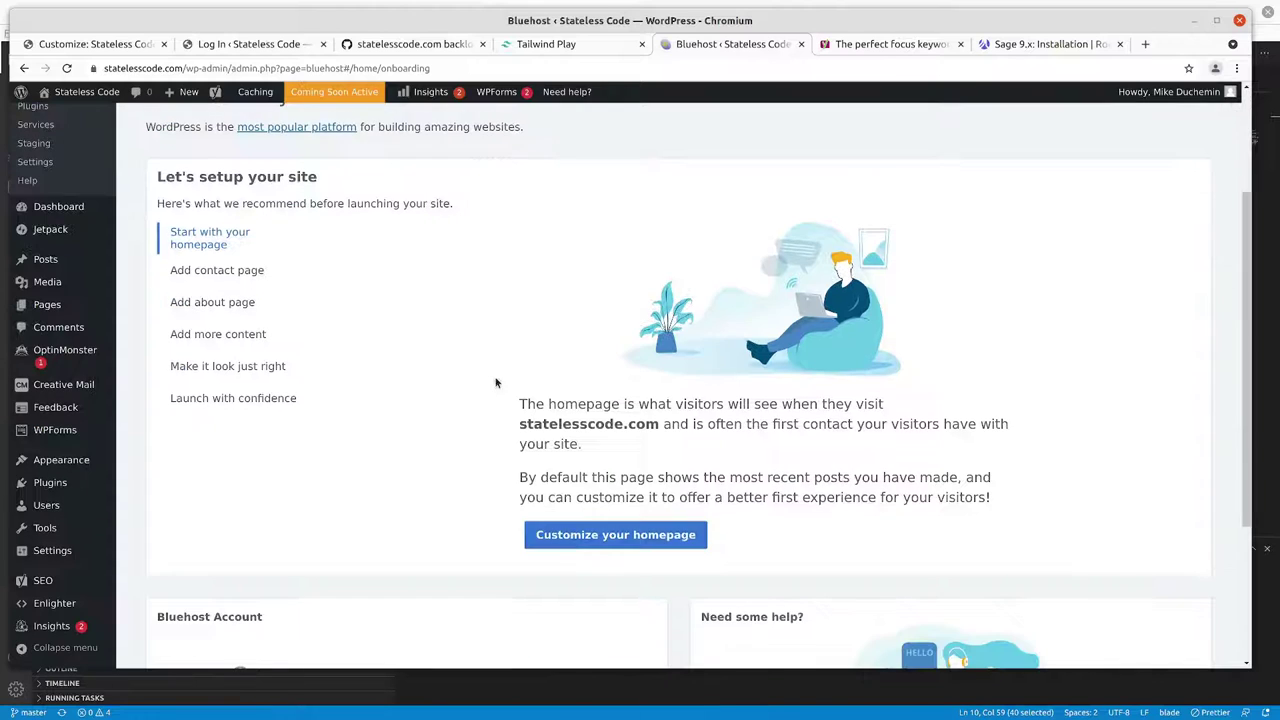
pyautogui.click(211, 400)
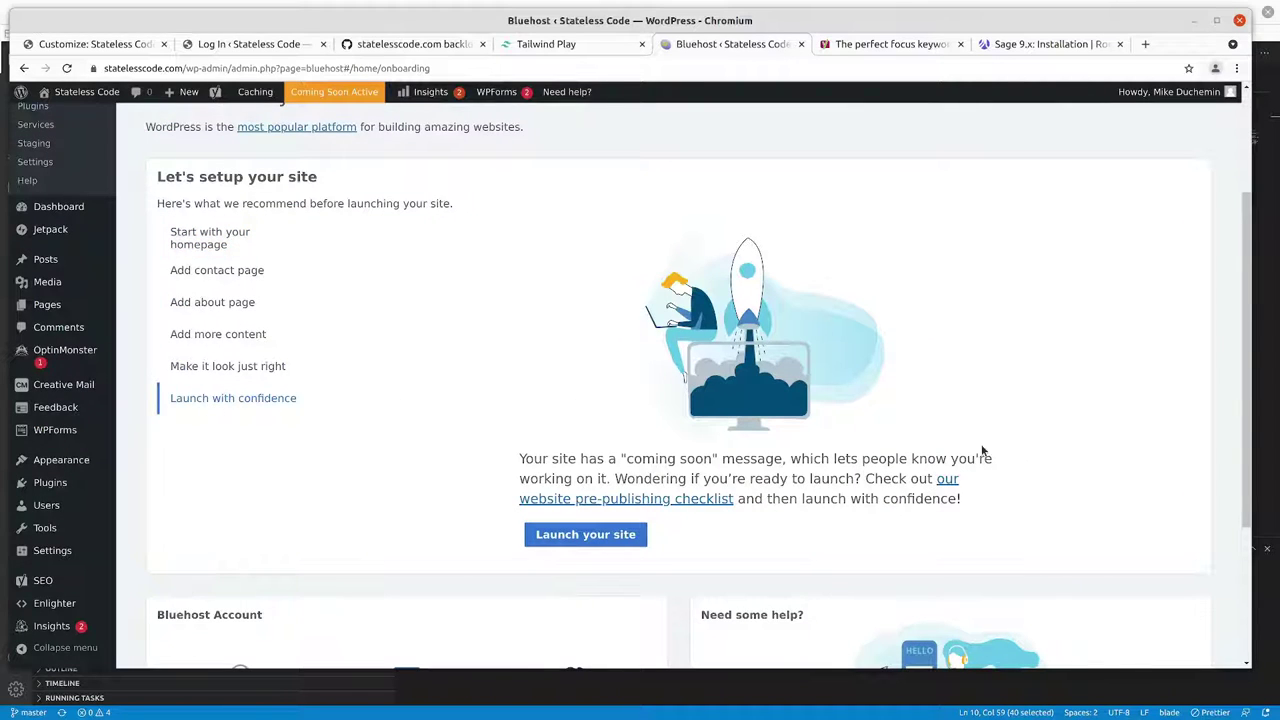
pyautogui.click(586, 536)
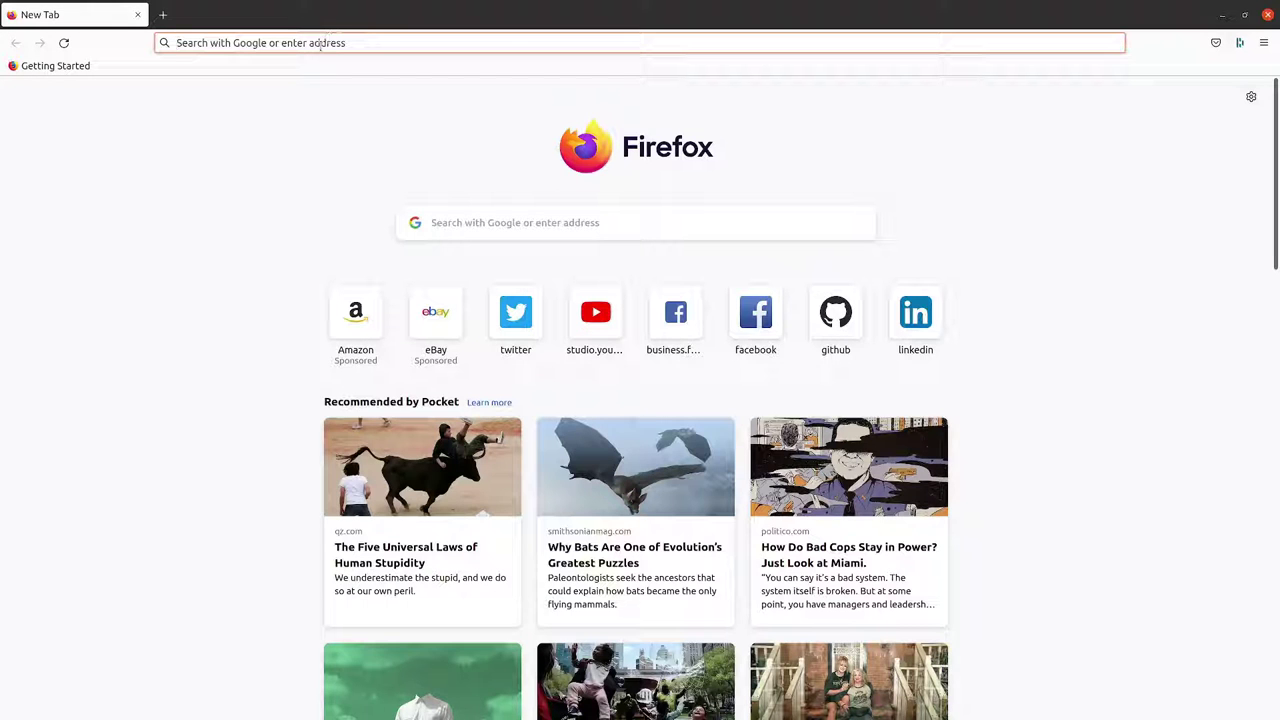
# Step: Switch to Firefox and load statelesscode.com to check the public site
pyautogui.write('sta')
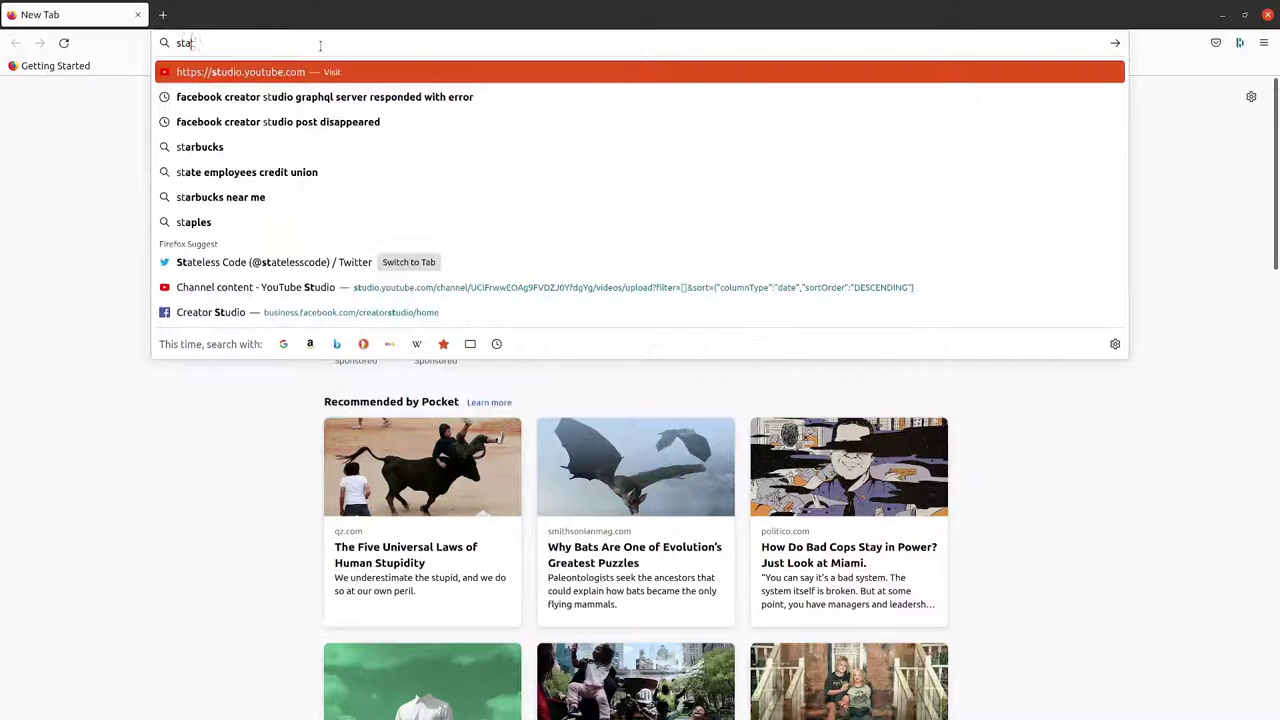
pyautogui.write('telesscode.com')
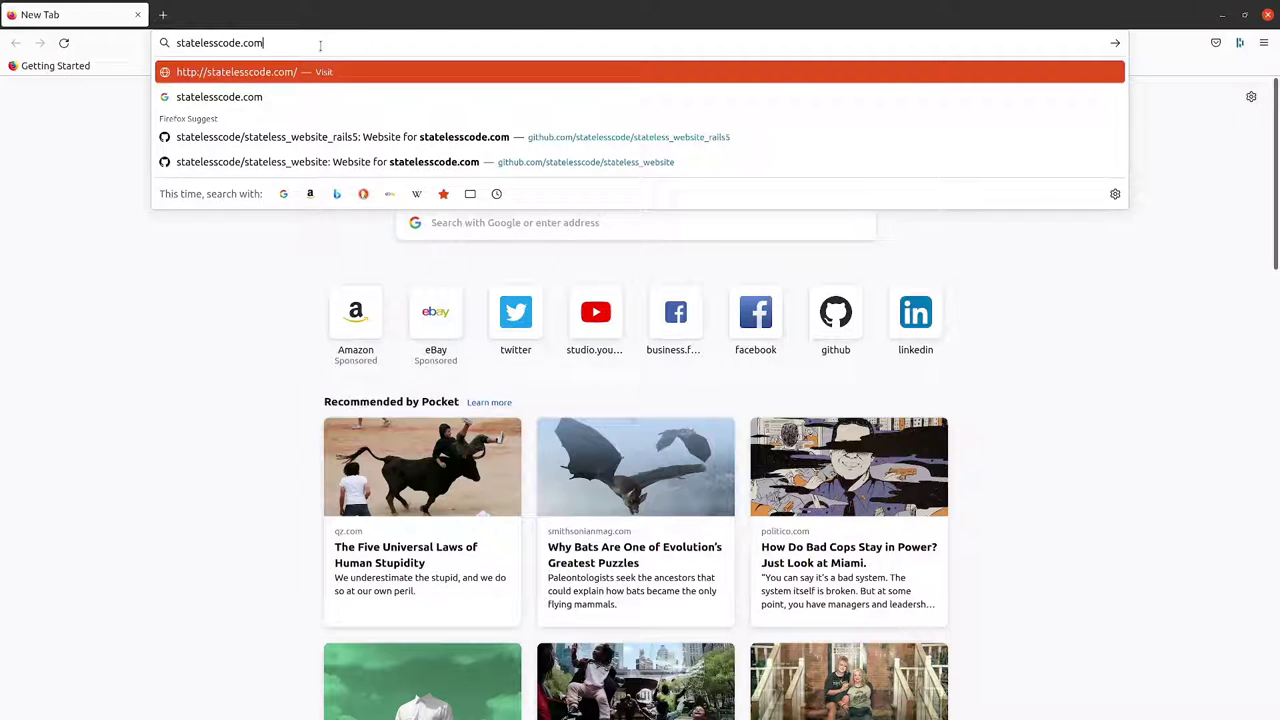
pyautogui.press('Return')
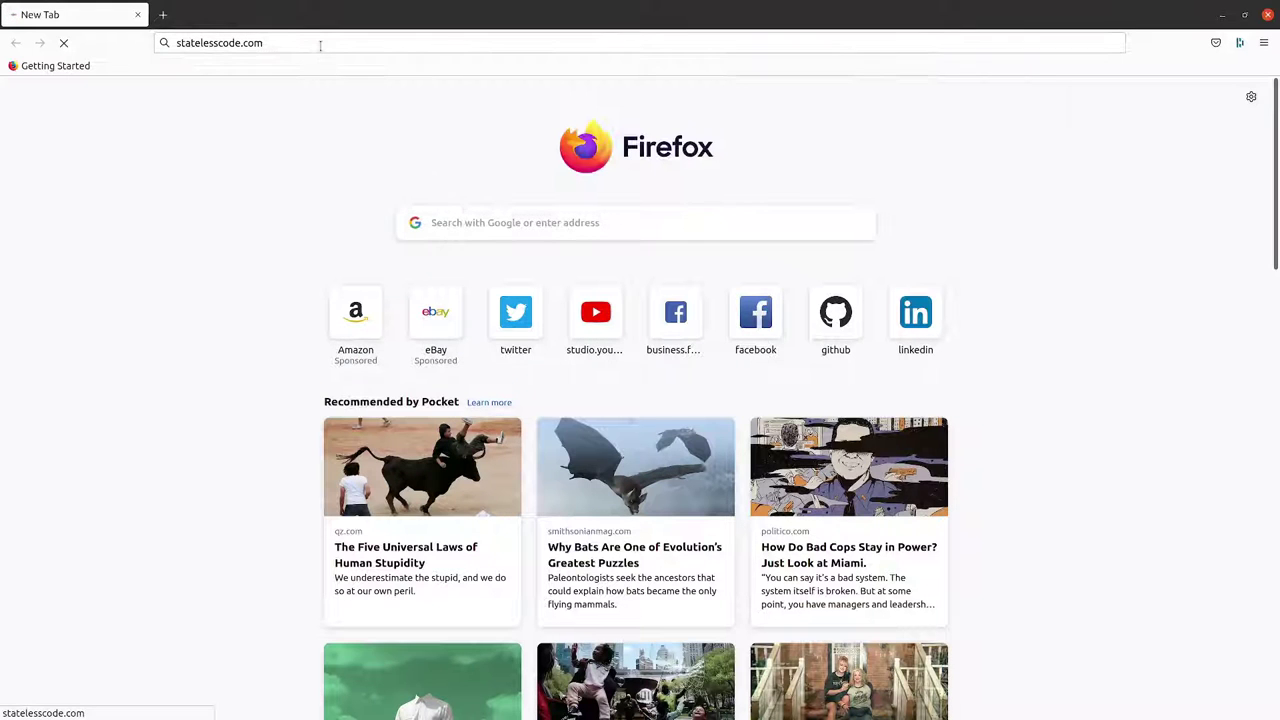